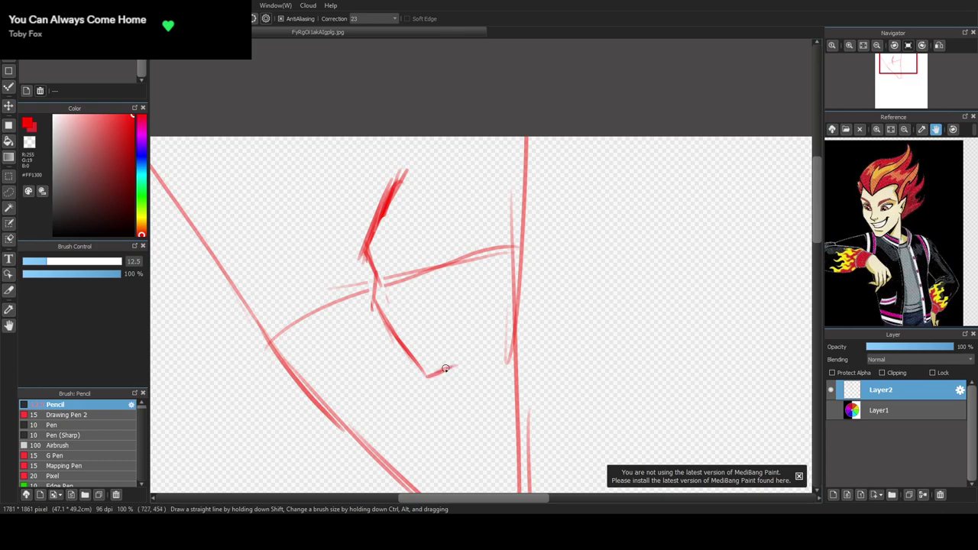
# Finish the red head outline with a pointed ear and erase the guide line crossing the face
pyautogui.moveTo(399, 188)
pyautogui.mouseDown()
pyautogui.moveTo(463, 170)
pyautogui.moveTo(493, 201)
pyautogui.moveTo(491, 302)
pyautogui.mouseUp()
pyautogui.moveTo(496, 246)
pyautogui.mouseDown()
pyautogui.moveTo(533, 233)
pyautogui.moveTo(492, 291)
pyautogui.mouseUp()
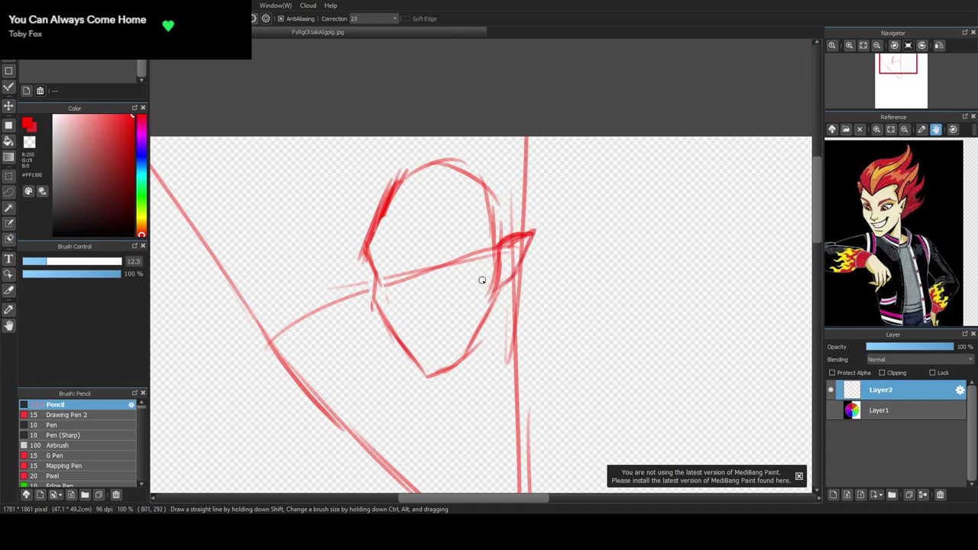
pyautogui.press('e')
pyautogui.moveTo(386, 282); pyautogui.dragTo(481, 253)
# Sketch a vertical centre guide down the face, plus the nose and a slanted smiling mouth
pyautogui.press('b')
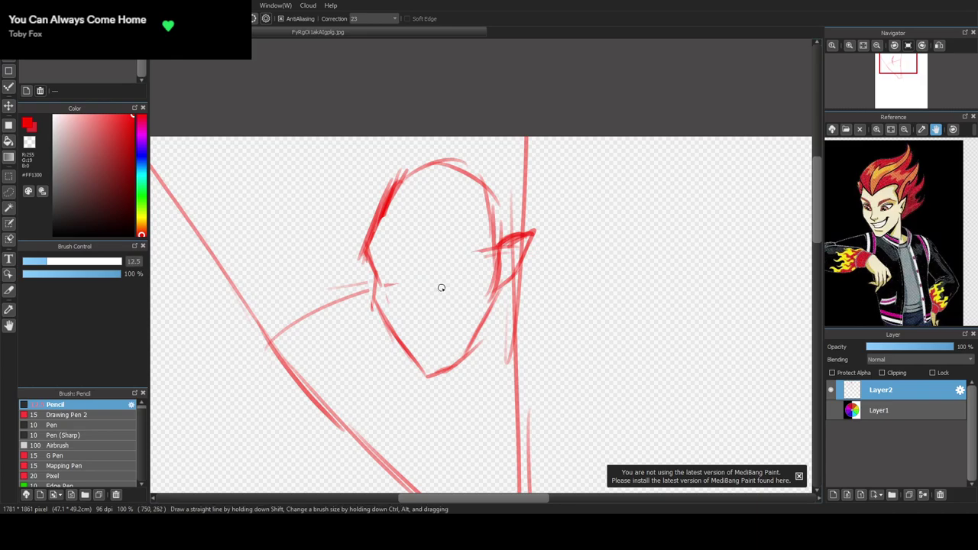
pyautogui.moveTo(414, 205); pyautogui.dragTo(426, 393)
pyautogui.moveTo(432, 359)
pyautogui.mouseDown()
pyautogui.moveTo(402, 264)
pyautogui.moveTo(429, 361)
pyautogui.moveTo(414, 270)
pyautogui.moveTo(418, 327)
pyautogui.moveTo(407, 295)
pyautogui.moveTo(411, 267)
pyautogui.moveTo(419, 304)
pyautogui.mouseUp()
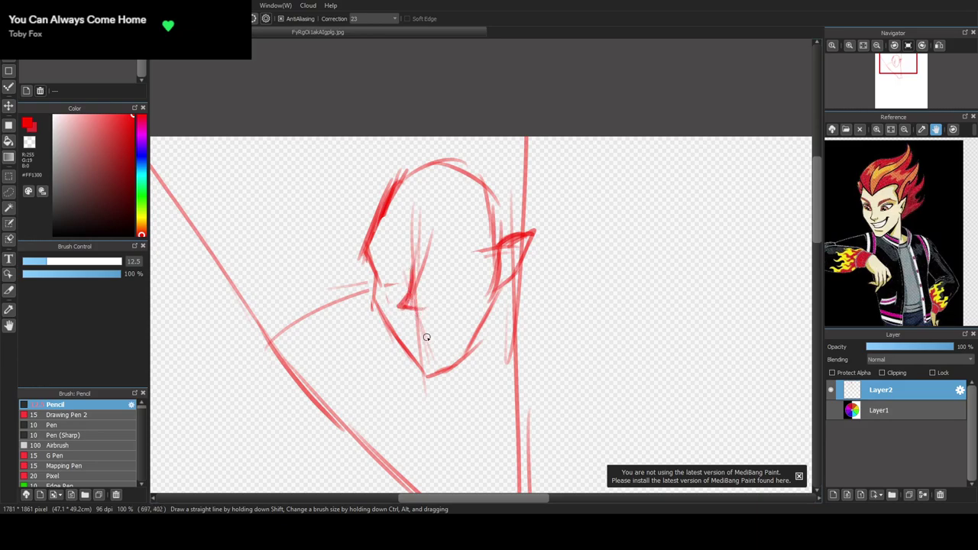
pyautogui.moveTo(426, 340)
pyautogui.mouseDown()
pyautogui.moveTo(457, 321)
pyautogui.moveTo(430, 353)
pyautogui.moveTo(458, 330)
pyautogui.mouseUp()
# Sketch both eyes with irises and an eyebrow above each of them
pyautogui.scroll(1, 443, 237)
pyautogui.moveTo(429, 272)
pyautogui.mouseDown()
pyautogui.moveTo(451, 256)
pyautogui.moveTo(423, 279)
pyautogui.moveTo(461, 253)
pyautogui.moveTo(432, 287)
pyautogui.moveTo(441, 266)
pyautogui.moveTo(472, 252)
pyautogui.moveTo(426, 274)
pyautogui.moveTo(495, 253)
pyautogui.moveTo(447, 262)
pyautogui.moveTo(429, 282)
pyautogui.moveTo(489, 257)
pyautogui.moveTo(529, 257)
pyautogui.moveTo(499, 284)
pyautogui.moveTo(446, 270)
pyautogui.moveTo(433, 308)
pyautogui.moveTo(510, 296)
pyautogui.moveTo(472, 298)
pyautogui.moveTo(511, 269)
pyautogui.moveTo(506, 258)
pyautogui.moveTo(501, 294)
pyautogui.mouseUp()
pyautogui.moveTo(419, 217)
pyautogui.mouseDown()
pyautogui.moveTo(413, 239)
pyautogui.moveTo(469, 200)
pyautogui.moveTo(433, 218)
pyautogui.moveTo(485, 201)
pyautogui.moveTo(425, 222)
pyautogui.moveTo(514, 200)
pyautogui.mouseUp()
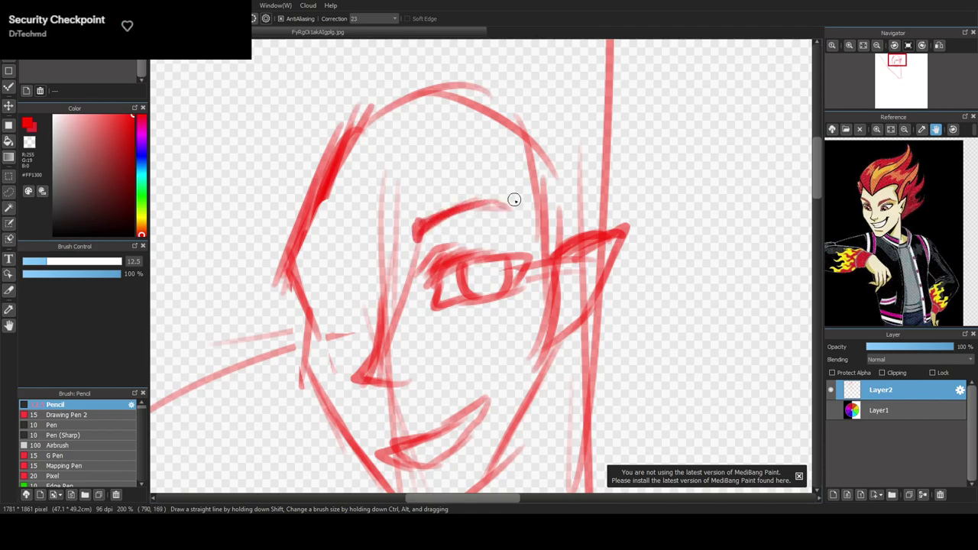
pyautogui.moveTo(371, 254); pyautogui.dragTo(356, 241)
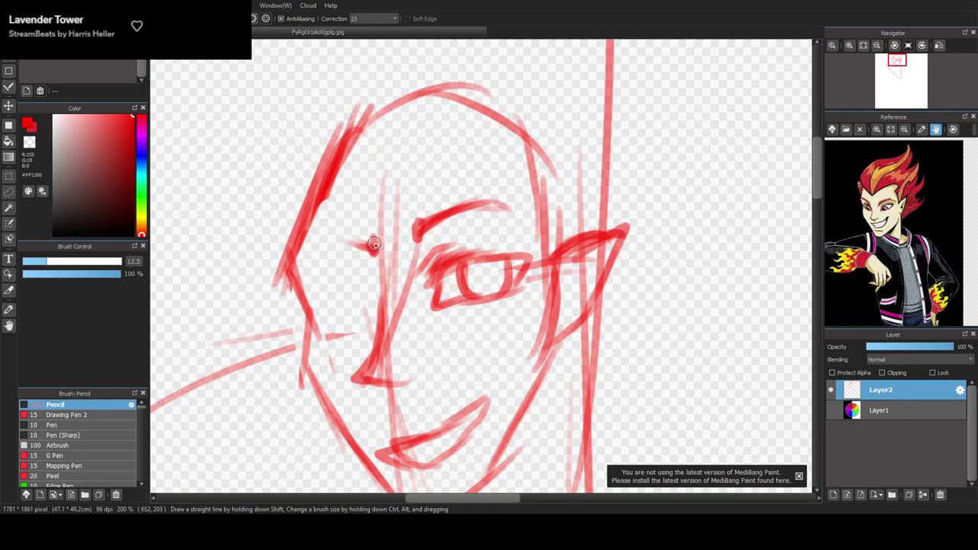
pyautogui.moveTo(377, 249)
pyautogui.mouseDown()
pyautogui.moveTo(309, 243)
pyautogui.moveTo(314, 237)
pyautogui.mouseUp()
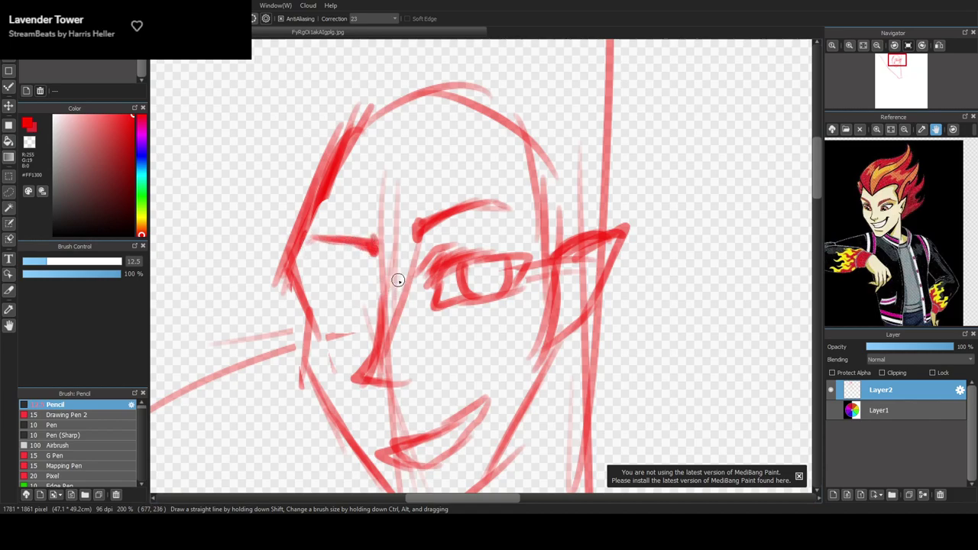
pyautogui.moveTo(369, 312)
pyautogui.mouseDown()
pyautogui.moveTo(353, 284)
pyautogui.moveTo(364, 291)
pyautogui.moveTo(301, 298)
pyautogui.moveTo(321, 327)
pyautogui.moveTo(375, 320)
pyautogui.moveTo(367, 295)
pyautogui.moveTo(374, 317)
pyautogui.moveTo(339, 286)
pyautogui.moveTo(337, 306)
pyautogui.moveTo(327, 301)
pyautogui.moveTo(356, 329)
pyautogui.moveTo(368, 297)
pyautogui.moveTo(374, 320)
pyautogui.moveTo(363, 279)
pyautogui.moveTo(376, 291)
pyautogui.moveTo(354, 279)
pyautogui.mouseUp()
pyautogui.scroll(-2, 354, 278)
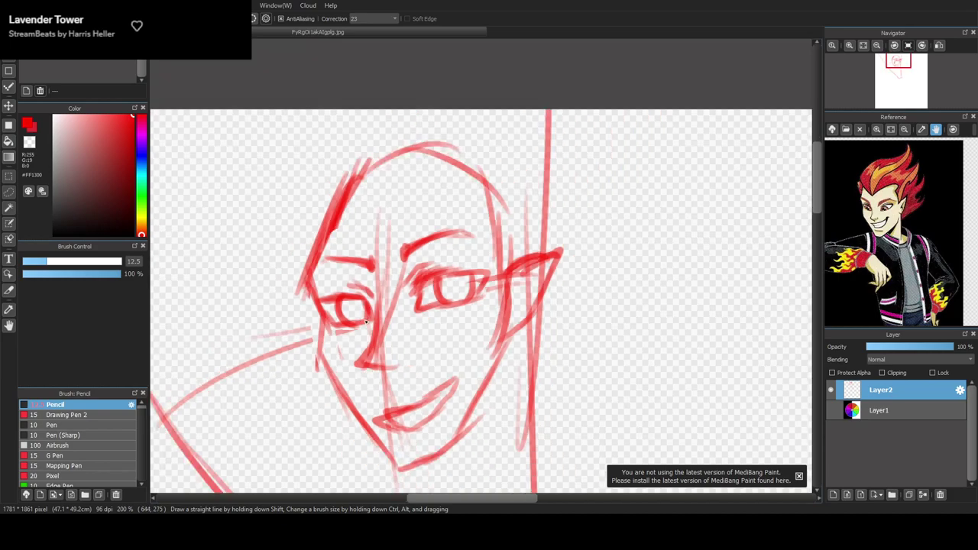
# Sketch a pointed widow's-peak hairline across the forehead and down to the ear
pyautogui.moveTo(818, 226); pyautogui.dragTo(820, 248)
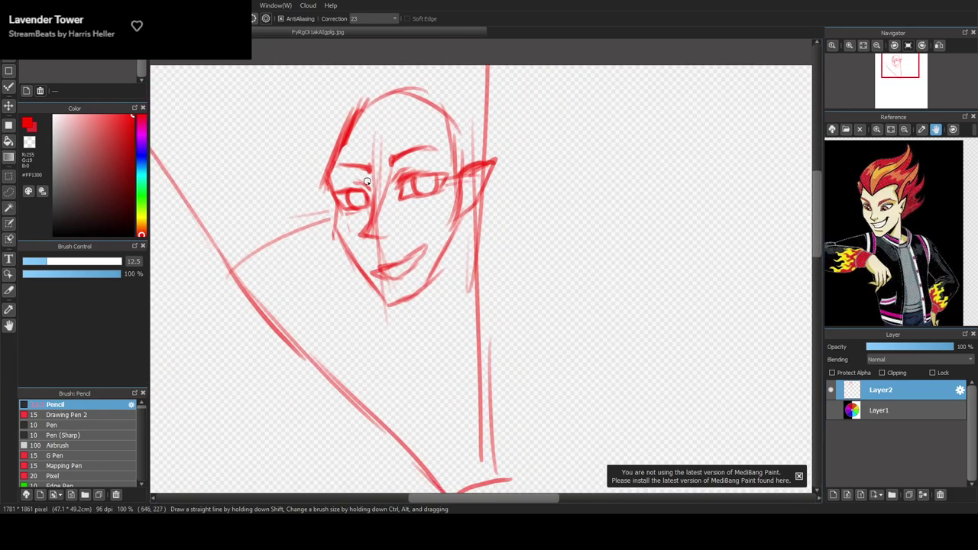
pyautogui.moveTo(360, 120); pyautogui.dragTo(378, 157)
pyautogui.moveTo(360, 120); pyautogui.dragTo(402, 116)
pyautogui.moveTo(372, 146)
pyautogui.mouseDown()
pyautogui.moveTo(435, 109)
pyautogui.moveTo(425, 110)
pyautogui.moveTo(442, 122)
pyautogui.moveTo(446, 195)
pyautogui.moveTo(462, 166)
pyautogui.mouseUp()
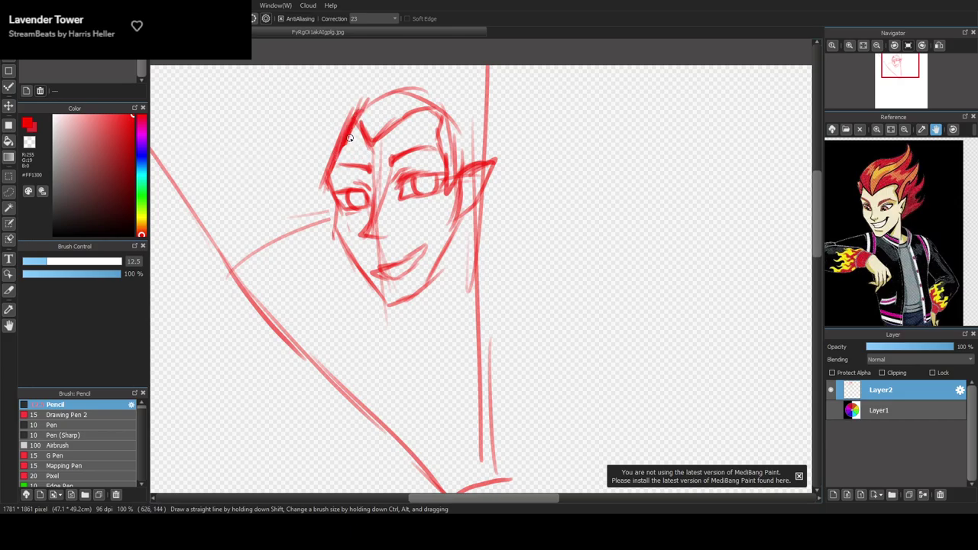
# Lasso-select the whole head sketch and scale it down with Transform
pyautogui.click(8, 191)
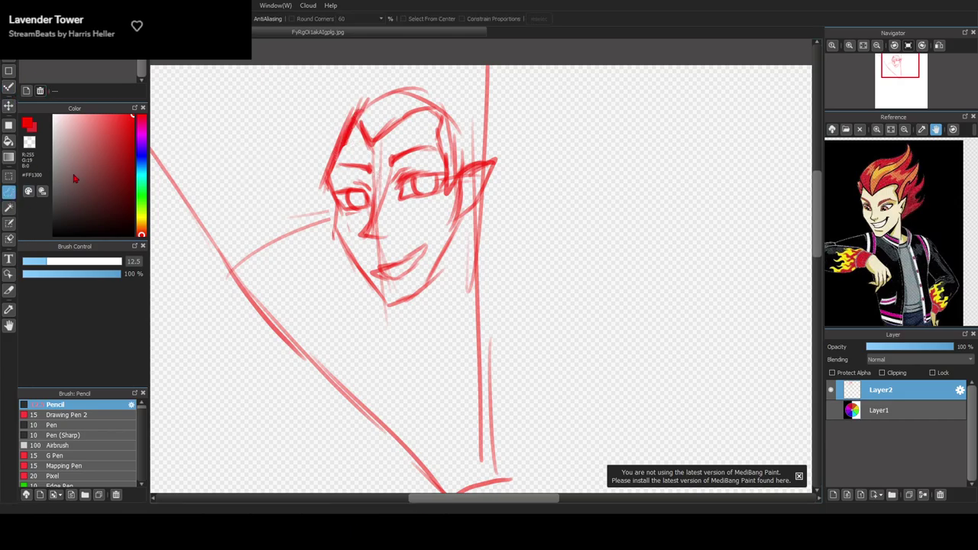
pyautogui.moveTo(367, 81)
pyautogui.mouseDown()
pyautogui.moveTo(312, 143)
pyautogui.moveTo(311, 262)
pyautogui.moveTo(367, 333)
pyautogui.moveTo(434, 315)
pyautogui.moveTo(479, 220)
pyautogui.moveTo(513, 175)
pyautogui.moveTo(499, 128)
pyautogui.moveTo(467, 84)
pyautogui.moveTo(397, 66)
pyautogui.moveTo(367, 81)
pyautogui.mouseUp()
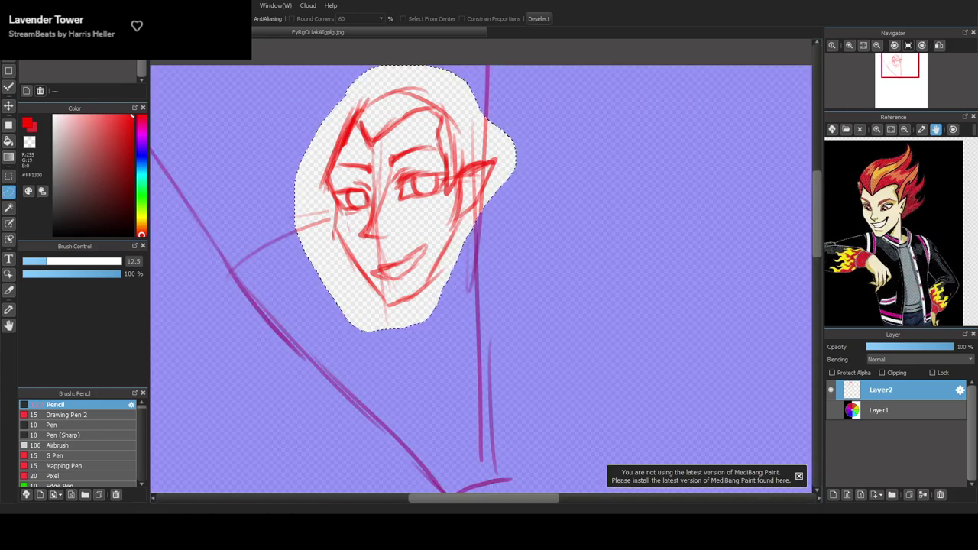
pyautogui.hotkey('ctrl', 't')
pyautogui.scroll(-2, 506, 122)
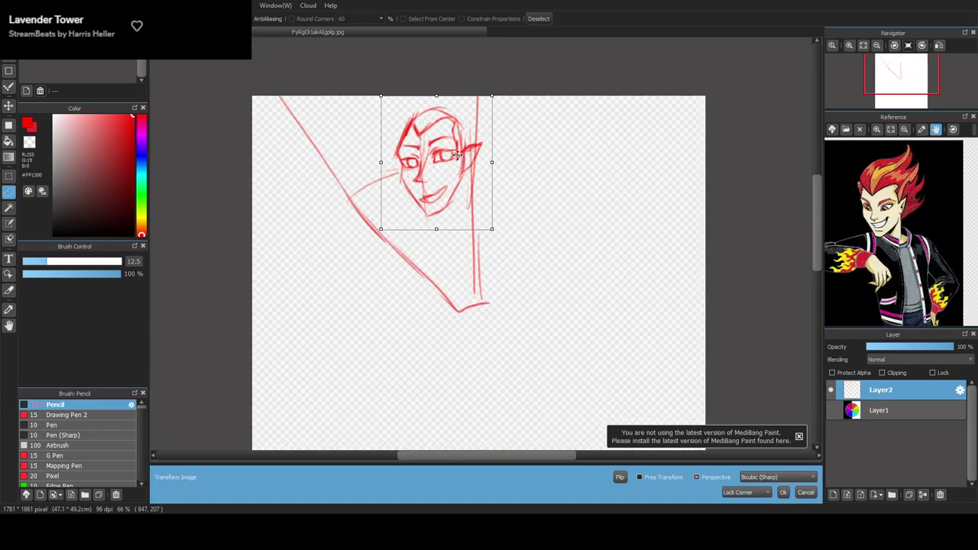
pyautogui.moveTo(494, 97); pyautogui.dragTo(476, 130)
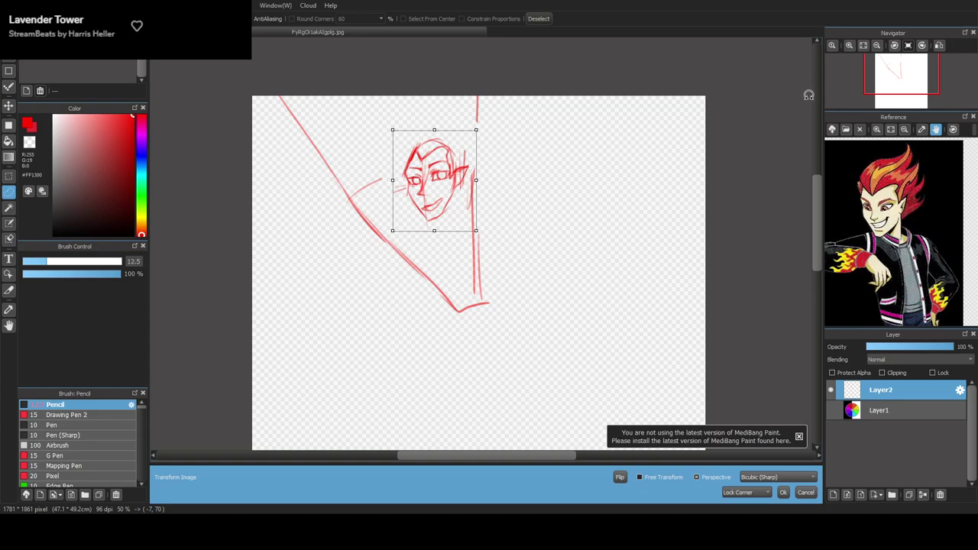
# Shift the scaled head so its ear meets the long vertical guide line, apply the transform and clear the selection
pyautogui.click(864, 47)
pyautogui.moveTo(434, 109); pyautogui.dragTo(440, 112)
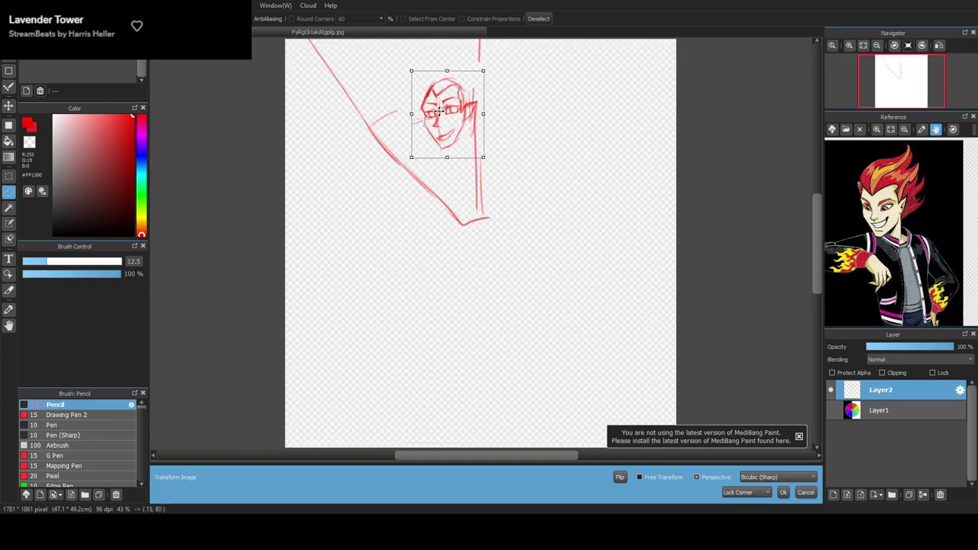
pyautogui.scroll(4, 426, 49)
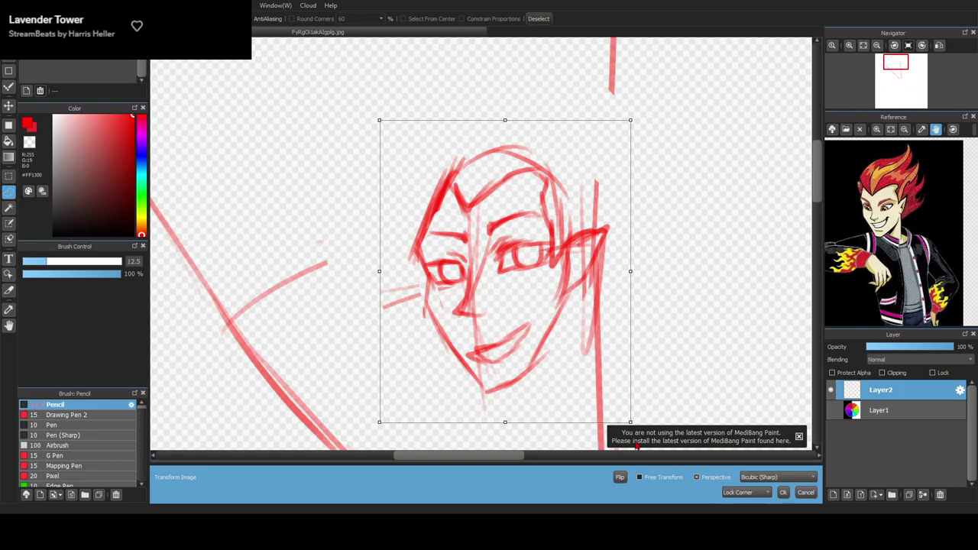
pyautogui.click(784, 493)
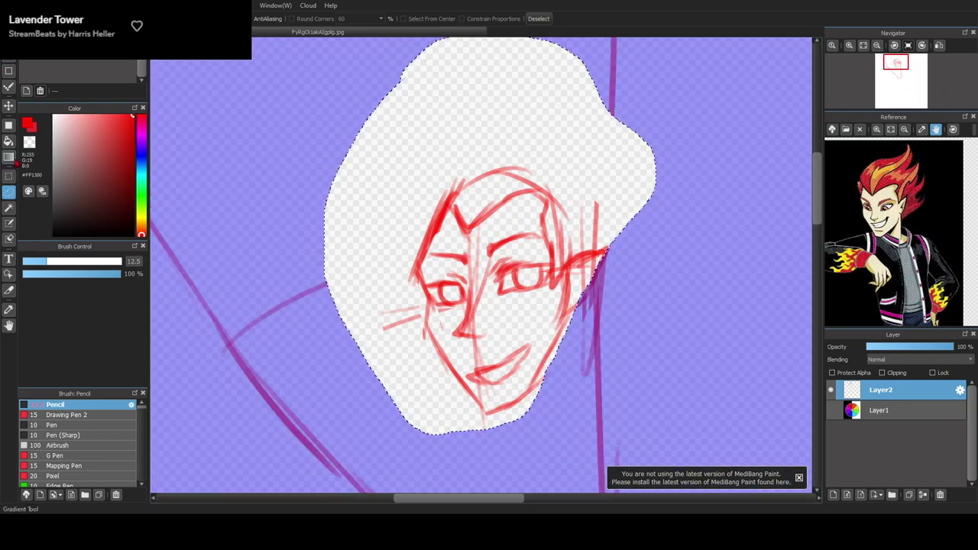
pyautogui.click(538, 19)
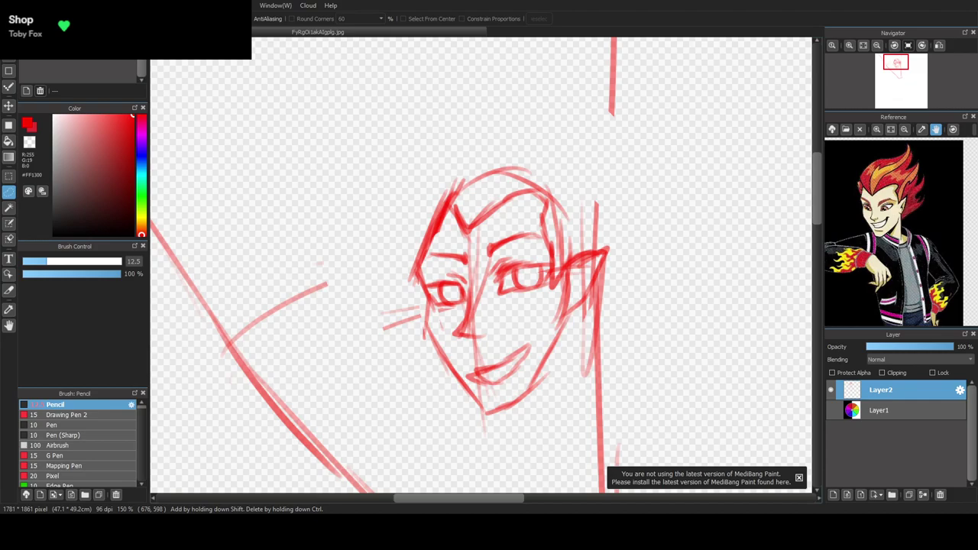
# Draw spiky, flame-like hair around the top and both sides of the head with the pencil
pyautogui.press('b')
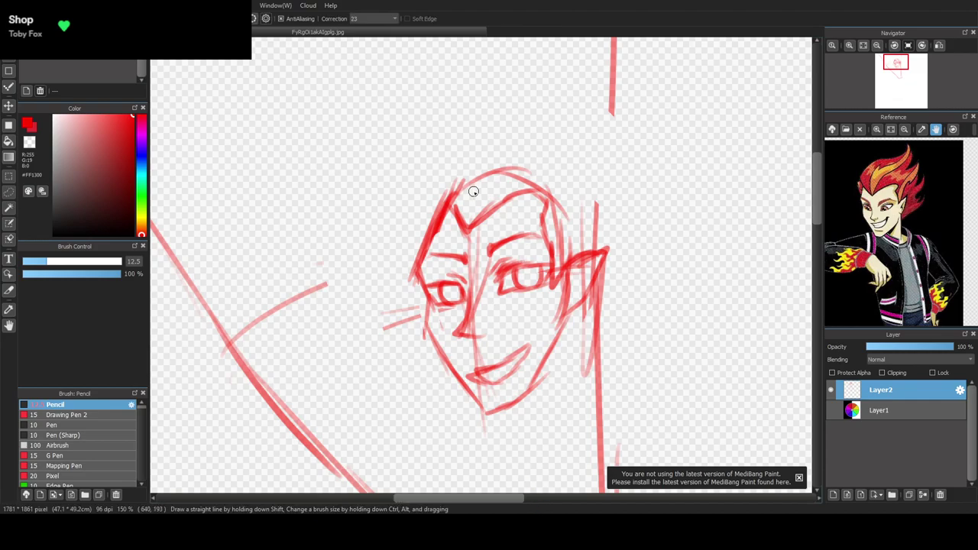
pyautogui.moveTo(437, 164)
pyautogui.mouseDown()
pyautogui.moveTo(423, 194)
pyautogui.moveTo(500, 135)
pyautogui.mouseUp()
pyautogui.moveTo(433, 190)
pyautogui.mouseDown()
pyautogui.moveTo(462, 153)
pyautogui.moveTo(508, 129)
pyautogui.moveTo(531, 90)
pyautogui.moveTo(543, 142)
pyautogui.moveTo(535, 135)
pyautogui.moveTo(548, 138)
pyautogui.moveTo(571, 178)
pyautogui.moveTo(601, 153)
pyautogui.moveTo(589, 190)
pyautogui.moveTo(612, 206)
pyautogui.moveTo(593, 249)
pyautogui.mouseUp()
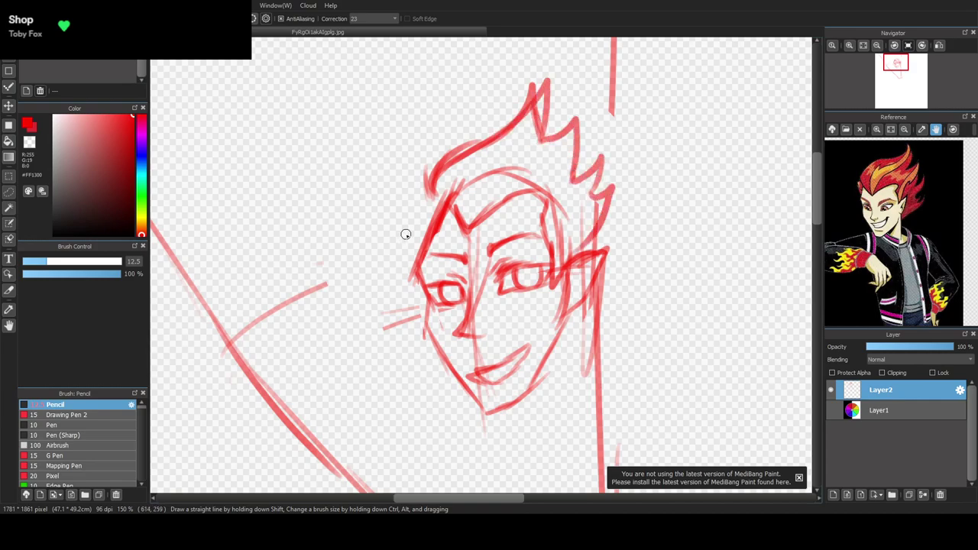
pyautogui.moveTo(417, 290)
pyautogui.mouseDown()
pyautogui.moveTo(418, 173)
pyautogui.moveTo(431, 237)
pyautogui.mouseUp()
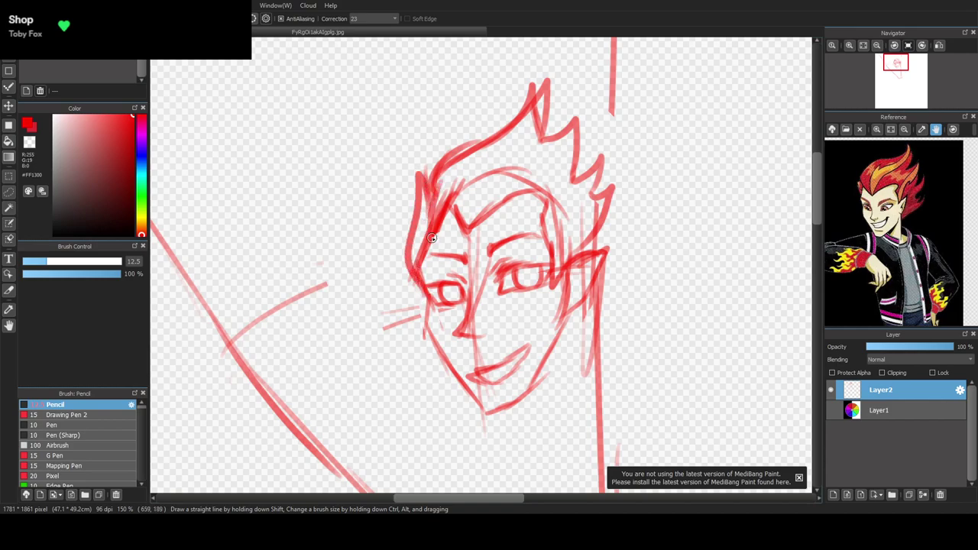
# Sketch both sides of the neck, curving down from behind the jaw and below the chin
pyautogui.moveTo(820, 203); pyautogui.dragTo(821, 228)
pyautogui.moveTo(556, 252); pyautogui.dragTo(523, 293)
pyautogui.moveTo(572, 230)
pyautogui.mouseDown()
pyautogui.moveTo(552, 290)
pyautogui.moveTo(568, 230)
pyautogui.moveTo(550, 251)
pyautogui.moveTo(577, 333)
pyautogui.mouseUp()
pyautogui.moveTo(504, 298)
pyautogui.mouseDown()
pyautogui.moveTo(488, 350)
pyautogui.moveTo(493, 318)
pyautogui.moveTo(462, 352)
pyautogui.mouseUp()
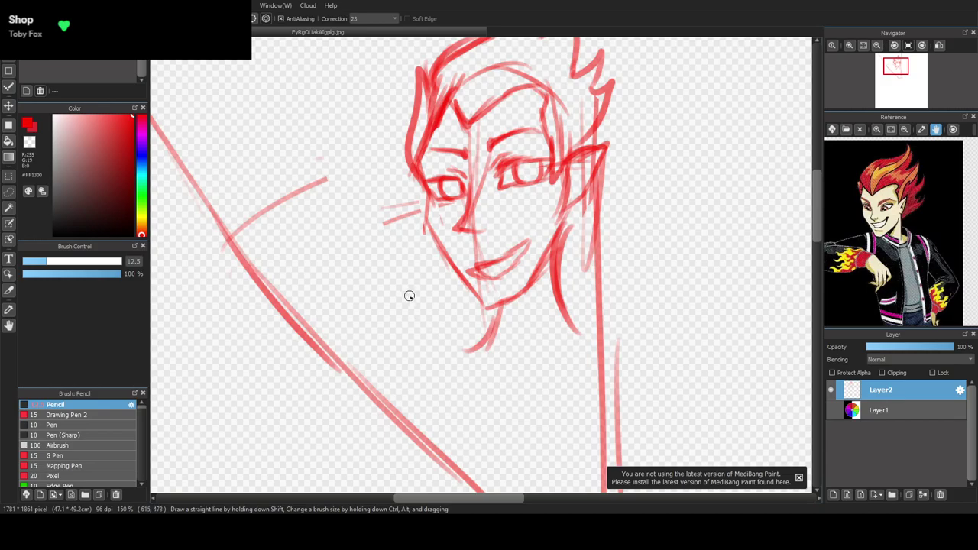
# Try sketching two slanted lines for a raised arm beside the cheek, erasing and redrawing the overlong edge
pyautogui.moveTo(376, 227); pyautogui.dragTo(417, 302)
pyautogui.moveTo(369, 212)
pyautogui.mouseDown()
pyautogui.moveTo(354, 240)
pyautogui.moveTo(397, 302)
pyautogui.mouseUp()
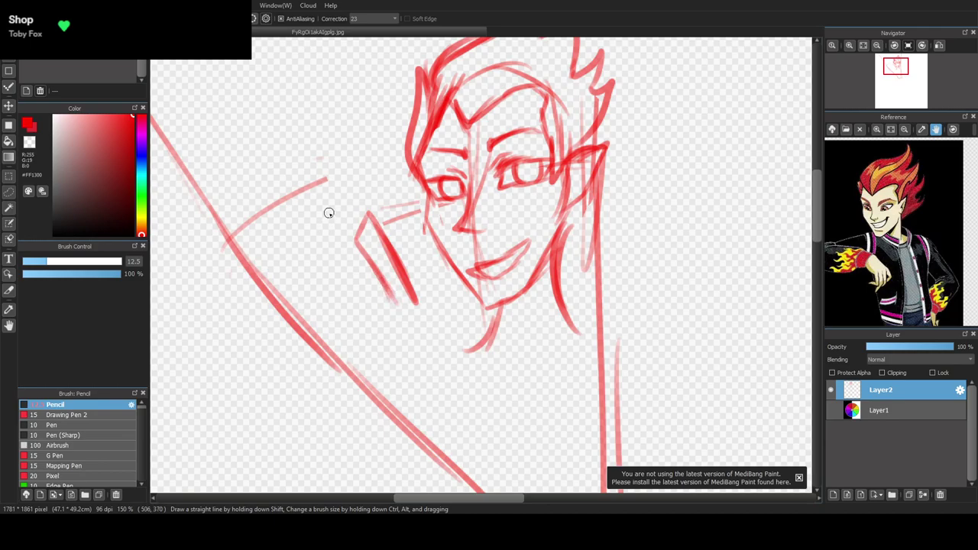
pyautogui.press('e')
pyautogui.moveTo(375, 240); pyautogui.dragTo(415, 308)
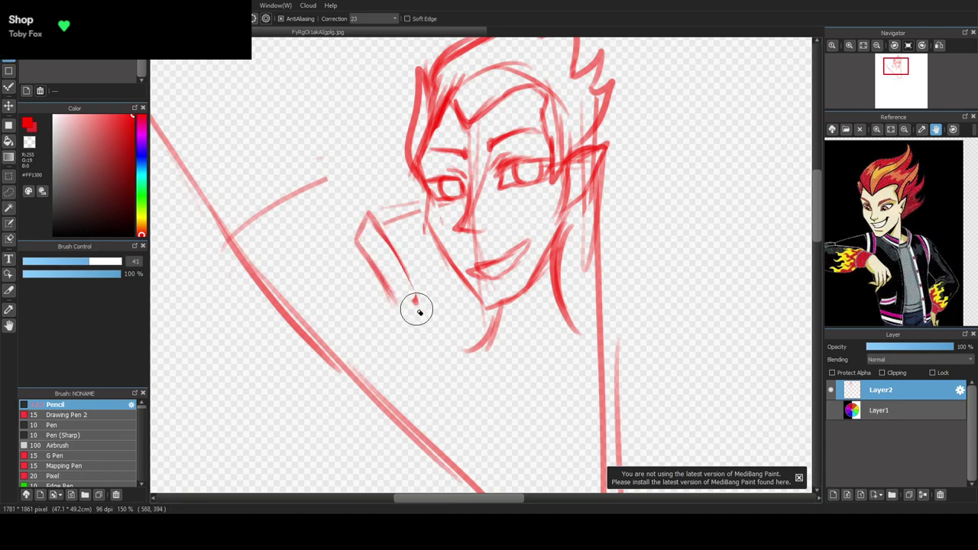
pyautogui.press('b')
pyautogui.moveTo(380, 225); pyautogui.dragTo(415, 293)
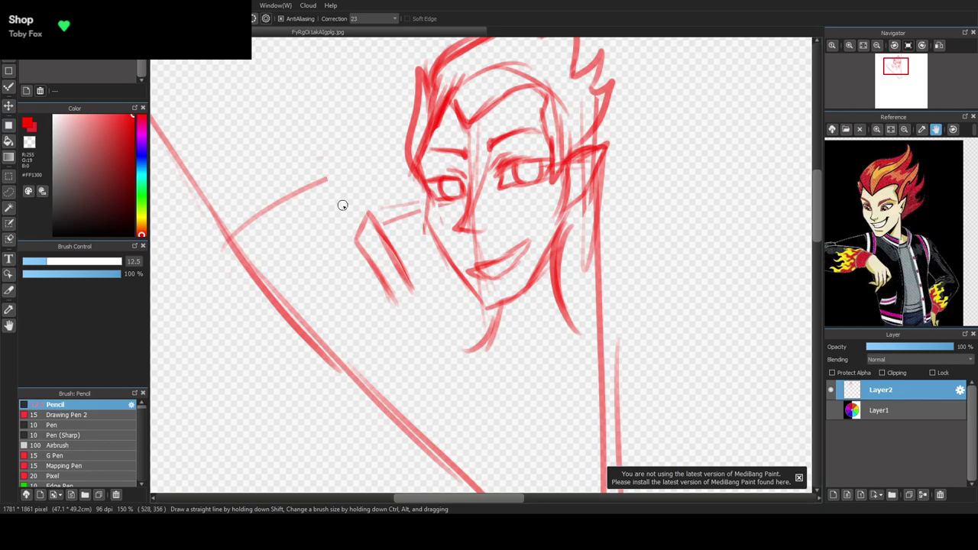
pyautogui.moveTo(383, 274)
pyautogui.mouseDown()
pyautogui.moveTo(355, 252)
pyautogui.moveTo(397, 314)
pyautogui.mouseUp()
pyautogui.press('e')
pyautogui.press('b')
# Set the pencil size to 6.1 and try extending the arm shape beside the face with thinner lines
pyautogui.moveTo(45, 262); pyautogui.dragTo(33, 262)
pyautogui.moveTo(359, 233); pyautogui.dragTo(400, 298)
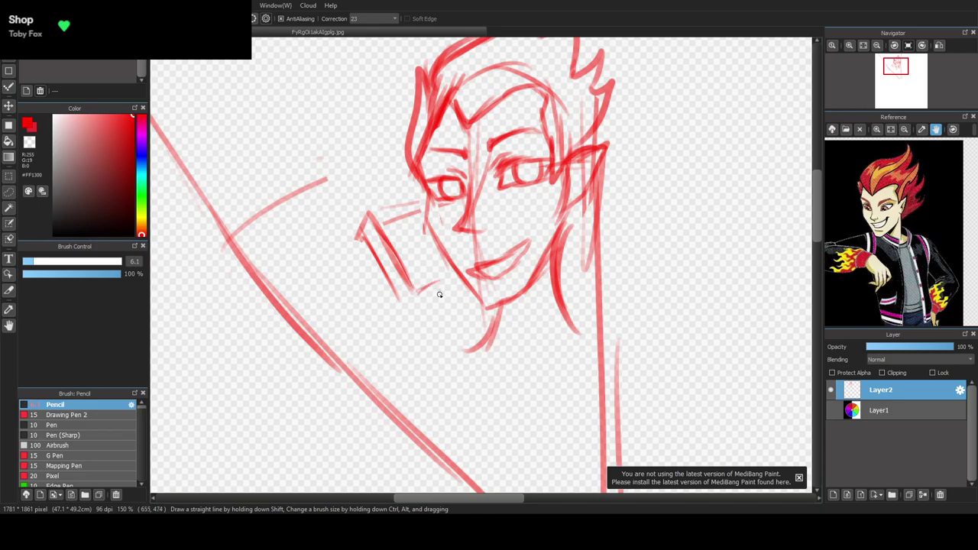
pyautogui.moveTo(380, 314); pyautogui.dragTo(412, 333)
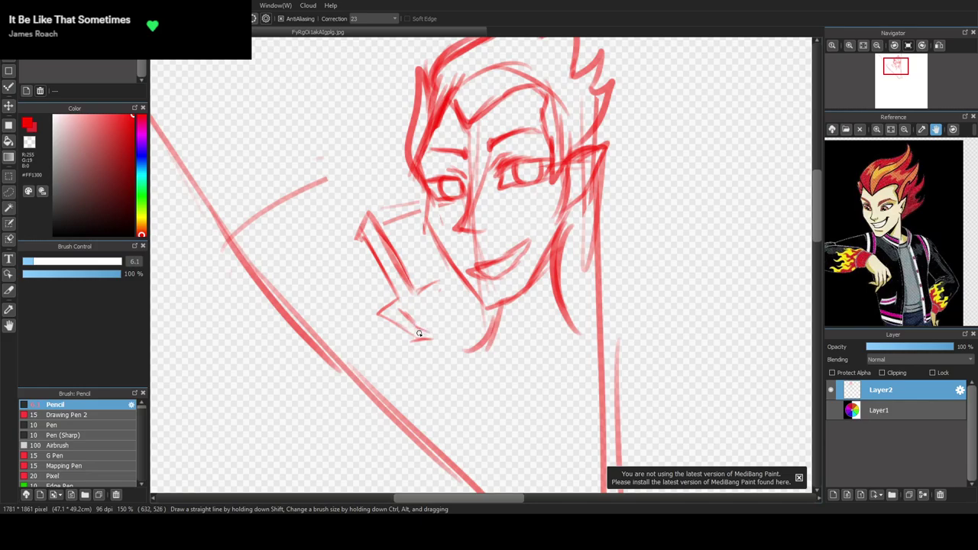
pyautogui.moveTo(381, 331)
pyautogui.mouseDown()
pyautogui.moveTo(406, 346)
pyautogui.moveTo(428, 337)
pyautogui.moveTo(402, 310)
pyautogui.mouseUp()
# Erase the arm shape and try redrawing it smaller and closer to the face
pyautogui.press('e')
pyautogui.press('b')
pyautogui.press('e')
pyautogui.moveTo(365, 275)
pyautogui.mouseDown()
pyautogui.moveTo(367, 224)
pyautogui.moveTo(378, 223)
pyautogui.moveTo(417, 301)
pyautogui.moveTo(382, 213)
pyautogui.mouseUp()
pyautogui.press('e')
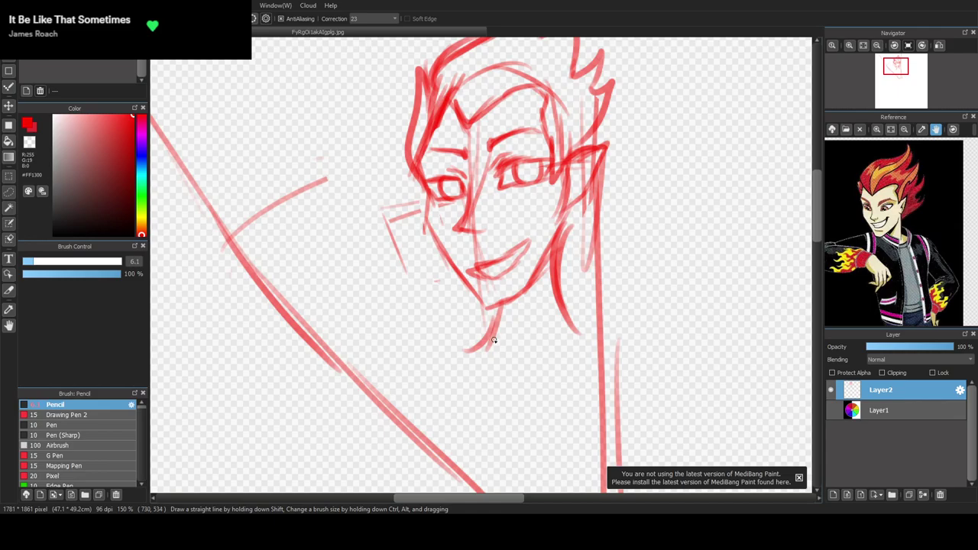
pyautogui.moveTo(426, 274)
pyautogui.mouseDown()
pyautogui.moveTo(382, 218)
pyautogui.moveTo(411, 275)
pyautogui.mouseUp()
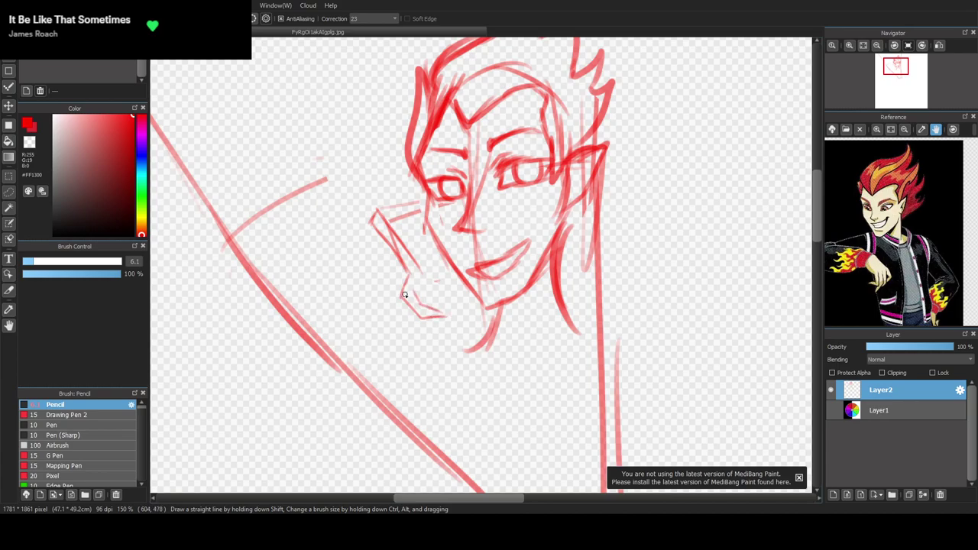
# Add a last stroke to the small arm shape, and erase the whole shape beside the cheek
pyautogui.moveTo(397, 304); pyautogui.dragTo(410, 324)
pyautogui.press('e')
pyautogui.moveTo(404, 298)
pyautogui.mouseDown()
pyautogui.moveTo(428, 302)
pyautogui.moveTo(426, 313)
pyautogui.moveTo(367, 215)
pyautogui.moveTo(415, 288)
pyautogui.mouseUp()
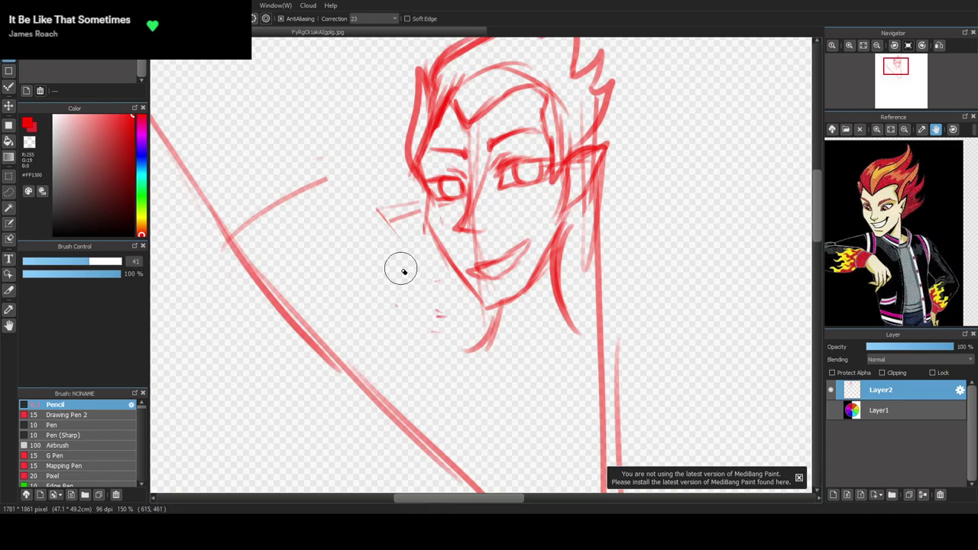
pyautogui.moveTo(419, 246); pyautogui.dragTo(426, 314)
pyautogui.press('b')
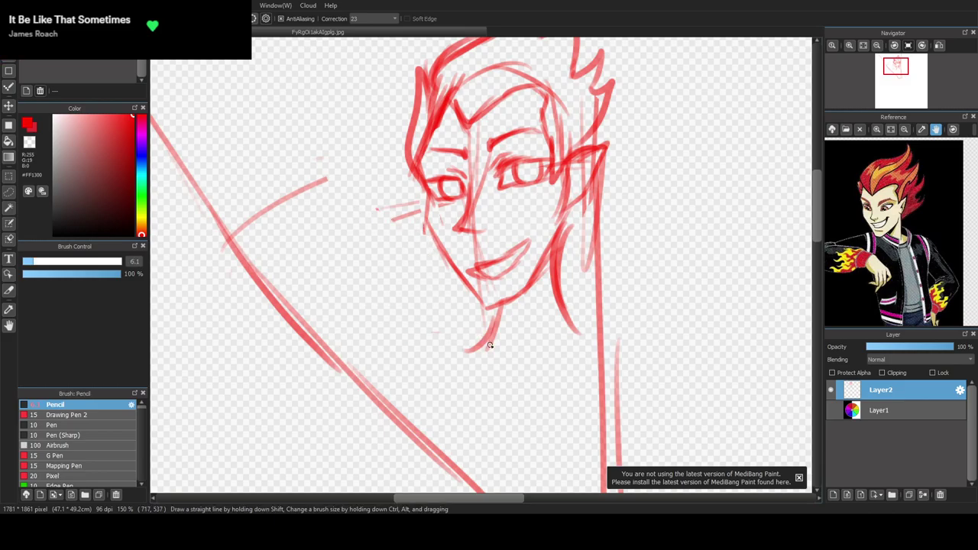
# Rough in the shoulder from the chin side of the neck and erase the strokes around the diagonal guide line
pyautogui.moveTo(487, 337)
pyautogui.mouseDown()
pyautogui.moveTo(403, 381)
pyautogui.moveTo(434, 367)
pyautogui.moveTo(404, 419)
pyautogui.mouseUp()
pyautogui.moveTo(481, 355); pyautogui.dragTo(343, 389)
pyautogui.moveTo(428, 358)
pyautogui.mouseDown()
pyautogui.moveTo(330, 374)
pyautogui.moveTo(369, 437)
pyautogui.mouseUp()
pyautogui.press('e')
pyautogui.moveTo(321, 373)
pyautogui.mouseDown()
pyautogui.moveTo(425, 382)
pyautogui.moveTo(454, 369)
pyautogui.mouseUp()
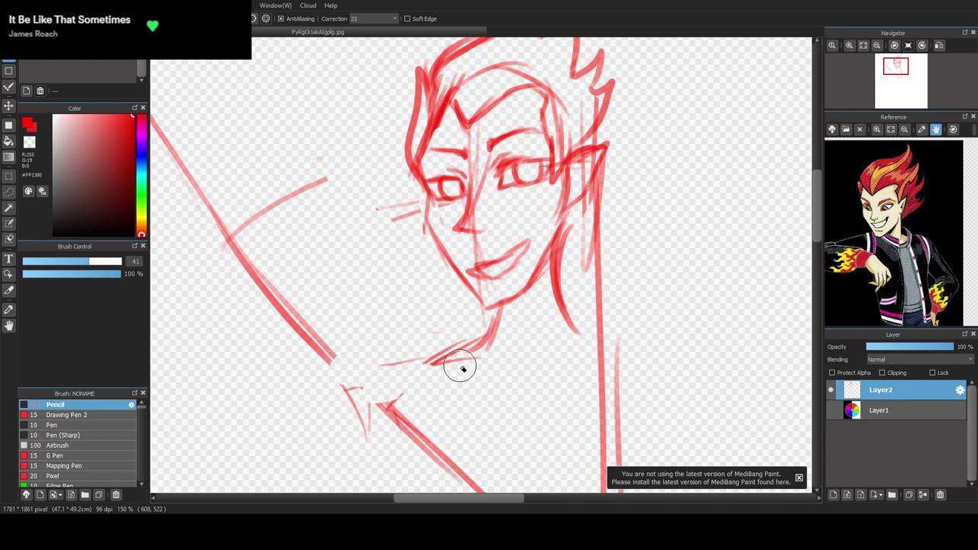
# Sketch both shoulder lines out from the neck and start the body outline down from each shoulder
pyautogui.press('b')
pyautogui.scroll(-3, 444, 302)
pyautogui.scroll(3, 418, 305)
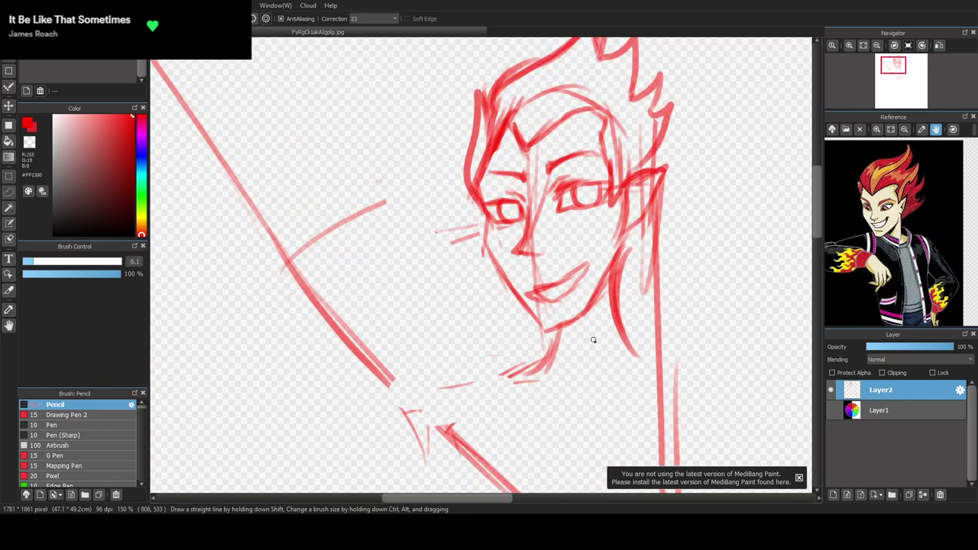
pyautogui.scroll(-1, 542, 296)
pyautogui.moveTo(516, 501); pyautogui.dragTo(544, 501)
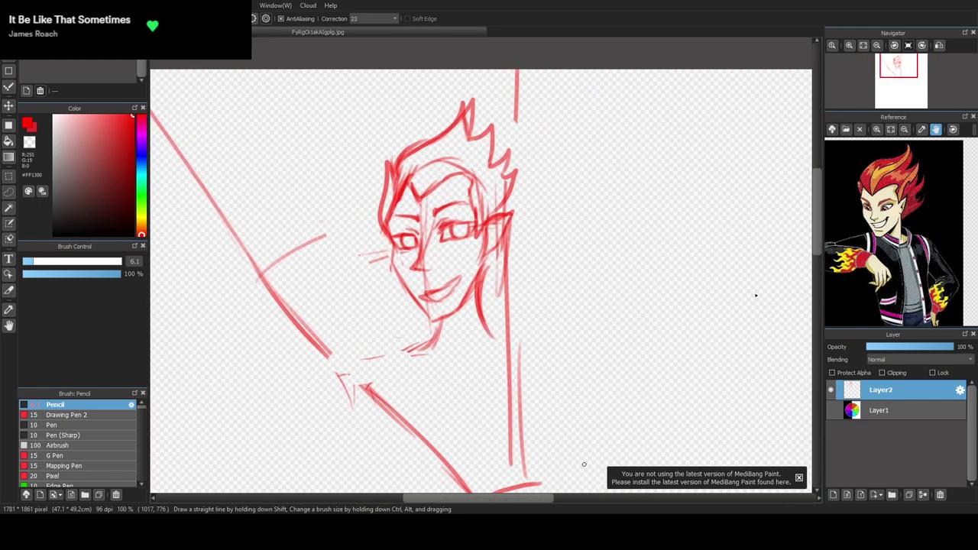
pyautogui.moveTo(820, 221); pyautogui.dragTo(820, 235)
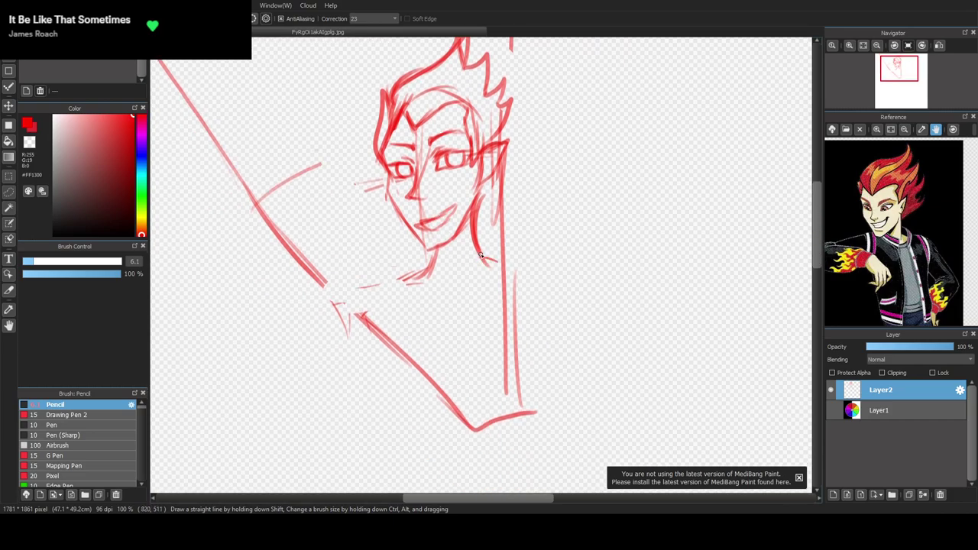
pyautogui.moveTo(506, 263); pyautogui.dragTo(516, 269)
pyautogui.moveTo(429, 272)
pyautogui.mouseDown()
pyautogui.moveTo(370, 297)
pyautogui.moveTo(399, 278)
pyautogui.moveTo(361, 307)
pyautogui.mouseUp()
pyautogui.moveTo(365, 301); pyautogui.dragTo(375, 342)
pyautogui.moveTo(373, 320); pyautogui.dragTo(381, 356)
pyautogui.moveTo(517, 265); pyautogui.dragTo(514, 326)
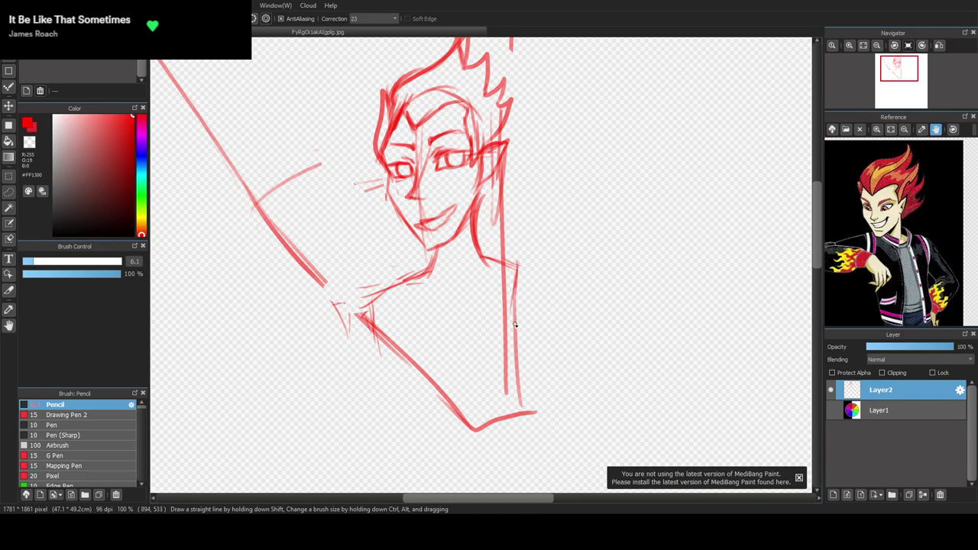
# Sketch the far side of the torso, the jacket collar, its two front opening lines and the curved shirt neckline
pyautogui.moveTo(507, 256); pyautogui.dragTo(519, 378)
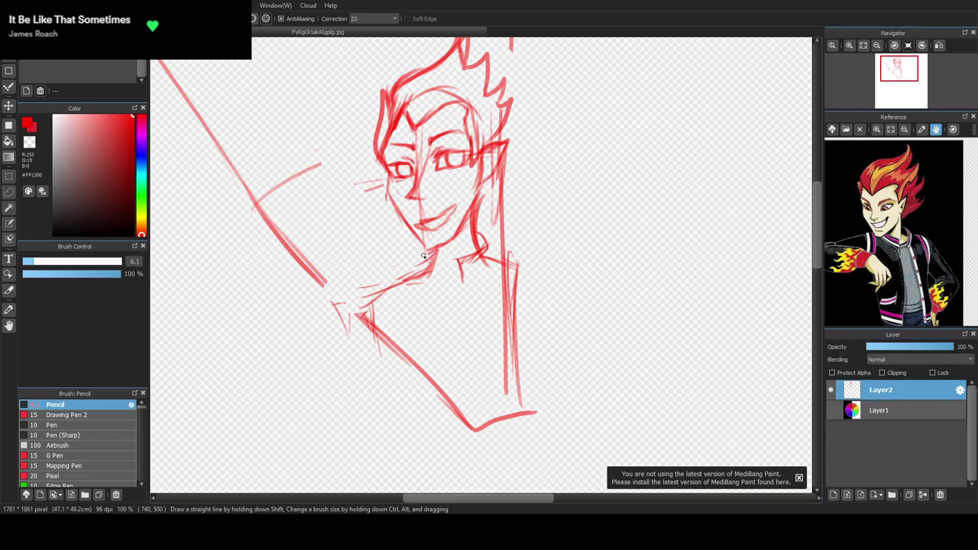
pyautogui.moveTo(430, 281); pyautogui.dragTo(439, 382)
pyautogui.moveTo(462, 269); pyautogui.dragTo(474, 430)
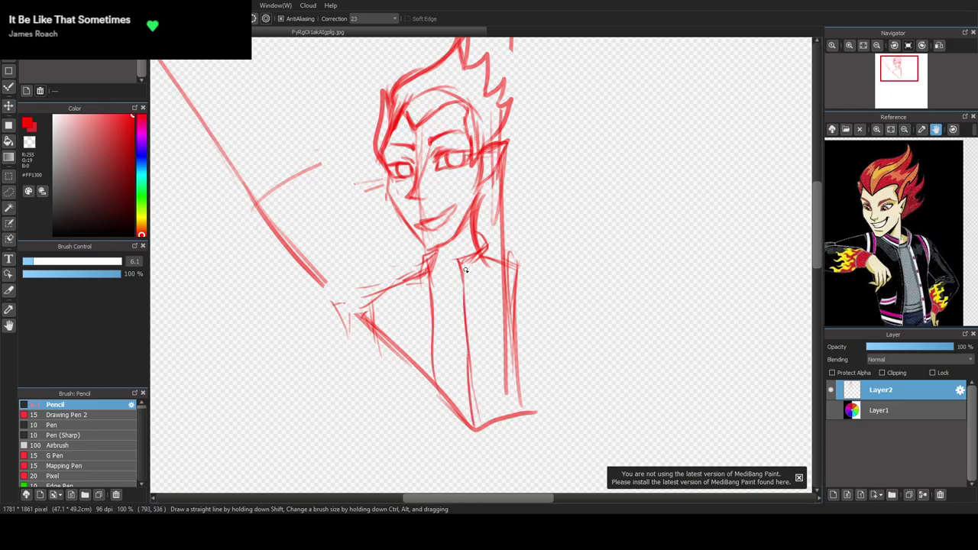
pyautogui.moveTo(464, 277)
pyautogui.mouseDown()
pyautogui.moveTo(495, 252)
pyautogui.moveTo(484, 229)
pyautogui.mouseUp()
pyautogui.moveTo(430, 282)
pyautogui.mouseDown()
pyautogui.moveTo(463, 290)
pyautogui.moveTo(456, 301)
pyautogui.moveTo(461, 269)
pyautogui.mouseUp()
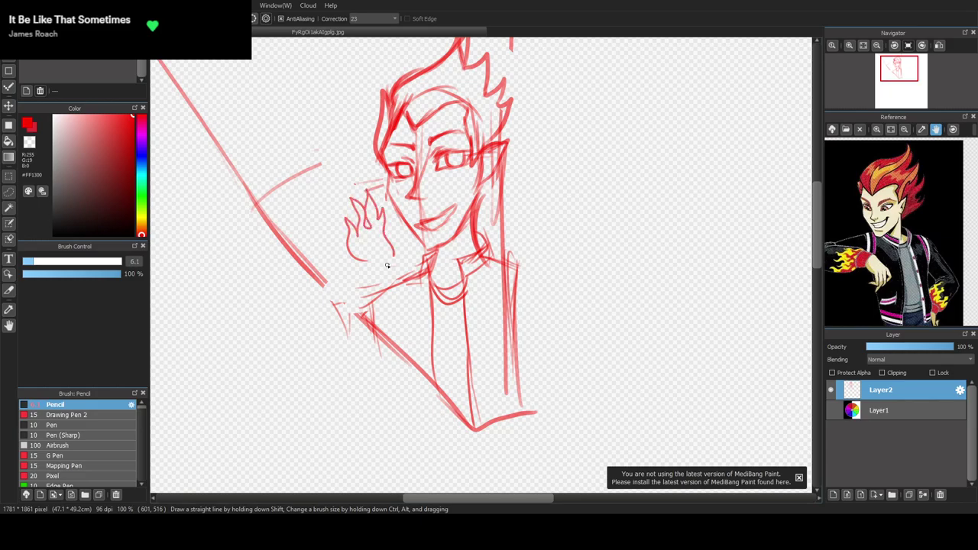
# Sketch a small flame with an inner flame shape beside the character's cheek
pyautogui.moveTo(353, 255)
pyautogui.mouseDown()
pyautogui.moveTo(383, 263)
pyautogui.moveTo(382, 232)
pyautogui.mouseUp()
pyautogui.moveTo(383, 268); pyautogui.dragTo(386, 243)
pyautogui.scroll(-5, 291, 229)
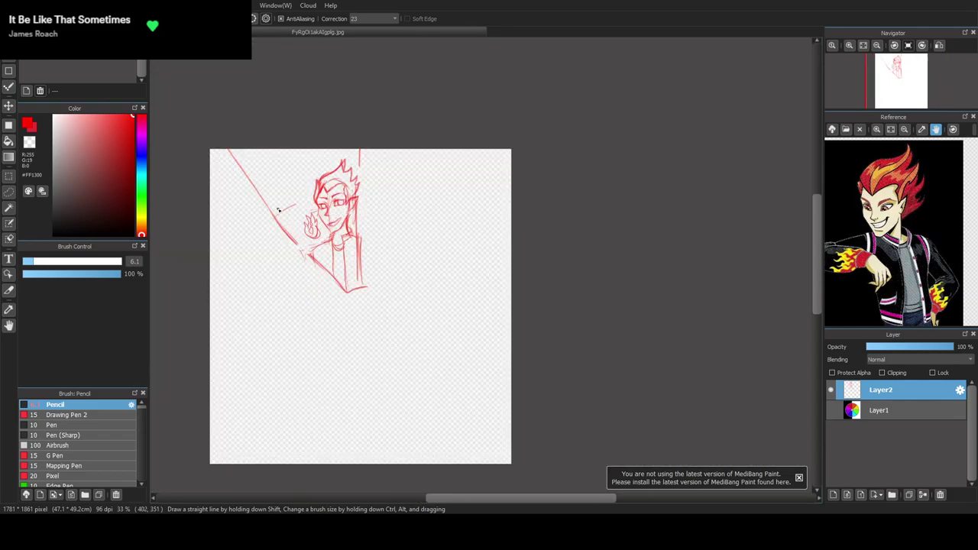
# Add pupil and iris shading to both sketched eyes
pyautogui.scroll(5, 279, 210)
pyautogui.scroll(3, 429, 206)
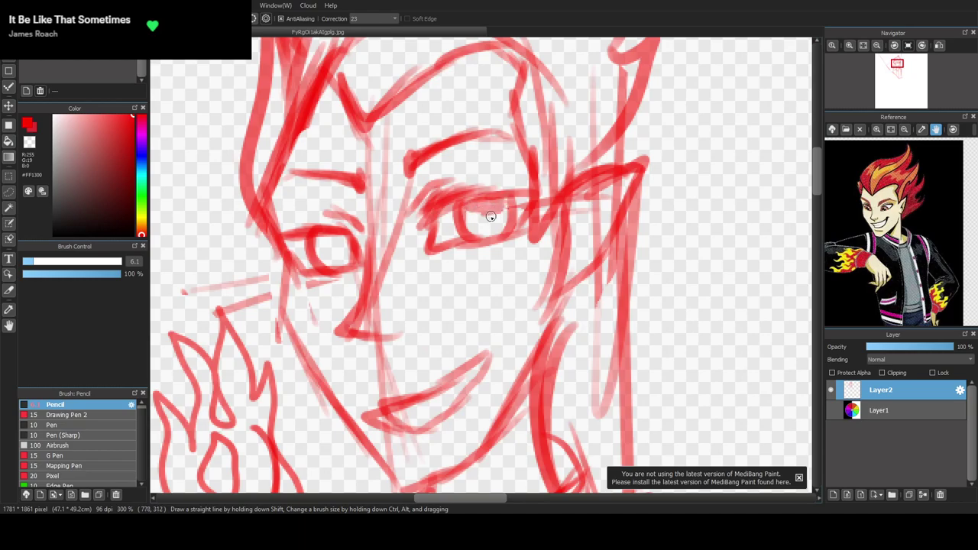
pyautogui.moveTo(313, 238)
pyautogui.mouseDown()
pyautogui.moveTo(345, 237)
pyautogui.moveTo(311, 248)
pyautogui.moveTo(337, 246)
pyautogui.mouseUp()
pyautogui.scroll(-6, 334, 247)
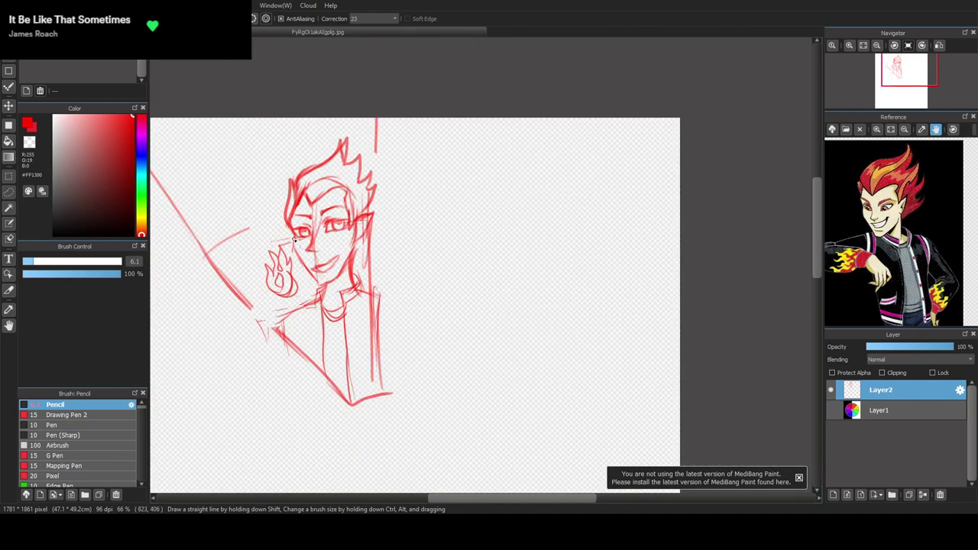
# Add a new layer above the sketch and set up the Pen brush at size 7.4 in dark red #5A0600
pyautogui.click(847, 494)
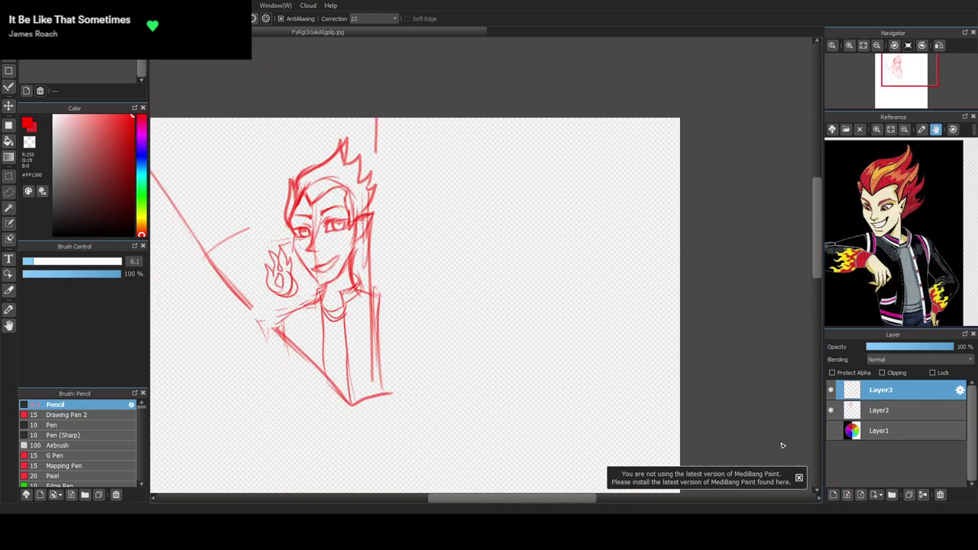
pyautogui.scroll(4, 249, 187)
pyautogui.click(132, 193)
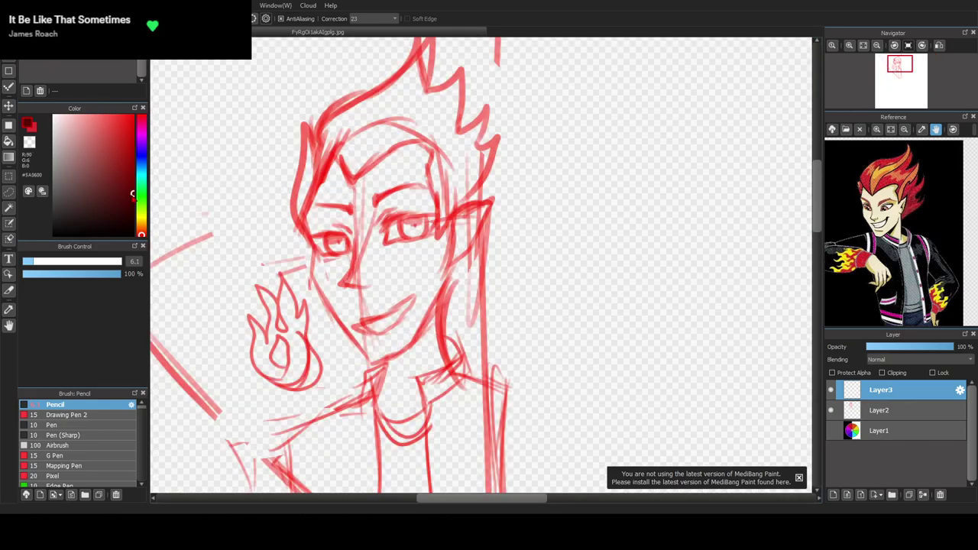
pyautogui.click(87, 425)
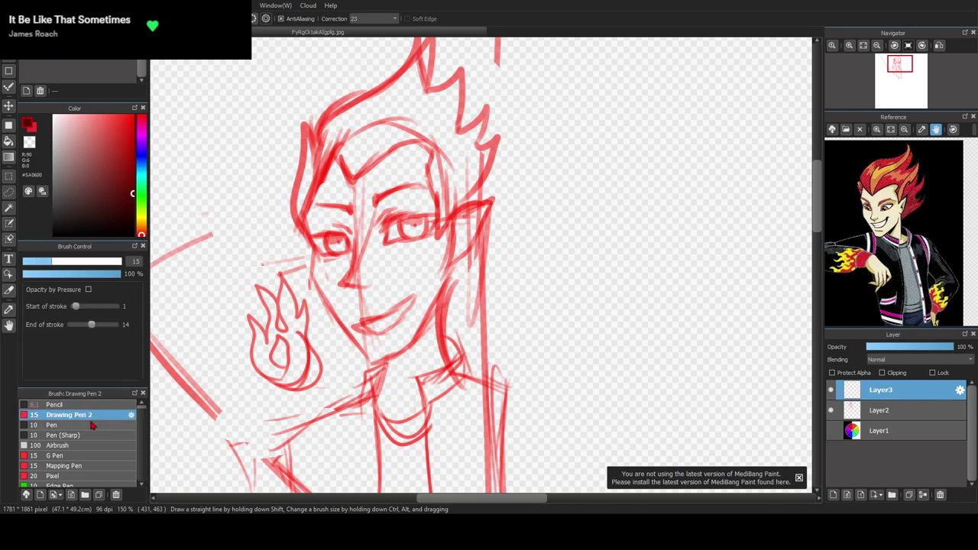
pyautogui.click(36, 264)
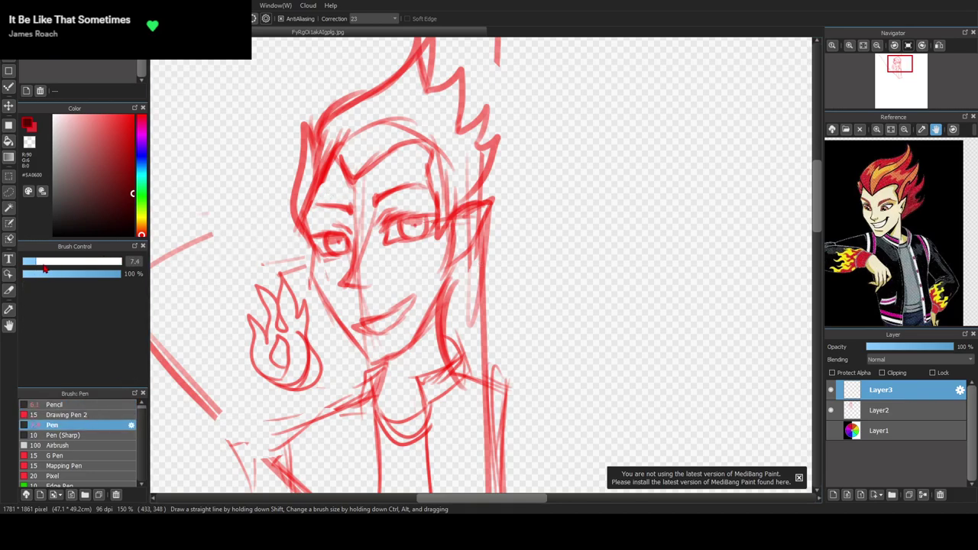
# Ink the head contour over the sketch, from the pointed hairline around the jaw to the pointed ear with its inner fold
pyautogui.scroll(1, 345, 181)
pyautogui.moveTo(333, 164); pyautogui.dragTo(356, 202)
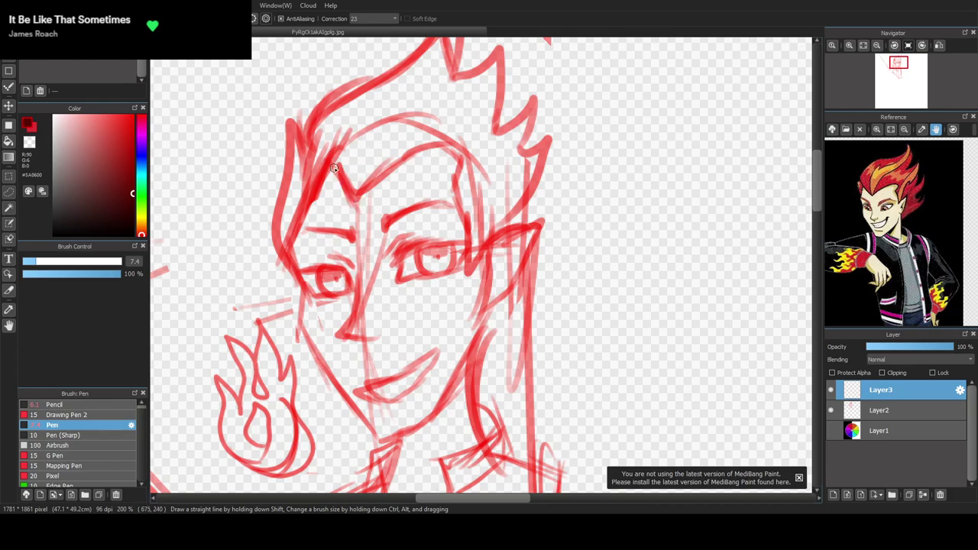
pyautogui.moveTo(330, 158)
pyautogui.mouseDown()
pyautogui.moveTo(361, 205)
pyautogui.moveTo(408, 161)
pyautogui.moveTo(441, 150)
pyautogui.moveTo(462, 163)
pyautogui.moveTo(452, 192)
pyautogui.moveTo(455, 185)
pyautogui.moveTo(468, 284)
pyautogui.moveTo(487, 236)
pyautogui.mouseUp()
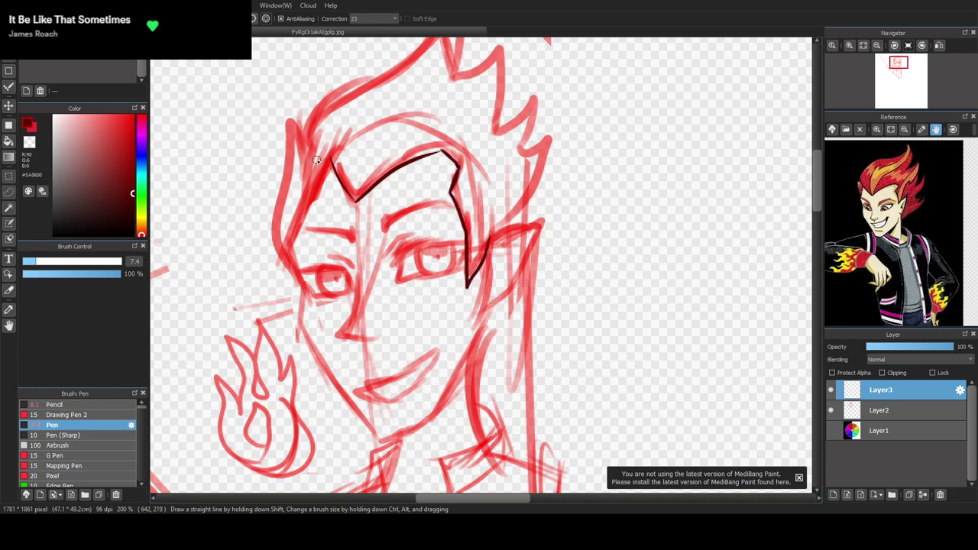
pyautogui.moveTo(340, 162)
pyautogui.mouseDown()
pyautogui.moveTo(299, 242)
pyautogui.moveTo(300, 329)
pyautogui.moveTo(381, 441)
pyautogui.moveTo(442, 413)
pyautogui.moveTo(433, 417)
pyautogui.moveTo(493, 298)
pyautogui.mouseUp()
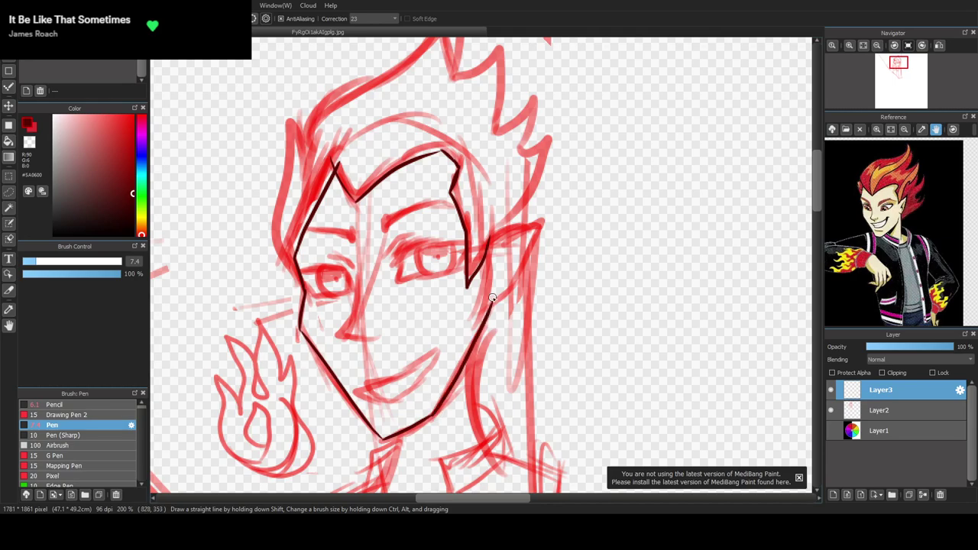
pyautogui.moveTo(484, 263)
pyautogui.mouseDown()
pyautogui.moveTo(539, 222)
pyautogui.moveTo(524, 273)
pyautogui.moveTo(490, 308)
pyautogui.mouseUp()
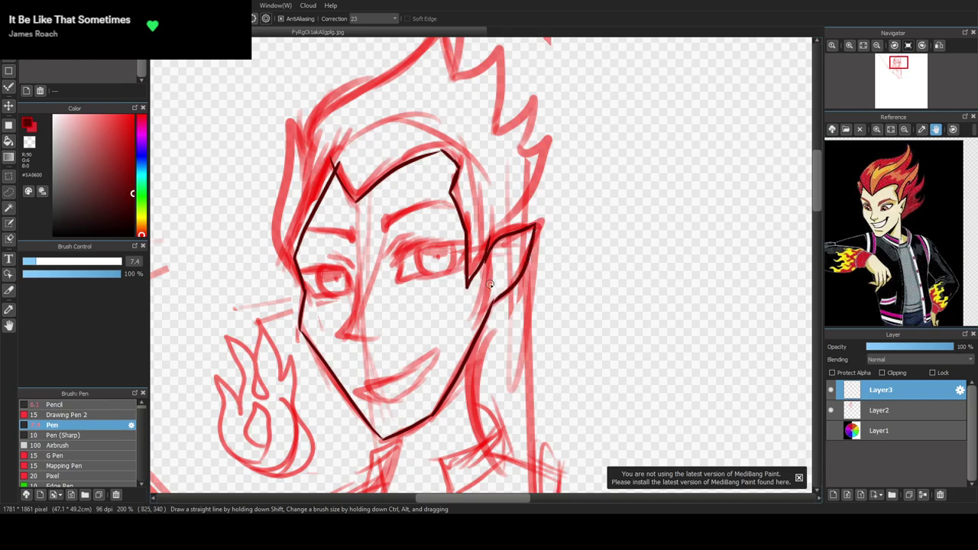
pyautogui.moveTo(512, 256); pyautogui.dragTo(495, 291)
# Ink the outlines of both eyes and the lid crease above the eye nearer the ear, undoing stray strokes
pyautogui.scroll(1, 414, 282)
pyautogui.moveTo(393, 279)
pyautogui.mouseDown()
pyautogui.moveTo(417, 234)
pyautogui.moveTo(493, 224)
pyautogui.moveTo(475, 261)
pyautogui.moveTo(393, 280)
pyautogui.mouseUp()
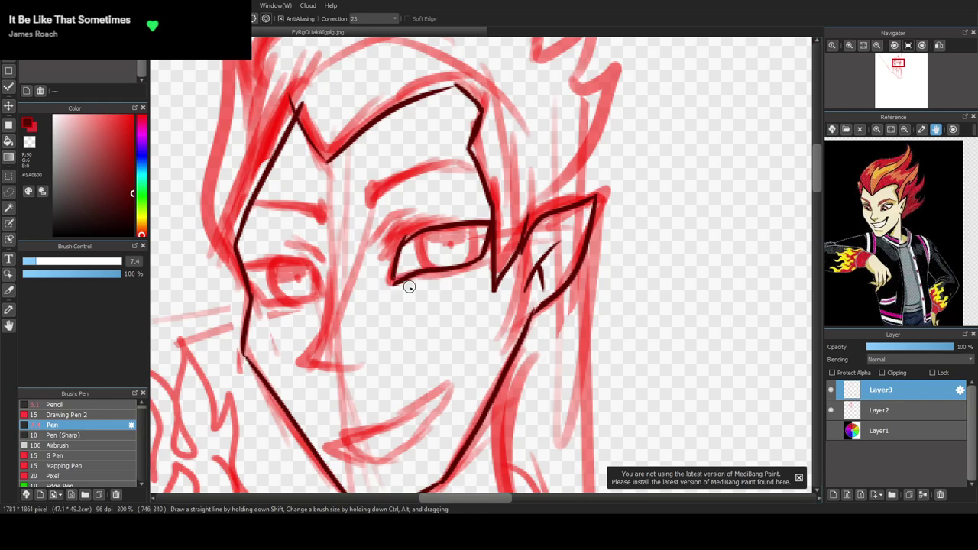
pyautogui.hotkey('ctrl', 'z')
pyautogui.moveTo(475, 250)
pyautogui.mouseDown()
pyautogui.moveTo(396, 279)
pyautogui.moveTo(395, 260)
pyautogui.moveTo(375, 261)
pyautogui.moveTo(390, 225)
pyautogui.moveTo(379, 246)
pyautogui.moveTo(394, 222)
pyautogui.moveTo(424, 217)
pyautogui.mouseUp()
pyautogui.moveTo(311, 261)
pyautogui.mouseDown()
pyautogui.moveTo(325, 285)
pyautogui.moveTo(292, 261)
pyautogui.moveTo(238, 264)
pyautogui.moveTo(259, 298)
pyautogui.moveTo(318, 292)
pyautogui.moveTo(305, 298)
pyautogui.moveTo(327, 293)
pyautogui.moveTo(330, 301)
pyautogui.mouseUp()
pyautogui.hotkey('ctrl', 'z')
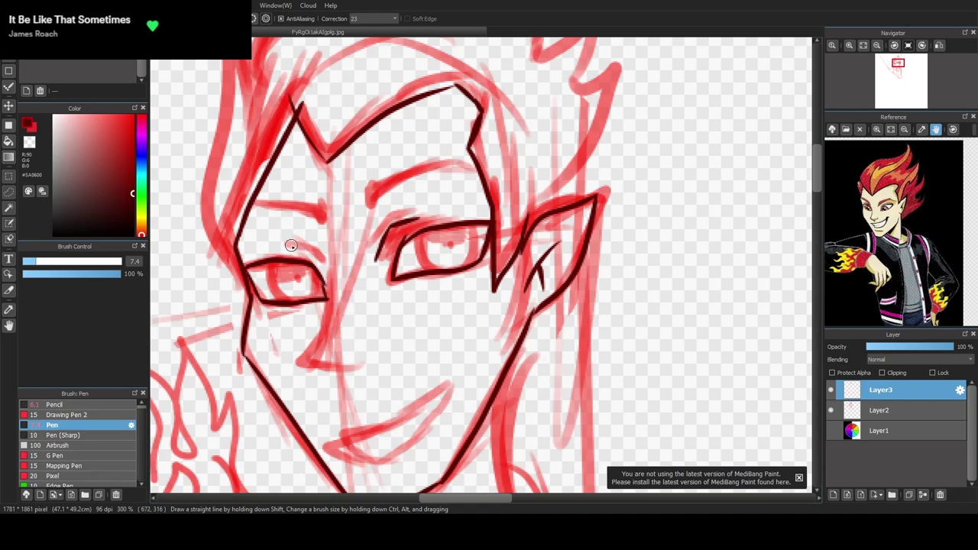
# Ink the crease above the eye on the flame side and the line of the nose
pyautogui.moveTo(285, 241)
pyautogui.mouseDown()
pyautogui.moveTo(320, 253)
pyautogui.moveTo(329, 329)
pyautogui.moveTo(310, 348)
pyautogui.mouseUp()
pyautogui.hotkey('ctrl', 'z')
pyautogui.moveTo(327, 259)
pyautogui.mouseDown()
pyautogui.moveTo(335, 319)
pyautogui.moveTo(313, 357)
pyautogui.moveTo(353, 357)
pyautogui.mouseUp()
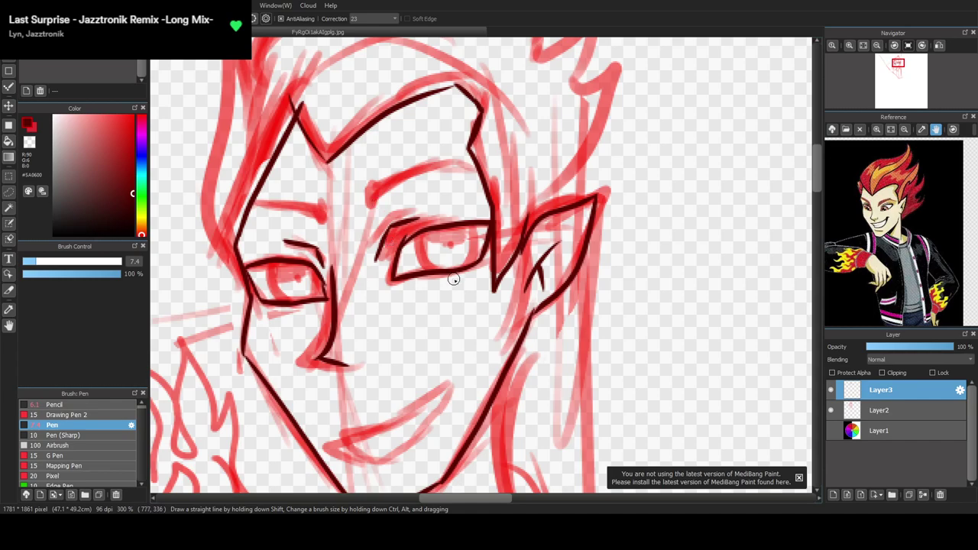
# Ink the curved iris outlines inside both eyes over the sketch
pyautogui.scroll(3, 448, 278)
pyautogui.moveTo(385, 223)
pyautogui.mouseDown()
pyautogui.moveTo(381, 267)
pyautogui.moveTo(402, 301)
pyautogui.mouseUp()
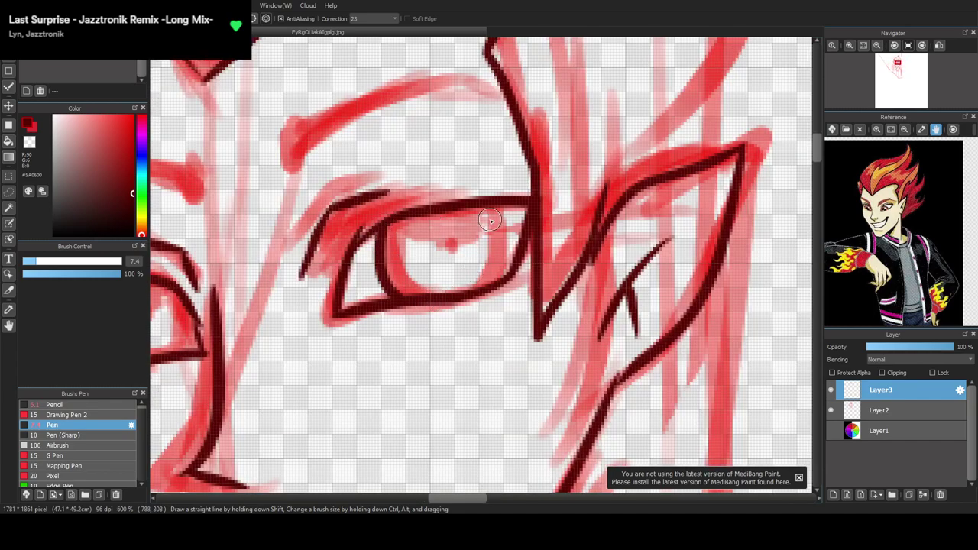
pyautogui.moveTo(497, 204)
pyautogui.mouseDown()
pyautogui.moveTo(508, 243)
pyautogui.moveTo(498, 276)
pyautogui.moveTo(465, 298)
pyautogui.mouseUp()
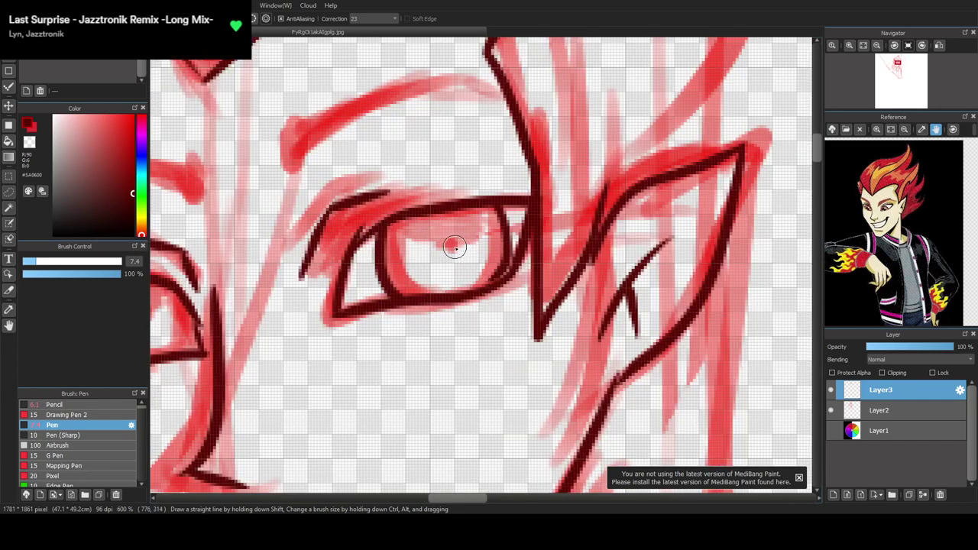
pyautogui.moveTo(454, 501); pyautogui.dragTo(421, 501)
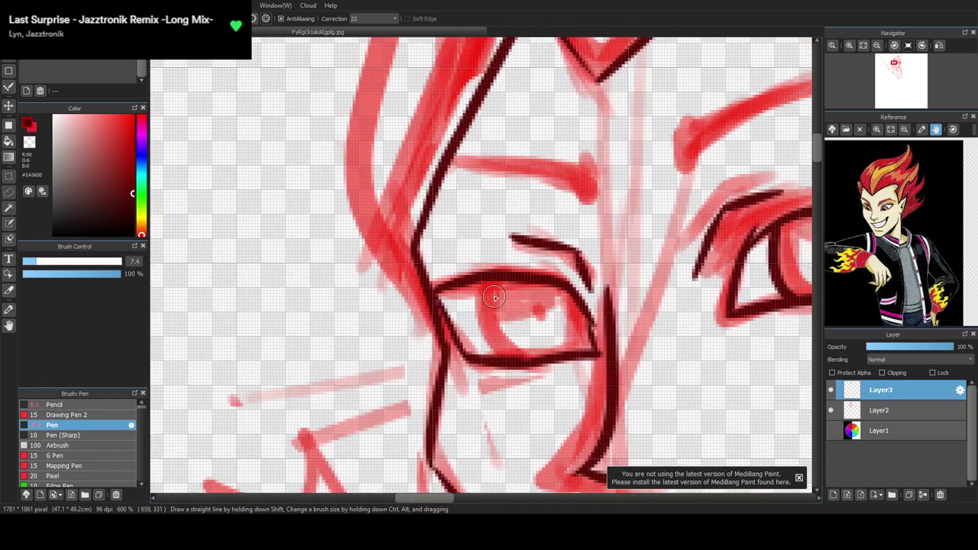
pyautogui.moveTo(487, 277)
pyautogui.mouseDown()
pyautogui.moveTo(482, 342)
pyautogui.moveTo(498, 356)
pyautogui.mouseUp()
pyautogui.moveTo(578, 306); pyautogui.dragTo(570, 354)
pyautogui.moveTo(546, 311); pyautogui.dragTo(538, 313)
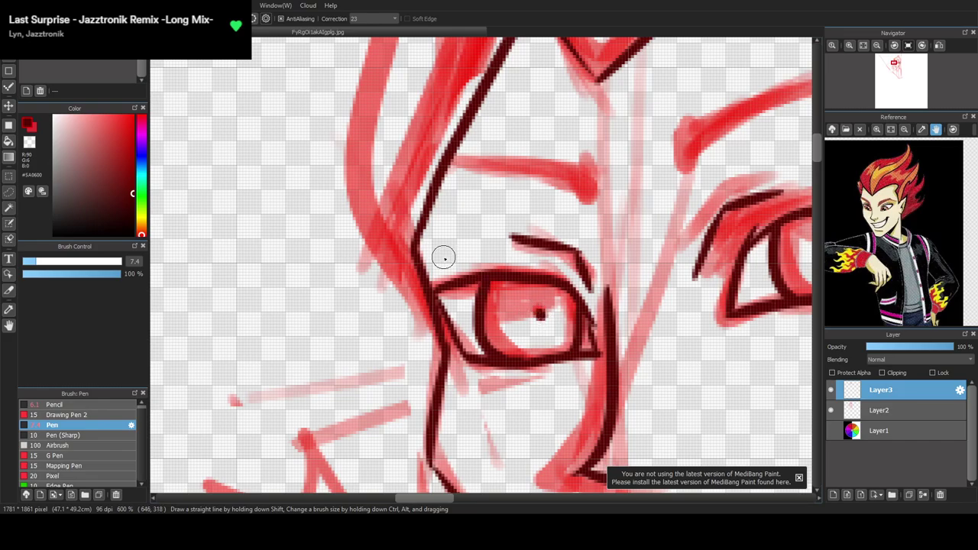
pyautogui.scroll(-5, 445, 256)
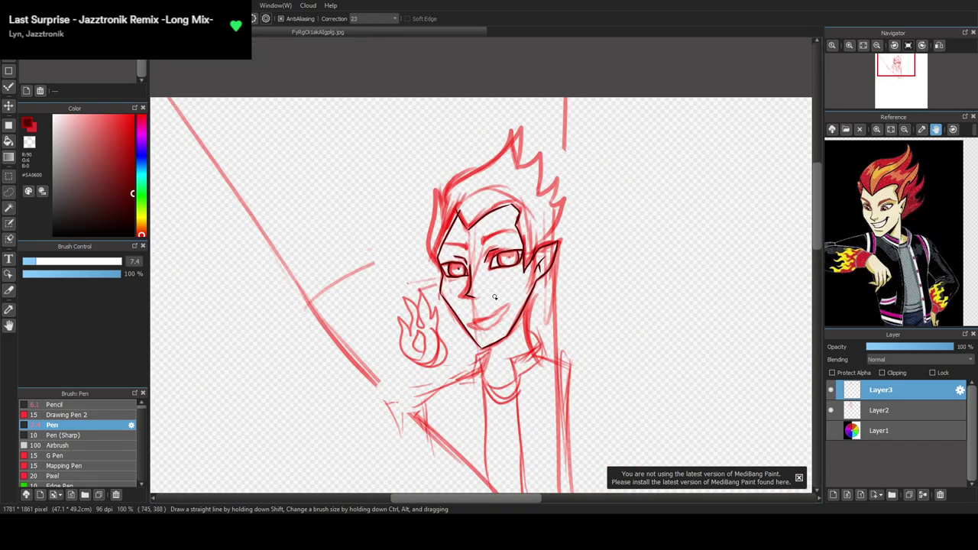
# Ink the slanted smile, tracing the upper lip line and the lower edge of the open mouth
pyautogui.scroll(3, 495, 297)
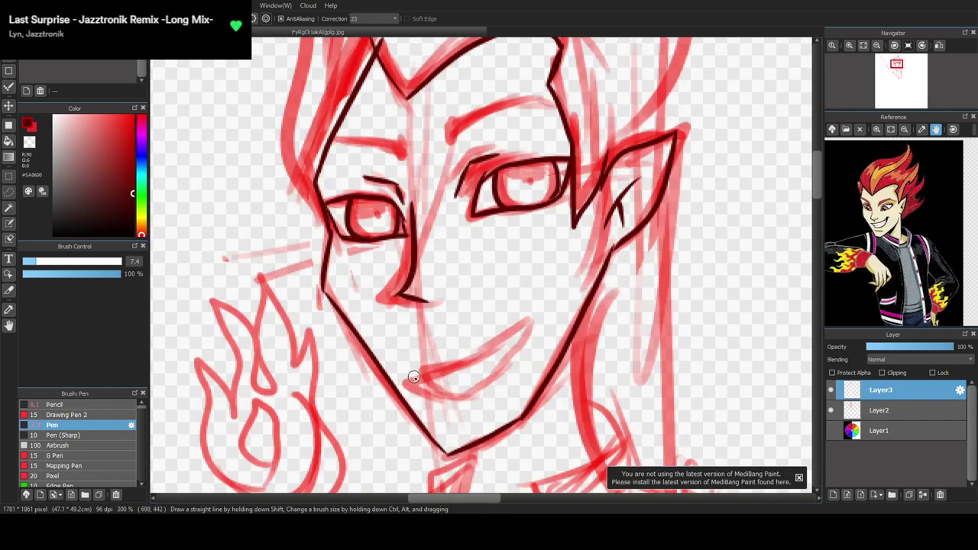
pyautogui.moveTo(493, 341); pyautogui.dragTo(412, 374)
pyautogui.moveTo(485, 350); pyautogui.dragTo(526, 326)
pyautogui.moveTo(526, 326); pyautogui.dragTo(502, 361)
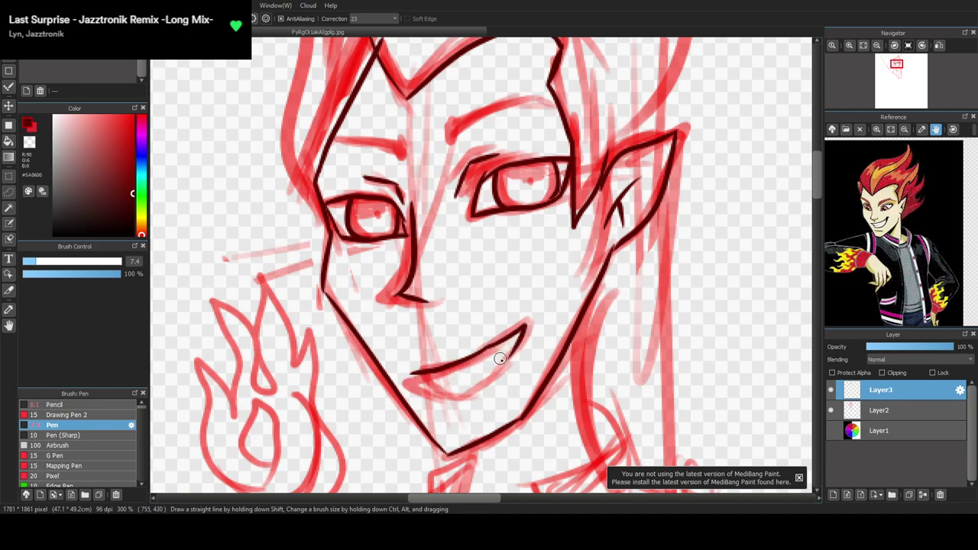
pyautogui.moveTo(413, 373)
pyautogui.mouseDown()
pyautogui.moveTo(464, 397)
pyautogui.moveTo(500, 364)
pyautogui.mouseUp()
pyautogui.moveTo(464, 395); pyautogui.dragTo(520, 348)
# Thicken and darken both corners of the open mouth and reinforce its lower edge
pyautogui.press('e')
pyautogui.press('b')
pyautogui.moveTo(463, 372)
pyautogui.keyDown('ctrl'); pyautogui.keyDown('alt'); pyautogui.mouseDown()
pyautogui.moveTo(458, 378)
pyautogui.moveTo(501, 355)
pyautogui.moveTo(480, 376)
pyautogui.moveTo(506, 373)
pyautogui.moveTo(523, 346)
pyautogui.mouseUp(); pyautogui.keyUp('alt'); pyautogui.keyUp('ctrl')
pyautogui.press('b')
pyautogui.scroll(2, 440, 402)
pyautogui.moveTo(391, 358)
pyautogui.mouseDown()
pyautogui.moveTo(420, 391)
pyautogui.moveTo(462, 413)
pyautogui.mouseUp()
pyautogui.moveTo(422, 382)
pyautogui.mouseDown()
pyautogui.moveTo(572, 314)
pyautogui.moveTo(596, 269)
pyautogui.moveTo(589, 313)
pyautogui.moveTo(604, 275)
pyautogui.mouseUp()
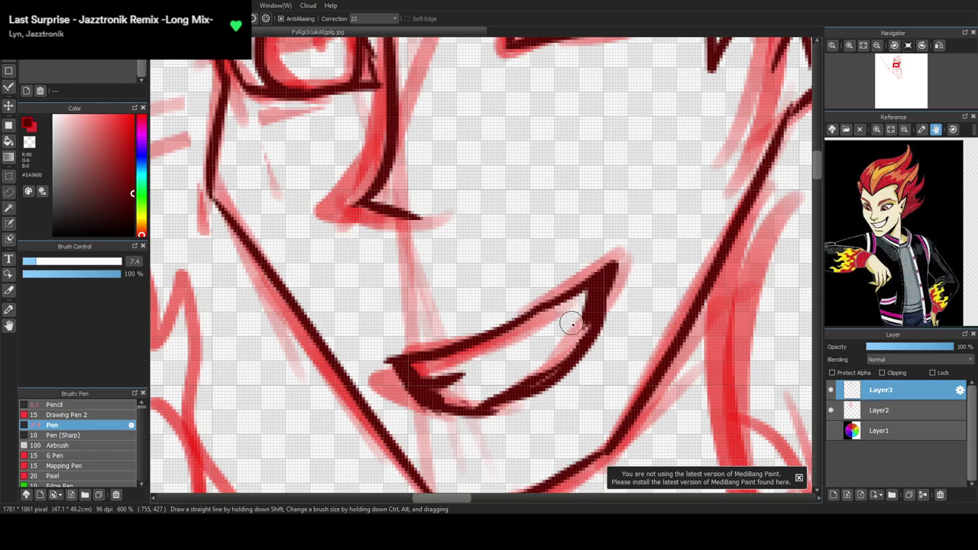
pyautogui.moveTo(585, 328)
pyautogui.mouseDown()
pyautogui.moveTo(526, 386)
pyautogui.moveTo(445, 410)
pyautogui.moveTo(494, 412)
pyautogui.moveTo(534, 396)
pyautogui.mouseUp()
pyautogui.scroll(-4, 448, 312)
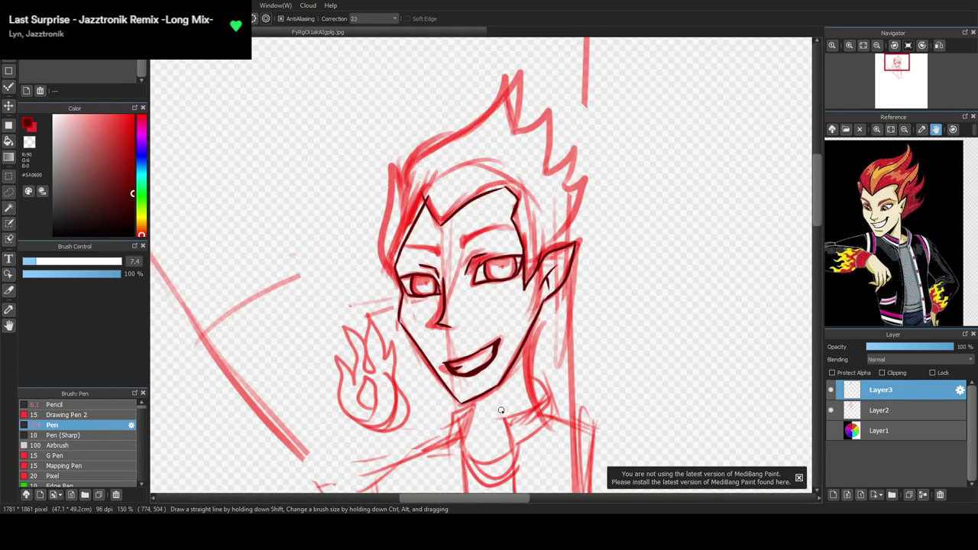
# Remove the rough lower lip line and redraw it as one smooth curve between the mouth corners
pyautogui.scroll(2, 497, 412)
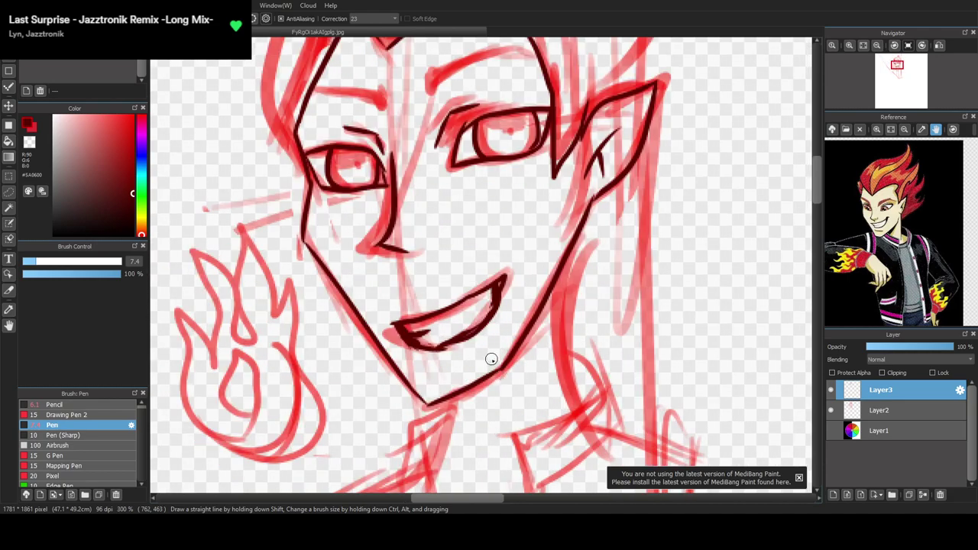
pyautogui.scroll(2, 492, 359)
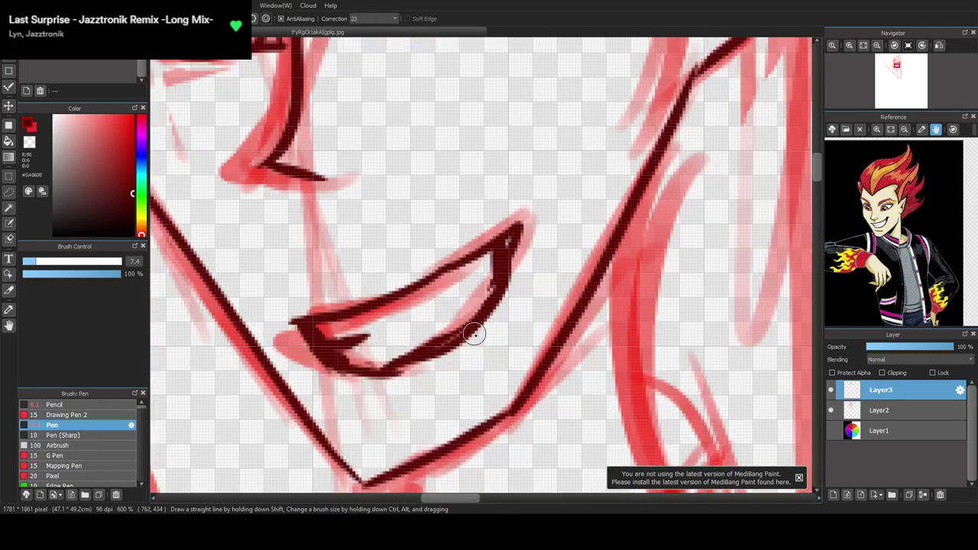
pyautogui.press('e')
pyautogui.click(365, 372)
pyautogui.hotkey('ctrl', 'z')
pyautogui.press('b')
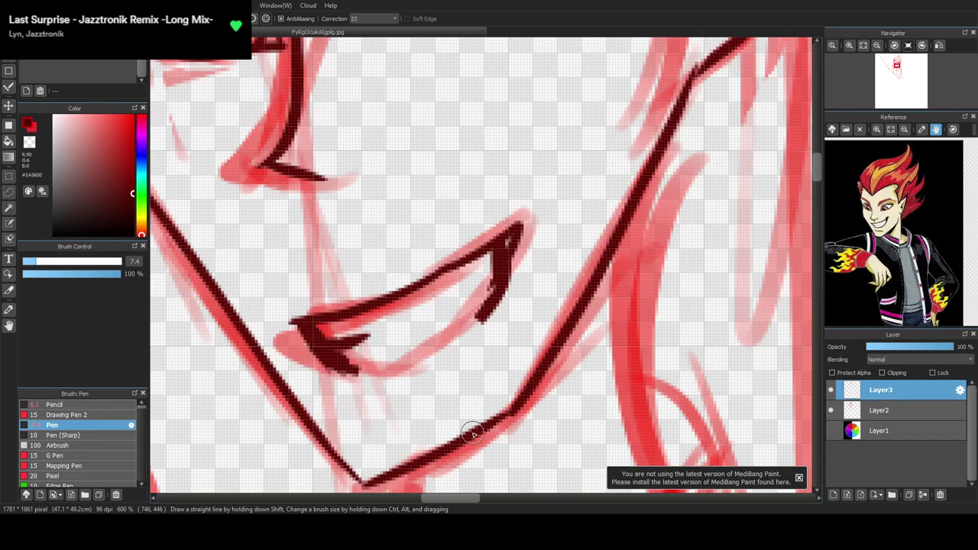
pyautogui.moveTo(350, 370)
pyautogui.mouseDown()
pyautogui.moveTo(382, 377)
pyautogui.moveTo(443, 360)
pyautogui.moveTo(491, 310)
pyautogui.moveTo(515, 242)
pyautogui.mouseUp()
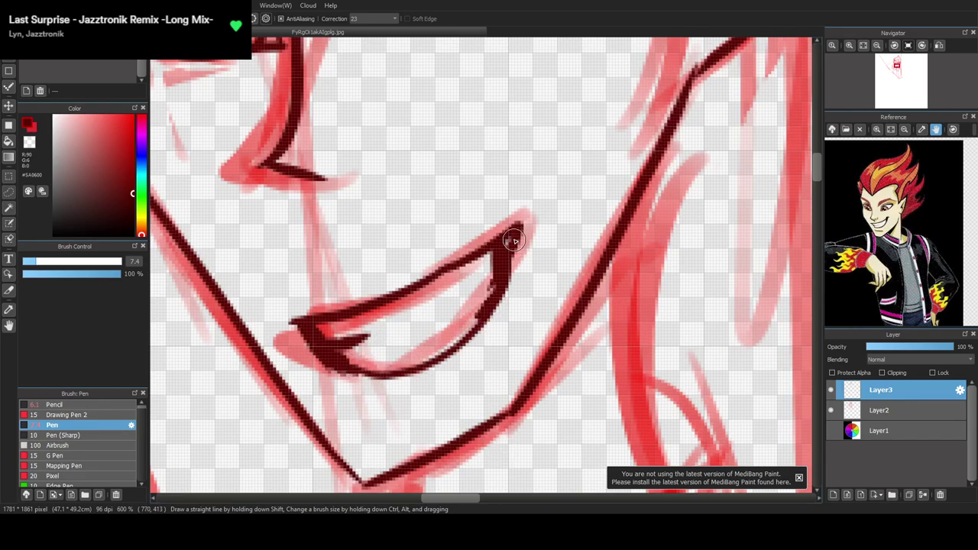
pyautogui.scroll(-5, 431, 181)
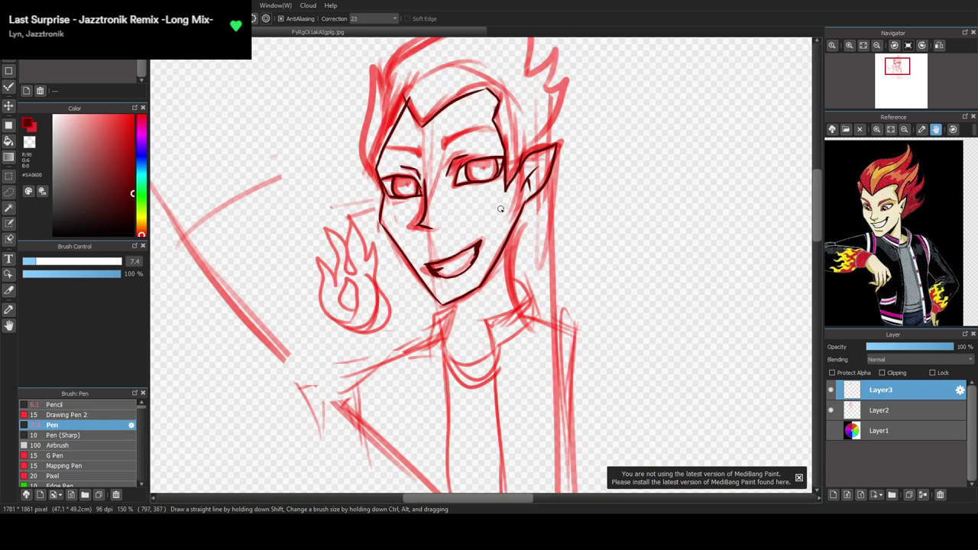
# Ink the top and back outline of the hair over the sketch, tracing its flame-like spikes down towards the ear
pyautogui.moveTo(819, 240); pyautogui.dragTo(819, 221)
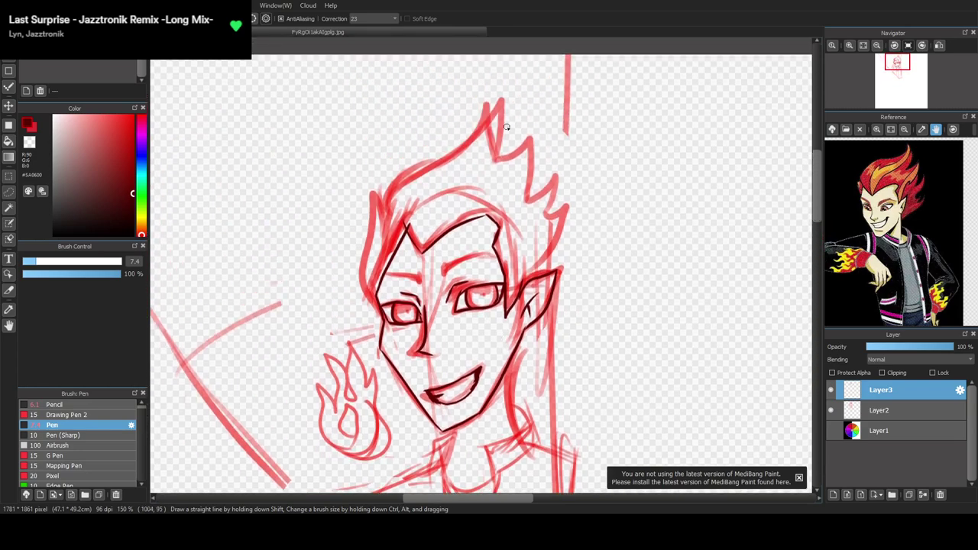
pyautogui.scroll(3, 378, 212)
pyautogui.scroll(-3, 422, 179)
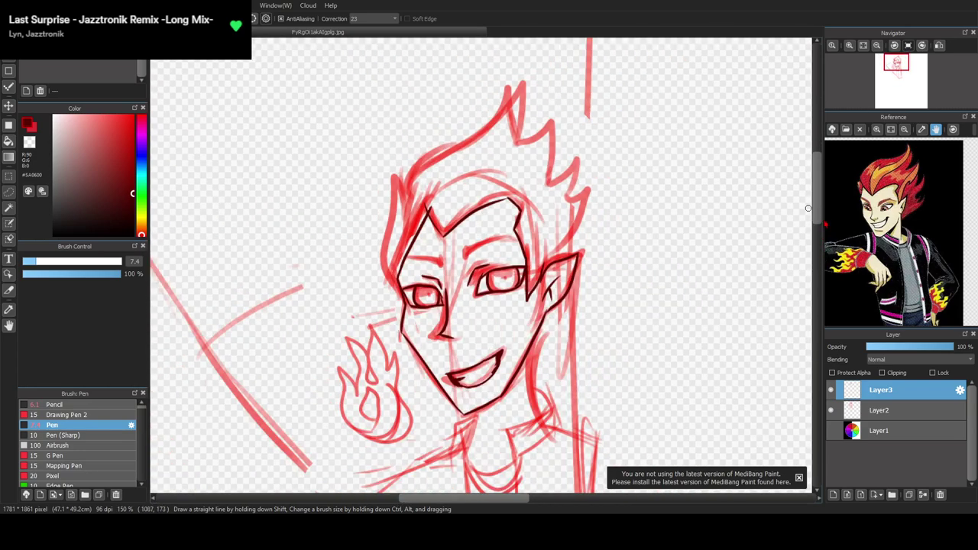
pyautogui.scroll(1, 820, 218)
pyautogui.moveTo(404, 259)
pyautogui.mouseDown()
pyautogui.moveTo(409, 211)
pyautogui.moveTo(478, 168)
pyautogui.moveTo(525, 115)
pyautogui.moveTo(522, 166)
pyautogui.mouseUp()
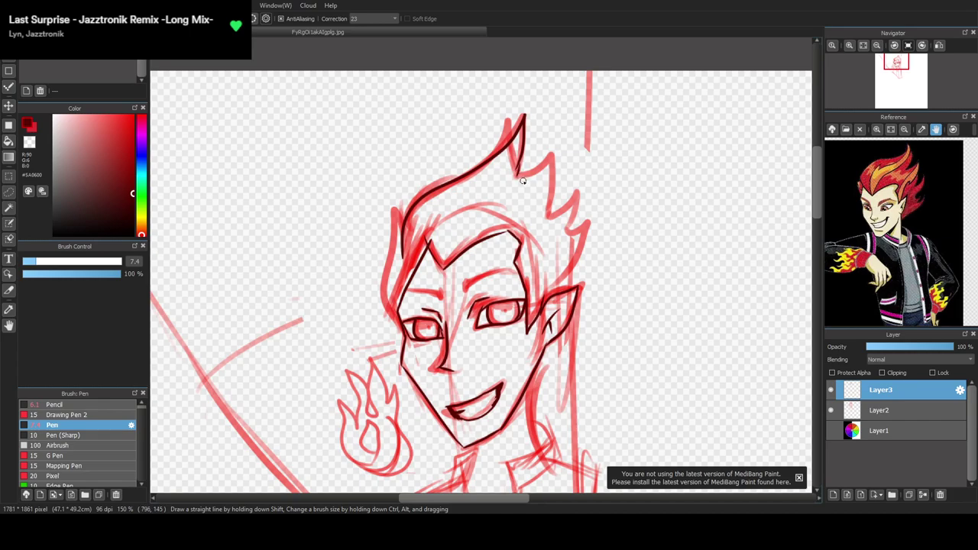
pyautogui.moveTo(510, 180)
pyautogui.mouseDown()
pyautogui.moveTo(557, 148)
pyautogui.moveTo(545, 223)
pyautogui.moveTo(569, 218)
pyautogui.moveTo(546, 218)
pyautogui.moveTo(579, 188)
pyautogui.moveTo(570, 232)
pyautogui.mouseUp()
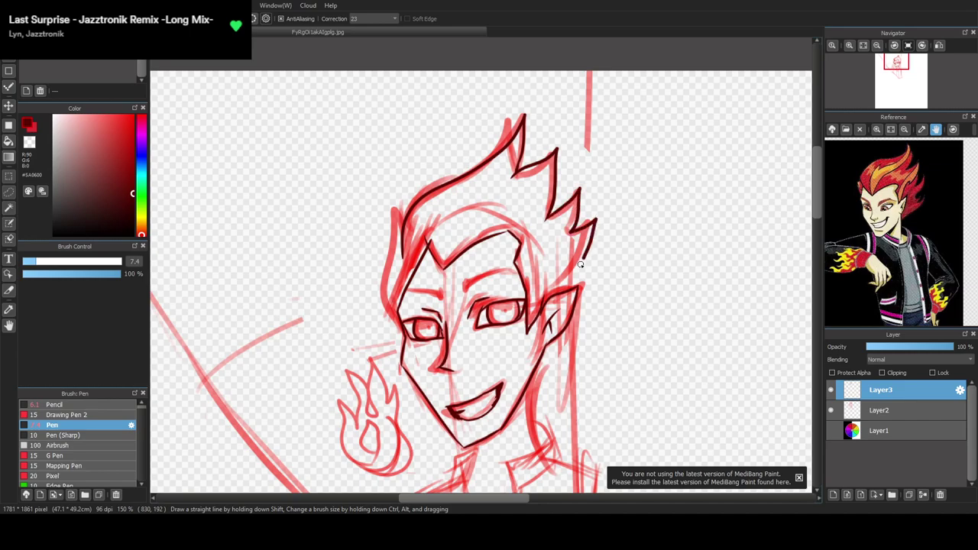
# Ink the curved side lock of hair from beside the eye up to its pointed tip, redrawing the stroke until it fits
pyautogui.moveTo(400, 328)
pyautogui.mouseDown()
pyautogui.moveTo(388, 279)
pyautogui.moveTo(406, 214)
pyautogui.mouseUp()
pyautogui.hotkey('ctrl', 'z')
pyautogui.moveTo(406, 333)
pyautogui.mouseDown()
pyautogui.moveTo(390, 294)
pyautogui.moveTo(392, 252)
pyautogui.mouseUp()
pyautogui.hotkey('ctrl', 'z')
pyautogui.moveTo(402, 329)
pyautogui.mouseDown()
pyautogui.moveTo(385, 275)
pyautogui.moveTo(400, 206)
pyautogui.mouseUp()
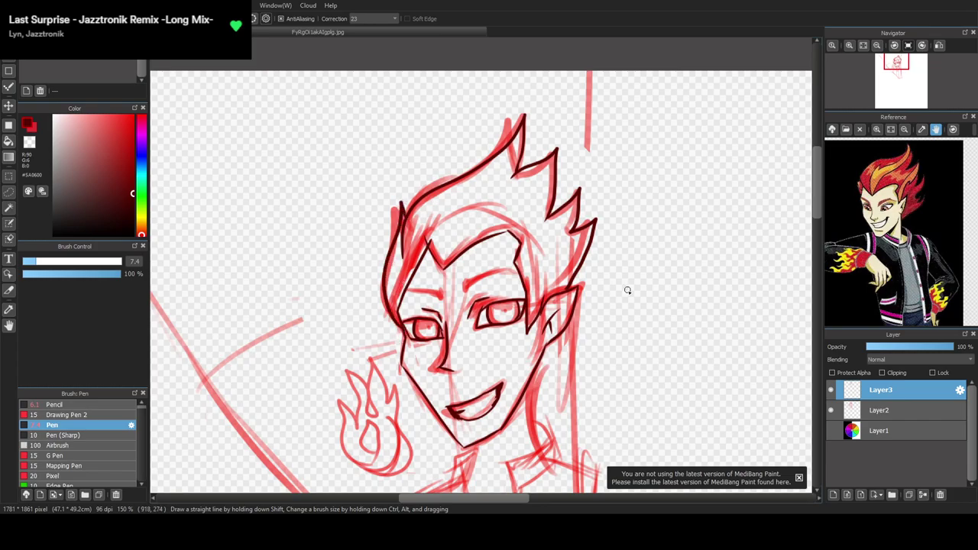
# Ink both sides of the neck and the two halves of the open jacket collar over the sketch
pyautogui.moveTo(818, 210); pyautogui.dragTo(811, 230)
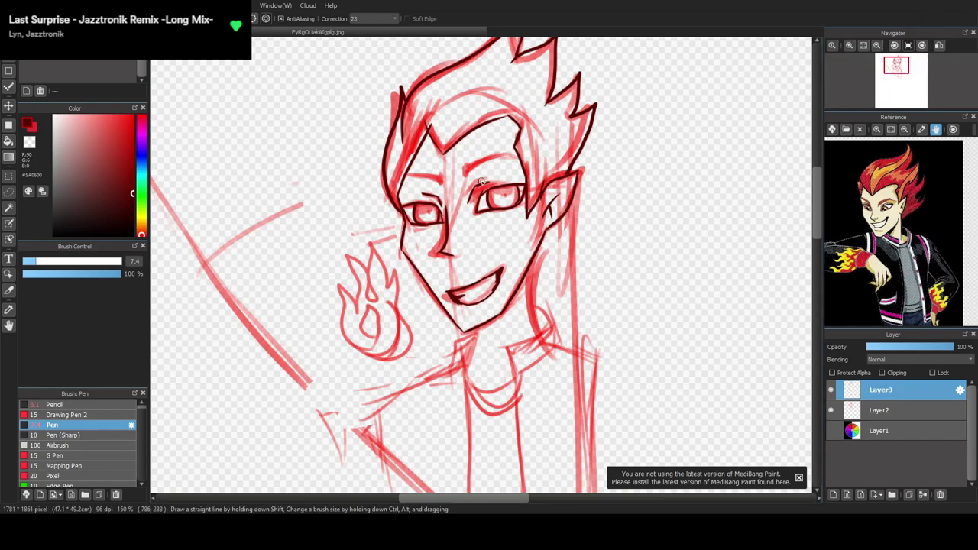
pyautogui.moveTo(540, 249)
pyautogui.mouseDown()
pyautogui.moveTo(532, 282)
pyautogui.moveTo(542, 328)
pyautogui.mouseUp()
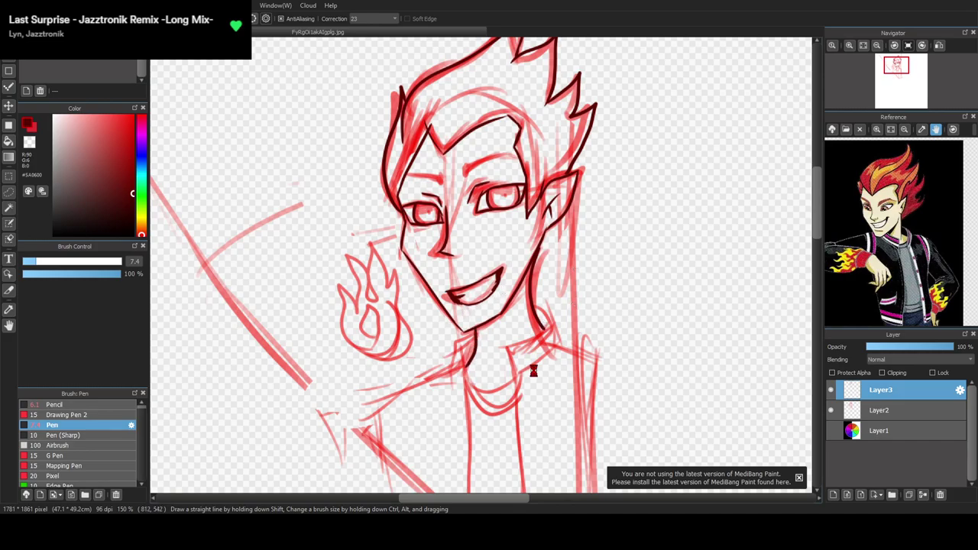
pyautogui.scroll(2, 539, 334)
pyautogui.moveTo(561, 319)
pyautogui.mouseDown()
pyautogui.moveTo(521, 344)
pyautogui.moveTo(472, 355)
pyautogui.moveTo(468, 376)
pyautogui.moveTo(484, 430)
pyautogui.mouseUp()
pyautogui.moveTo(563, 318); pyautogui.dragTo(541, 312)
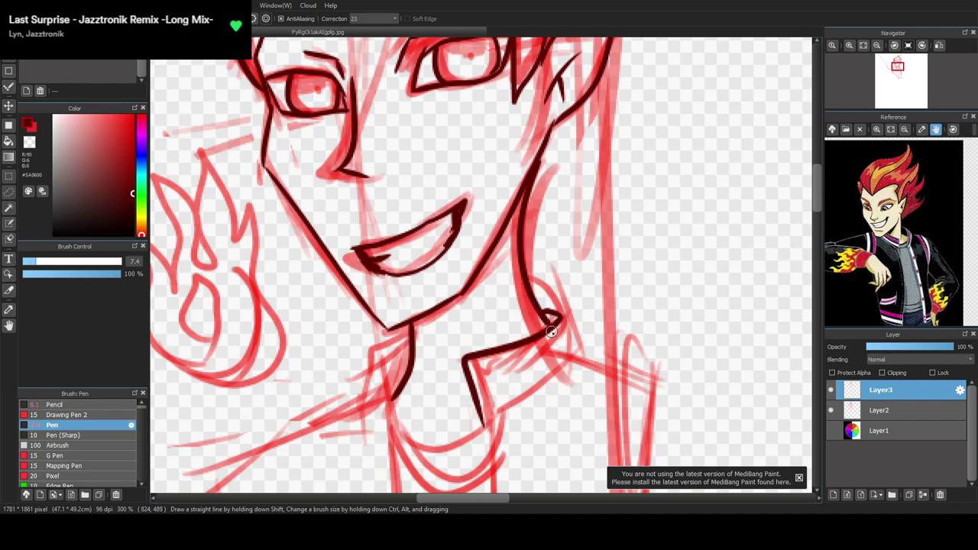
pyautogui.moveTo(413, 332)
pyautogui.mouseDown()
pyautogui.moveTo(377, 349)
pyautogui.moveTo(389, 452)
pyautogui.mouseUp()
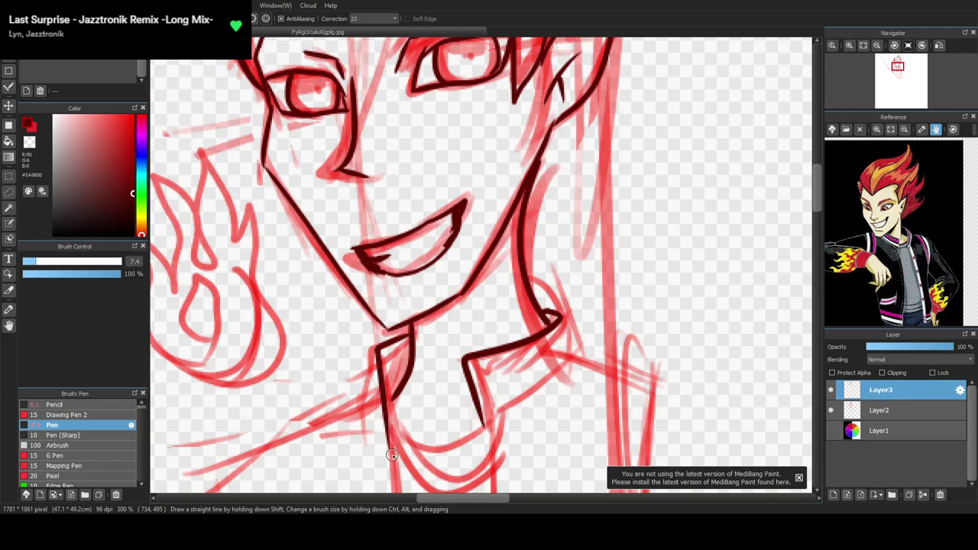
# Ink the two long front opening edges of the jacket from the collar down to the lower hem
pyautogui.scroll(-3, 348, 387)
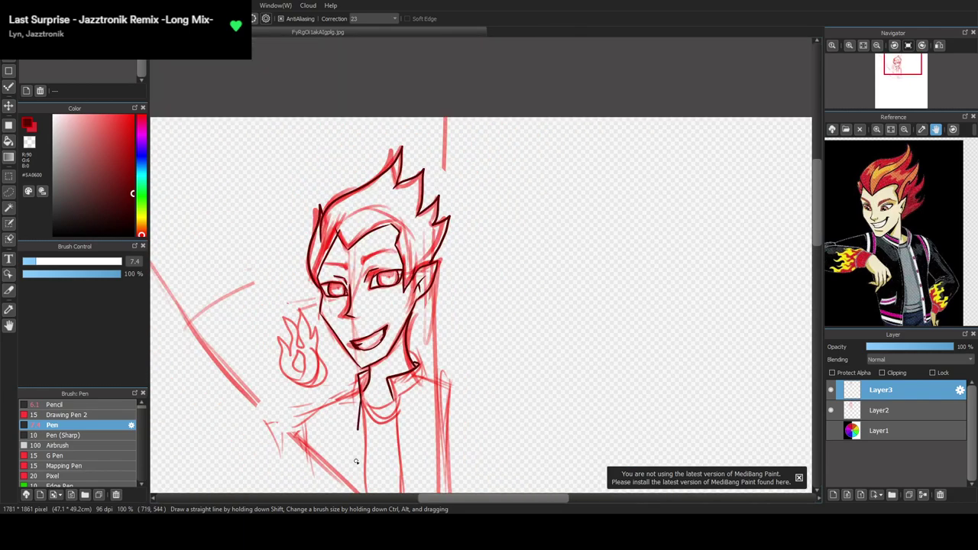
pyautogui.moveTo(818, 226); pyautogui.dragTo(818, 253)
pyautogui.scroll(2, 381, 325)
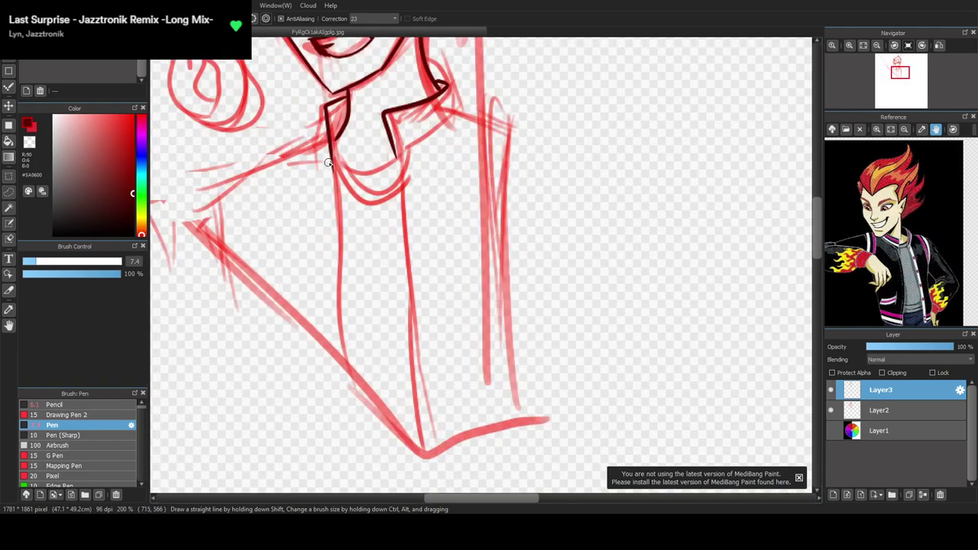
pyautogui.moveTo(334, 162); pyautogui.dragTo(345, 368)
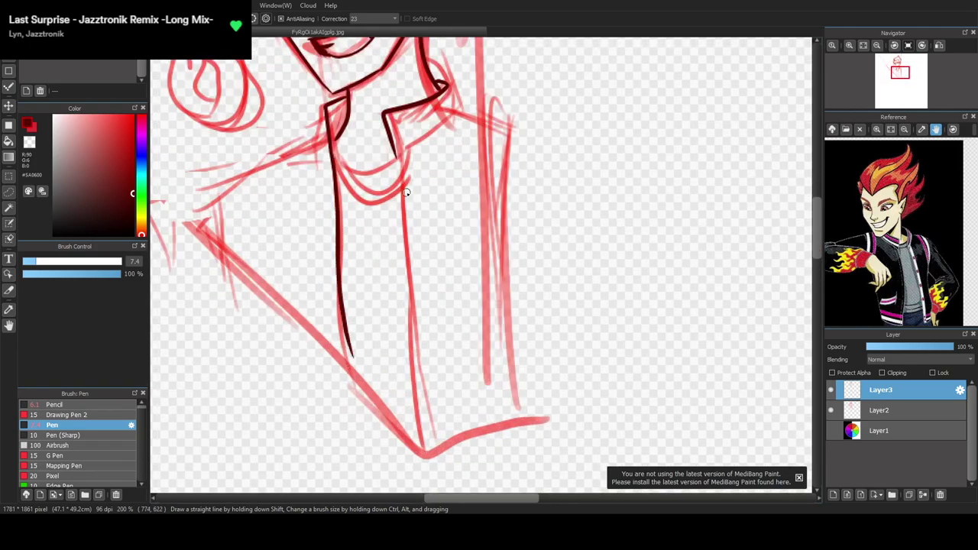
pyautogui.moveTo(392, 146)
pyautogui.mouseDown()
pyautogui.moveTo(418, 305)
pyautogui.moveTo(418, 418)
pyautogui.moveTo(417, 451)
pyautogui.mouseUp()
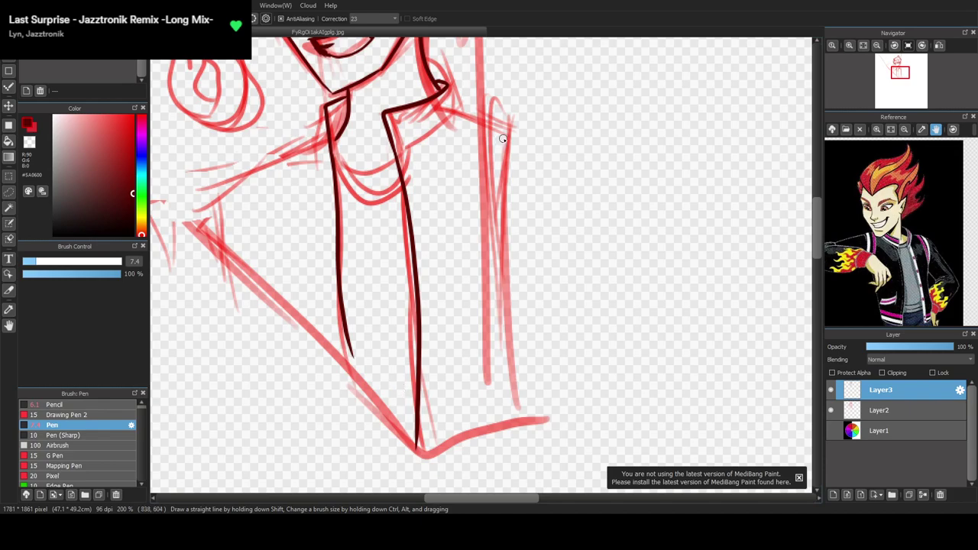
# Ink the shoulders, outer sides and bottom edge of the torso, join the open front line, and erase the overshoot at the shoulder corner
pyautogui.moveTo(451, 83)
pyautogui.mouseDown()
pyautogui.moveTo(458, 120)
pyautogui.moveTo(452, 107)
pyautogui.moveTo(485, 130)
pyautogui.moveTo(513, 129)
pyautogui.moveTo(495, 289)
pyautogui.moveTo(529, 429)
pyautogui.mouseUp()
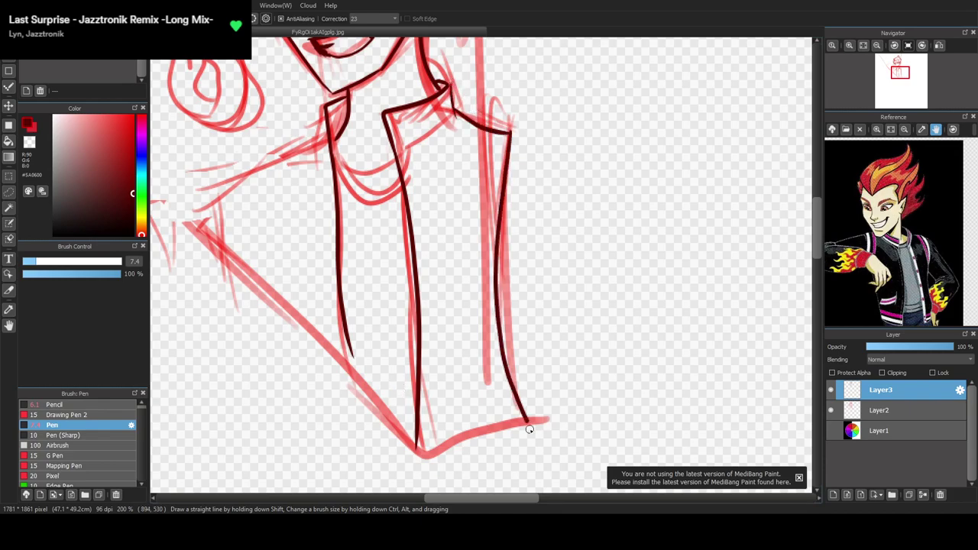
pyautogui.moveTo(331, 134)
pyautogui.mouseDown()
pyautogui.moveTo(192, 202)
pyautogui.moveTo(201, 199)
pyautogui.moveTo(217, 250)
pyautogui.moveTo(215, 240)
pyautogui.moveTo(424, 454)
pyautogui.moveTo(520, 433)
pyautogui.mouseUp()
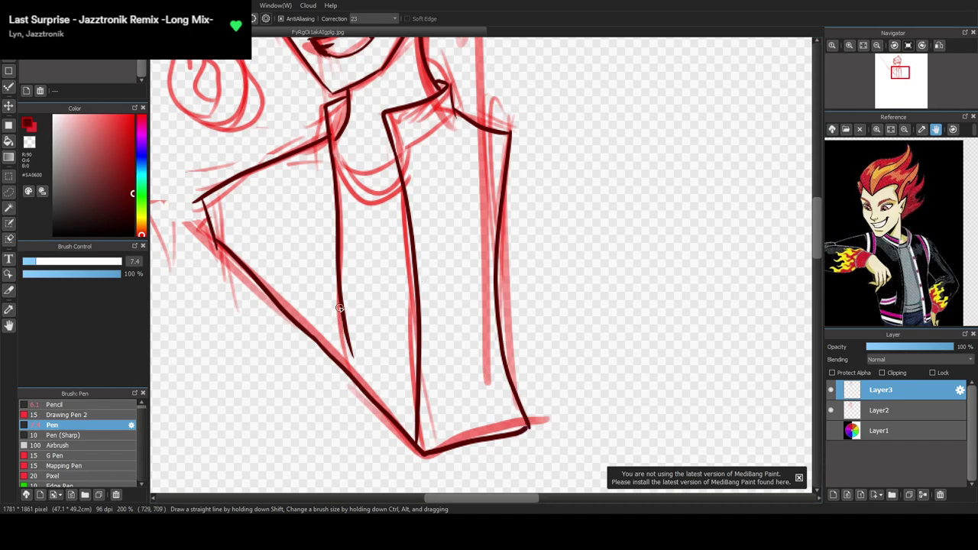
pyautogui.moveTo(345, 345); pyautogui.dragTo(354, 354)
pyautogui.press('e')
pyautogui.moveTo(192, 205)
pyautogui.mouseDown()
pyautogui.moveTo(189, 214)
pyautogui.moveTo(192, 193)
pyautogui.moveTo(214, 257)
pyautogui.moveTo(220, 241)
pyautogui.mouseUp()
pyautogui.press('b')
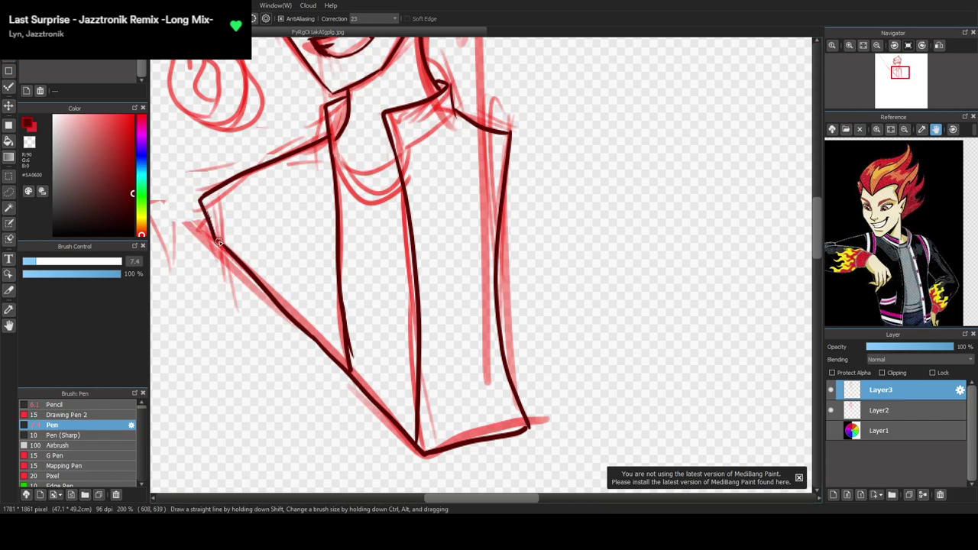
# Ink the curved shirt neckline between the two jacket edges
pyautogui.scroll(-2, 218, 244)
pyautogui.moveTo(816, 232); pyautogui.dragTo(816, 195)
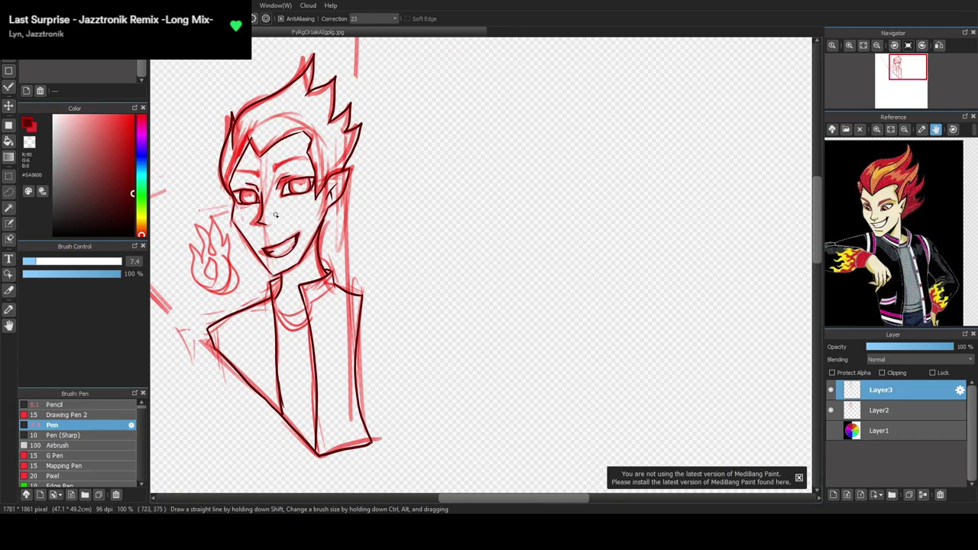
pyautogui.scroll(4, 285, 349)
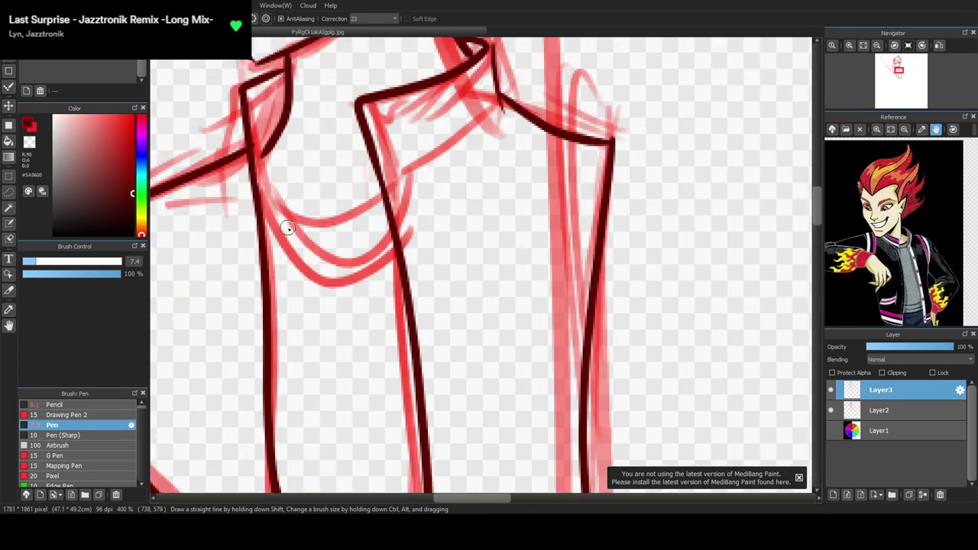
pyautogui.moveTo(262, 205)
pyautogui.mouseDown()
pyautogui.moveTo(281, 224)
pyautogui.moveTo(327, 230)
pyautogui.moveTo(386, 186)
pyautogui.mouseUp()
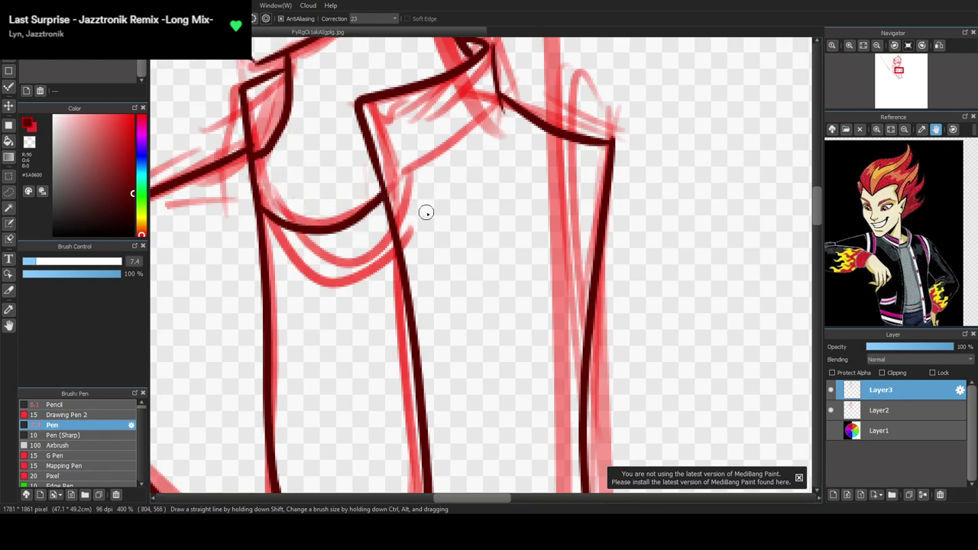
pyautogui.scroll(-2, 426, 254)
pyautogui.scroll(-3, 413, 220)
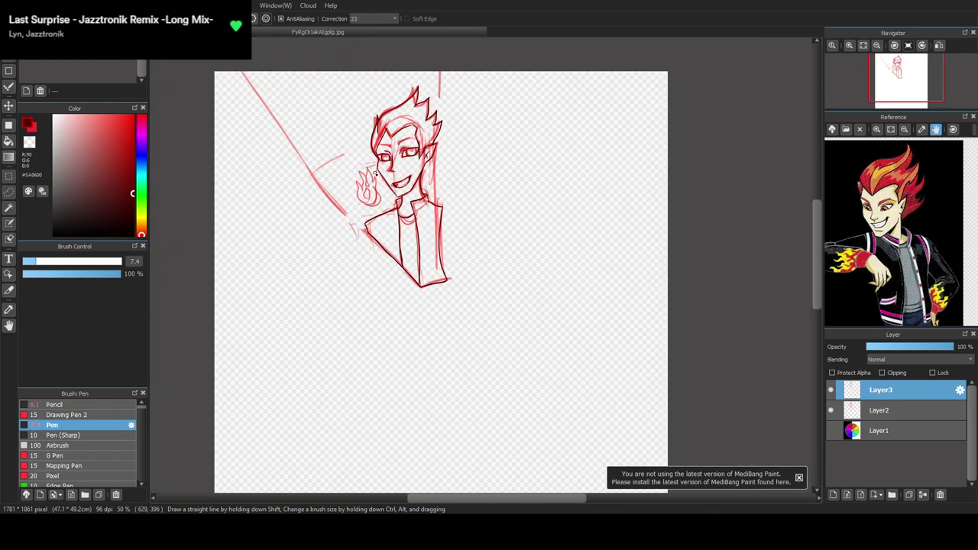
# Add a new layer directly below the line art layer and hide the red sketch layer
pyautogui.scroll(2, 375, 169)
pyautogui.click(833, 495)
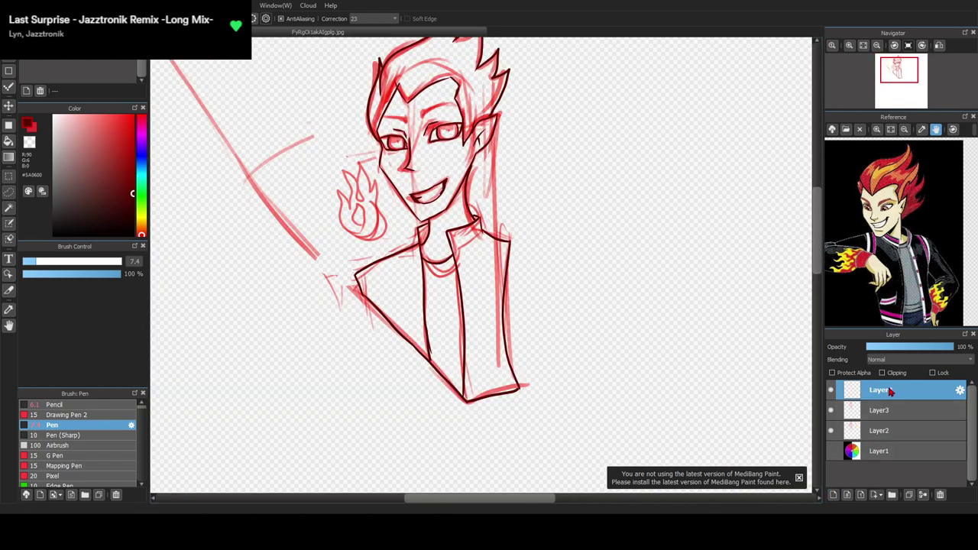
pyautogui.moveTo(891, 393); pyautogui.dragTo(887, 417)
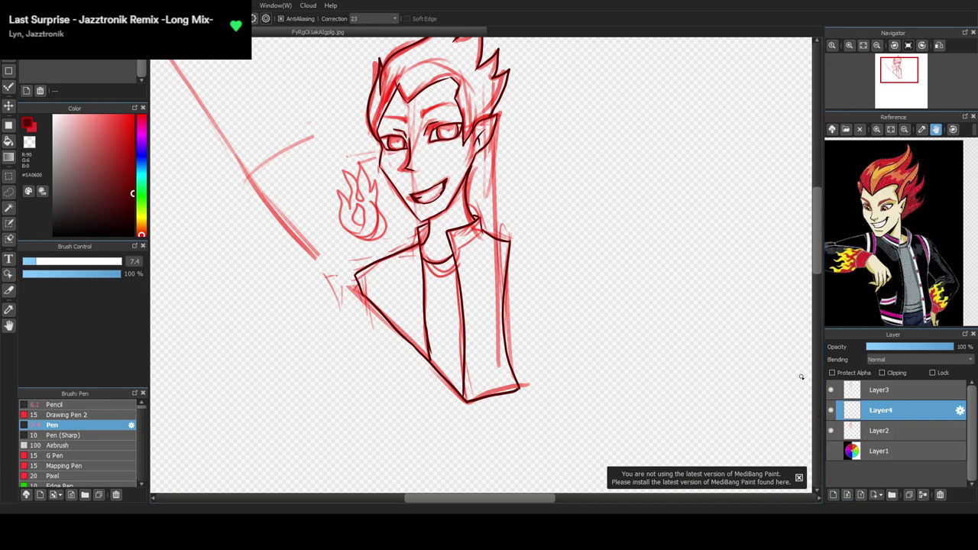
pyautogui.click(832, 431)
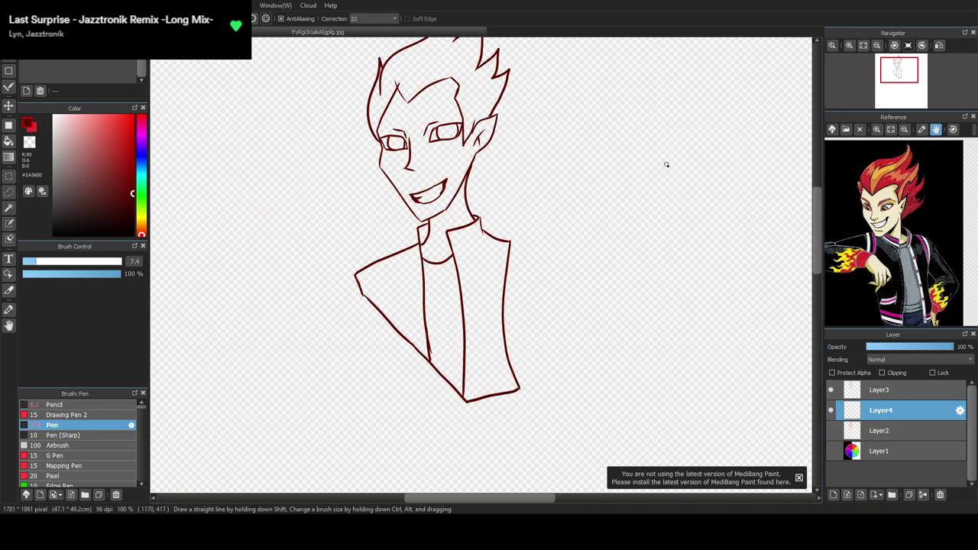
# Fill the hair with red #D41809 on the new layer, using the Bucket with tolerance 1 and an expansion of 1 pixel
pyautogui.scroll(3, 498, 118)
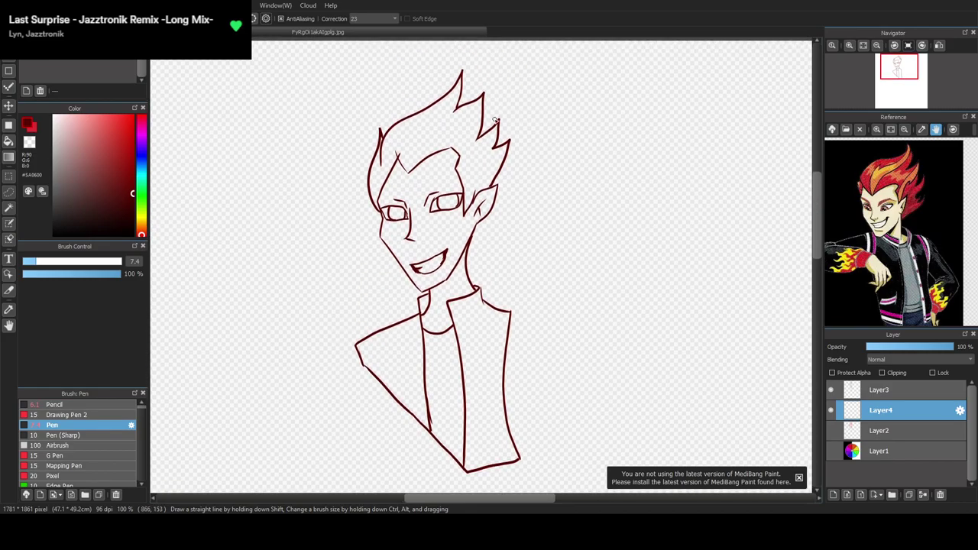
pyautogui.scroll(2, 463, 156)
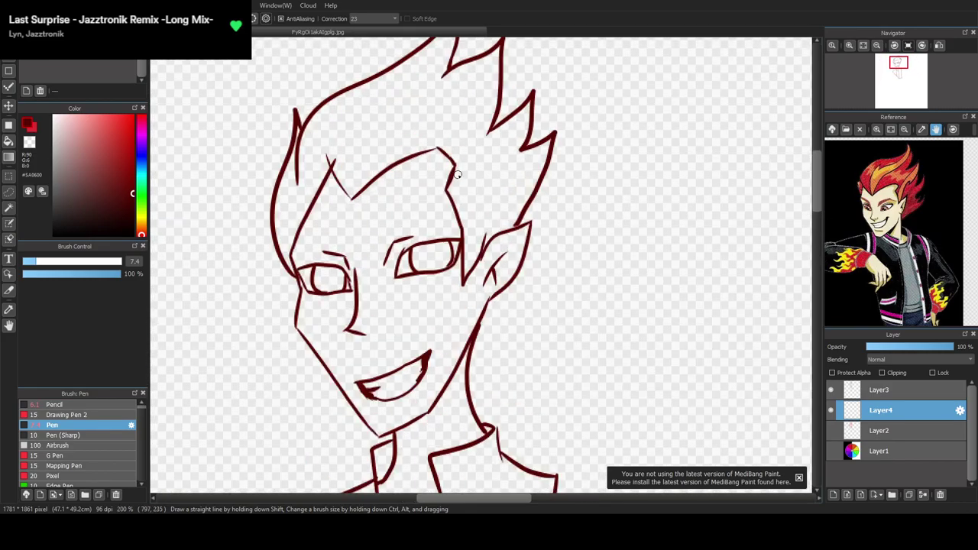
pyautogui.click(8, 141)
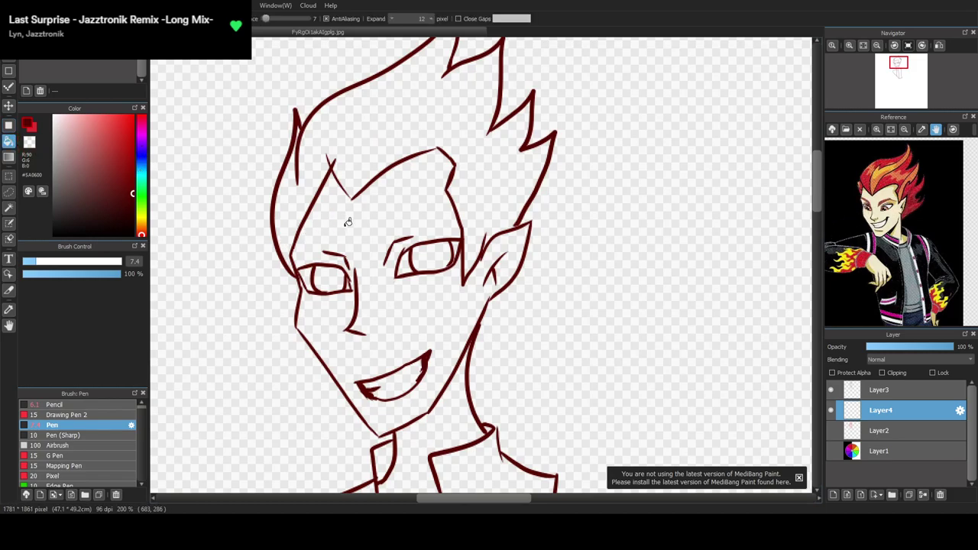
pyautogui.click(128, 130)
pyautogui.click(364, 140)
pyautogui.hotkey('ctrl', 'z')
pyautogui.click(392, 19)
pyautogui.click(391, 19)
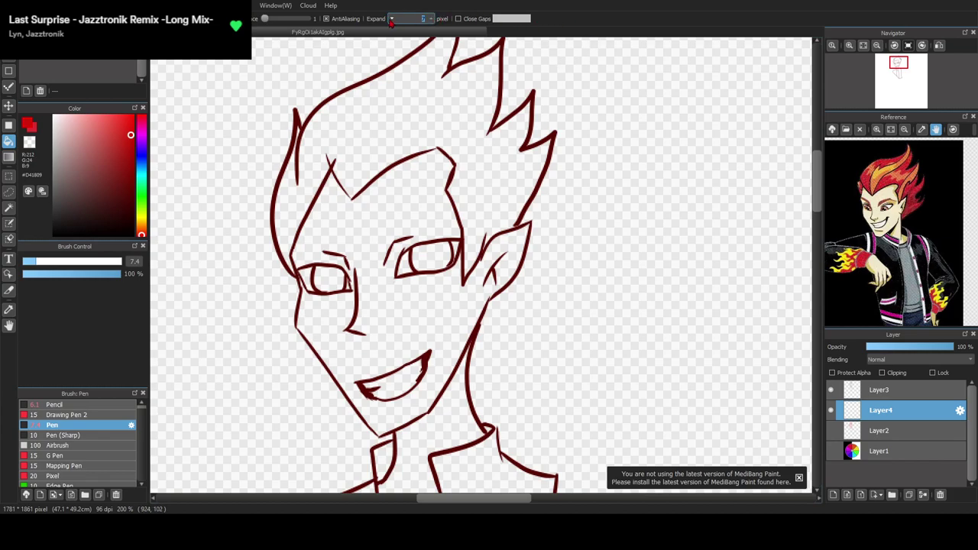
pyautogui.click(417, 103)
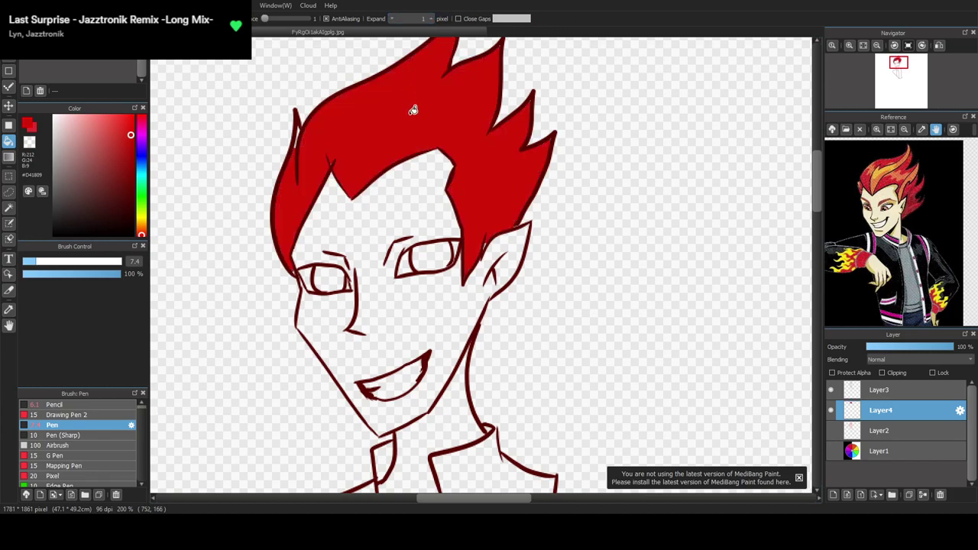
# Show the sketch layer and paint both eyebrows in the same red with the Pen on Layer3, following the sketch
pyautogui.press('b')
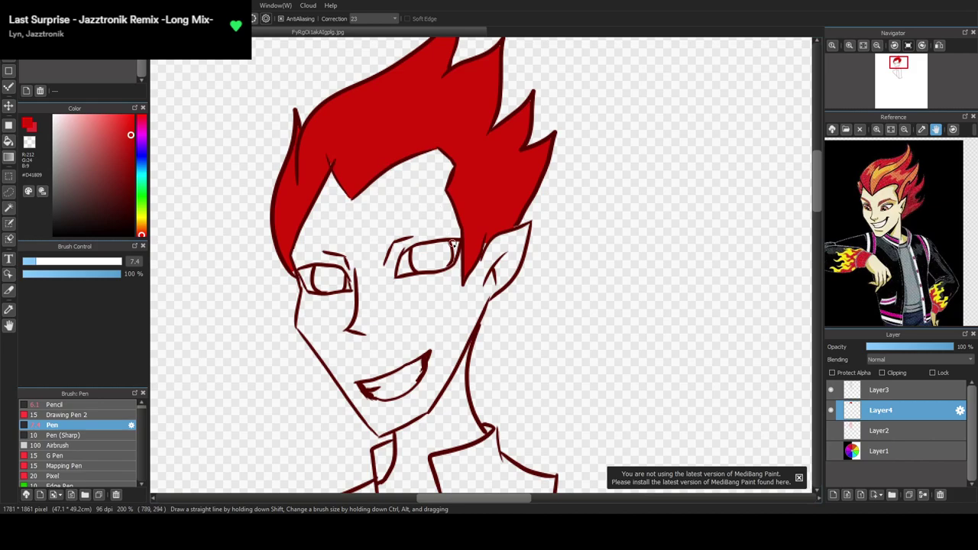
pyautogui.scroll(1, 411, 235)
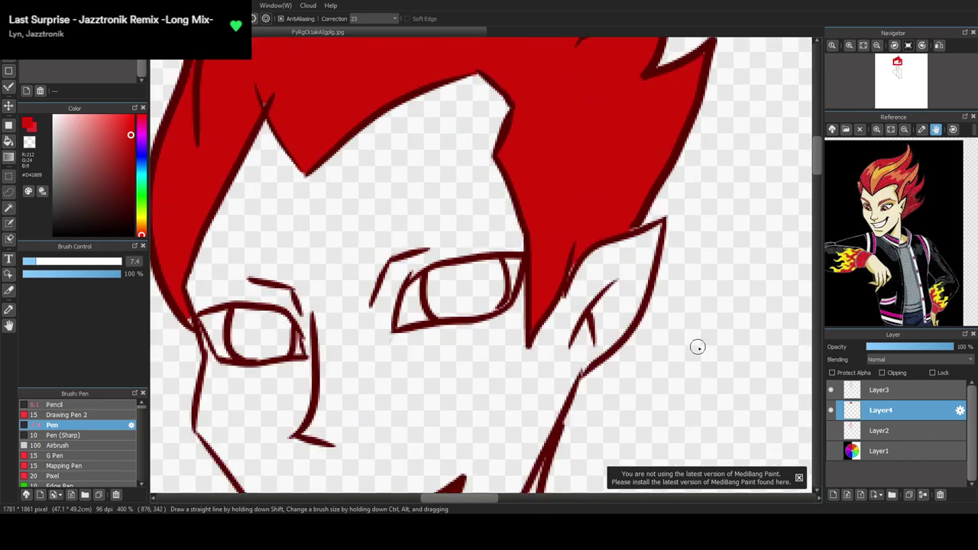
pyautogui.click(879, 391)
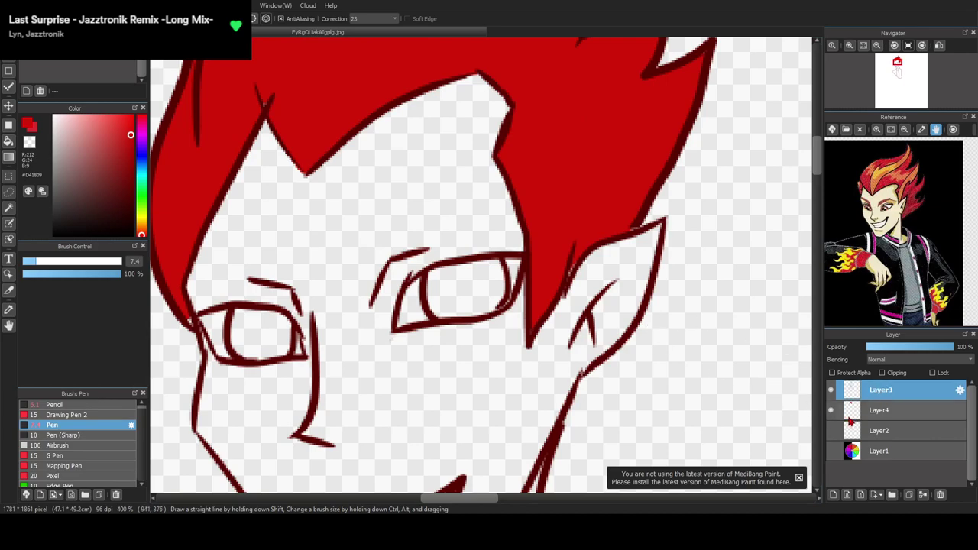
pyautogui.click(832, 431)
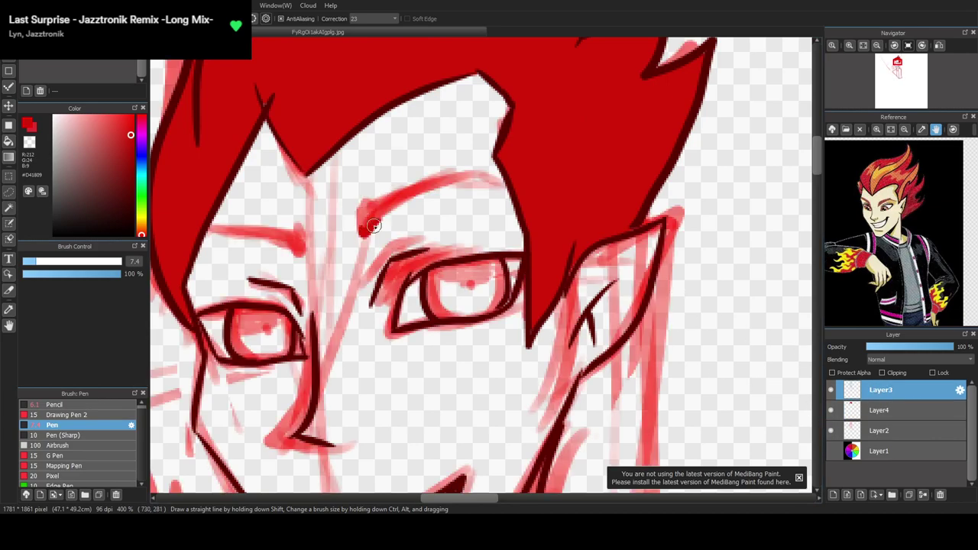
pyautogui.moveTo(368, 224)
pyautogui.mouseDown()
pyautogui.moveTo(402, 201)
pyautogui.moveTo(362, 226)
pyautogui.moveTo(448, 190)
pyautogui.moveTo(412, 195)
pyautogui.moveTo(382, 209)
pyautogui.moveTo(465, 180)
pyautogui.moveTo(490, 185)
pyautogui.moveTo(440, 186)
pyautogui.moveTo(493, 182)
pyautogui.mouseUp()
pyautogui.moveTo(296, 242)
pyautogui.mouseDown()
pyautogui.moveTo(271, 235)
pyautogui.moveTo(298, 249)
pyautogui.moveTo(252, 229)
pyautogui.moveTo(218, 234)
pyautogui.moveTo(305, 237)
pyautogui.mouseUp()
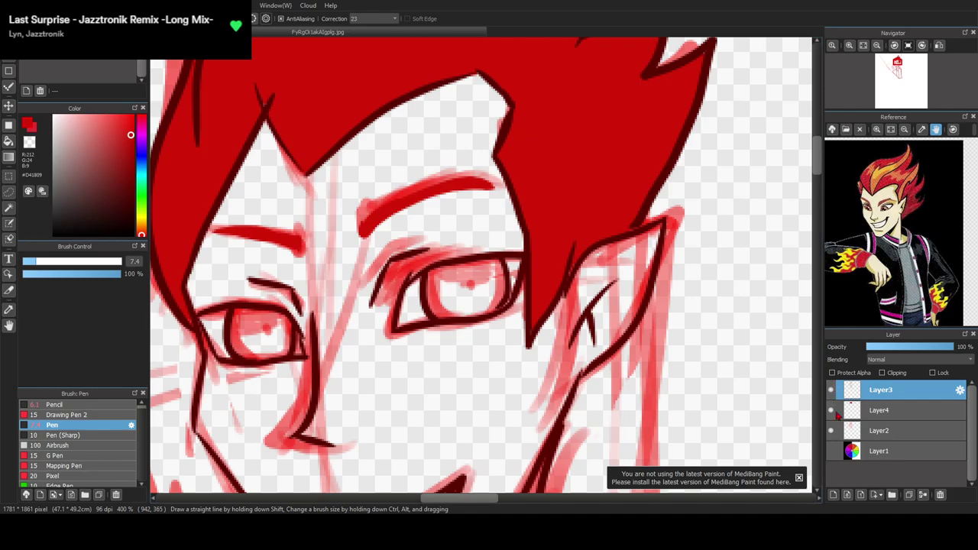
# Hide the sketch layer and thicken the inner halves of both red eyebrows
pyautogui.click(832, 430)
pyautogui.moveTo(298, 240); pyautogui.dragTo(225, 228)
pyautogui.moveTo(361, 229)
pyautogui.mouseDown()
pyautogui.moveTo(362, 240)
pyautogui.moveTo(428, 192)
pyautogui.mouseUp()
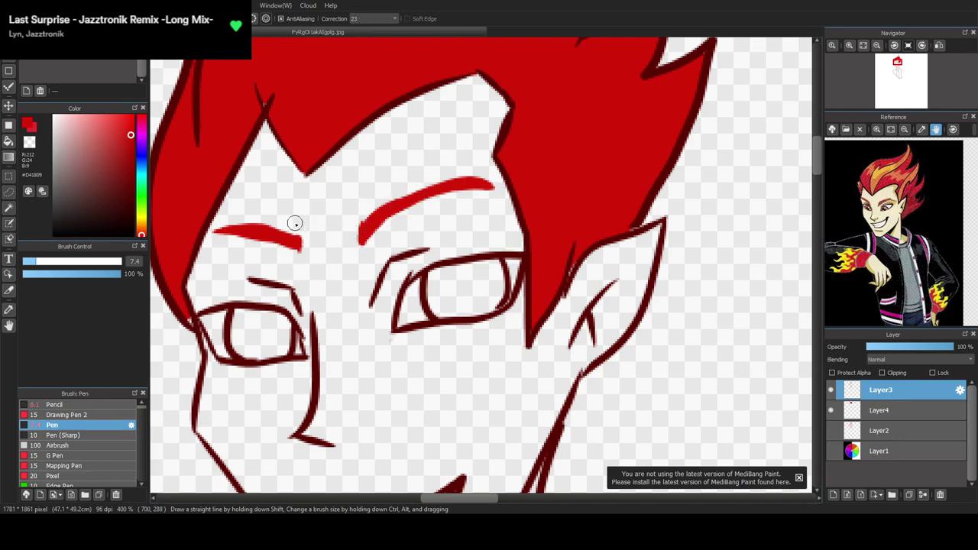
pyautogui.scroll(-5, 231, 270)
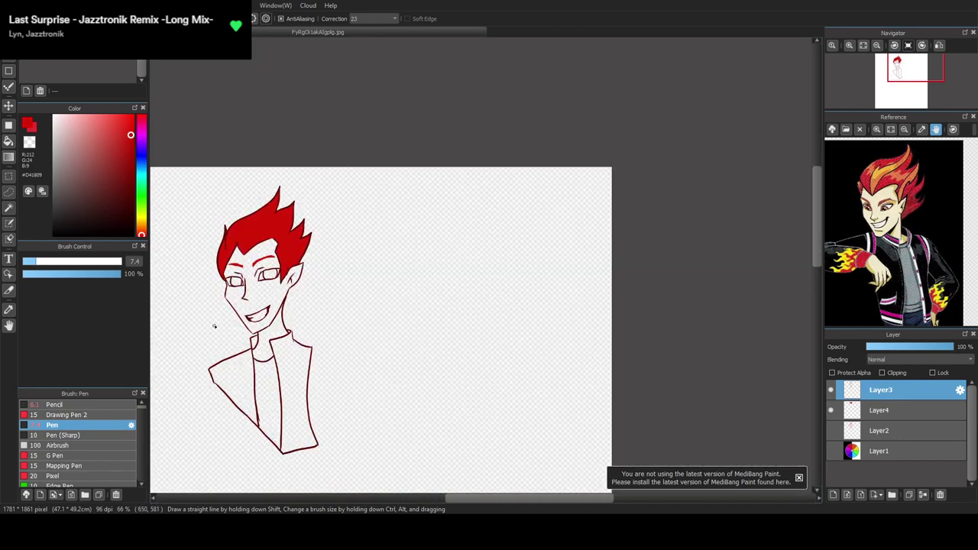
pyautogui.scroll(8, 195, 314)
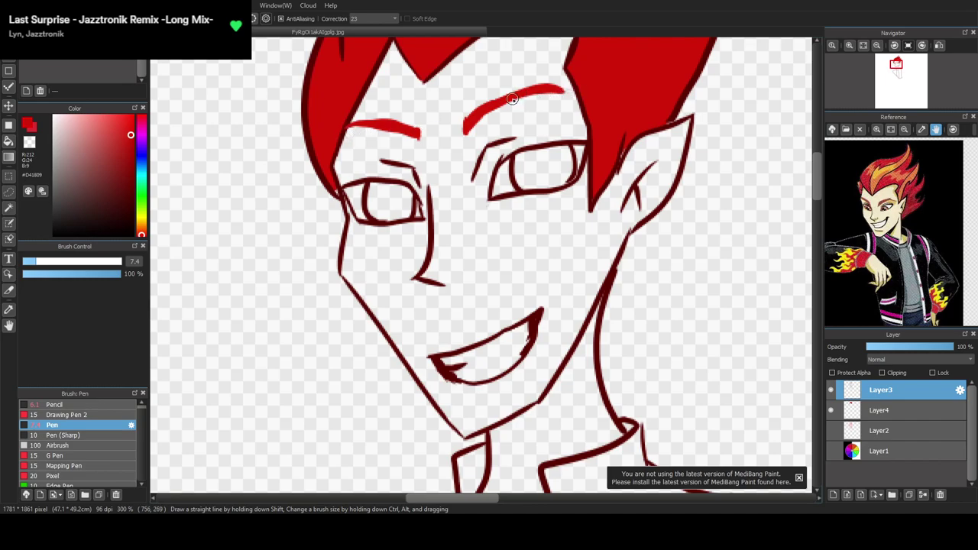
pyautogui.press('e')
pyautogui.moveTo(507, 81)
pyautogui.mouseDown()
pyautogui.moveTo(549, 93)
pyautogui.moveTo(515, 98)
pyautogui.mouseUp()
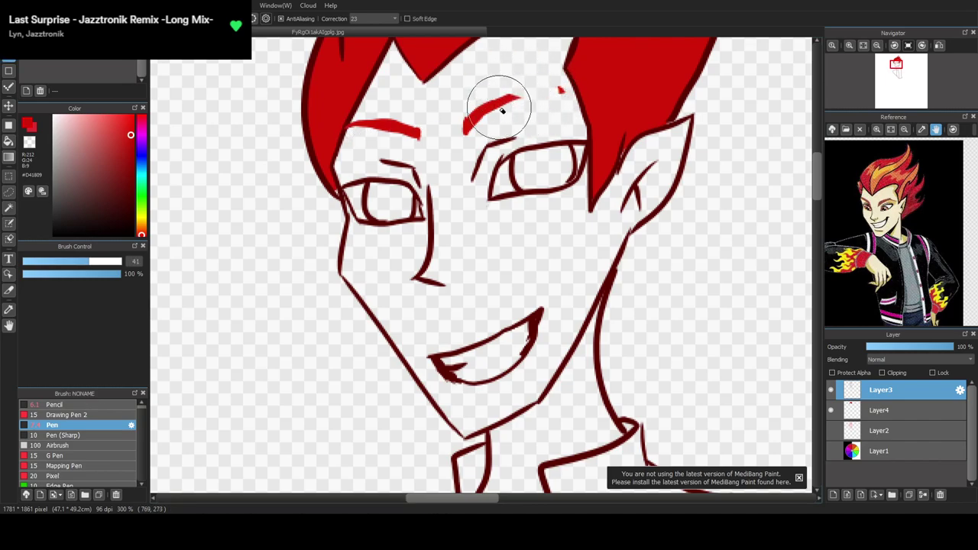
pyautogui.hotkey('ctrl', 'z')
pyautogui.hotkey('ctrl', 'z')
# Erase the outer ends of both red eyebrows on Layer3 so they are shorter and taper to a point
pyautogui.press('e')
pyautogui.moveTo(500, 90); pyautogui.dragTo(566, 89)
pyautogui.press('b')
pyautogui.hotkey('ctrl', 'z')
pyautogui.press('e')
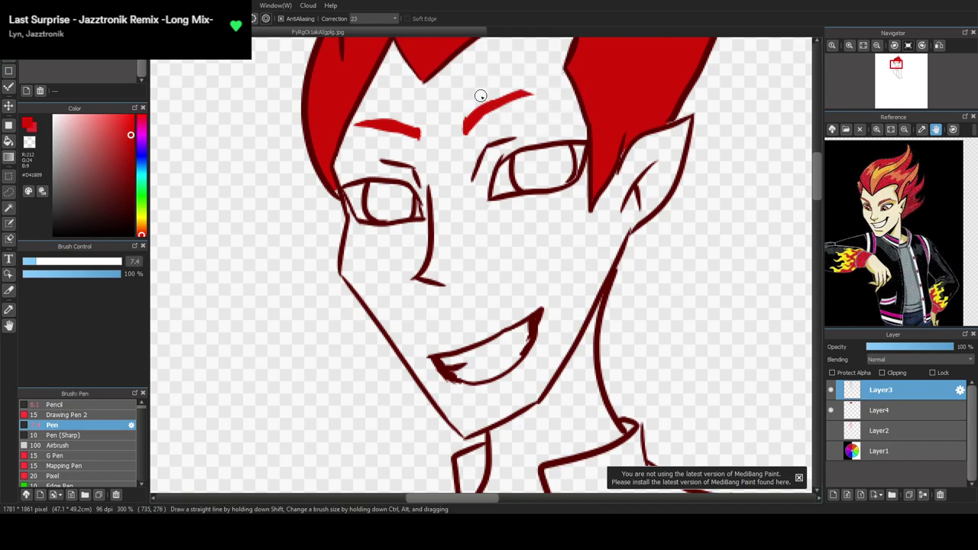
pyautogui.scroll(-3, 481, 97)
# Fill both irises with red #D41809 on Layer4 using the Bucket
pyautogui.scroll(4, 478, 114)
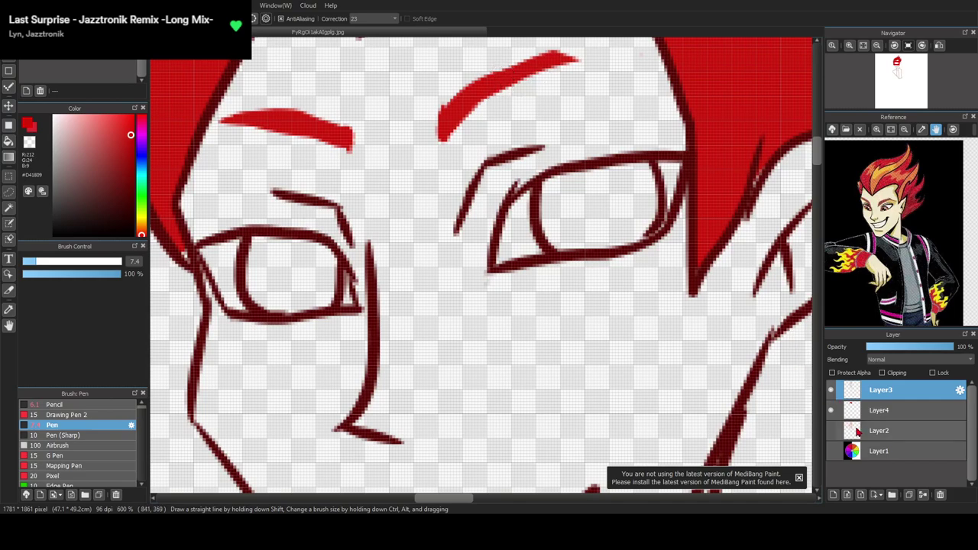
pyautogui.click(857, 430)
pyautogui.click(868, 412)
pyautogui.click(8, 140)
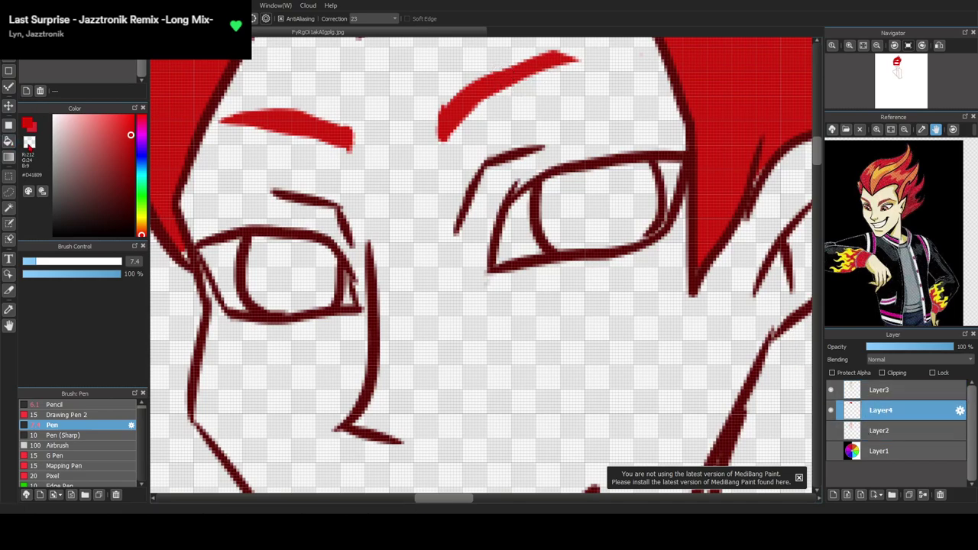
pyautogui.click(295, 269)
pyautogui.click(583, 233)
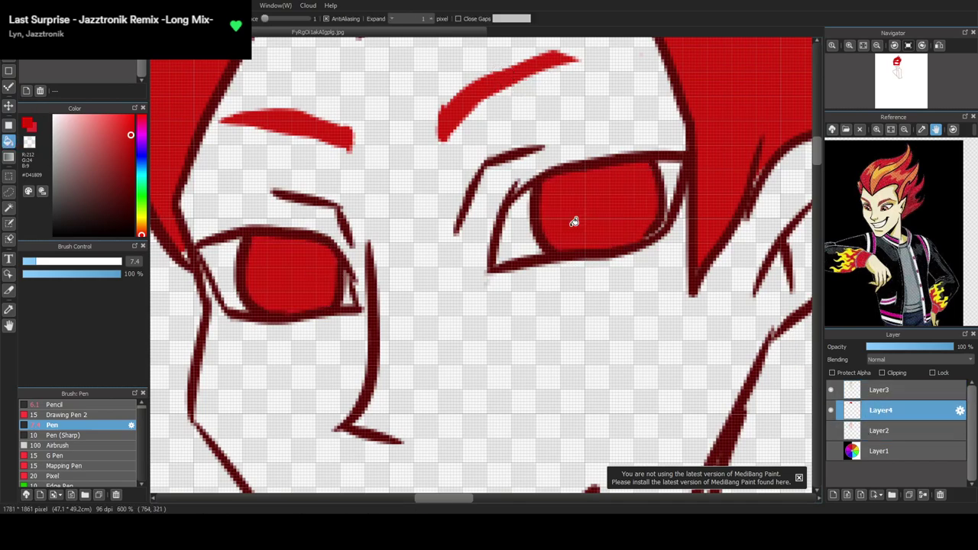
# Sample the skin colour from the reference image, adjust it to #F2E1B6, and fill the face, ear and neck with it
pyautogui.scroll(-4, 572, 221)
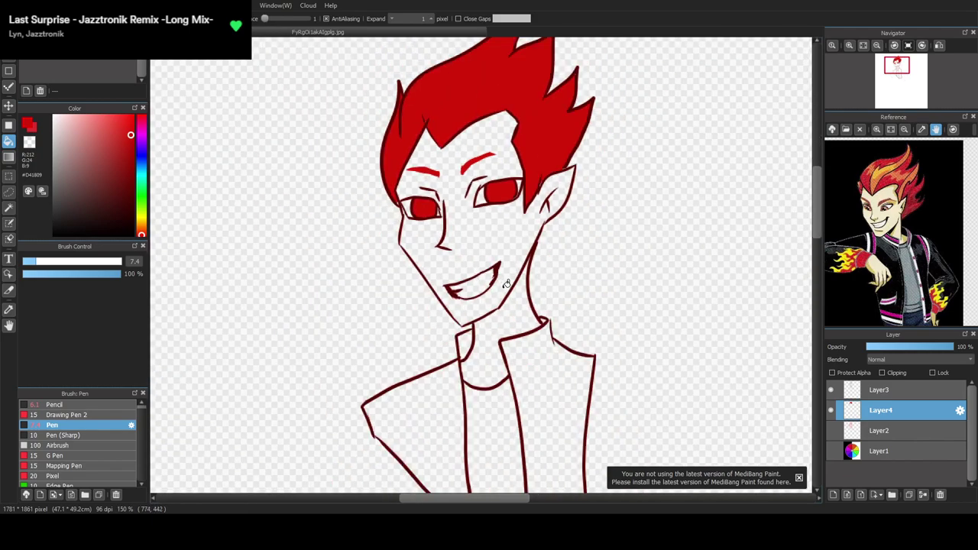
pyautogui.scroll(1, 504, 221)
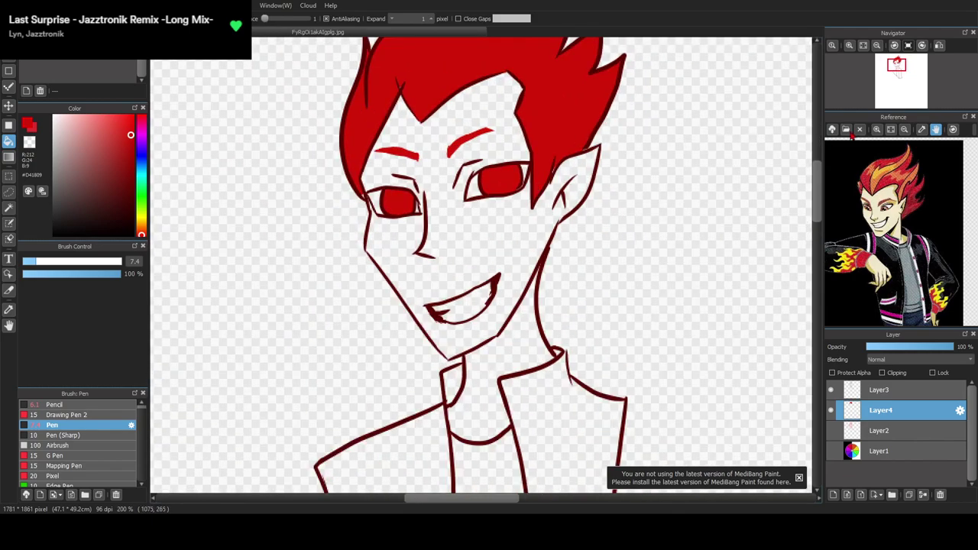
pyautogui.click(893, 211)
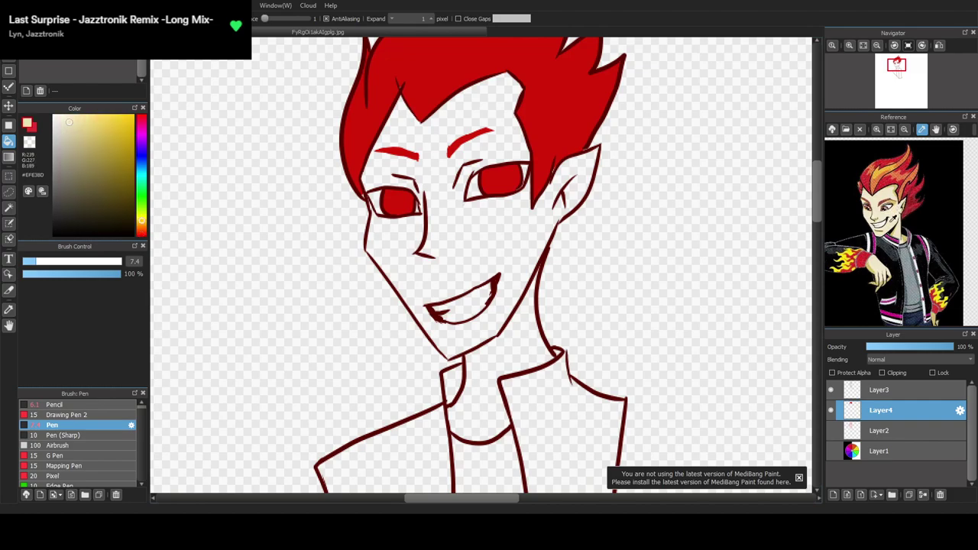
pyautogui.click(141, 222)
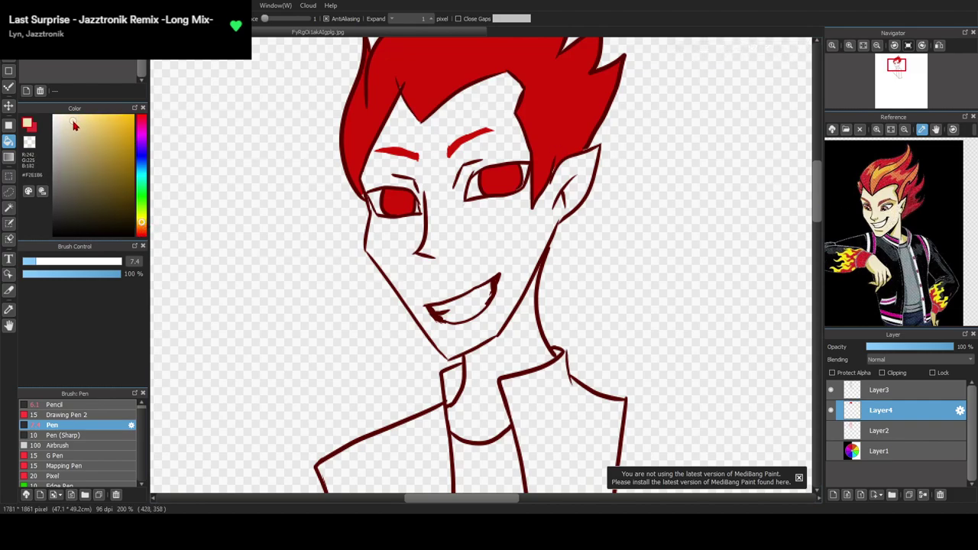
pyautogui.click(487, 277)
pyautogui.click(525, 333)
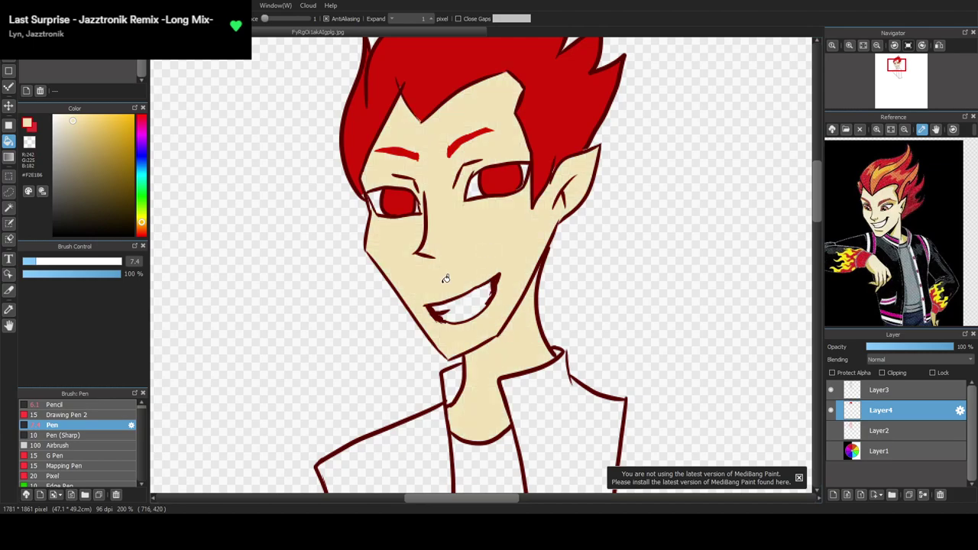
# Paint the whites of both eyes and the teeth off-white #F8F4EA with the Pen on Layer4
pyautogui.scroll(-3, 456, 308)
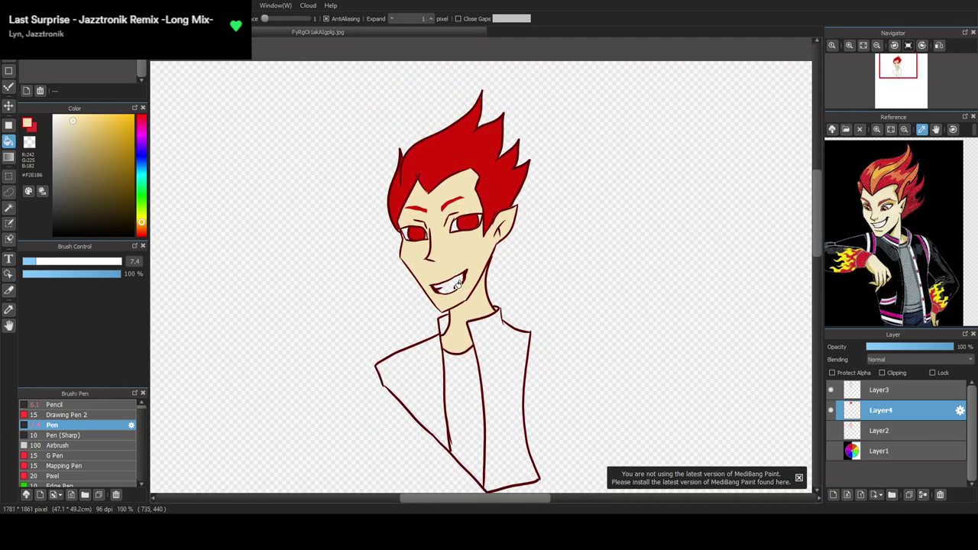
pyautogui.scroll(2, 461, 282)
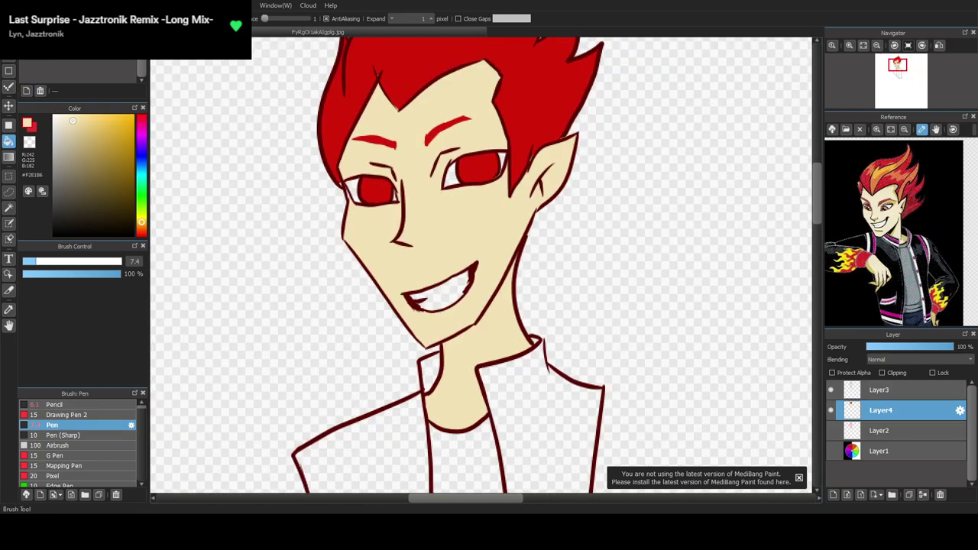
pyautogui.click(8, 85)
pyautogui.scroll(3, 337, 191)
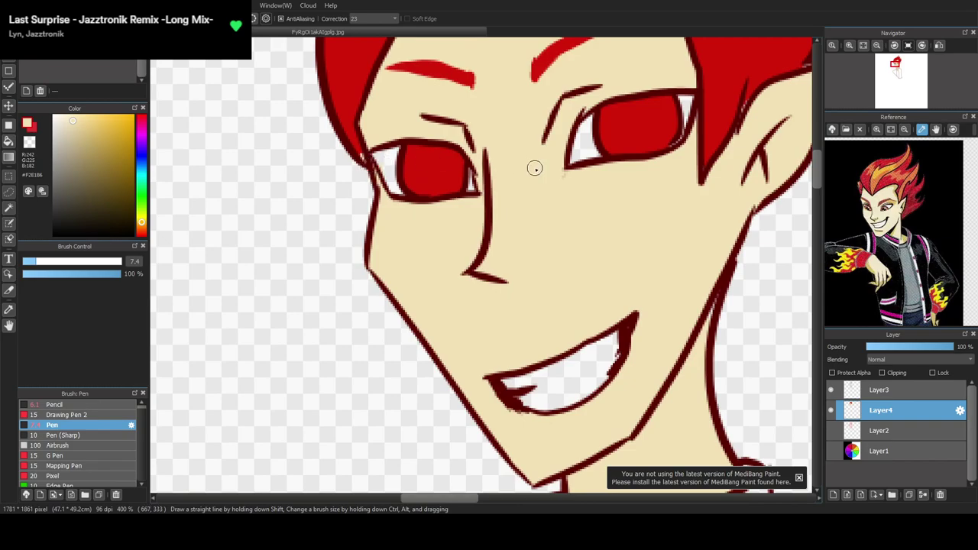
pyautogui.moveTo(747, 120)
pyautogui.mouseDown()
pyautogui.moveTo(751, 103)
pyautogui.moveTo(746, 109)
pyautogui.mouseUp()
pyautogui.moveTo(75, 118); pyautogui.dragTo(60, 121)
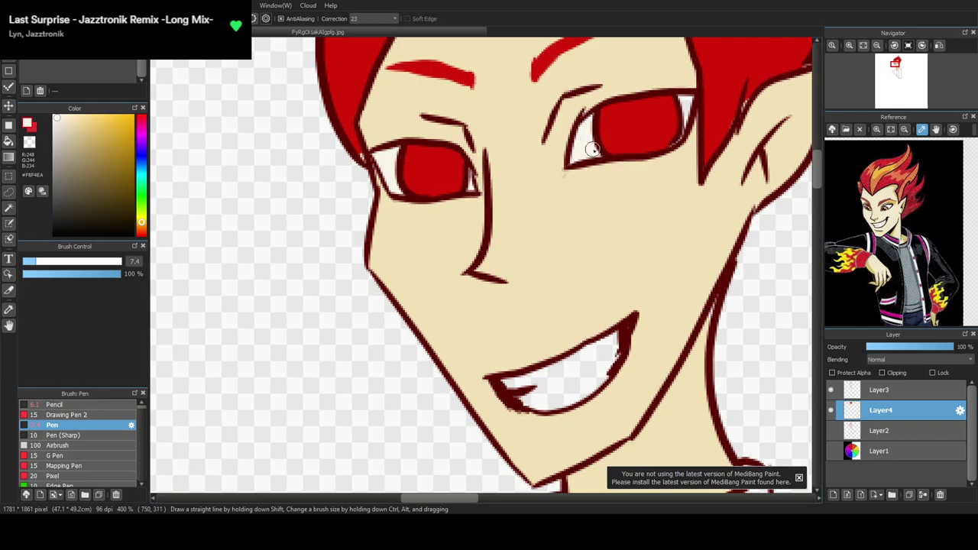
pyautogui.moveTo(687, 108); pyautogui.dragTo(679, 140)
pyautogui.moveTo(527, 384)
pyautogui.mouseDown()
pyautogui.moveTo(565, 394)
pyautogui.moveTo(524, 389)
pyautogui.moveTo(543, 408)
pyautogui.moveTo(581, 397)
pyautogui.moveTo(571, 399)
pyautogui.moveTo(614, 350)
pyautogui.moveTo(544, 395)
pyautogui.moveTo(578, 370)
pyautogui.moveTo(537, 377)
pyautogui.moveTo(621, 336)
pyautogui.moveTo(590, 355)
pyautogui.moveTo(625, 344)
pyautogui.mouseUp()
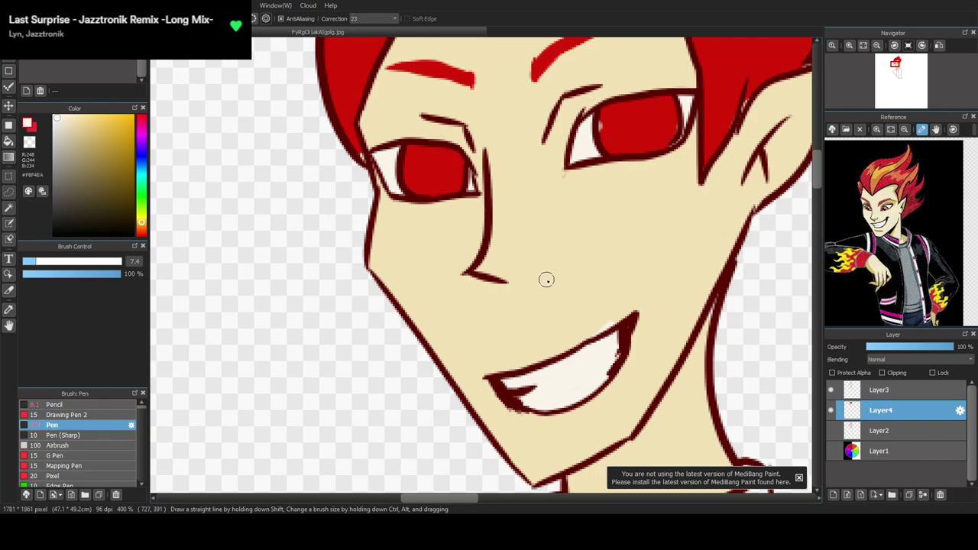
# Show the colour wheel layer behind the character and toggle the sketch layer to check the colouring for gaps
pyautogui.scroll(-5, 546, 278)
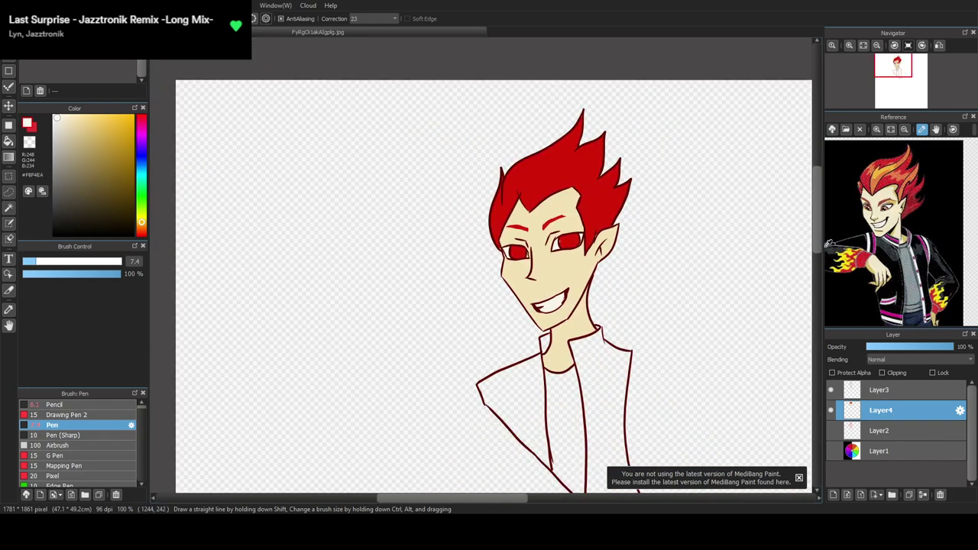
pyautogui.moveTo(820, 241)
pyautogui.mouseDown()
pyautogui.moveTo(821, 266)
pyautogui.moveTo(820, 227)
pyautogui.mouseUp()
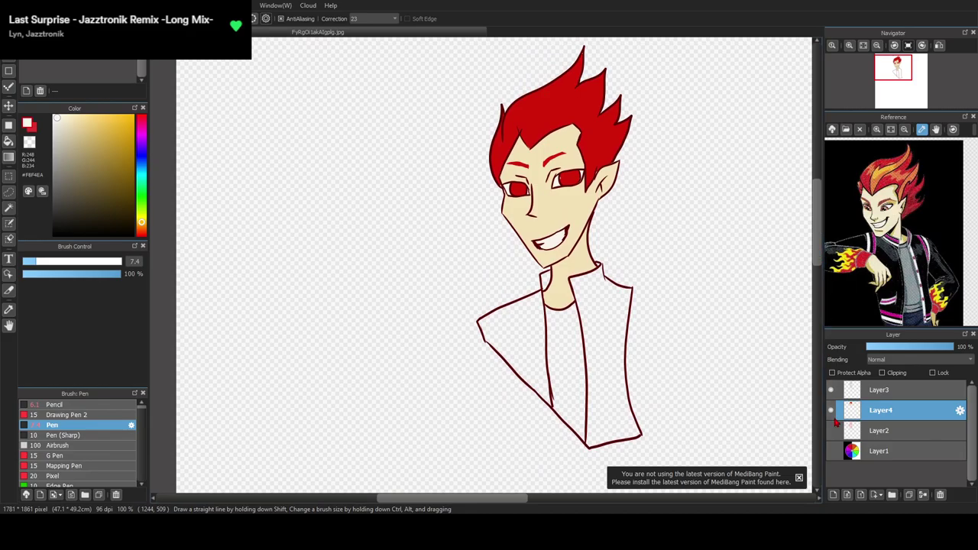
pyautogui.click(831, 451)
pyautogui.scroll(-3, 699, 282)
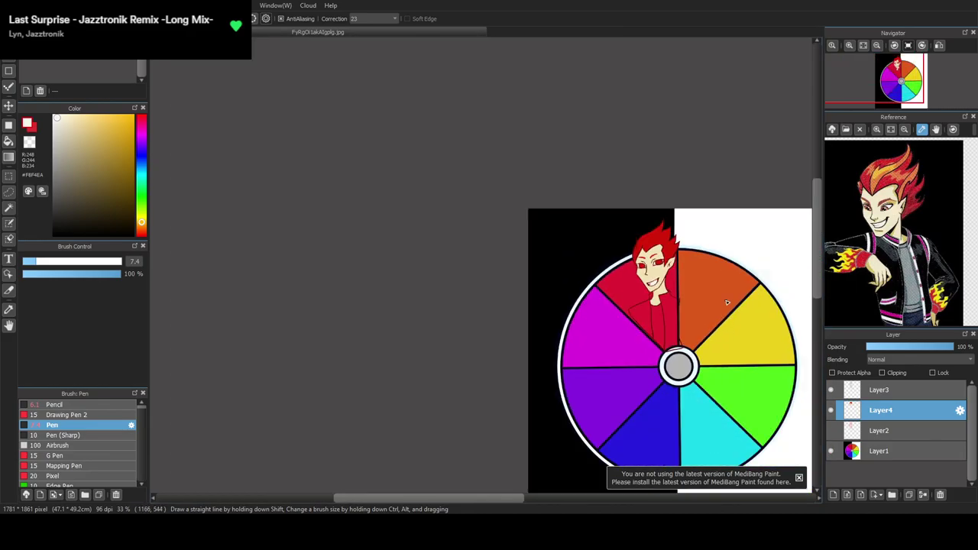
pyautogui.scroll(1, 734, 258)
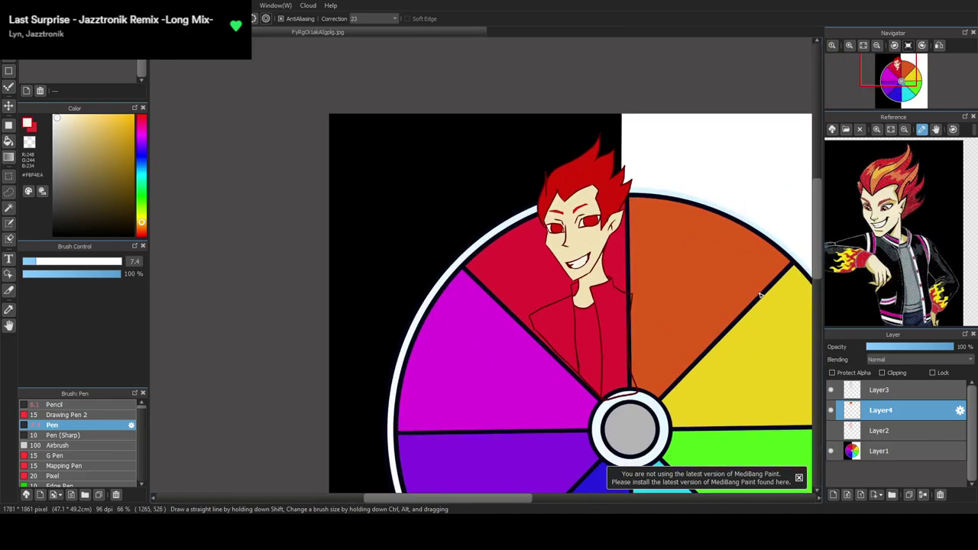
pyautogui.scroll(3, 684, 308)
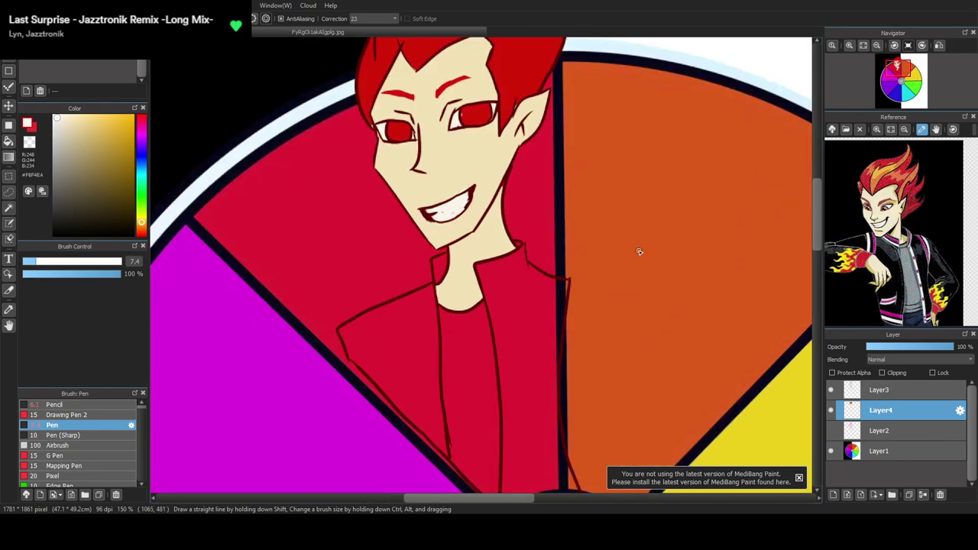
pyautogui.click(831, 430)
pyautogui.click(831, 431)
pyautogui.click(831, 430)
pyautogui.click(832, 431)
# Paint off-white over the remaining gaps in the whites of both eyes
pyautogui.scroll(-3, 746, 290)
pyautogui.scroll(5, 707, 246)
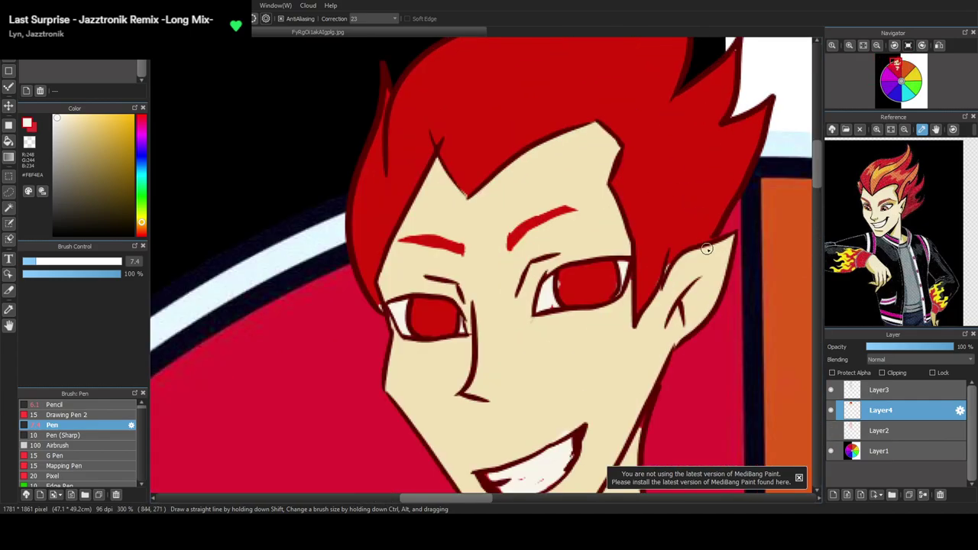
pyautogui.scroll(2, 568, 202)
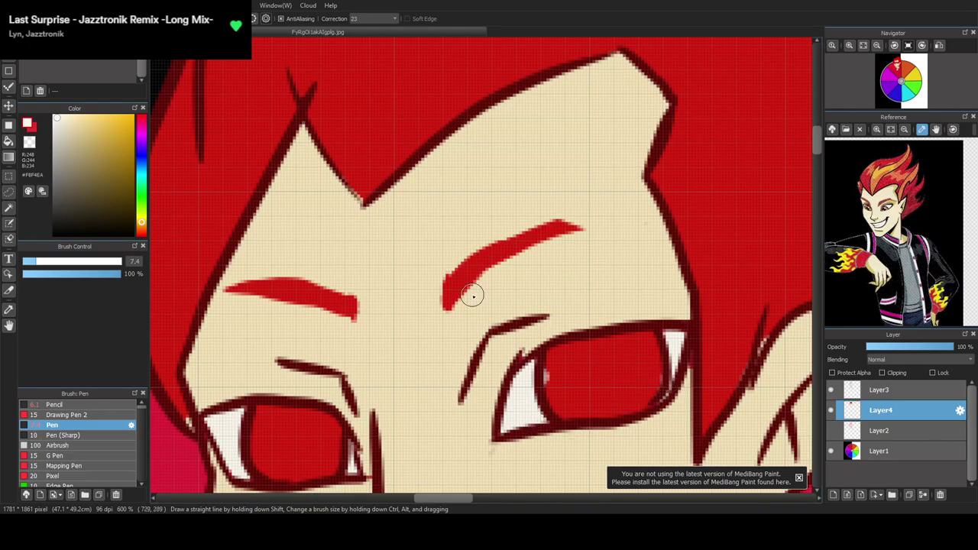
pyautogui.scroll(-3, 465, 327)
pyautogui.scroll(4, 307, 394)
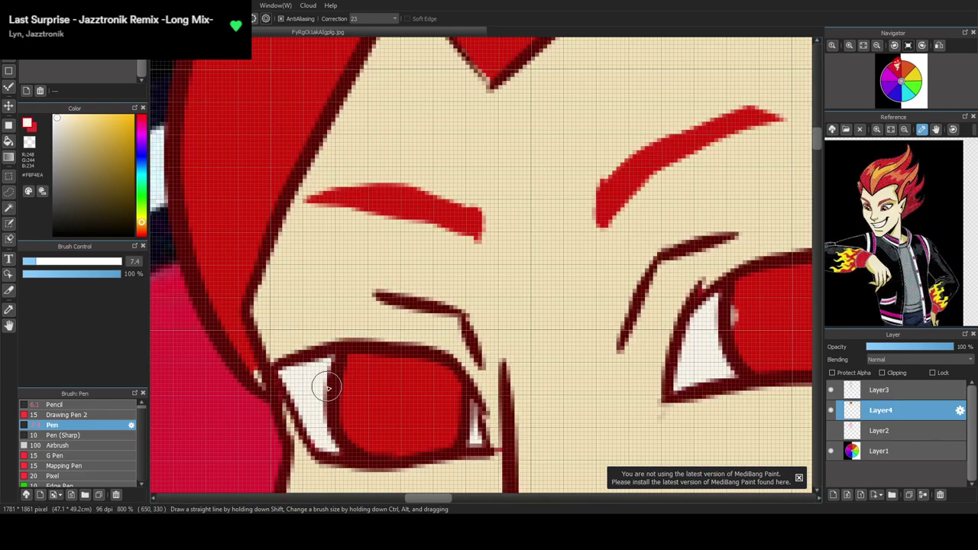
pyautogui.moveTo(303, 425); pyautogui.dragTo(284, 377)
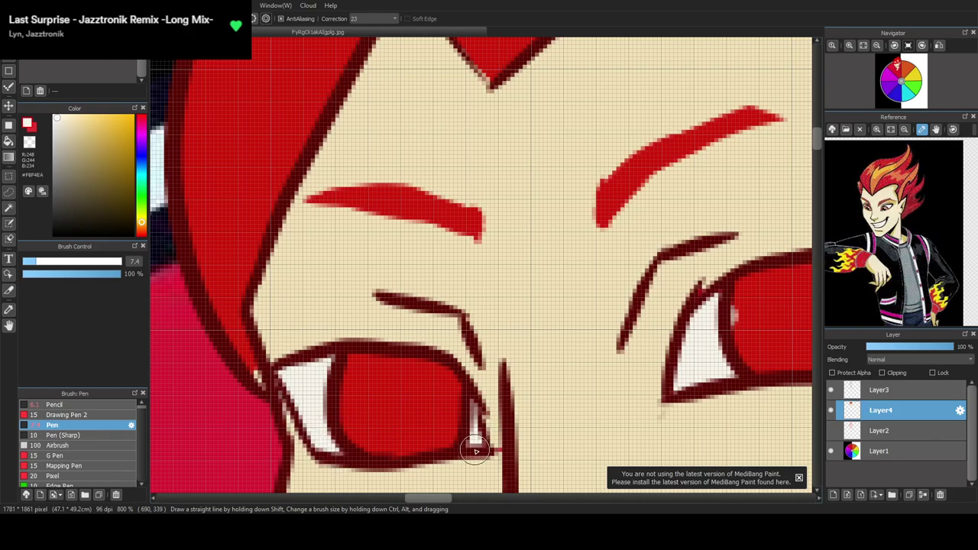
pyautogui.moveTo(450, 498); pyautogui.dragTo(501, 499)
pyautogui.moveTo(225, 258); pyautogui.dragTo(225, 265)
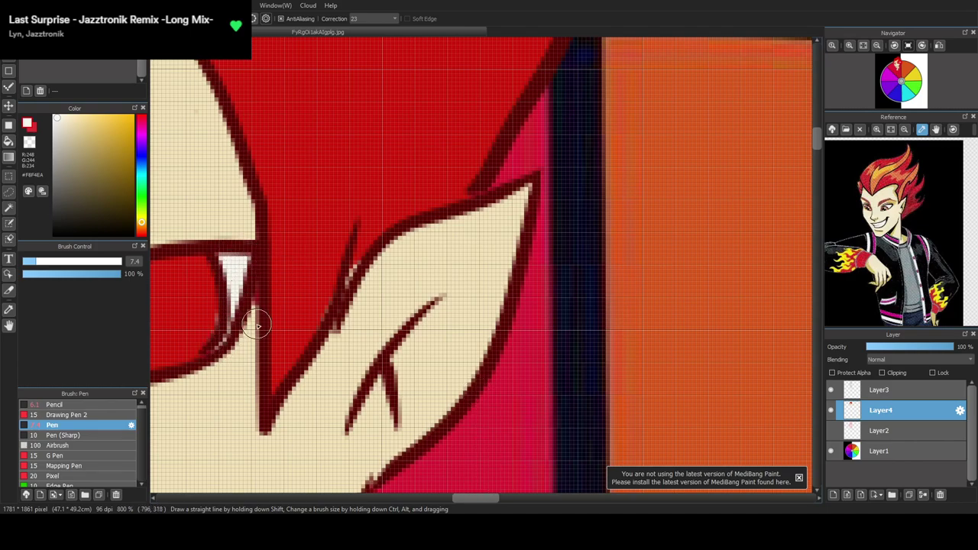
pyautogui.scroll(-2, 257, 324)
pyautogui.moveTo(471, 499); pyautogui.dragTo(435, 509)
# Sample the red #D41809 from the iris and paint over the off-white smudge at the edge of the iris nearer the ear
pyautogui.click(9, 310)
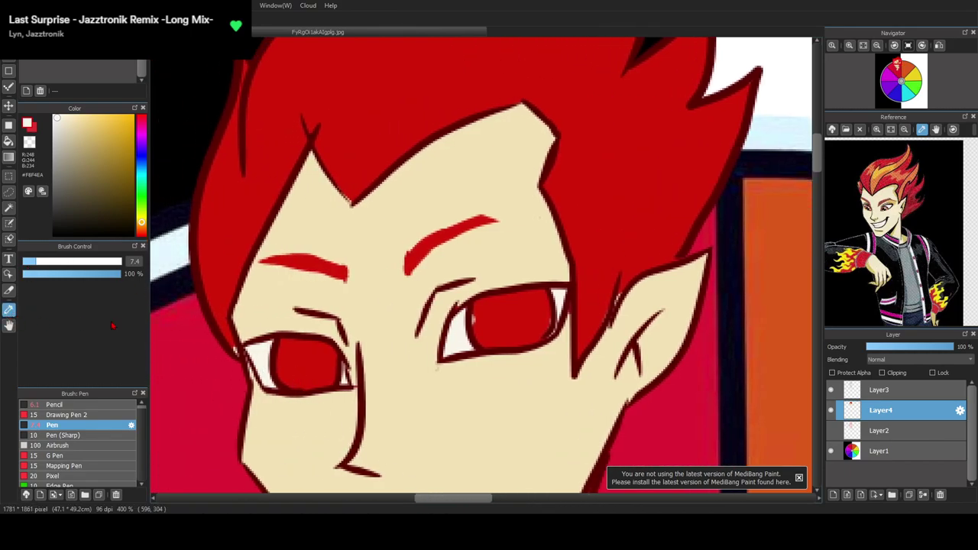
pyautogui.click(503, 319)
pyautogui.press('b')
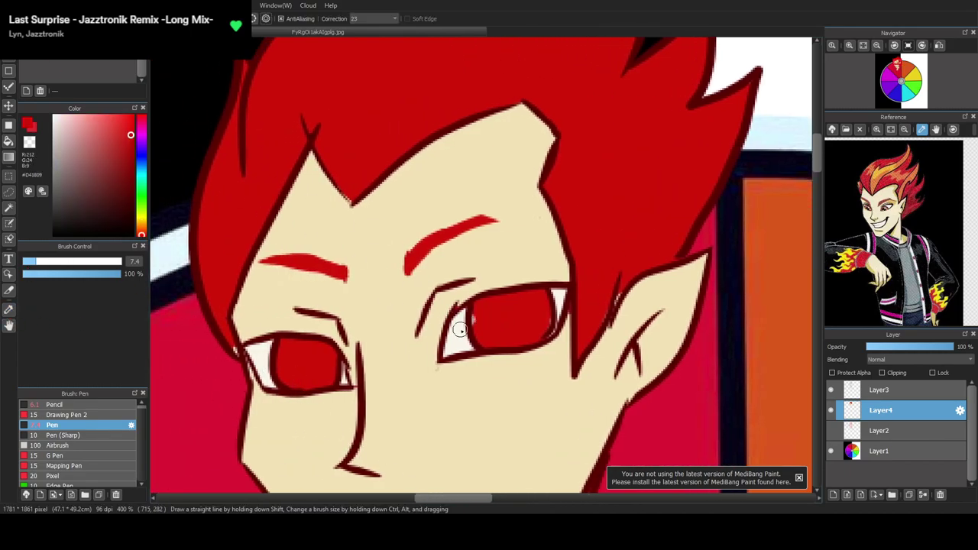
pyautogui.moveTo(477, 332); pyautogui.dragTo(476, 316)
# Sample the skin tone #F2E1B6 from the face for the Pen
pyautogui.click(8, 309)
pyautogui.click(392, 310)
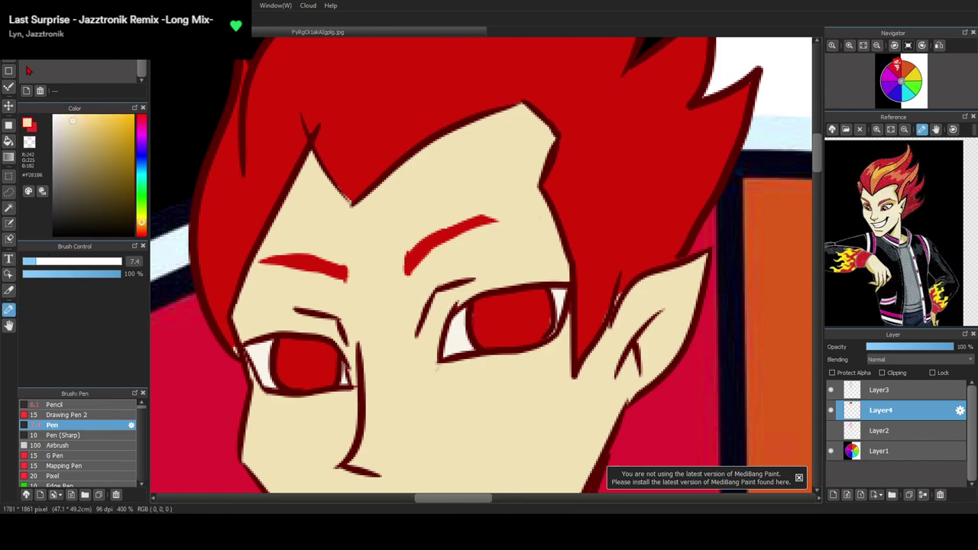
pyautogui.click(8, 38)
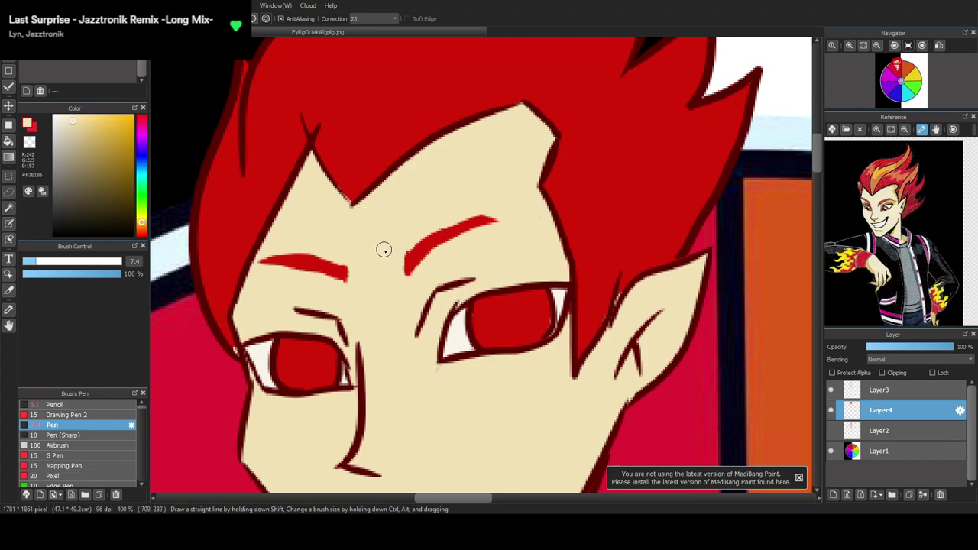
# Sample the off-white #F8F4EA from the teeth and paint over the red gaps left in the smile
pyautogui.scroll(-5, 823, 172)
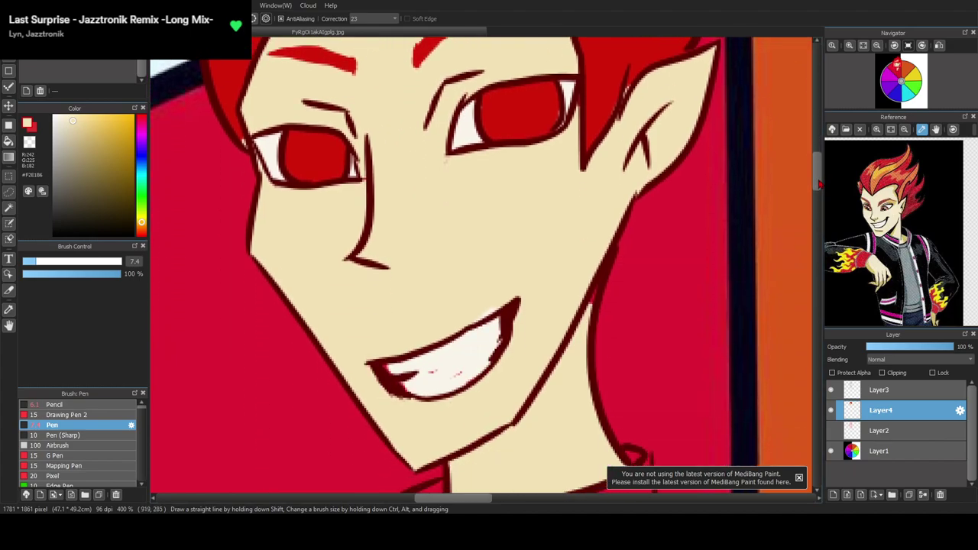
pyautogui.click(8, 310)
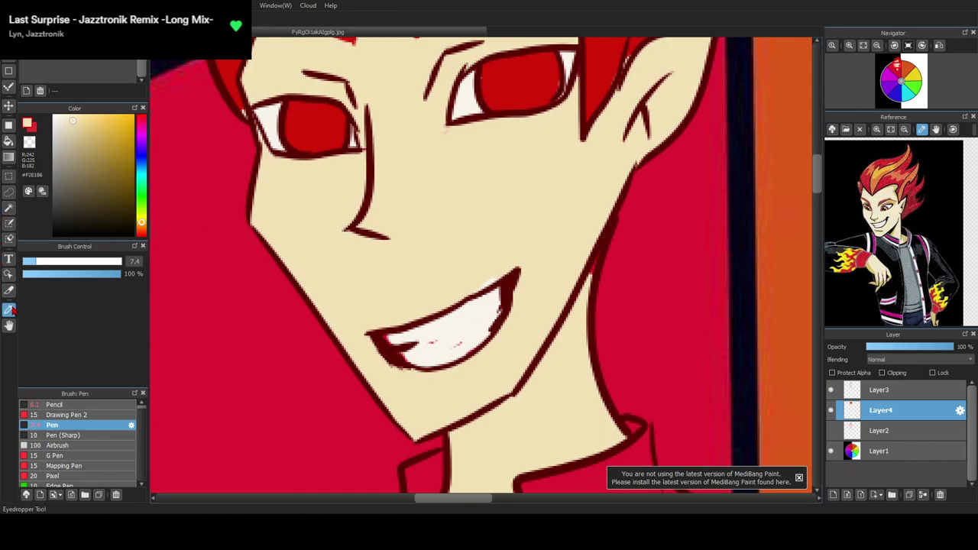
pyautogui.click(466, 321)
pyautogui.press('b')
pyautogui.moveTo(387, 336)
pyautogui.mouseDown()
pyautogui.moveTo(409, 363)
pyautogui.moveTo(401, 353)
pyautogui.moveTo(479, 333)
pyautogui.moveTo(457, 355)
pyautogui.moveTo(481, 339)
pyautogui.mouseUp()
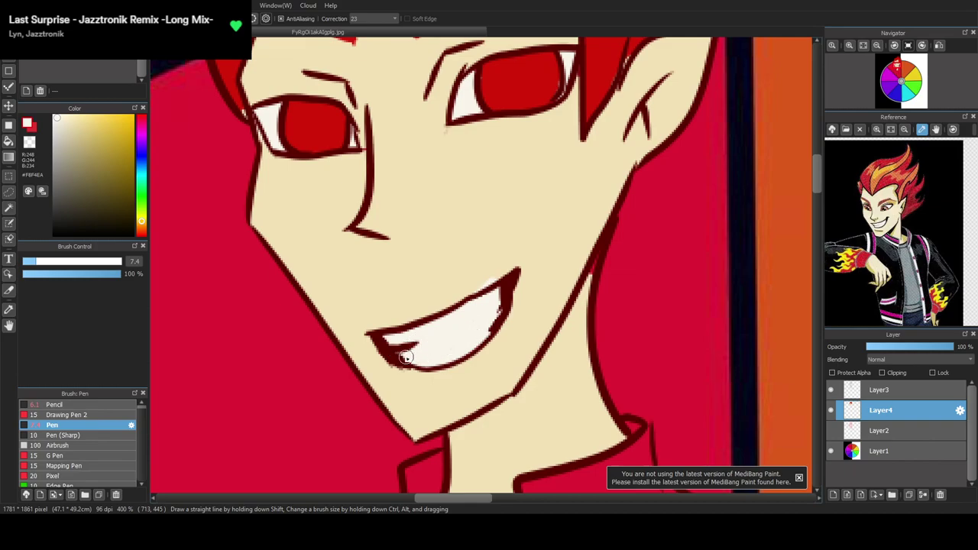
# Hide the colour wheel layer again
pyautogui.scroll(-3, 341, 291)
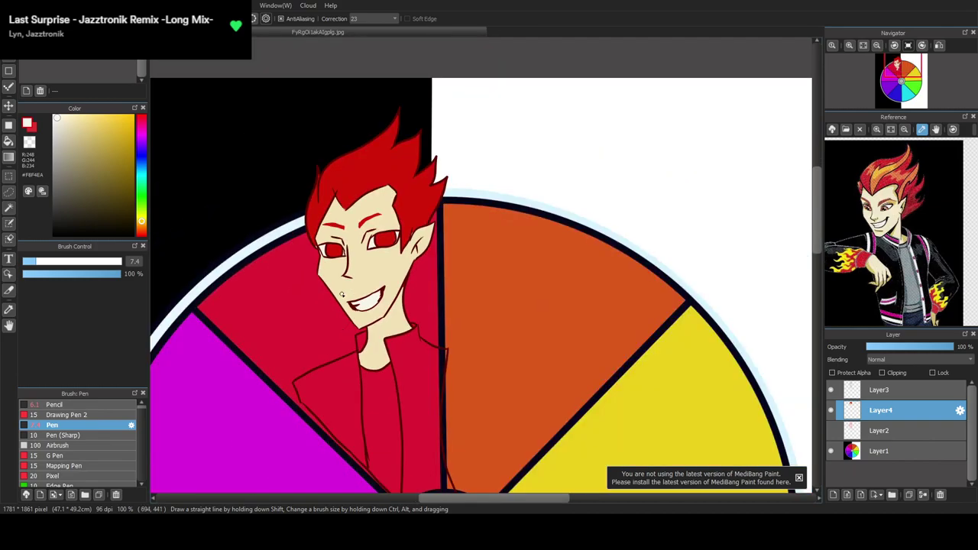
pyautogui.scroll(2, 343, 298)
pyautogui.click(832, 452)
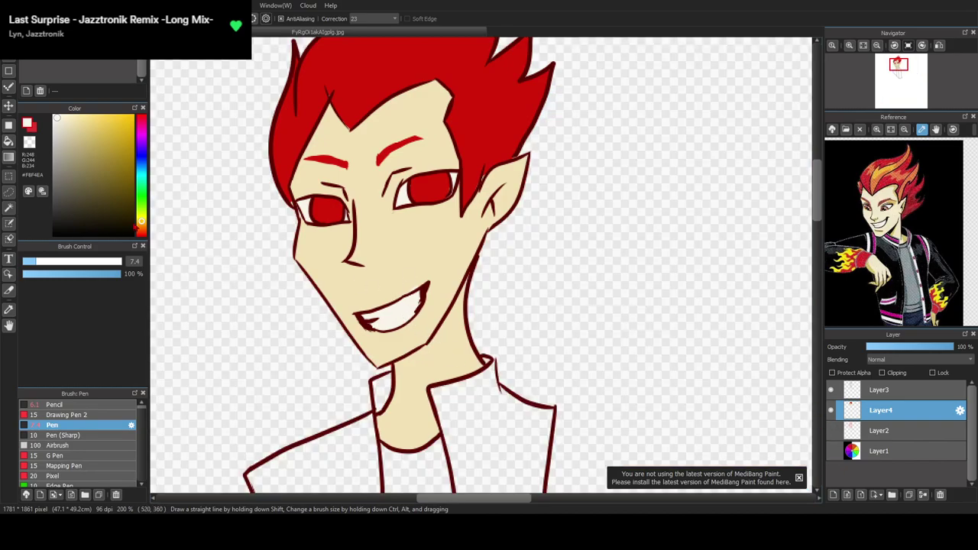
# Fill both front panels of the jacket with dark grey #2B2B2B
pyautogui.click(54, 219)
pyautogui.click(8, 140)
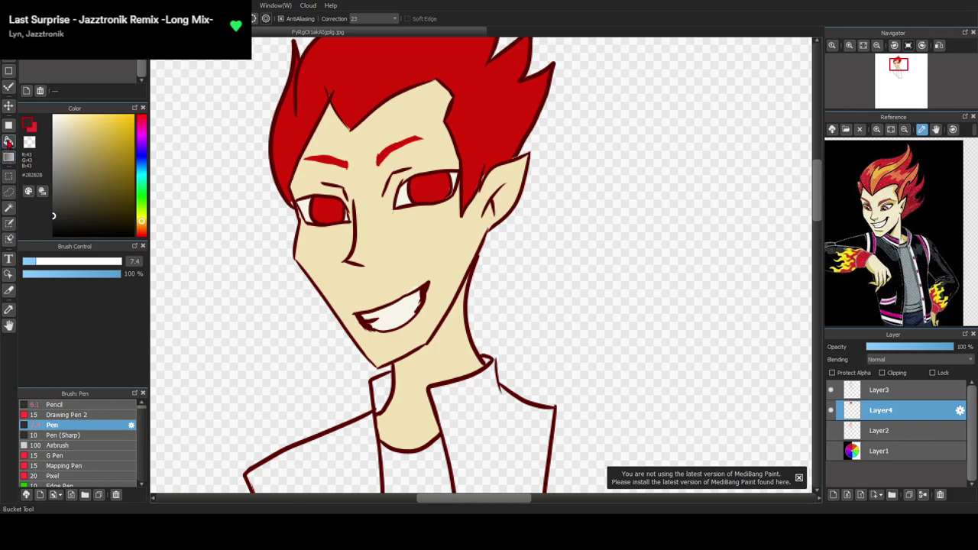
pyautogui.click(324, 458)
pyautogui.click(492, 419)
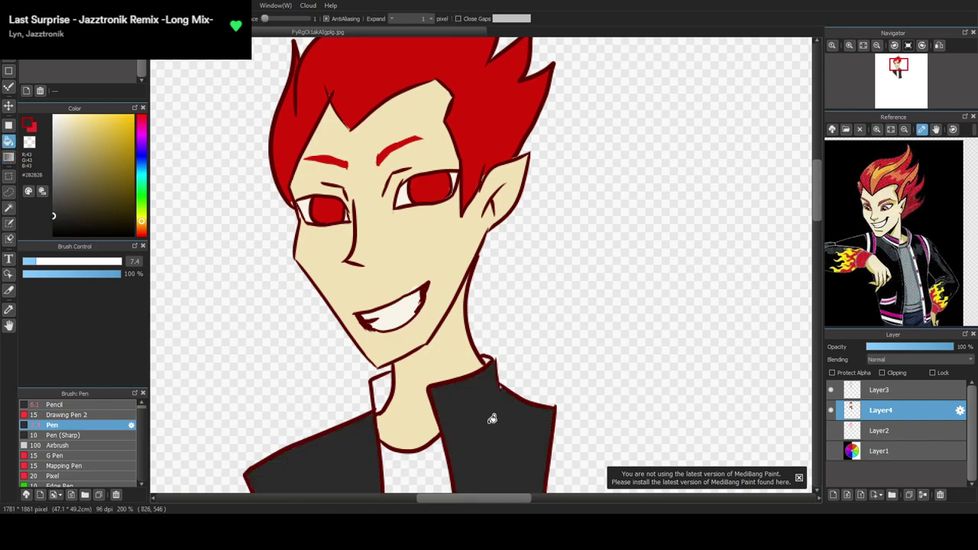
# Fill the two inner collar pieces beside the neck with the darker near-black #171717
pyautogui.click(391, 393)
pyautogui.hotkey('ctrl', 'z')
pyautogui.moveTo(819, 206); pyautogui.dragTo(816, 237)
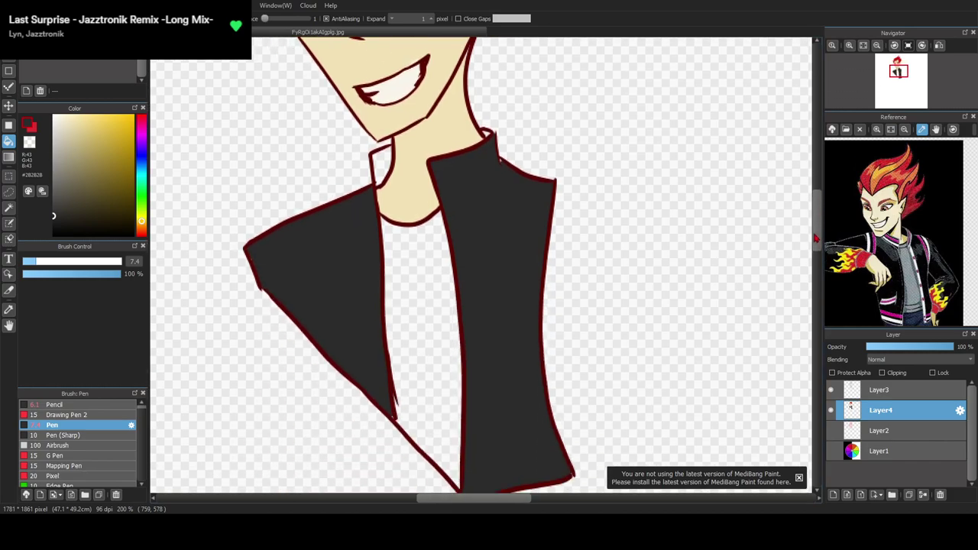
pyautogui.click(54, 225)
pyautogui.click(384, 162)
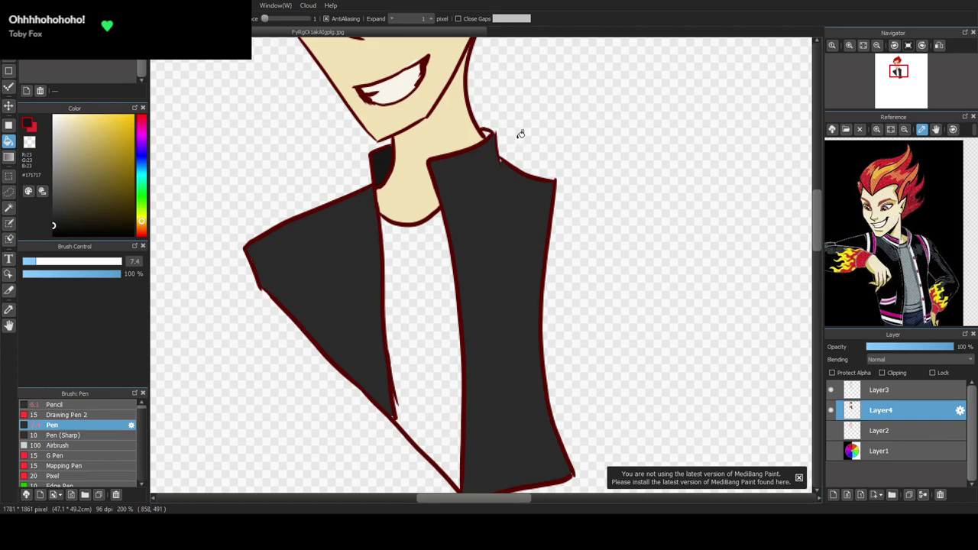
pyautogui.click(490, 132)
# Sample the dark grey #2B2B2B from the jacket and paint over the small gap where the collar meets the shoulder
pyautogui.press('i')
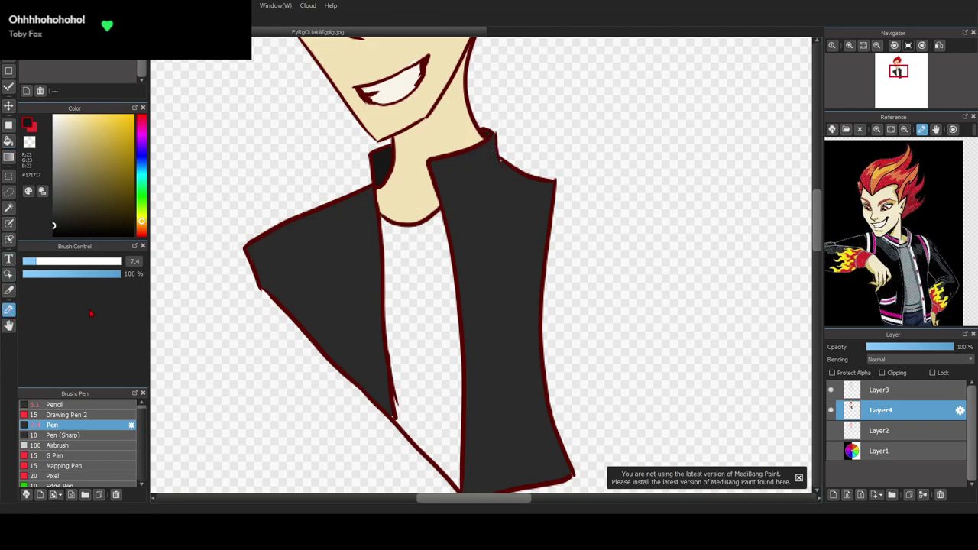
pyautogui.click(315, 236)
pyautogui.press('p')
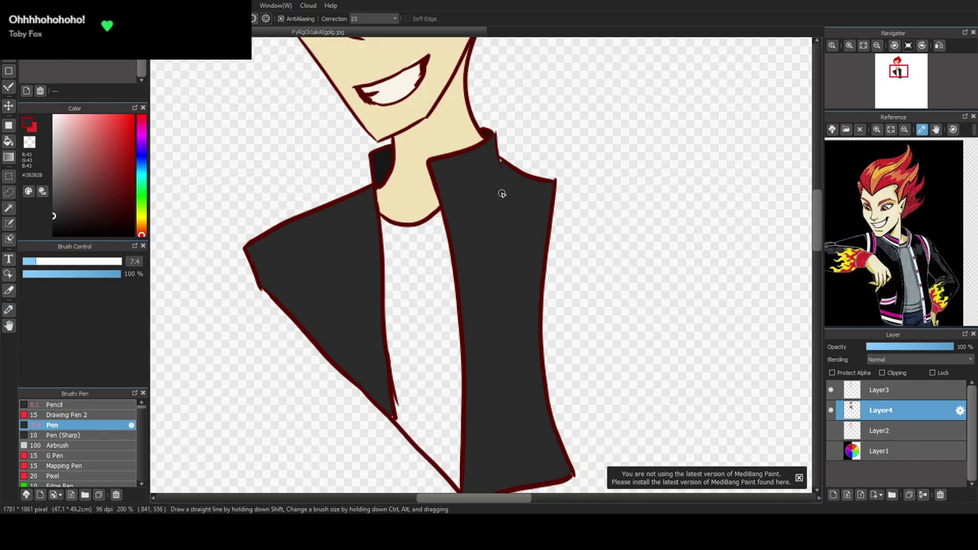
# Fill the shirt between the jacket panels with mid grey #7C7C7C and return to the Pen
pyautogui.click(54, 179)
pyautogui.press('g')
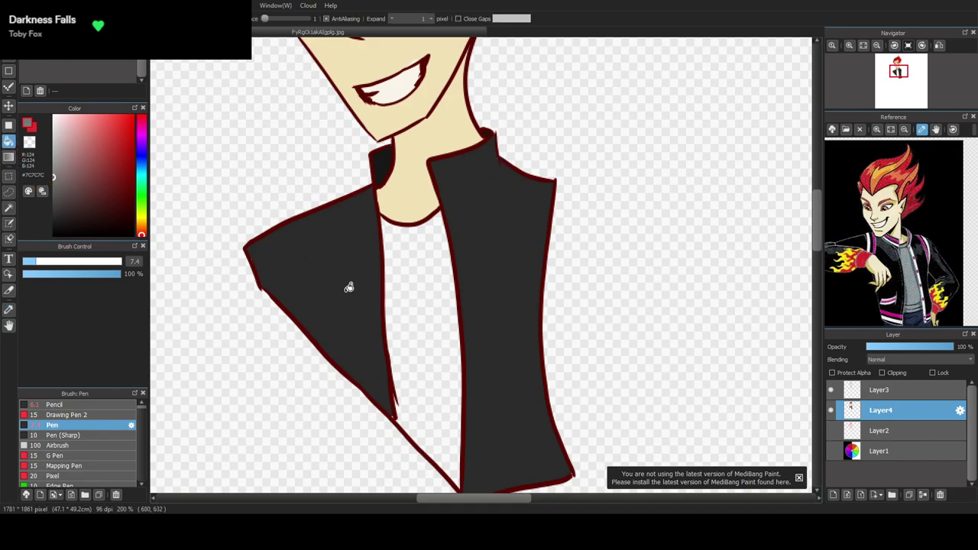
pyautogui.click(418, 289)
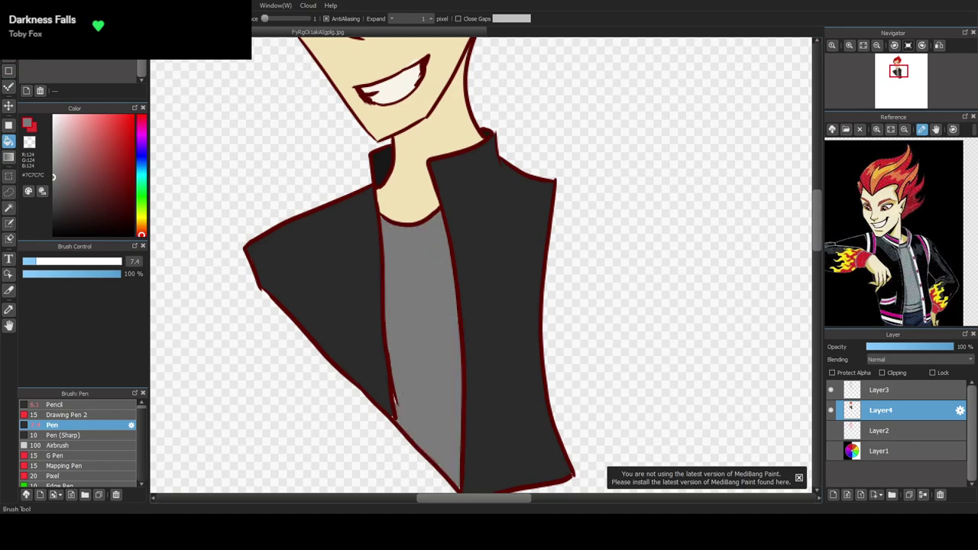
pyautogui.press('p')
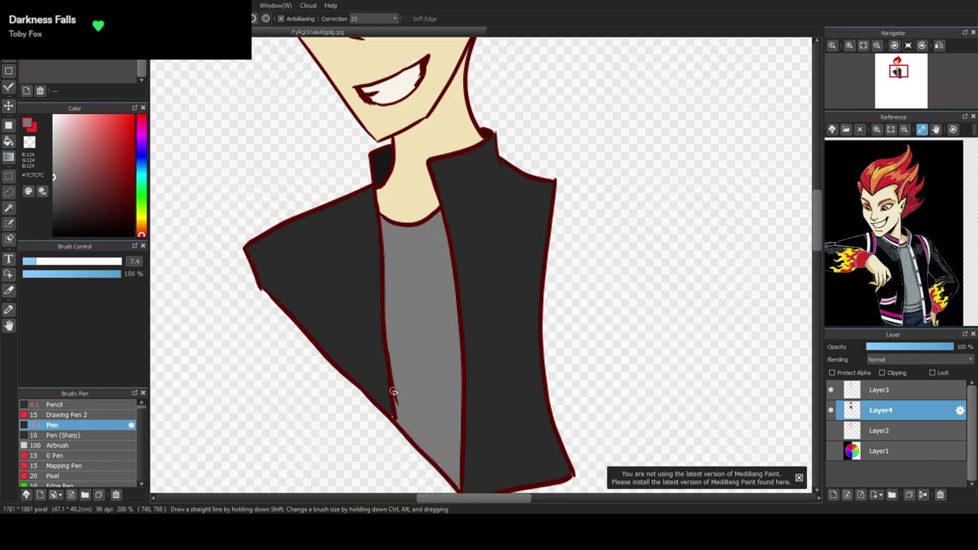
# Choose the pink #F0248E and paint a curved stripe along the front of the jacket collar
pyautogui.scroll(-2, 367, 225)
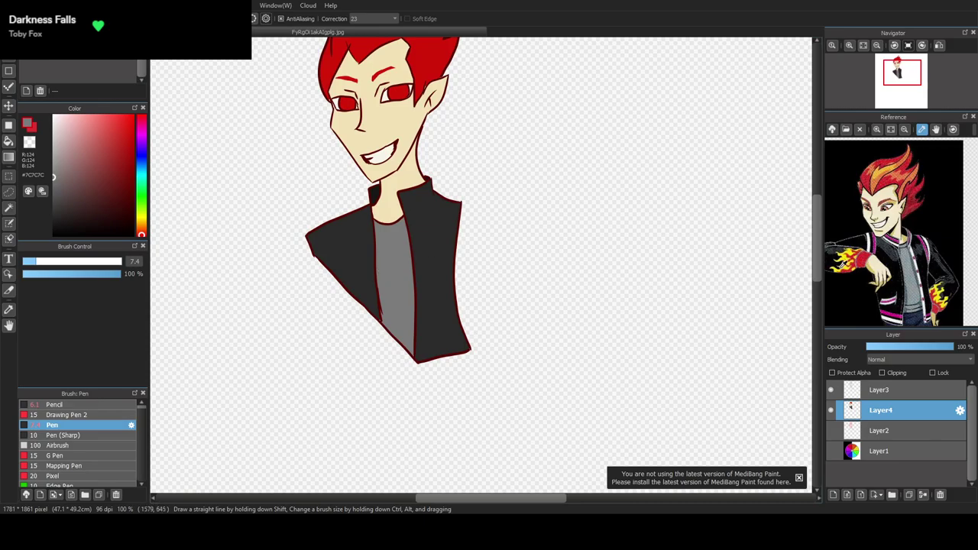
pyautogui.moveTo(819, 222); pyautogui.dragTo(819, 217)
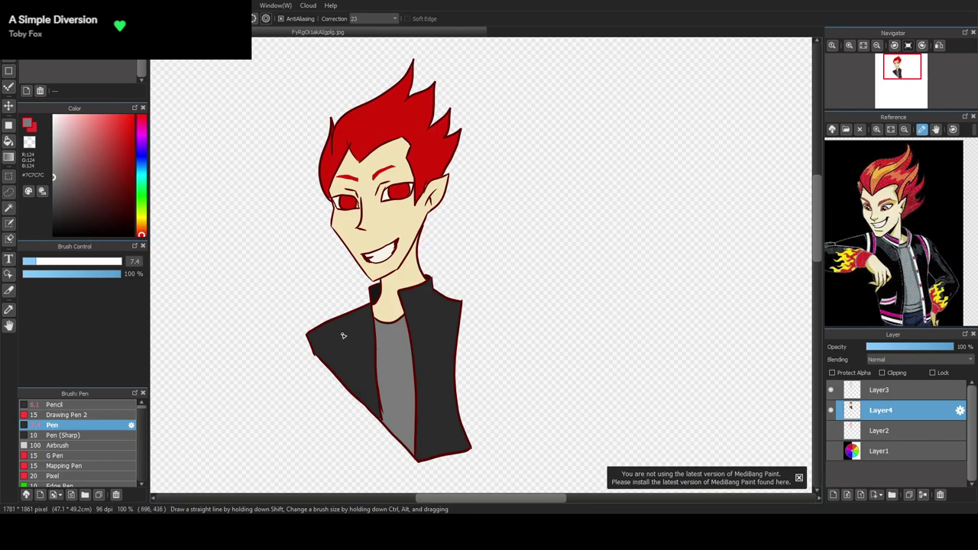
pyautogui.scroll(2, 346, 314)
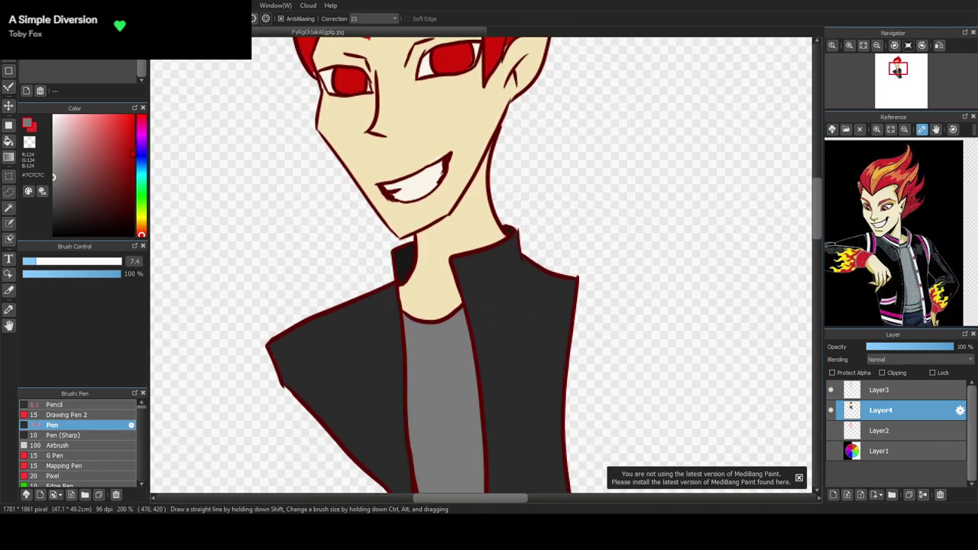
pyautogui.moveTo(125, 141); pyautogui.dragTo(142, 126)
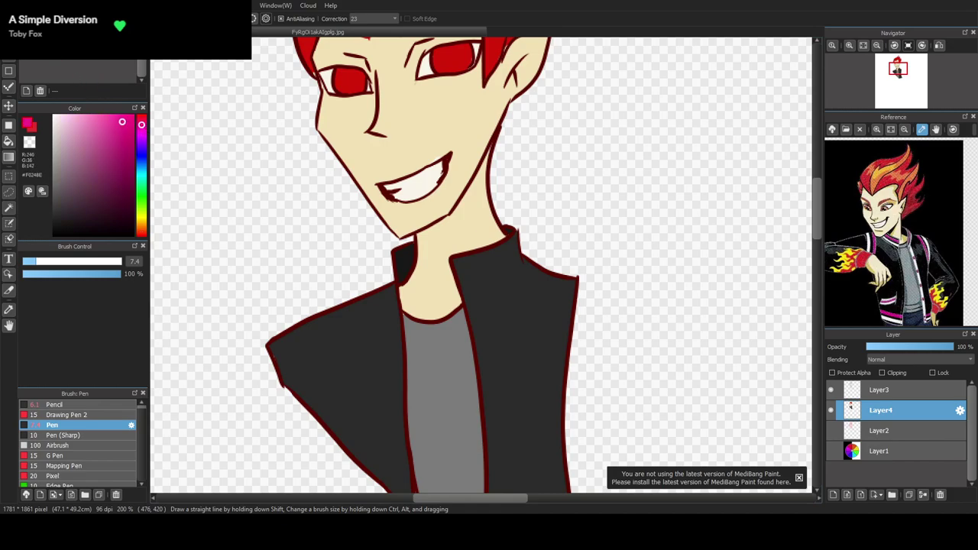
pyautogui.scroll(1, 504, 245)
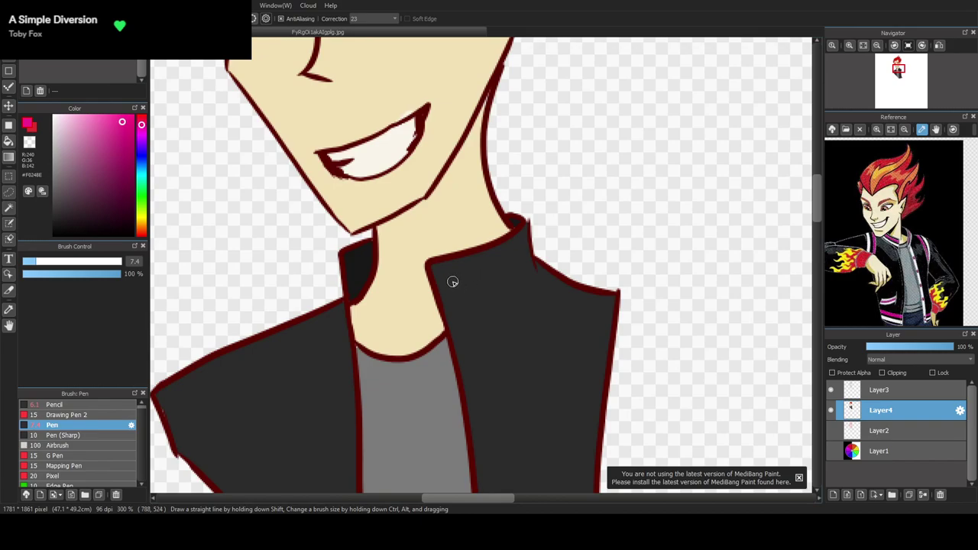
pyautogui.moveTo(439, 280)
pyautogui.mouseDown()
pyautogui.moveTo(472, 277)
pyautogui.moveTo(527, 245)
pyautogui.moveTo(437, 279)
pyautogui.moveTo(519, 247)
pyautogui.mouseUp()
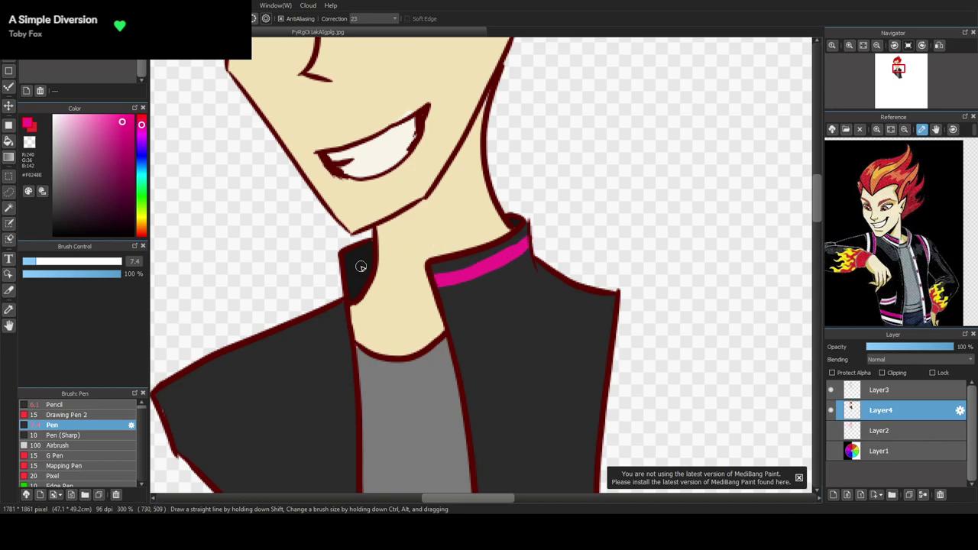
# Paint a curved pink stripe across each shoulder of the jacket
pyautogui.moveTo(253, 344)
pyautogui.mouseDown()
pyautogui.moveTo(248, 439)
pyautogui.moveTo(220, 491)
pyautogui.moveTo(213, 484)
pyautogui.moveTo(240, 413)
pyautogui.moveTo(235, 350)
pyautogui.moveTo(250, 350)
pyautogui.moveTo(247, 385)
pyautogui.moveTo(246, 348)
pyautogui.mouseUp()
pyautogui.moveTo(246, 411)
pyautogui.mouseDown()
pyautogui.moveTo(238, 353)
pyautogui.moveTo(245, 392)
pyautogui.moveTo(255, 354)
pyautogui.moveTo(250, 410)
pyautogui.moveTo(249, 358)
pyautogui.moveTo(245, 434)
pyautogui.moveTo(249, 390)
pyautogui.moveTo(237, 460)
pyautogui.moveTo(244, 437)
pyautogui.moveTo(215, 478)
pyautogui.moveTo(230, 468)
pyautogui.moveTo(222, 485)
pyautogui.moveTo(242, 457)
pyautogui.moveTo(228, 481)
pyautogui.moveTo(241, 443)
pyautogui.moveTo(222, 487)
pyautogui.mouseUp()
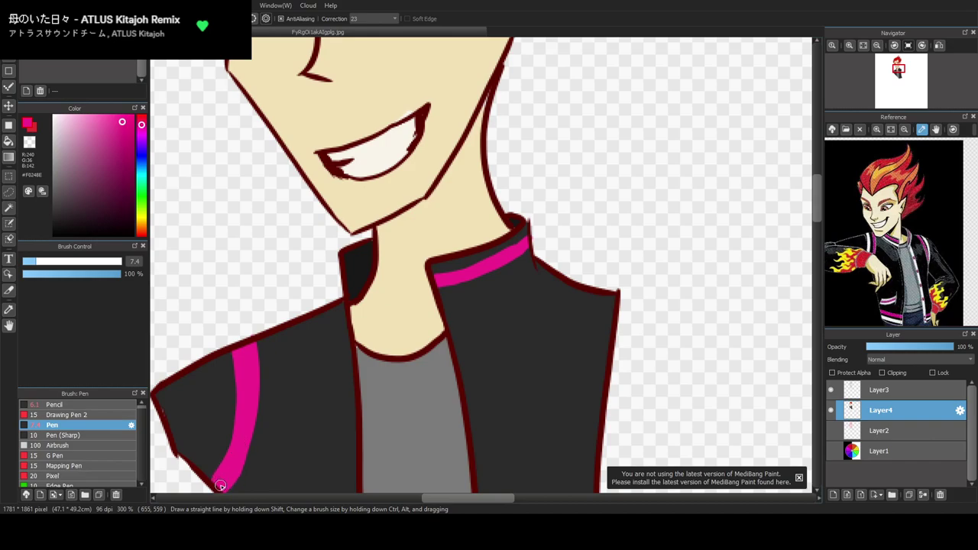
pyautogui.moveTo(574, 289)
pyautogui.mouseDown()
pyautogui.moveTo(603, 372)
pyautogui.moveTo(582, 292)
pyautogui.moveTo(606, 377)
pyautogui.moveTo(584, 307)
pyautogui.mouseUp()
# Choose the off-white #EAE7E8 and paint a stripe below the pink one on the jacket collar
pyautogui.scroll(-4, 522, 298)
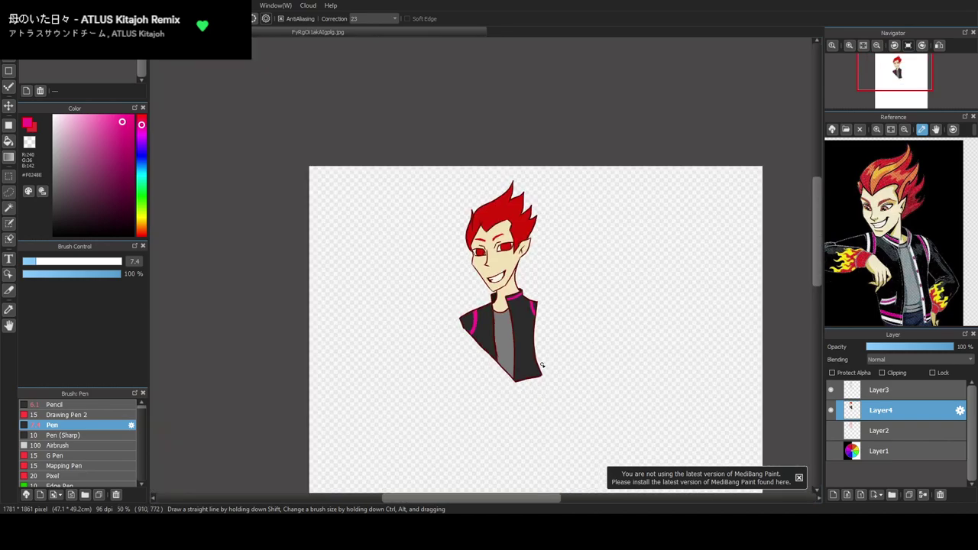
pyautogui.scroll(2, 542, 367)
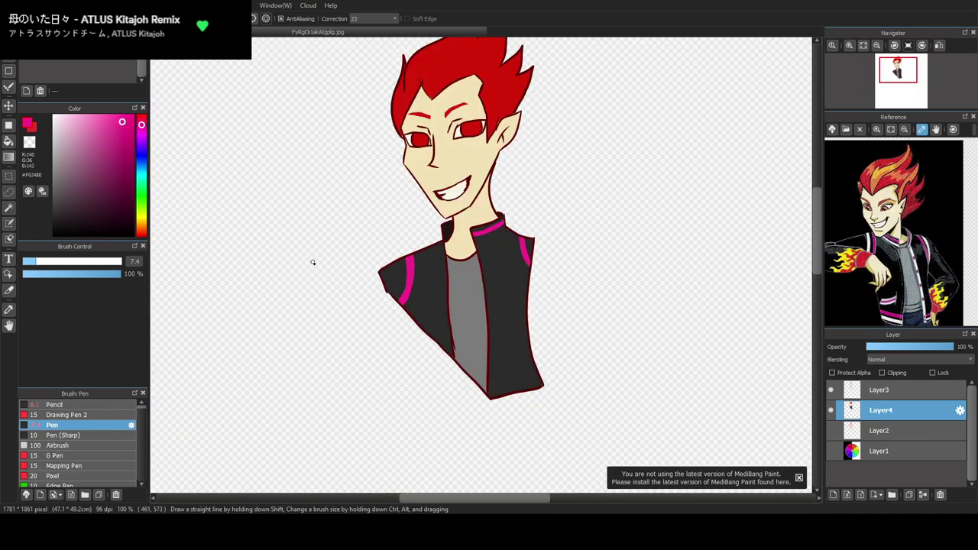
pyautogui.moveTo(55, 132); pyautogui.dragTo(54, 122)
pyautogui.scroll(7, 467, 236)
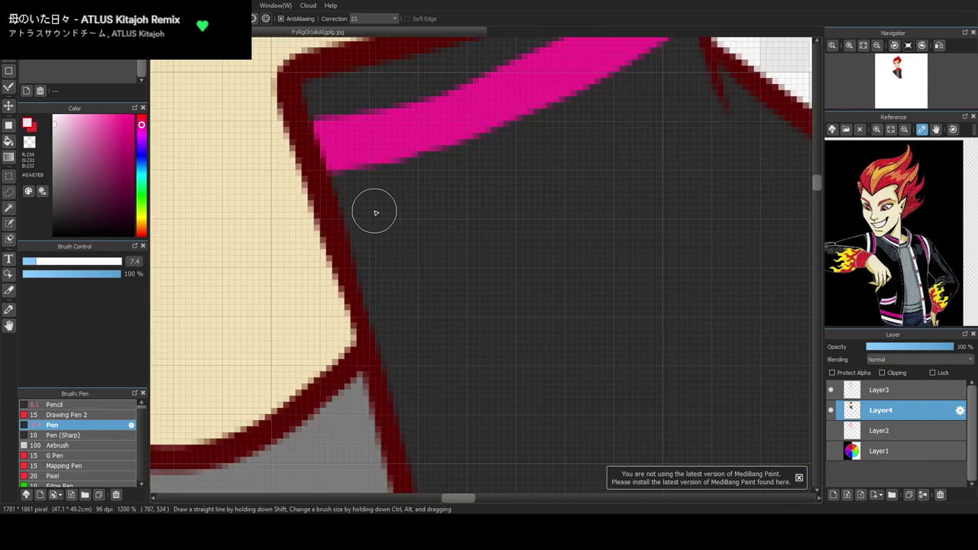
pyautogui.moveTo(350, 226)
pyautogui.mouseDown()
pyautogui.moveTo(495, 199)
pyautogui.moveTo(620, 156)
pyautogui.moveTo(725, 65)
pyautogui.mouseUp()
pyautogui.moveTo(666, 104)
pyautogui.mouseDown()
pyautogui.moveTo(520, 173)
pyautogui.moveTo(375, 216)
pyautogui.moveTo(356, 229)
pyautogui.moveTo(359, 245)
pyautogui.mouseUp()
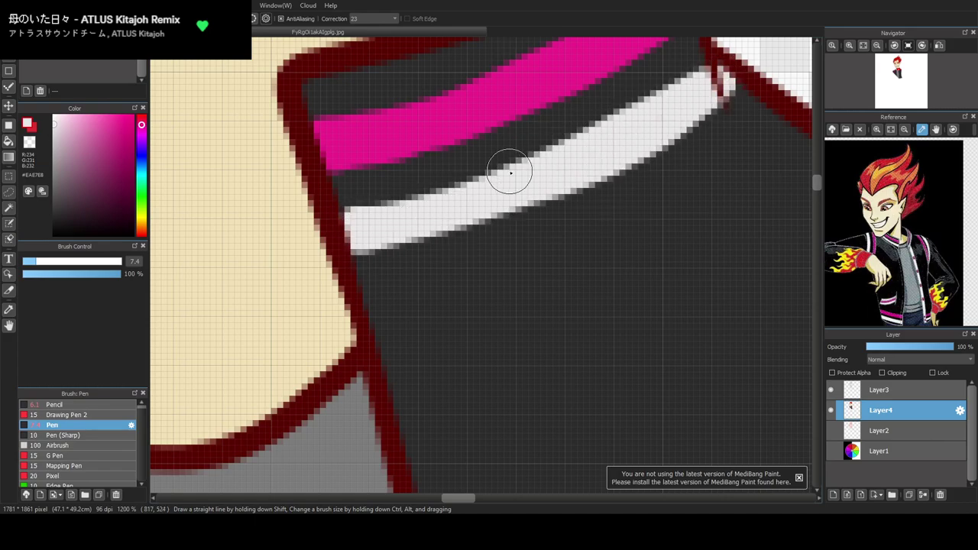
# Paint an off-white patch in the outer corner of the shoulder below the ear, outside its pink stripe
pyautogui.scroll(-4, 501, 223)
pyautogui.scroll(3, 638, 277)
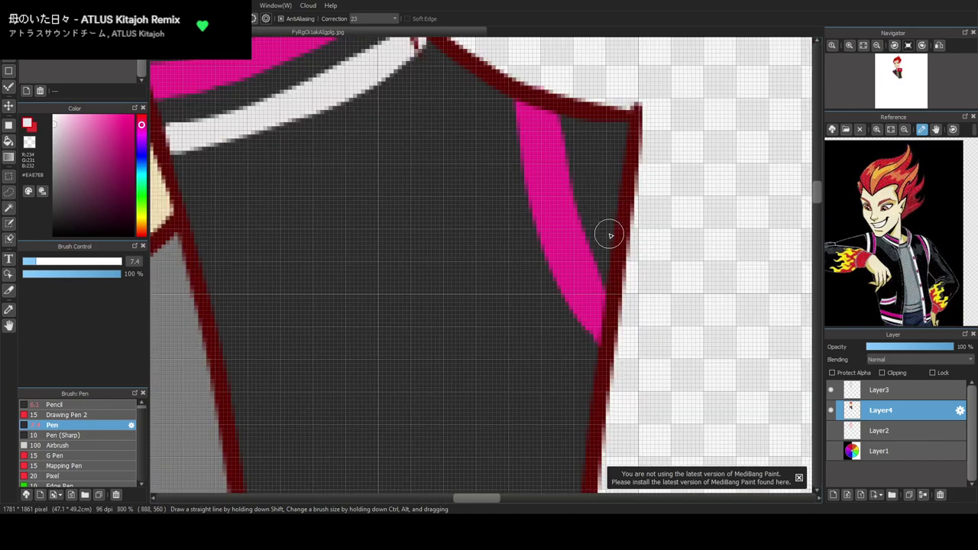
pyautogui.moveTo(597, 130)
pyautogui.mouseDown()
pyautogui.moveTo(600, 196)
pyautogui.moveTo(620, 216)
pyautogui.moveTo(603, 128)
pyautogui.mouseUp()
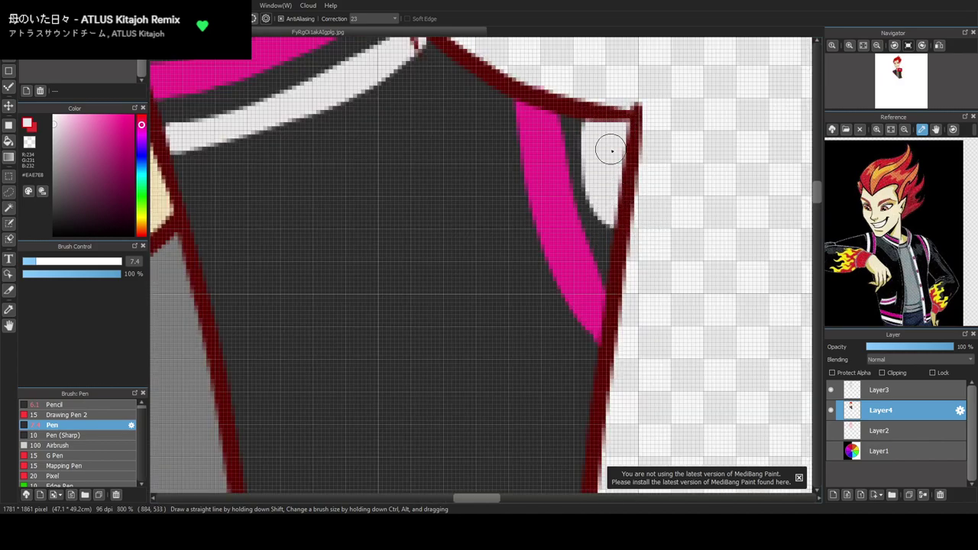
# Paint a curved off-white stripe on the other shoulder, between the pink stripe and the outer tip
pyautogui.scroll(-4, 541, 186)
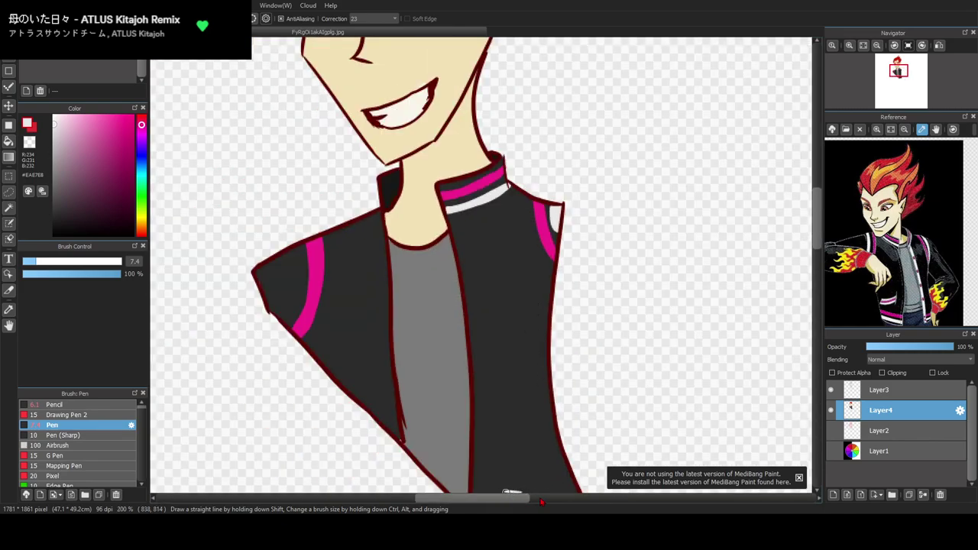
pyautogui.scroll(-4, 512, 269)
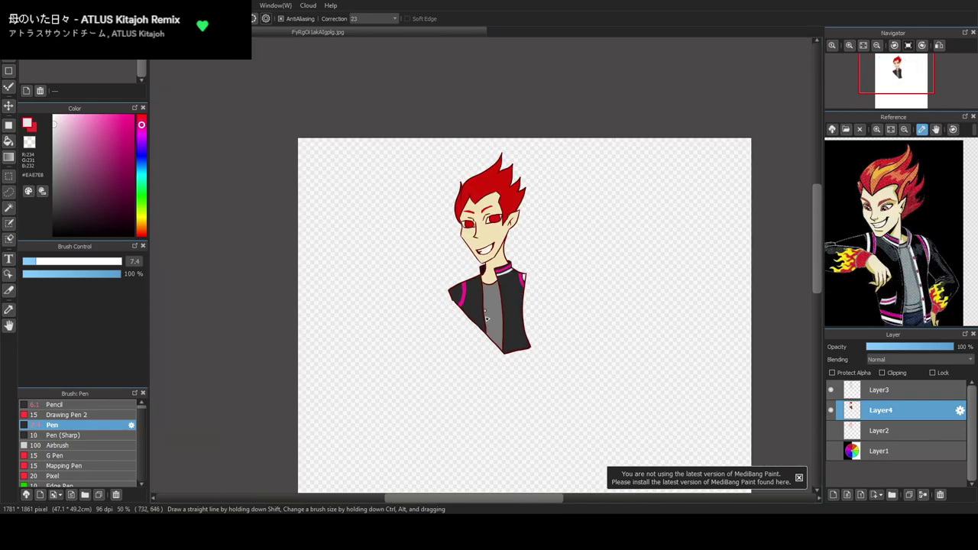
pyautogui.scroll(1, 485, 305)
pyautogui.scroll(4, 489, 217)
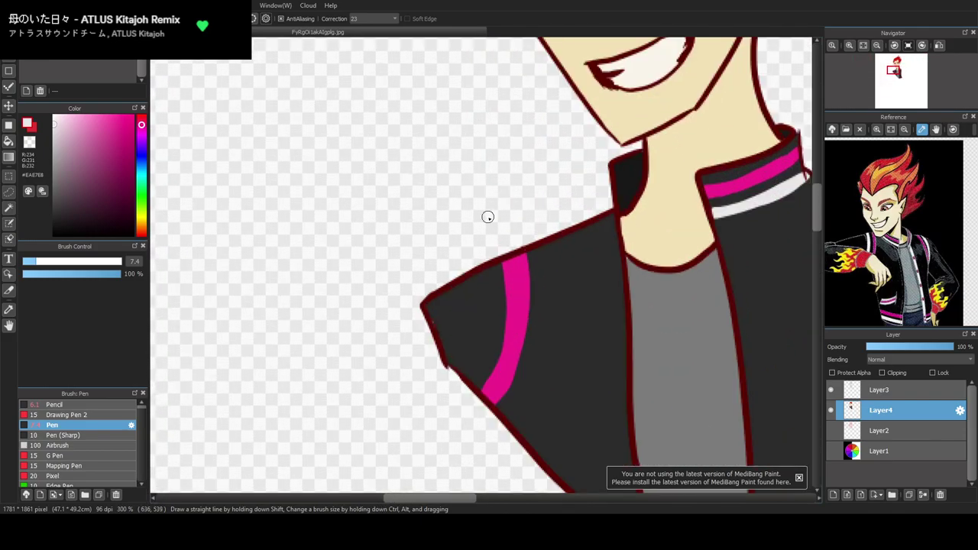
pyautogui.moveTo(470, 278); pyautogui.dragTo(468, 376)
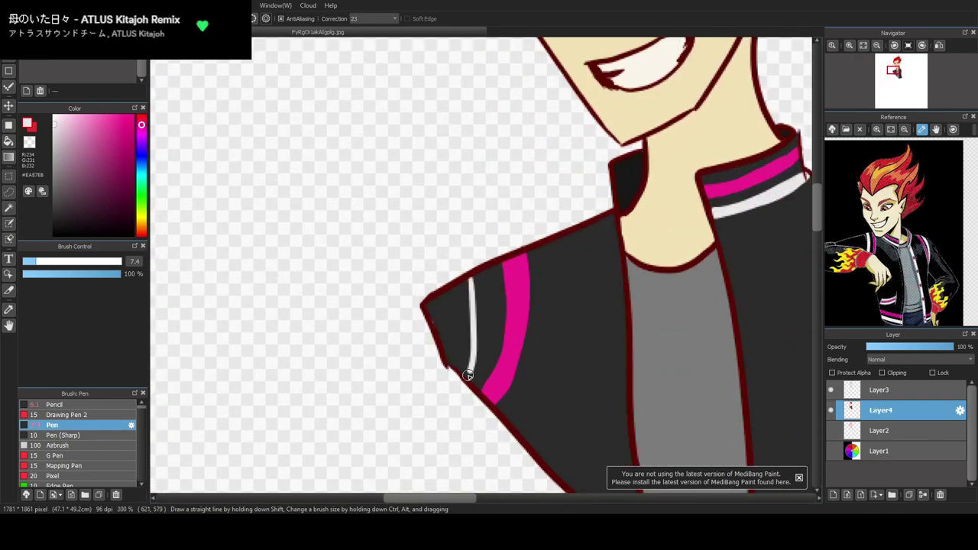
pyautogui.hotkey('ctrl', 'z')
pyautogui.moveTo(478, 273); pyautogui.dragTo(459, 372)
pyautogui.moveTo(463, 284)
pyautogui.mouseDown()
pyautogui.moveTo(448, 358)
pyautogui.moveTo(461, 368)
pyautogui.moveTo(455, 351)
pyautogui.moveTo(470, 341)
pyautogui.moveTo(462, 357)
pyautogui.moveTo(476, 275)
pyautogui.moveTo(471, 330)
pyautogui.moveTo(474, 282)
pyautogui.moveTo(473, 309)
pyautogui.mouseUp()
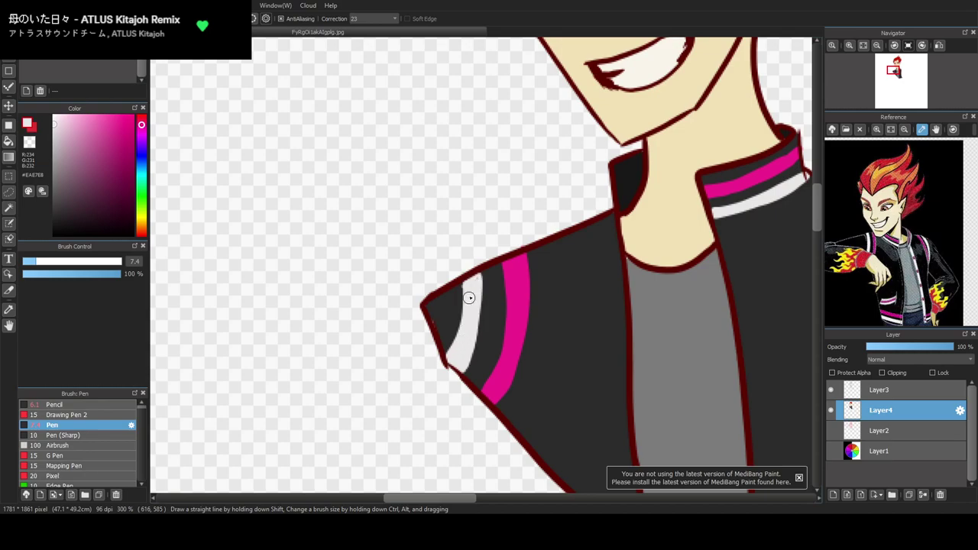
# Draw an off-white line down the wider jacket panel, parallel to its front opening, from the collar stripe to the hem
pyautogui.scroll(-3, 464, 289)
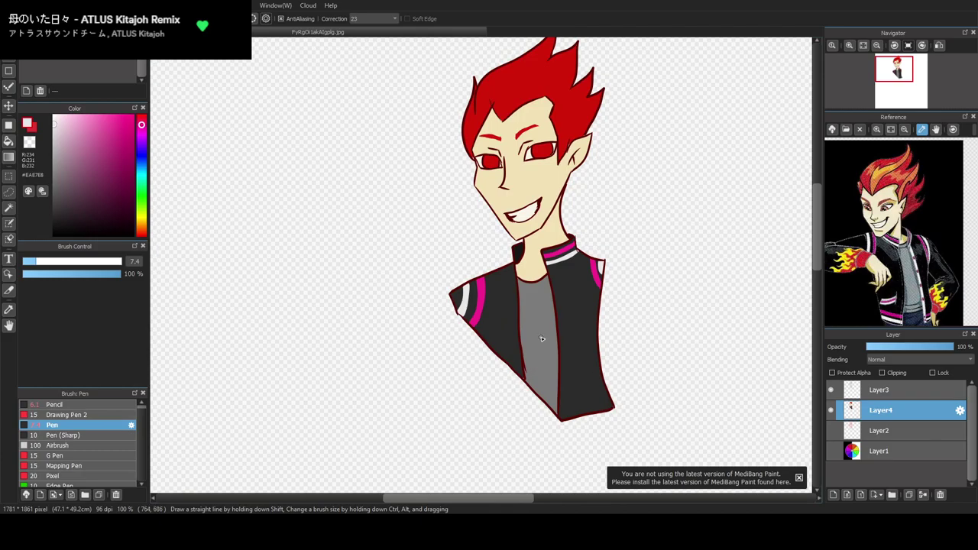
pyautogui.scroll(2, 557, 326)
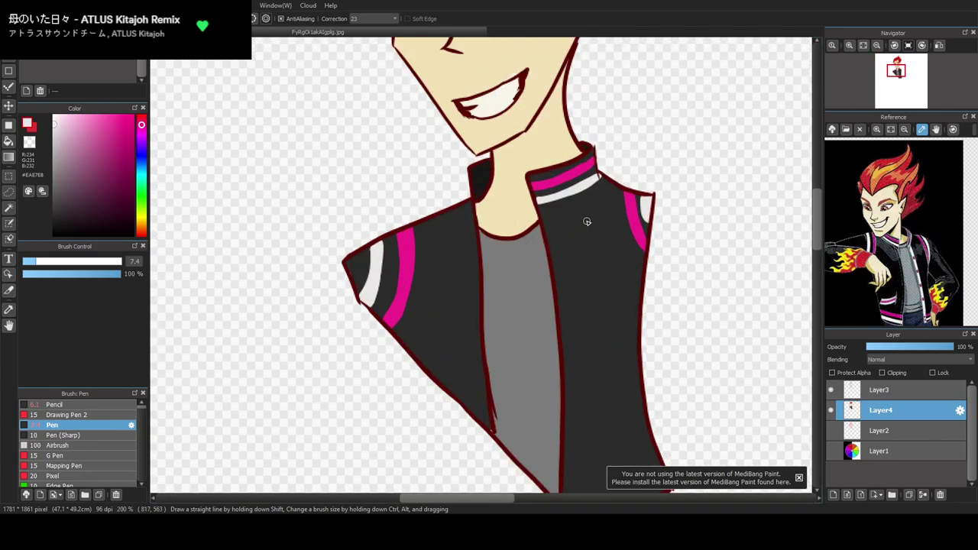
pyautogui.moveTo(549, 208)
pyautogui.mouseDown()
pyautogui.moveTo(573, 325)
pyautogui.moveTo(581, 477)
pyautogui.mouseUp()
pyautogui.moveTo(816, 245); pyautogui.dragTo(816, 265)
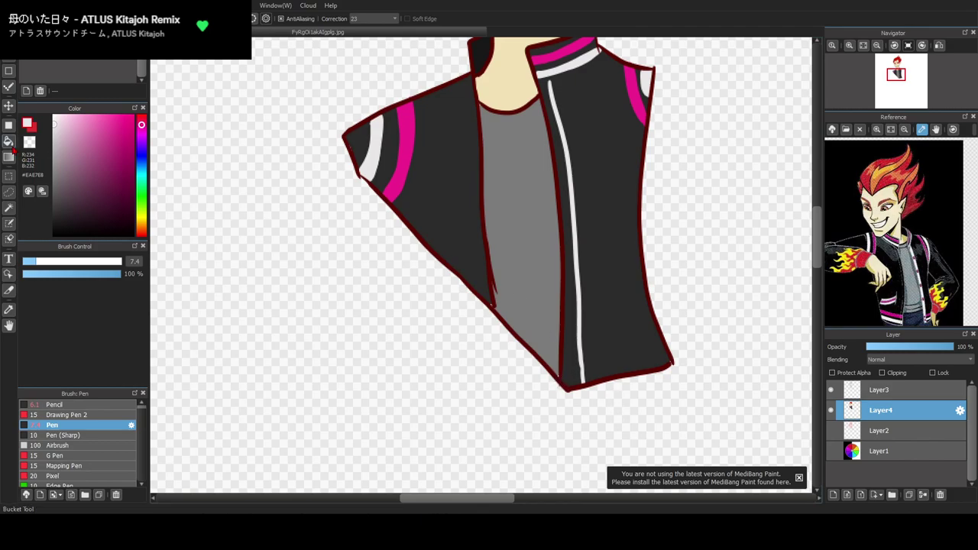
pyautogui.click(8, 141)
pyautogui.click(566, 173)
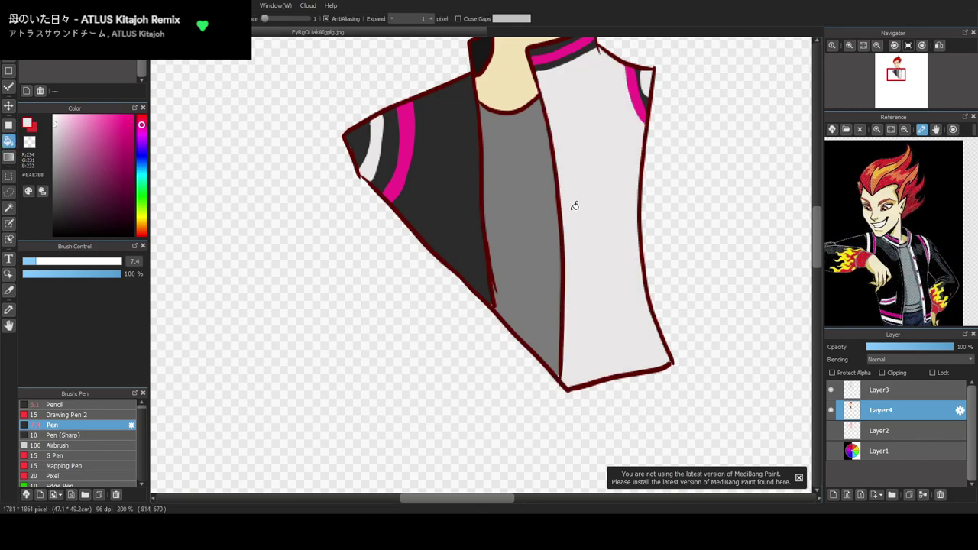
pyautogui.hotkey('ctrl', 'z')
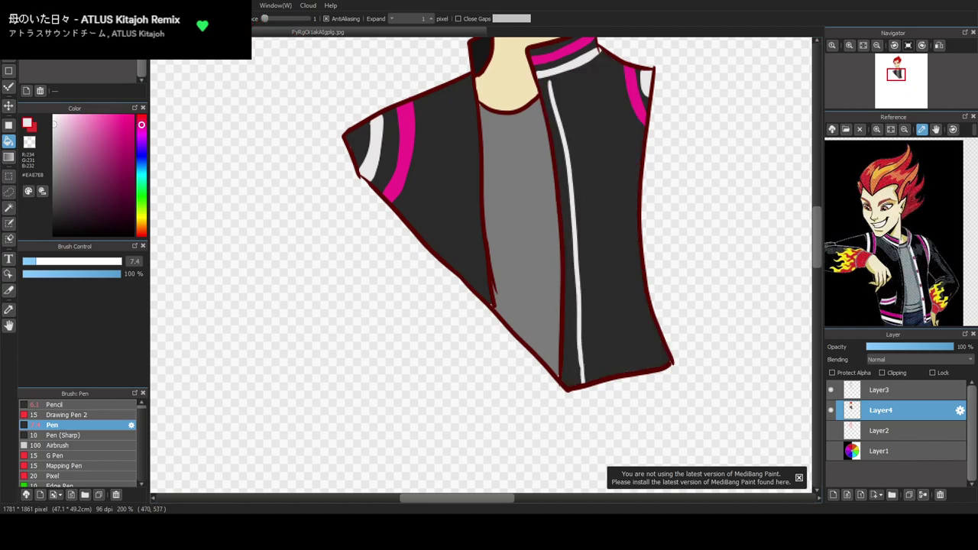
# Close the gaps at the ends of the off-white line and fill the strip along the jacket opening with #EAE7E8
pyautogui.press('b')
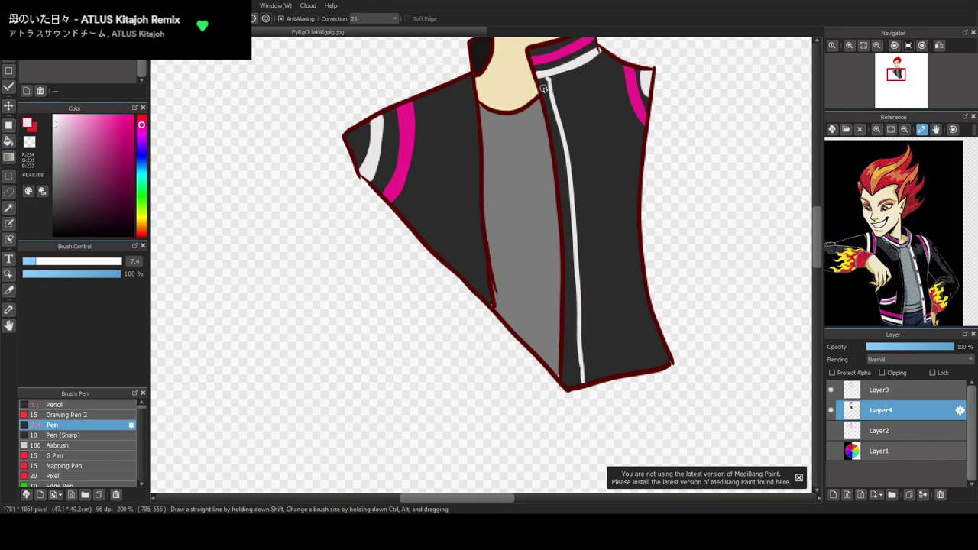
pyautogui.press('g')
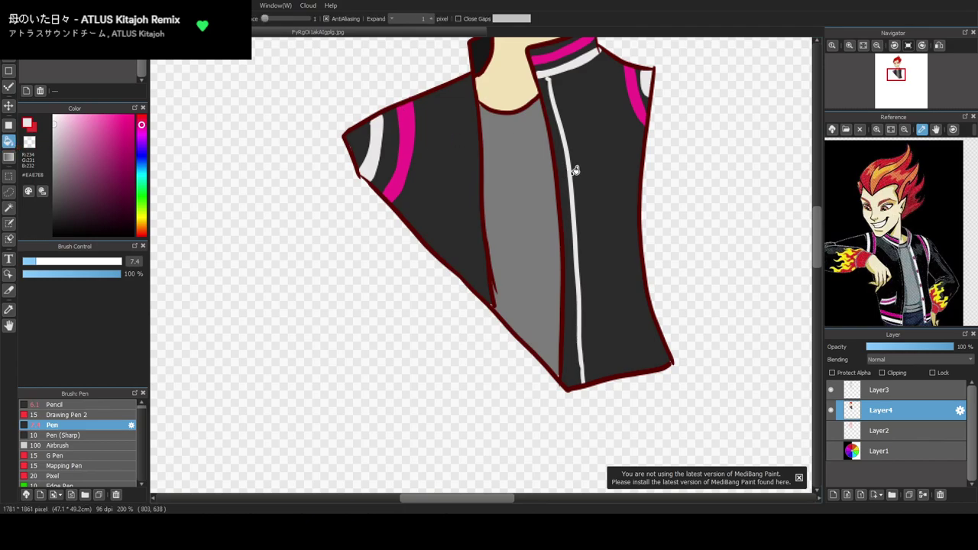
pyautogui.scroll(-3, 574, 128)
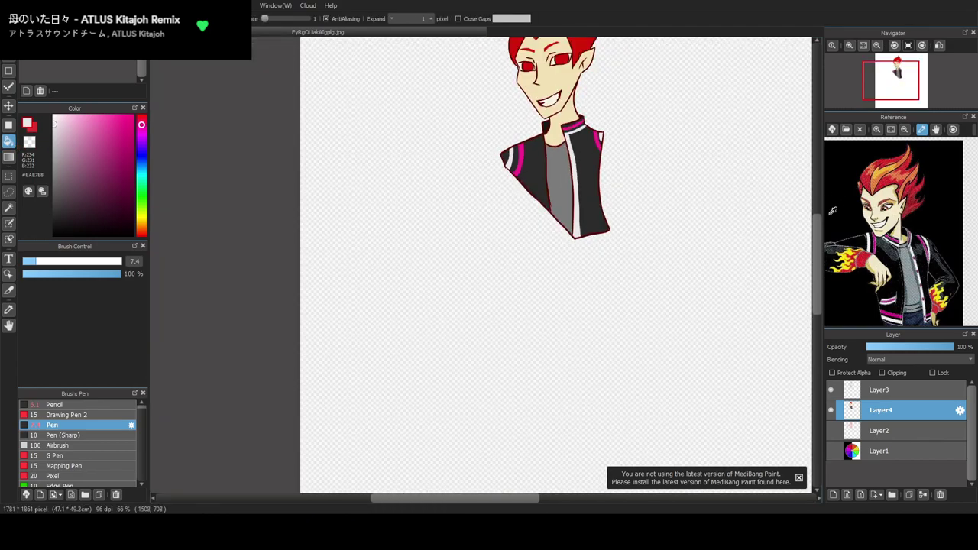
# Add a new layer directly above the character's colour layer, beneath the line art
pyautogui.moveTo(820, 228); pyautogui.dragTo(820, 211)
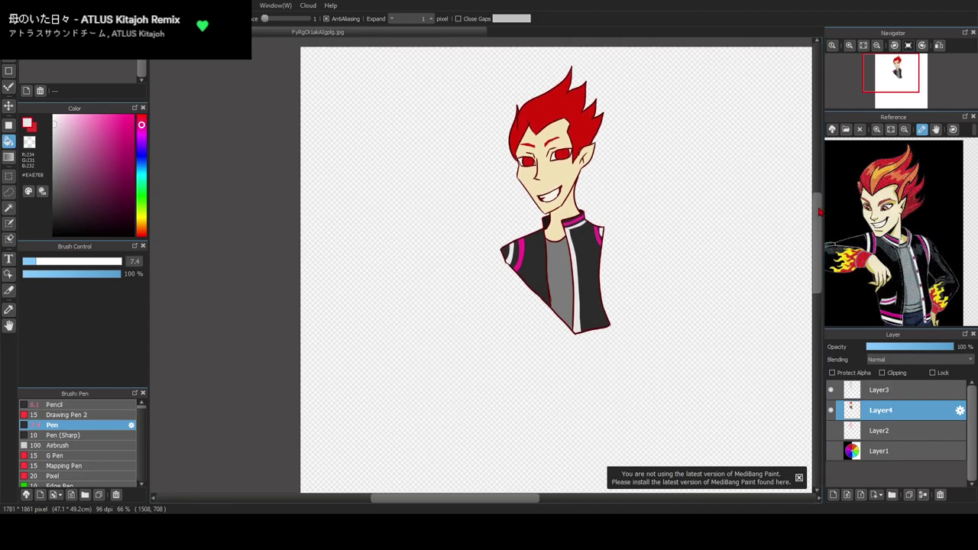
pyautogui.click(833, 494)
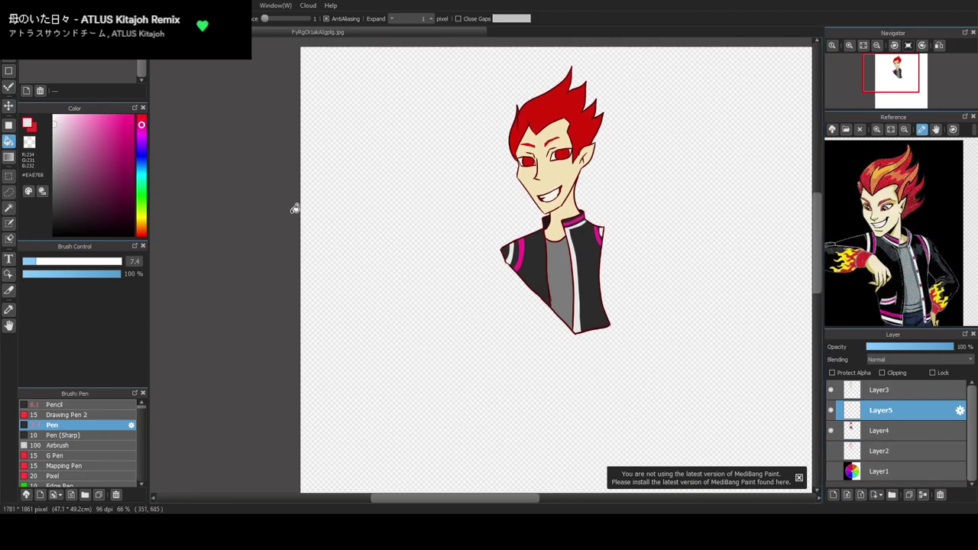
pyautogui.press('b')
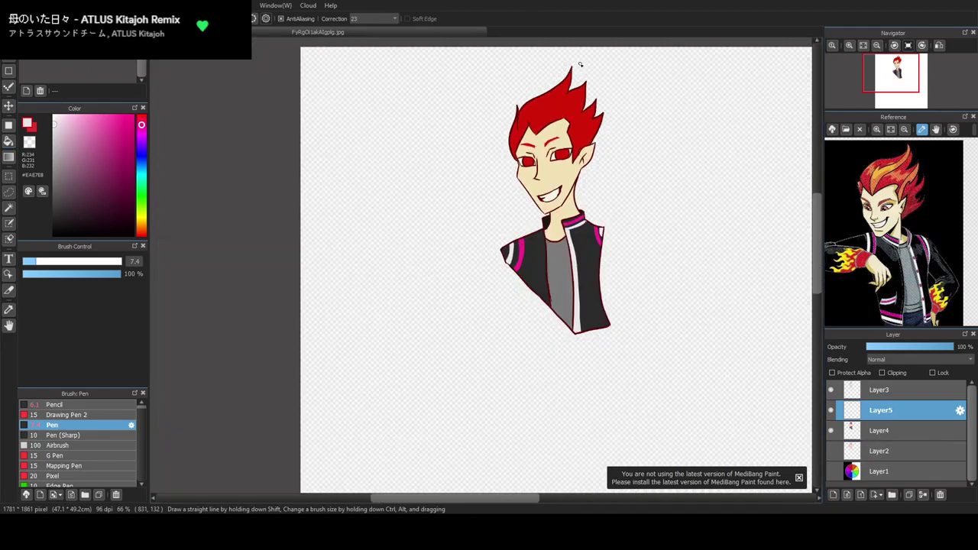
# On Layer4, outline a flame-shaped streak in orange #FF8208 from the front hair point up into the tallest spike
pyautogui.scroll(3, 589, 123)
pyautogui.click(883, 437)
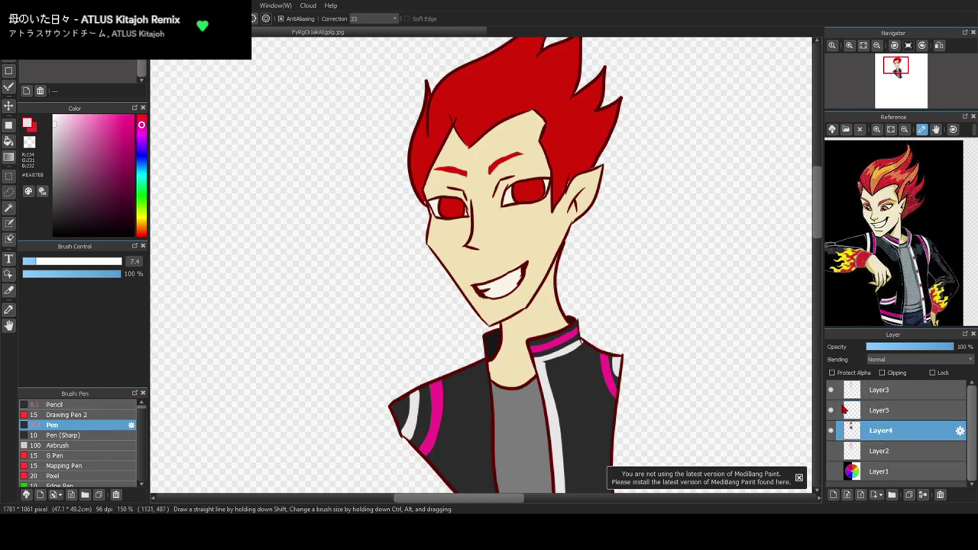
pyautogui.moveTo(142, 124); pyautogui.dragTo(142, 133)
pyautogui.click(141, 222)
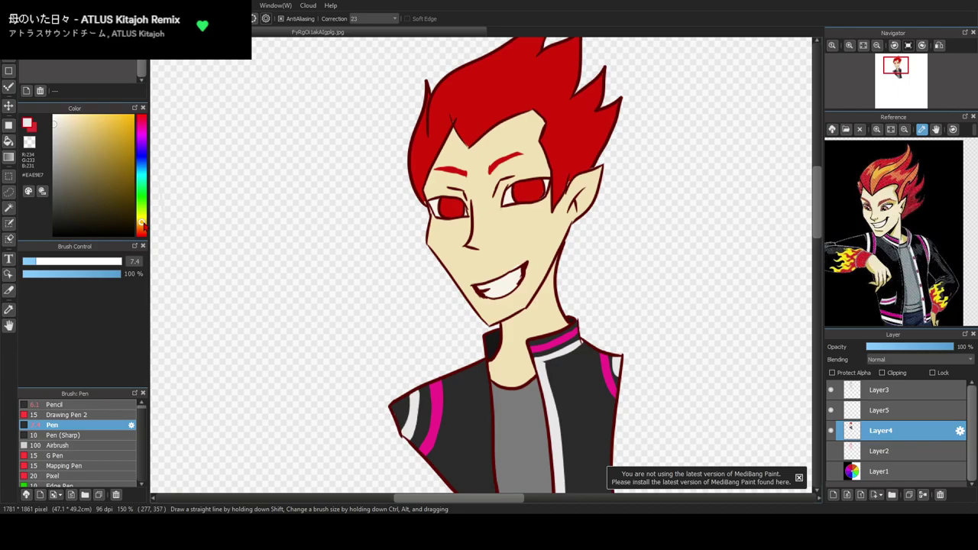
pyautogui.click(142, 227)
pyautogui.moveTo(117, 137); pyautogui.dragTo(131, 110)
pyautogui.scroll(2, 506, 98)
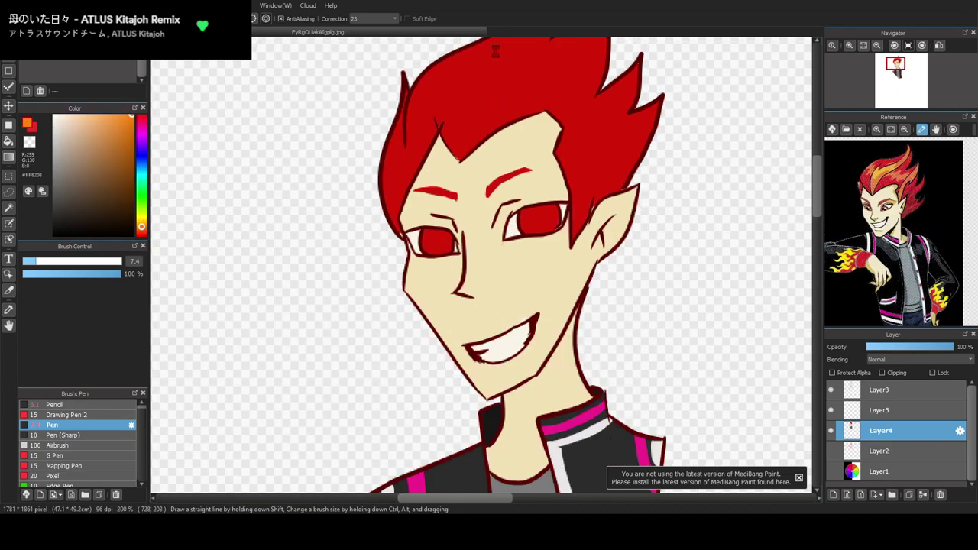
pyautogui.scroll(3, 811, 185)
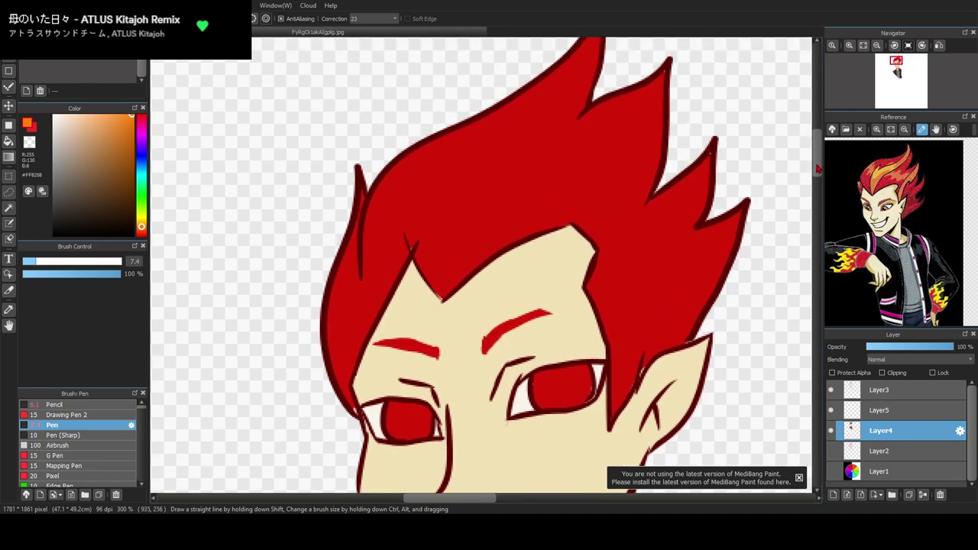
pyautogui.moveTo(444, 302)
pyautogui.mouseDown()
pyautogui.moveTo(429, 229)
pyautogui.moveTo(473, 181)
pyautogui.moveTo(489, 142)
pyautogui.moveTo(485, 188)
pyautogui.moveTo(516, 158)
pyautogui.moveTo(552, 81)
pyautogui.mouseUp()
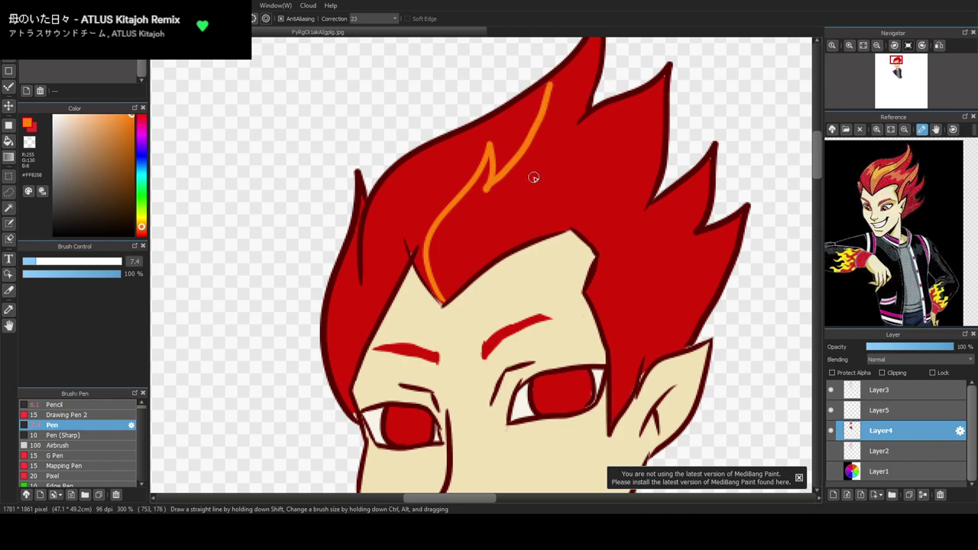
pyautogui.hotkey('ctrl', 'z')
pyautogui.moveTo(443, 299)
pyautogui.mouseDown()
pyautogui.moveTo(434, 201)
pyautogui.moveTo(507, 116)
pyautogui.moveTo(489, 163)
pyautogui.moveTo(585, 46)
pyautogui.moveTo(593, 64)
pyautogui.moveTo(587, 45)
pyautogui.moveTo(569, 134)
pyautogui.moveTo(463, 282)
pyautogui.mouseUp()
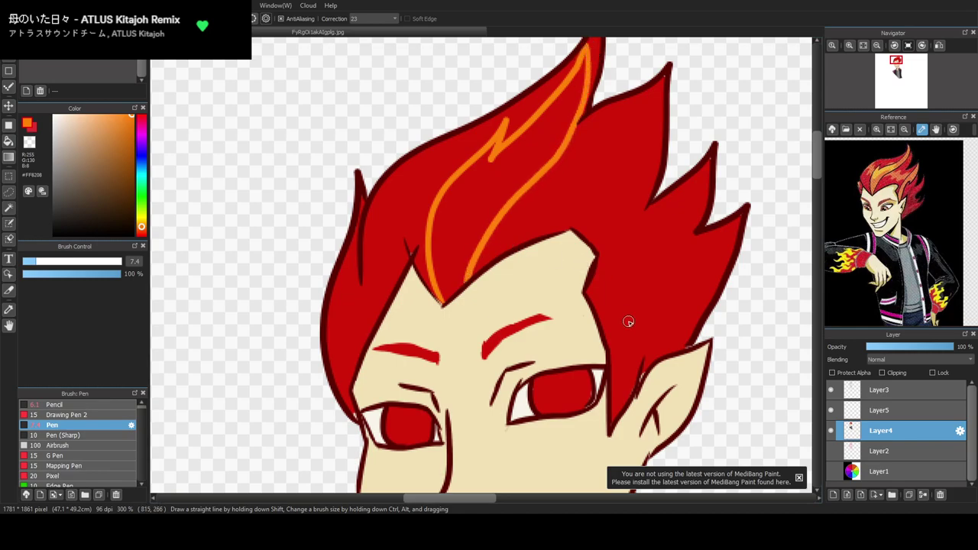
# Outline a second orange streak in the hair above the ear and paint one along the lock on the opposite side of the face
pyautogui.moveTo(608, 353)
pyautogui.mouseDown()
pyautogui.moveTo(620, 270)
pyautogui.moveTo(661, 188)
pyautogui.mouseUp()
pyautogui.hotkey('ctrl', 'z')
pyautogui.moveTo(616, 365)
pyautogui.mouseDown()
pyautogui.moveTo(629, 271)
pyautogui.moveTo(697, 177)
pyautogui.mouseUp()
pyautogui.moveTo(697, 230)
pyautogui.mouseDown()
pyautogui.moveTo(664, 284)
pyautogui.moveTo(641, 376)
pyautogui.mouseUp()
pyautogui.scroll(-3, 549, 308)
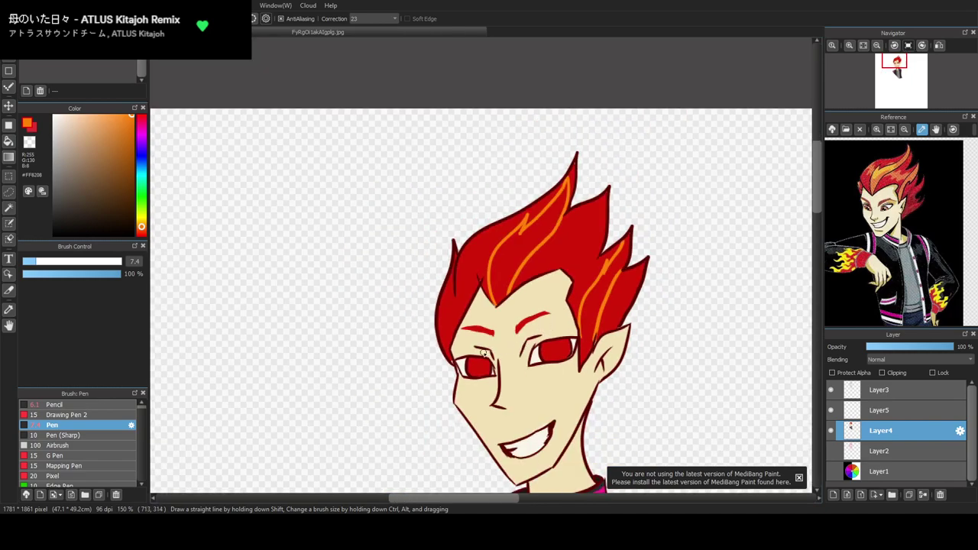
pyautogui.scroll(3, 463, 280)
pyautogui.moveTo(419, 296)
pyautogui.mouseDown()
pyautogui.moveTo(428, 231)
pyautogui.moveTo(406, 268)
pyautogui.moveTo(426, 326)
pyautogui.moveTo(407, 259)
pyautogui.moveTo(414, 290)
pyautogui.moveTo(412, 238)
pyautogui.moveTo(425, 318)
pyautogui.mouseUp()
# Fill the two outlined hair streaks, at the front and above the ear, with orange #FF8208
pyautogui.press('g')
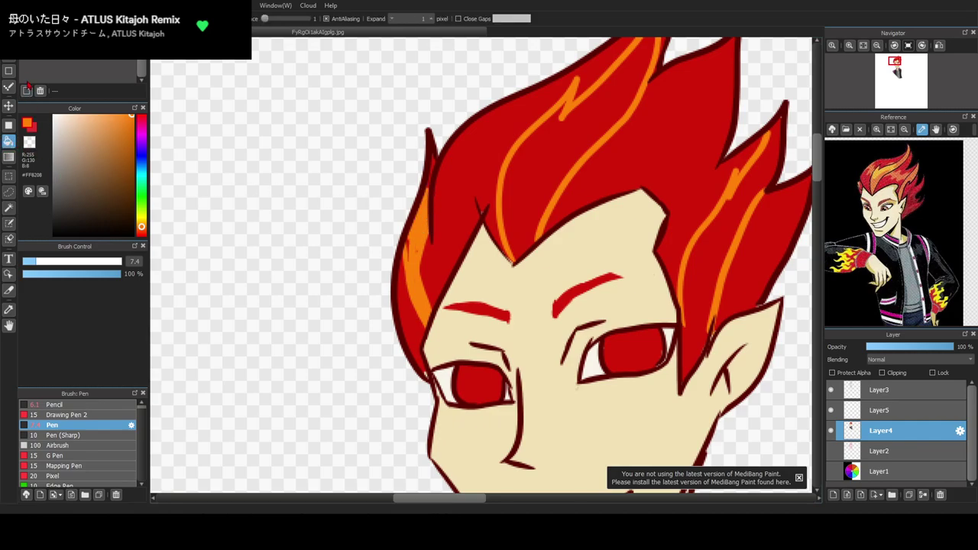
pyautogui.click(608, 103)
pyautogui.click(748, 199)
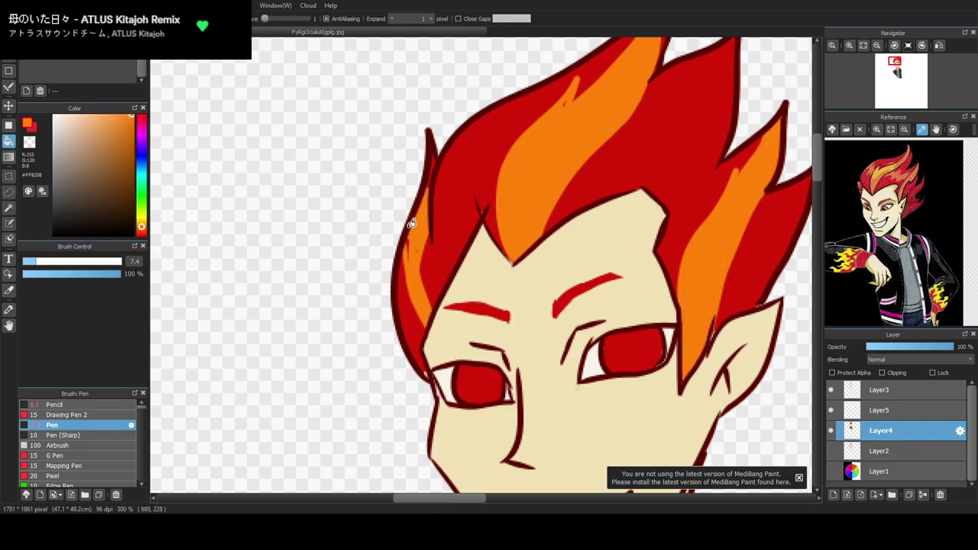
# Extend the orange into the thin side tuft and up to the tip of the tallest hair spike
pyautogui.press('b')
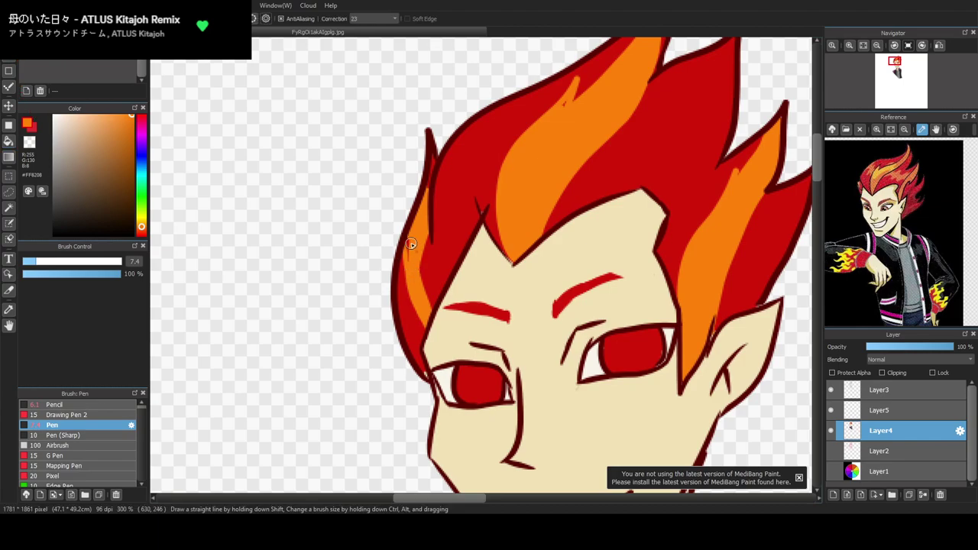
pyautogui.moveTo(418, 206)
pyautogui.mouseDown()
pyautogui.moveTo(431, 158)
pyautogui.moveTo(430, 190)
pyautogui.moveTo(428, 176)
pyautogui.mouseUp()
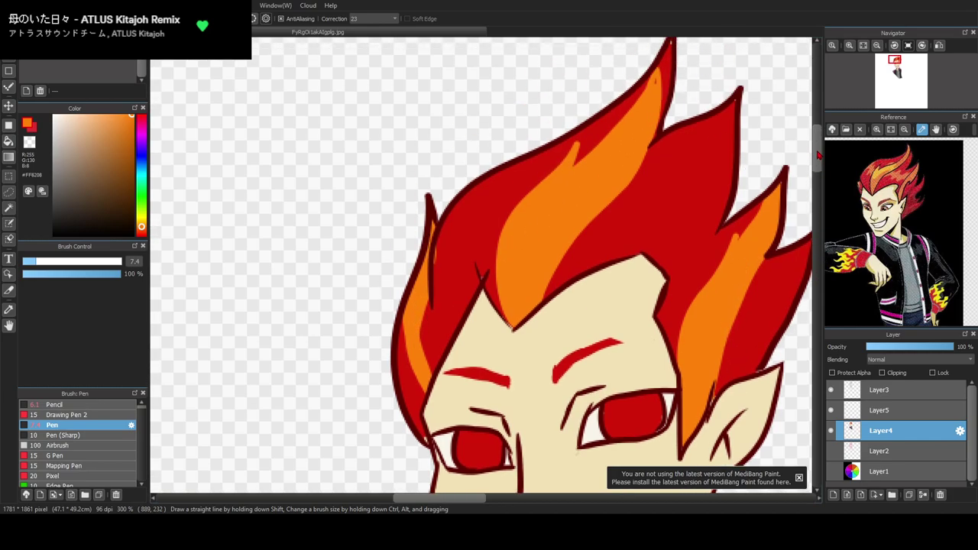
pyautogui.scroll(4, 816, 175)
pyautogui.moveTo(656, 162)
pyautogui.mouseDown()
pyautogui.moveTo(669, 120)
pyautogui.moveTo(657, 196)
pyautogui.mouseUp()
pyautogui.moveTo(663, 137)
pyautogui.mouseDown()
pyautogui.moveTo(662, 179)
pyautogui.moveTo(668, 145)
pyautogui.mouseUp()
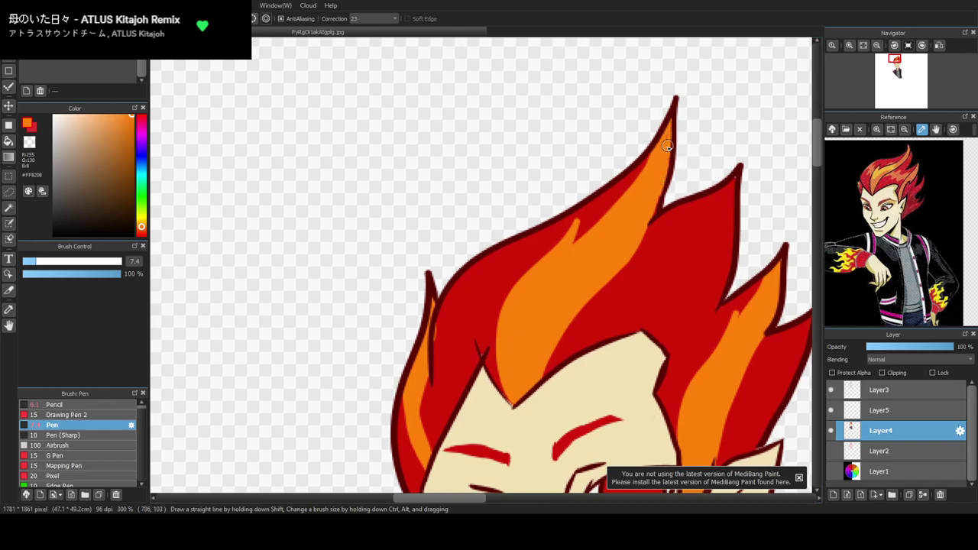
pyautogui.scroll(-5, 687, 291)
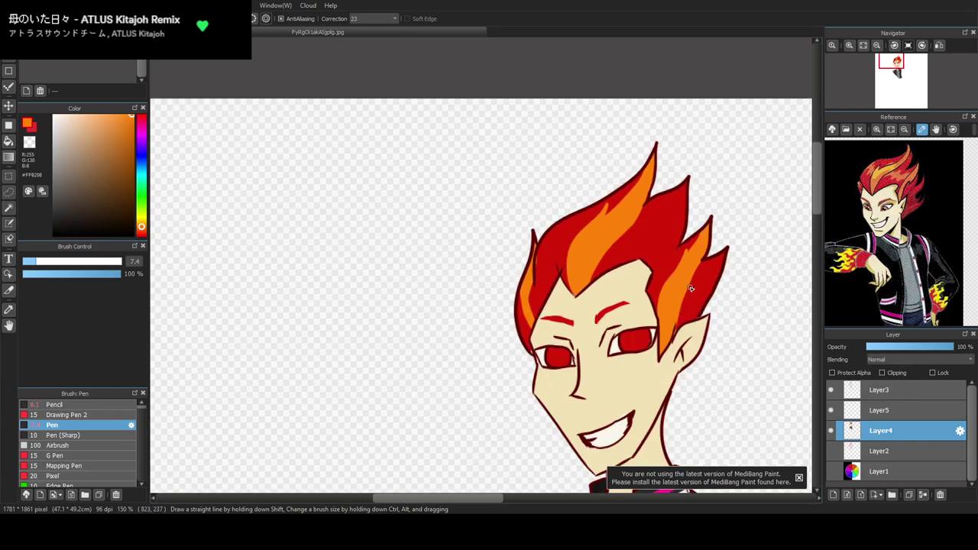
# Select Layer5 and set its blending mode to Multiply for shading
pyautogui.click(884, 413)
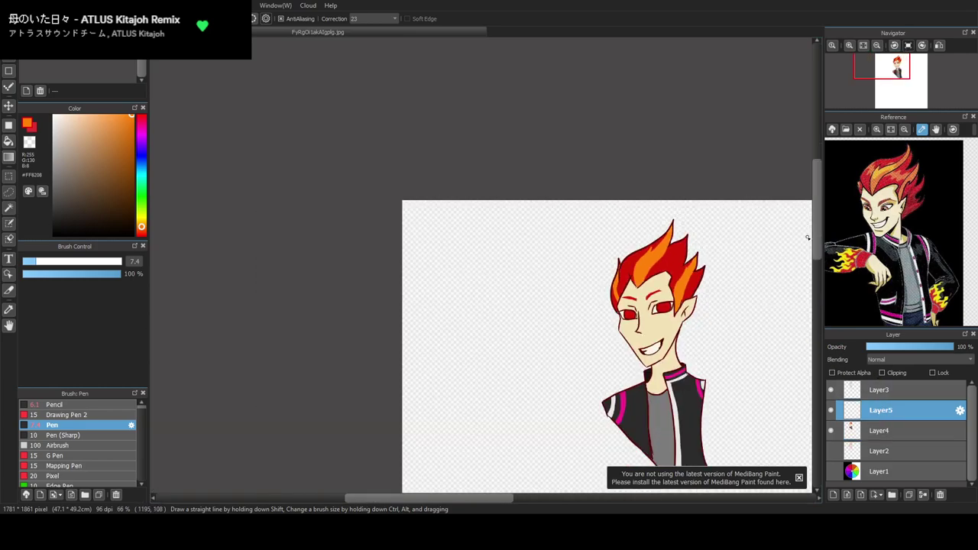
pyautogui.moveTo(821, 216); pyautogui.dragTo(821, 238)
pyautogui.scroll(3, 679, 203)
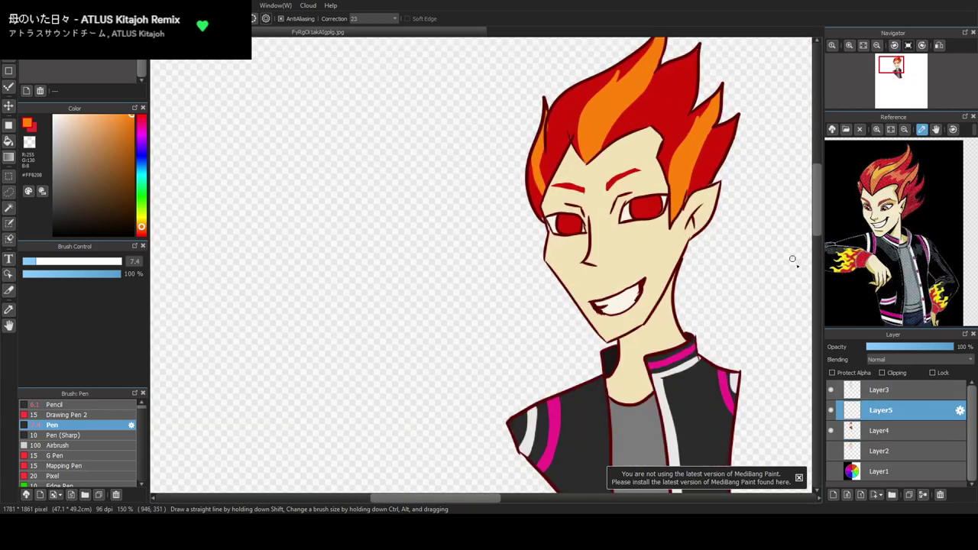
pyautogui.click(892, 360)
pyautogui.click(896, 379)
# Sample the skin tone, adjust it to #E6D2A0 and paint a shadow along the forehead beneath the hairline
pyautogui.scroll(2, 639, 143)
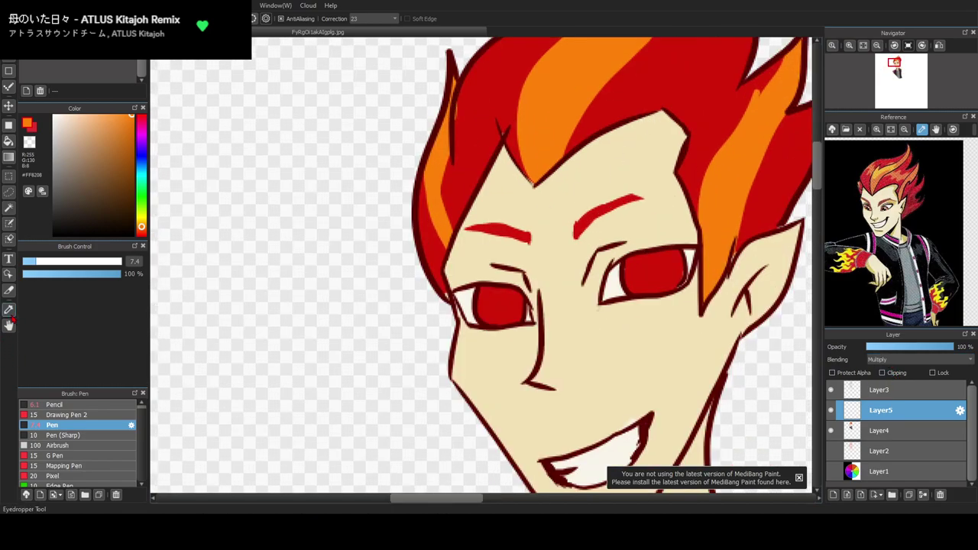
pyautogui.click(8, 308)
pyautogui.click(510, 191)
pyautogui.click(77, 126)
pyautogui.press('p')
pyautogui.moveTo(498, 156)
pyautogui.mouseDown()
pyautogui.moveTo(538, 207)
pyautogui.moveTo(577, 163)
pyautogui.moveTo(652, 131)
pyautogui.moveTo(694, 239)
pyautogui.mouseUp()
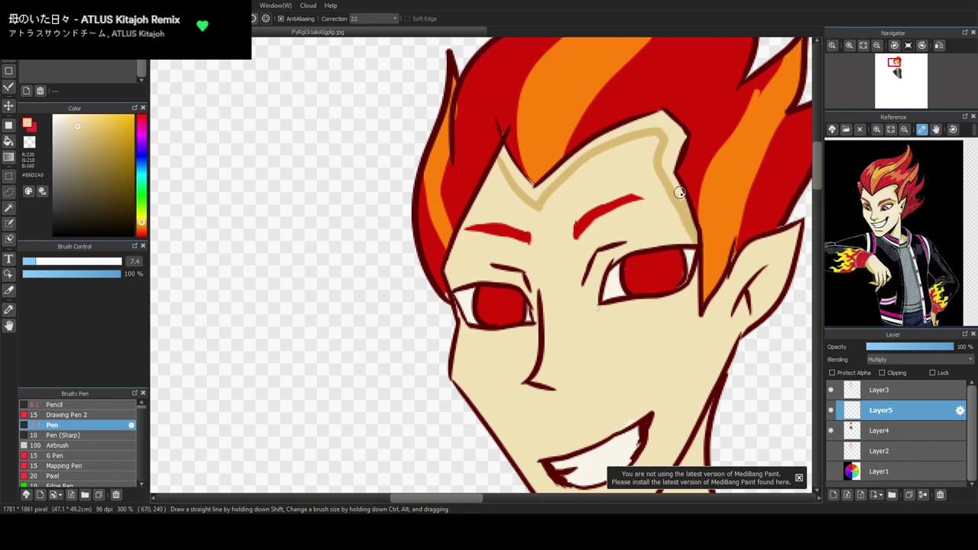
pyautogui.moveTo(677, 192)
pyautogui.mouseDown()
pyautogui.moveTo(670, 147)
pyautogui.moveTo(665, 174)
pyautogui.moveTo(671, 138)
pyautogui.moveTo(664, 165)
pyautogui.moveTo(682, 135)
pyautogui.moveTo(667, 117)
pyautogui.moveTo(587, 150)
pyautogui.moveTo(536, 200)
pyautogui.moveTo(561, 165)
pyautogui.moveTo(540, 194)
pyautogui.moveTo(569, 158)
pyautogui.moveTo(629, 121)
pyautogui.moveTo(609, 138)
pyautogui.moveTo(666, 113)
pyautogui.moveTo(587, 156)
pyautogui.moveTo(620, 133)
pyautogui.moveTo(588, 152)
pyautogui.moveTo(615, 134)
pyautogui.moveTo(599, 147)
pyautogui.moveTo(669, 131)
pyautogui.moveTo(661, 128)
pyautogui.moveTo(676, 143)
pyautogui.moveTo(661, 120)
pyautogui.moveTo(663, 144)
pyautogui.moveTo(652, 131)
pyautogui.moveTo(677, 140)
pyautogui.mouseUp()
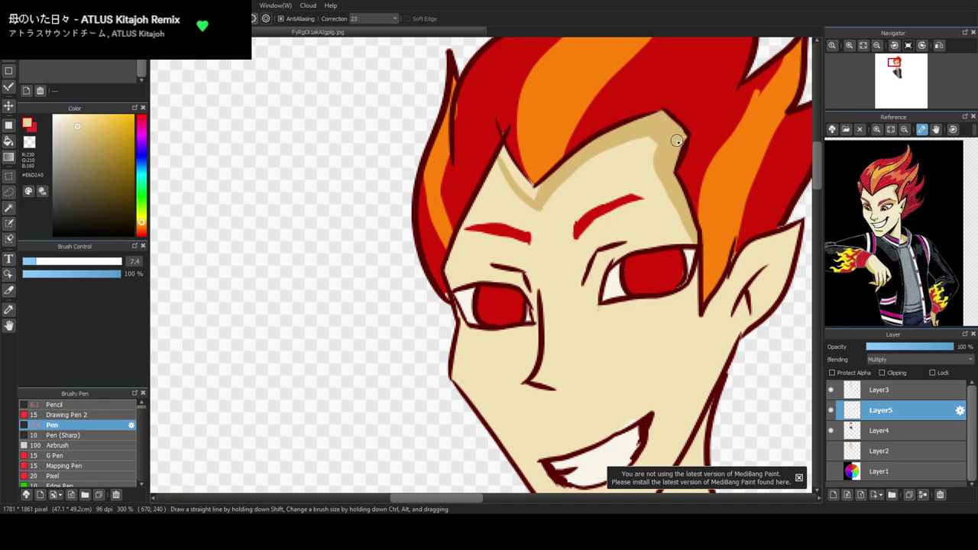
pyautogui.moveTo(504, 155)
pyautogui.mouseDown()
pyautogui.moveTo(538, 197)
pyautogui.moveTo(501, 150)
pyautogui.moveTo(451, 270)
pyautogui.moveTo(452, 285)
pyautogui.moveTo(513, 274)
pyautogui.moveTo(528, 289)
pyautogui.moveTo(506, 274)
pyautogui.moveTo(515, 271)
pyautogui.mouseUp()
# Shade the eyelid crease of the eye nearer the ear and the ear's outer rim with the same skin shadow colour
pyautogui.moveTo(585, 282); pyautogui.dragTo(621, 246)
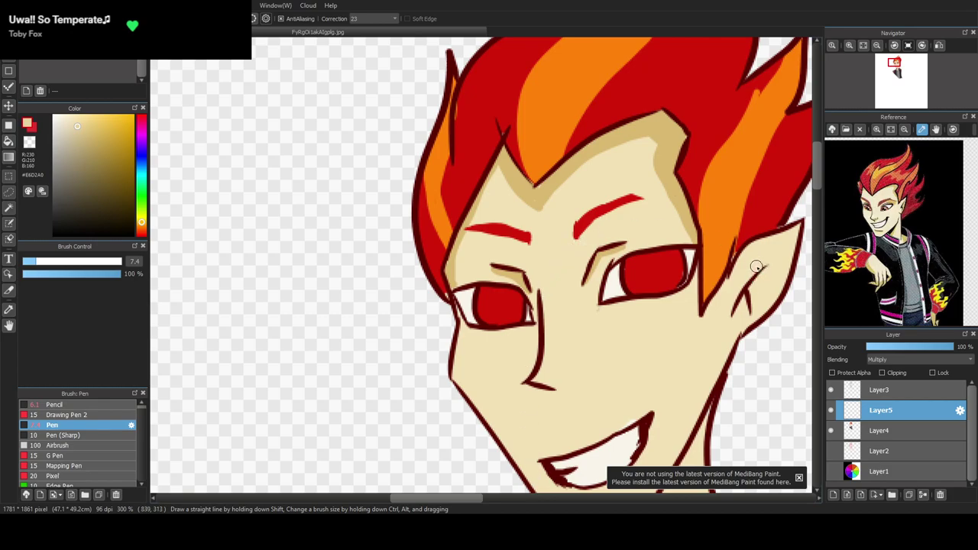
pyautogui.moveTo(795, 231); pyautogui.dragTo(753, 326)
pyautogui.moveTo(787, 267)
pyautogui.mouseDown()
pyautogui.moveTo(790, 251)
pyautogui.moveTo(750, 297)
pyautogui.moveTo(758, 312)
pyautogui.mouseUp()
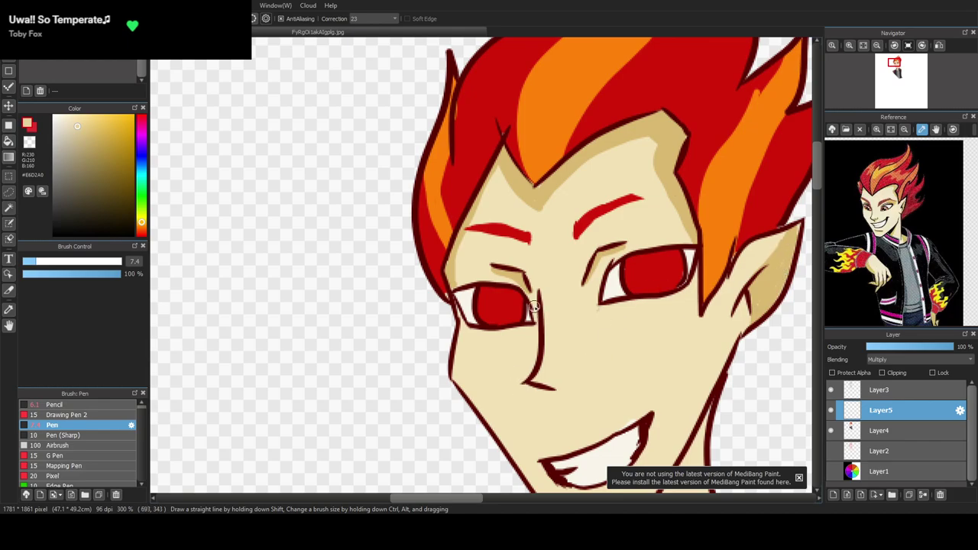
# Paint a thin skin shadow along the bridge of the nose and around its tip
pyautogui.moveTo(539, 312)
pyautogui.mouseDown()
pyautogui.moveTo(542, 349)
pyautogui.moveTo(527, 380)
pyautogui.moveTo(534, 298)
pyautogui.moveTo(536, 351)
pyautogui.moveTo(542, 389)
pyautogui.mouseUp()
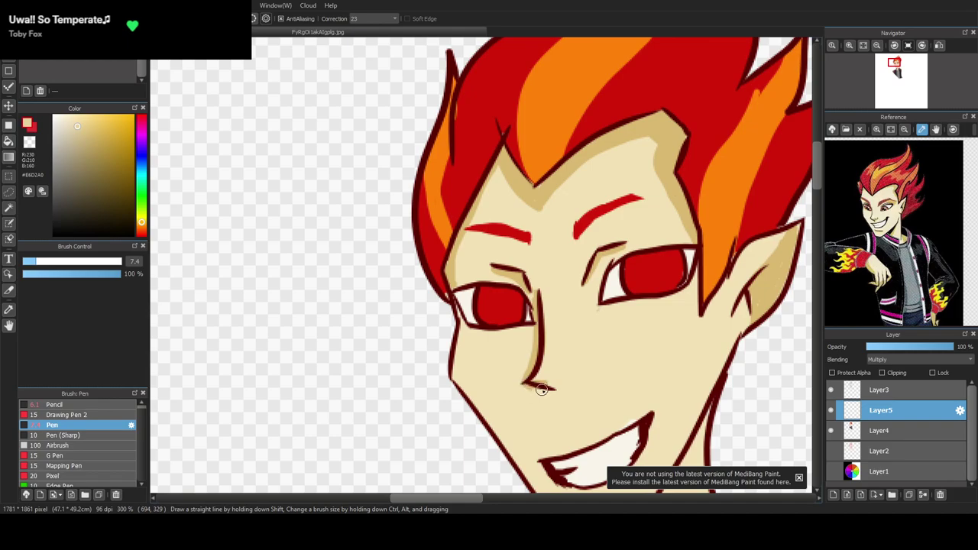
pyautogui.press('e')
pyautogui.press('b')
pyautogui.moveTo(518, 388)
pyautogui.mouseDown()
pyautogui.moveTo(535, 345)
pyautogui.moveTo(528, 355)
pyautogui.mouseUp()
pyautogui.scroll(-4, 696, 248)
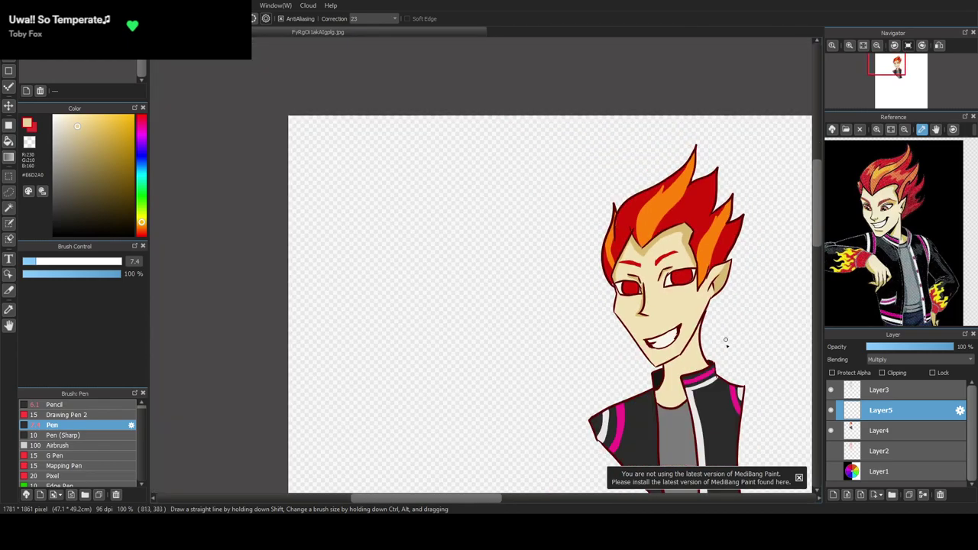
# Draw a shadow edge across the neck below the jaw and fill the area between it and the chin with #E6D2A0
pyautogui.scroll(4, 686, 388)
pyautogui.moveTo(627, 374)
pyautogui.mouseDown()
pyautogui.moveTo(721, 258)
pyautogui.moveTo(731, 205)
pyautogui.mouseUp()
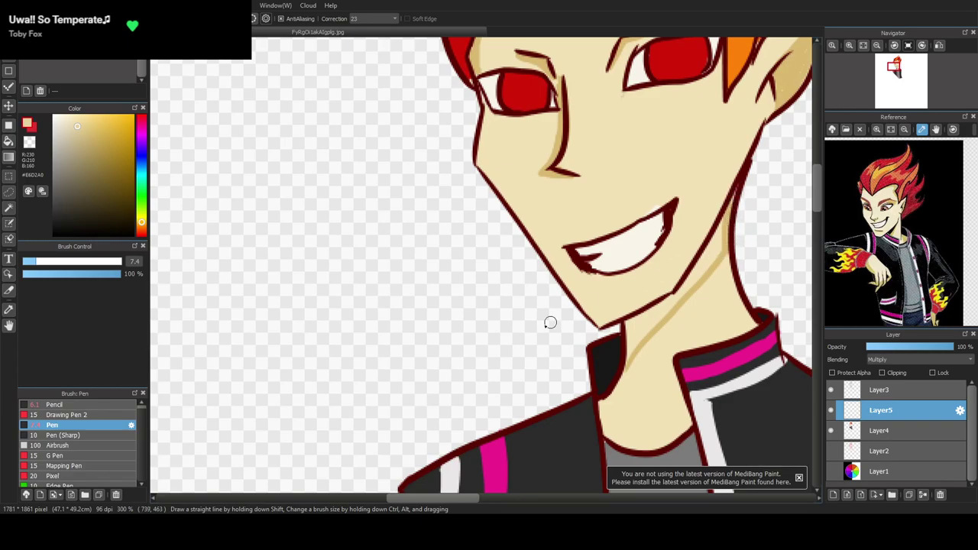
pyautogui.click(9, 141)
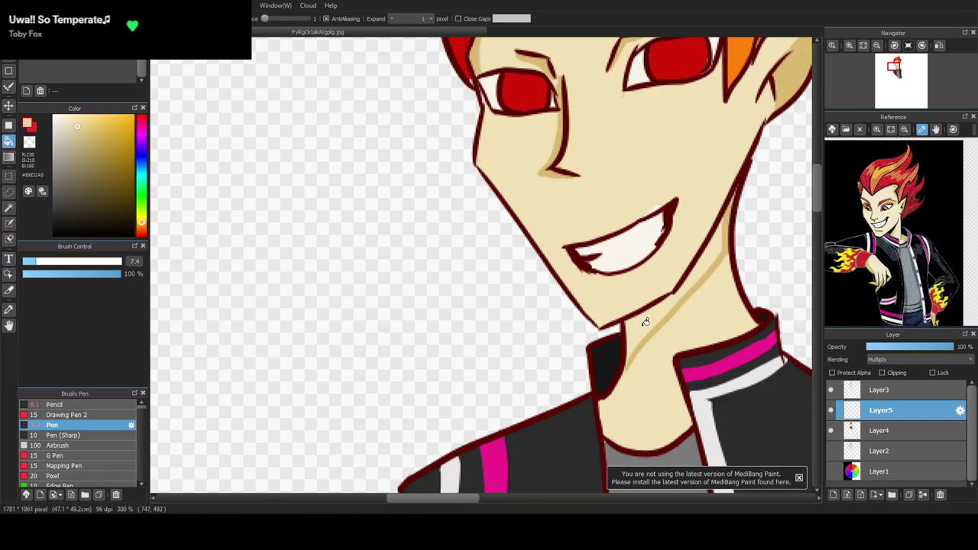
pyautogui.click(656, 314)
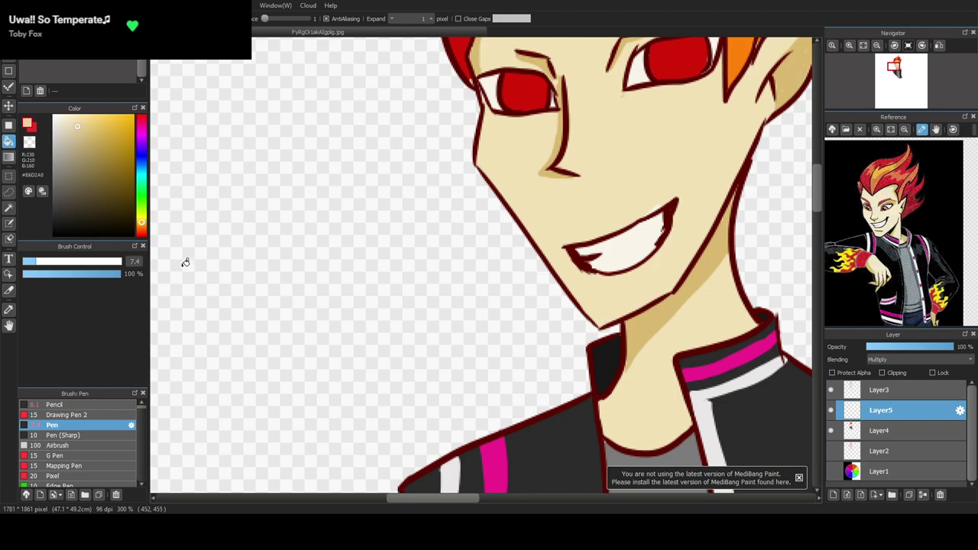
pyautogui.click(9, 157)
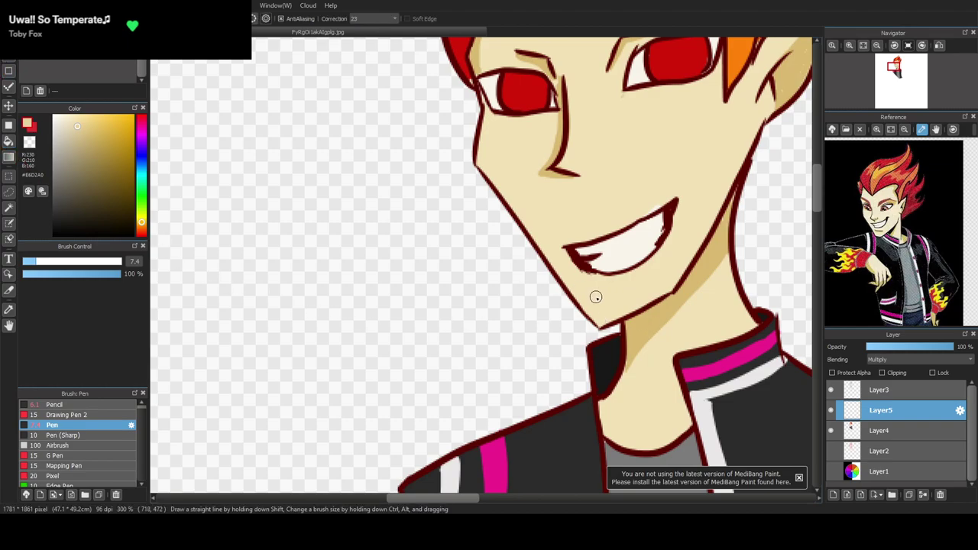
# Sample the shirt grey, darken it to #626262 and draw a vertical shadow edge along each side of the shirt beside the jacket
pyautogui.scroll(-3, 596, 297)
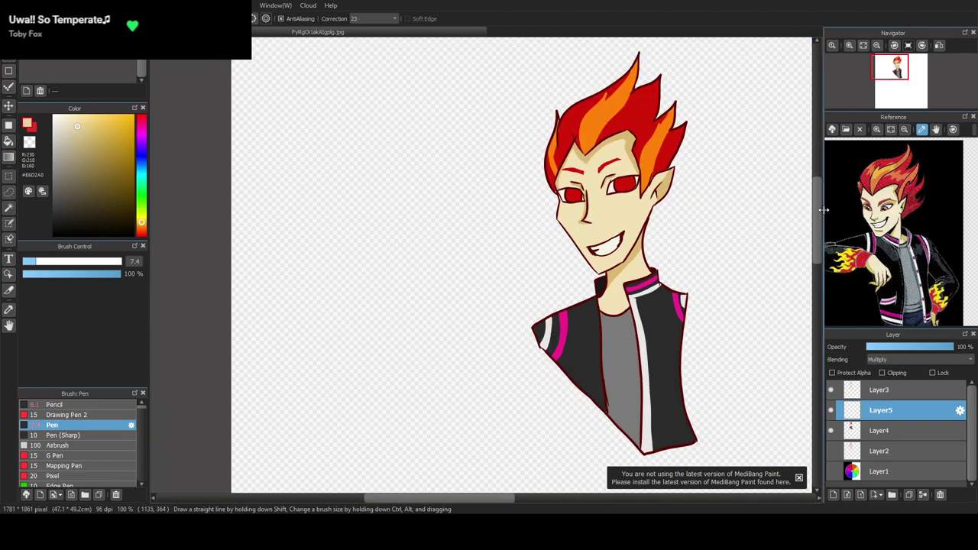
pyautogui.moveTo(818, 219)
pyautogui.mouseDown()
pyautogui.moveTo(819, 203)
pyautogui.moveTo(819, 236)
pyautogui.mouseUp()
pyautogui.scroll(1, 639, 253)
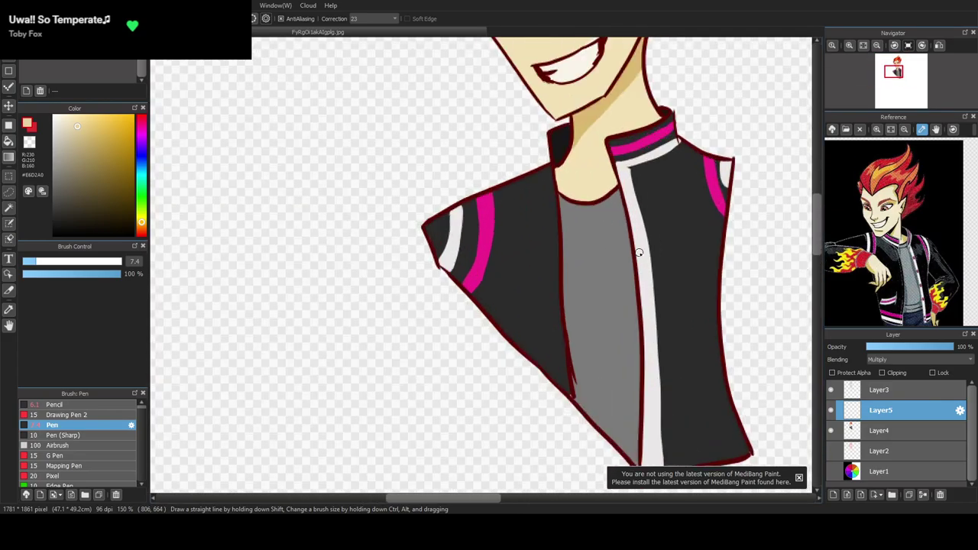
pyautogui.click(9, 310)
pyautogui.click(613, 277)
pyautogui.click(53, 190)
pyautogui.click(8, 37)
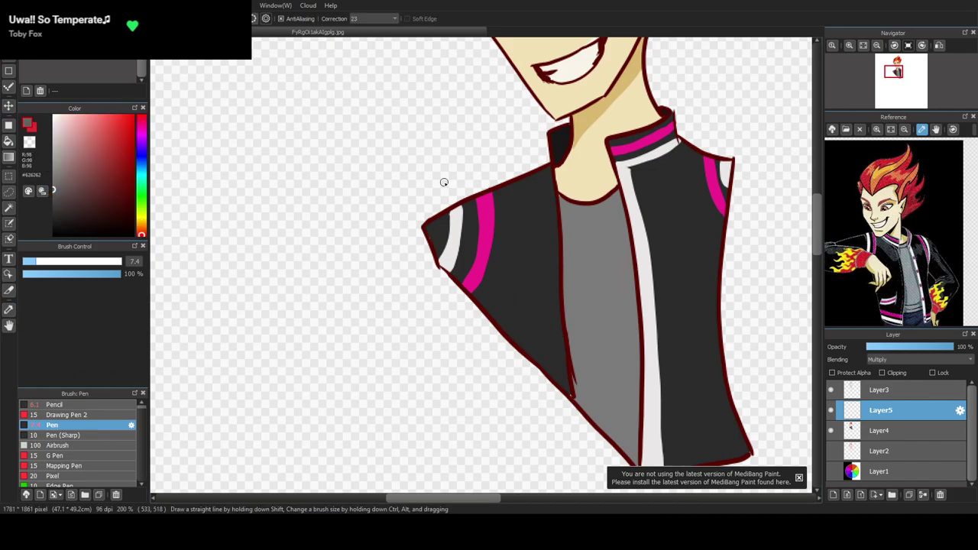
pyautogui.moveTo(568, 204); pyautogui.dragTo(588, 414)
pyautogui.moveTo(610, 200); pyautogui.dragTo(628, 426)
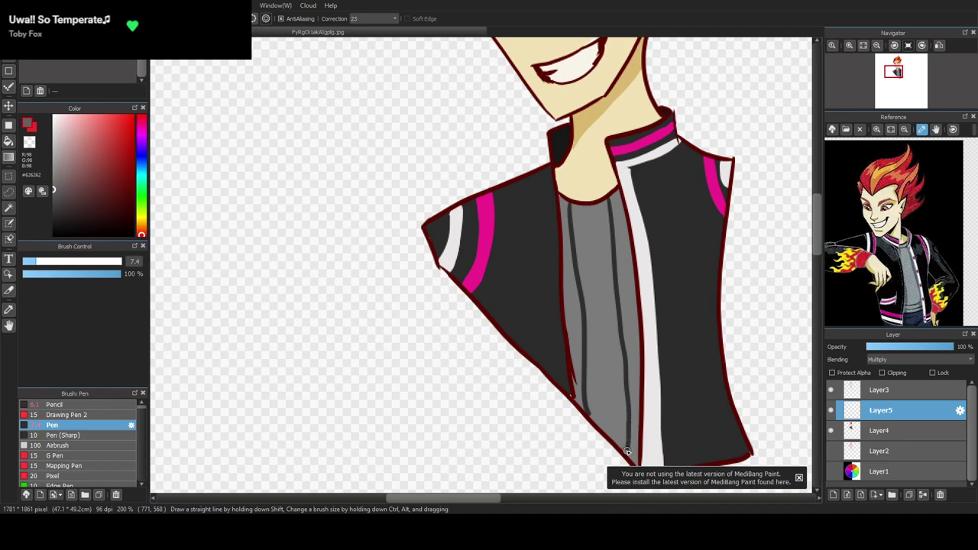
# Fill the strips between the shirt's shadow edges and the jacket on both sides with #626262
pyautogui.press('g')
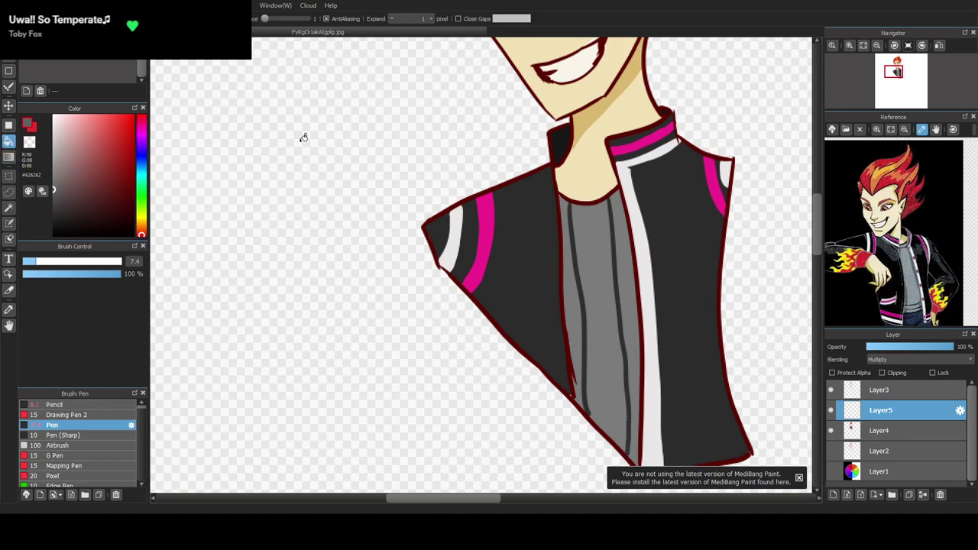
pyautogui.click(570, 229)
pyautogui.click(628, 229)
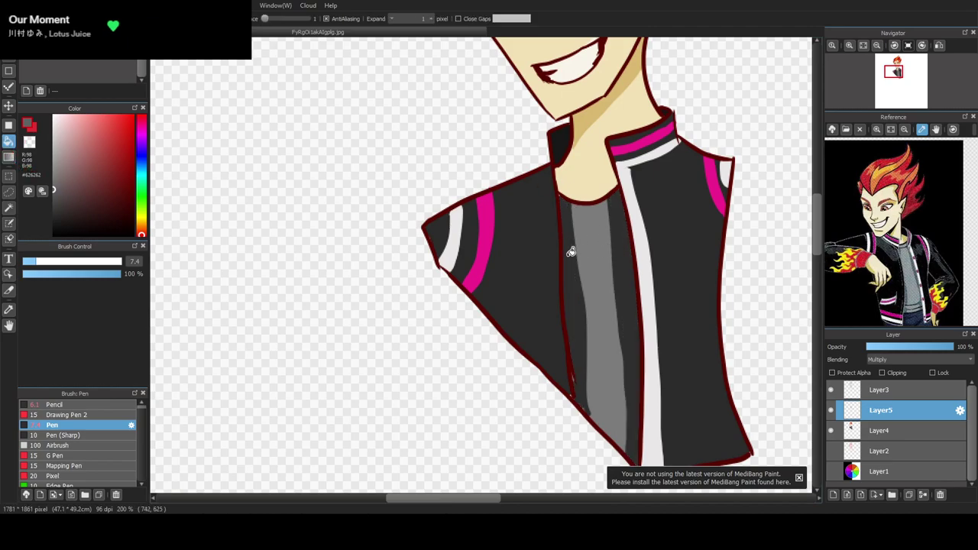
# Paint a dark red #A10B00 shadow across the upper part of both irises on Layer5 with the Pen
pyautogui.click(8, 38)
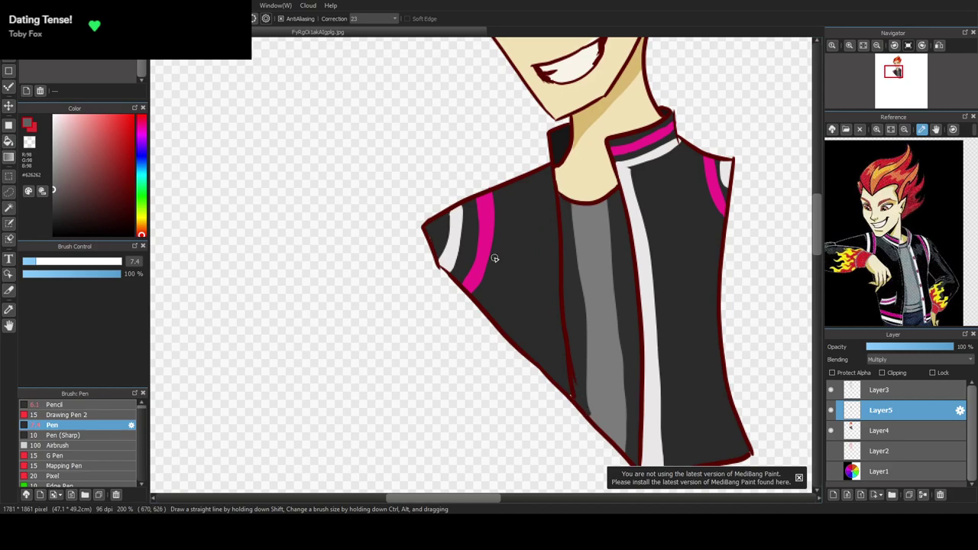
pyautogui.scroll(-5, 497, 258)
pyautogui.scroll(4, 530, 356)
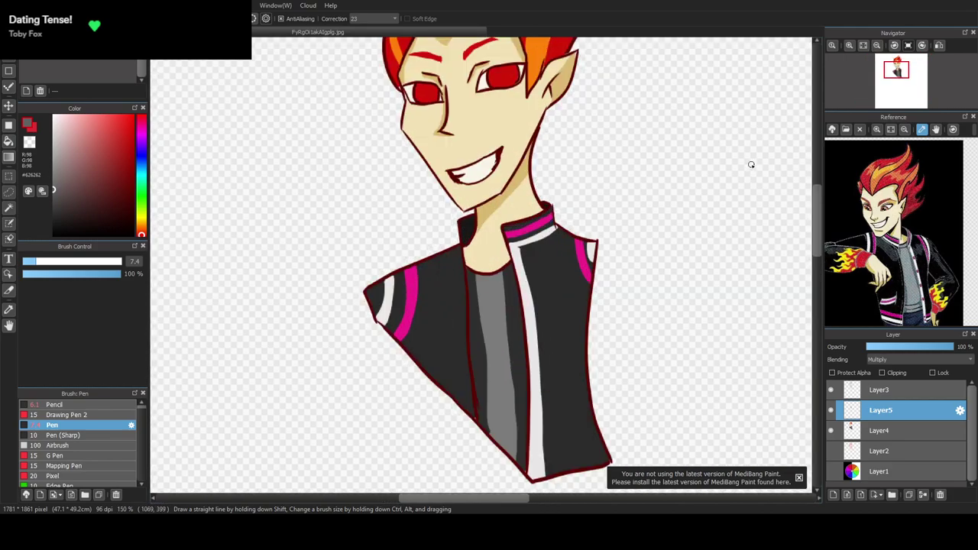
pyautogui.moveTo(817, 223); pyautogui.dragTo(817, 213)
pyautogui.scroll(4, 497, 115)
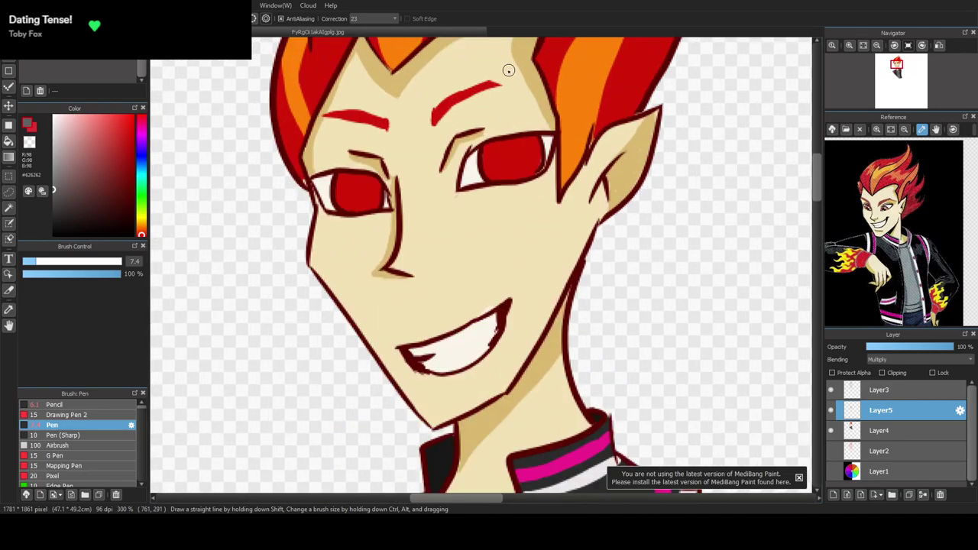
pyautogui.click(124, 123)
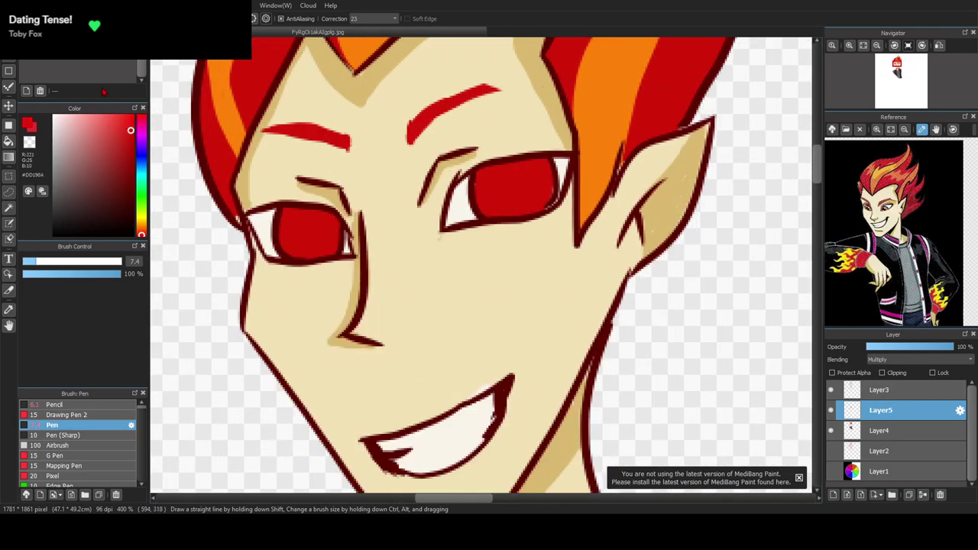
pyautogui.moveTo(485, 181)
pyautogui.mouseDown()
pyautogui.moveTo(534, 162)
pyautogui.moveTo(479, 186)
pyautogui.moveTo(525, 169)
pyautogui.moveTo(510, 152)
pyautogui.moveTo(462, 176)
pyautogui.moveTo(512, 179)
pyautogui.moveTo(477, 189)
pyautogui.moveTo(536, 166)
pyautogui.moveTo(479, 184)
pyautogui.moveTo(482, 168)
pyautogui.moveTo(547, 160)
pyautogui.moveTo(516, 164)
pyautogui.moveTo(549, 165)
pyautogui.moveTo(490, 188)
pyautogui.moveTo(552, 163)
pyautogui.mouseUp()
pyautogui.click(132, 159)
pyautogui.moveTo(301, 223)
pyautogui.mouseDown()
pyautogui.moveTo(338, 228)
pyautogui.moveTo(312, 214)
pyautogui.moveTo(283, 224)
pyautogui.moveTo(287, 212)
pyautogui.moveTo(331, 215)
pyautogui.moveTo(286, 211)
pyautogui.mouseUp()
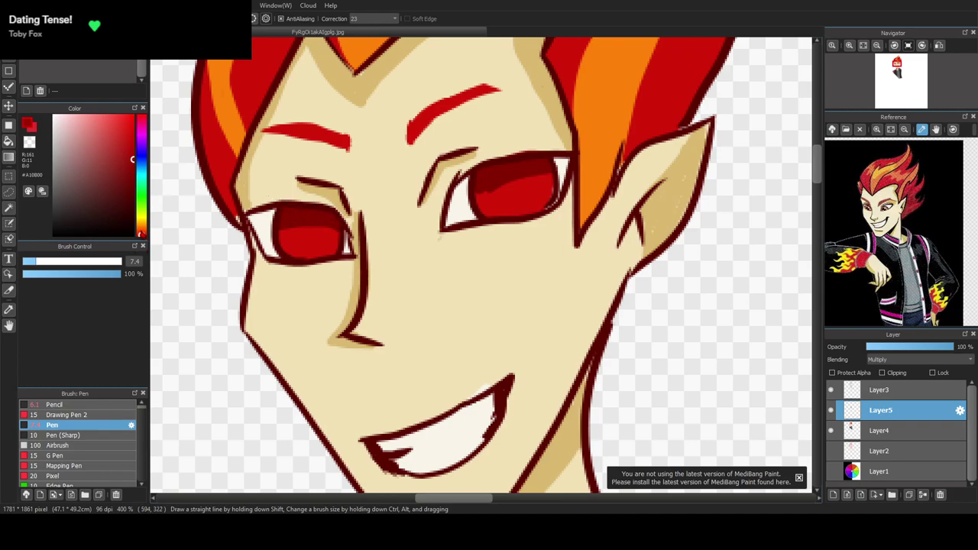
# Paint a short orange #F7740C highlight across the lower part of each iris on Layer3
pyautogui.click(141, 227)
pyautogui.click(130, 119)
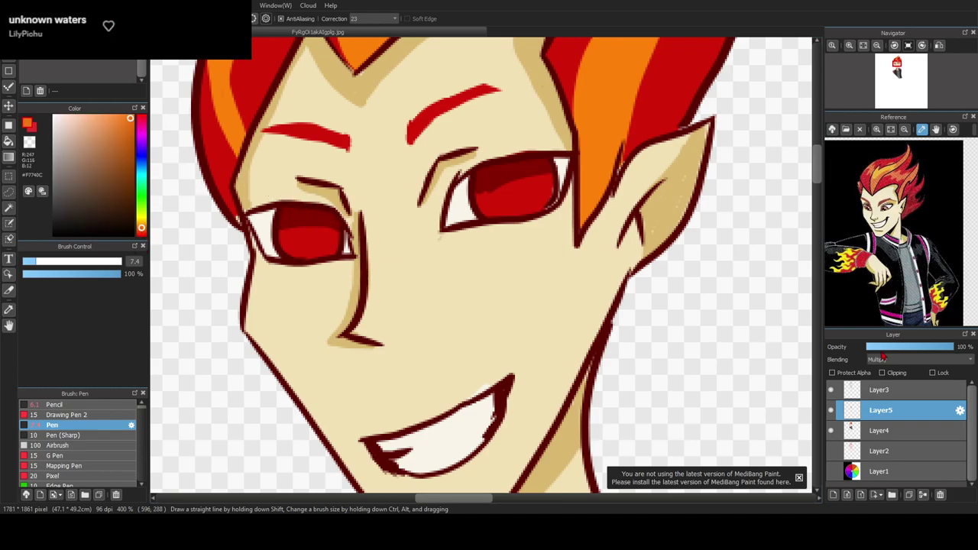
pyautogui.click(905, 391)
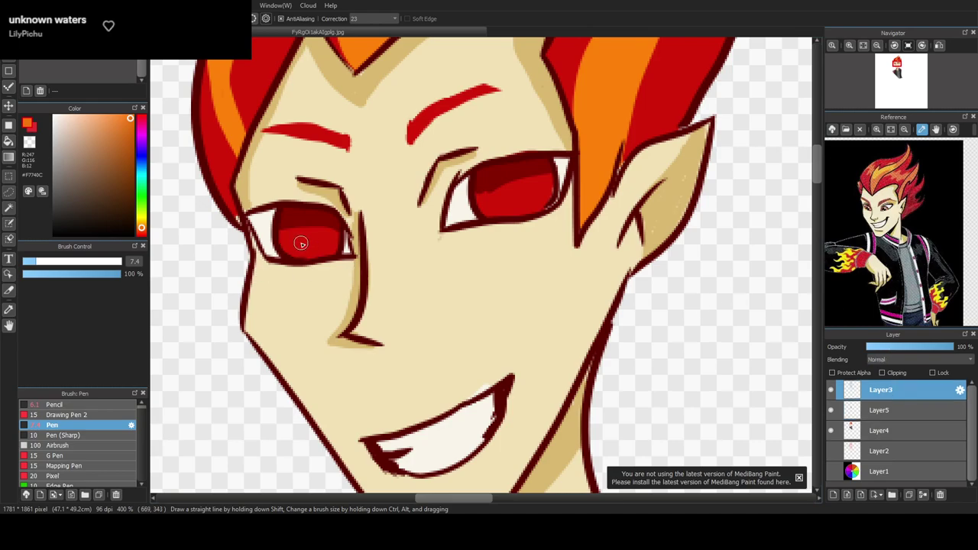
pyautogui.moveTo(291, 247); pyautogui.dragTo(320, 247)
pyautogui.moveTo(507, 209); pyautogui.dragTo(533, 205)
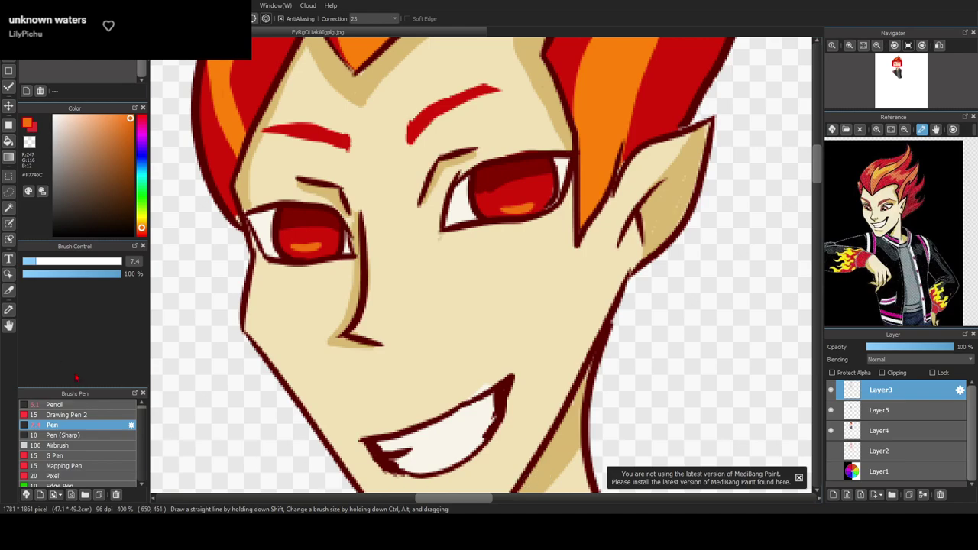
# Dot a white glint near the upper edge of each iris, and add black #000000 pupils at the iris centres on Layer5
pyautogui.click(55, 116)
pyautogui.click(546, 163)
pyautogui.click(330, 218)
pyautogui.click(882, 410)
pyautogui.click(53, 234)
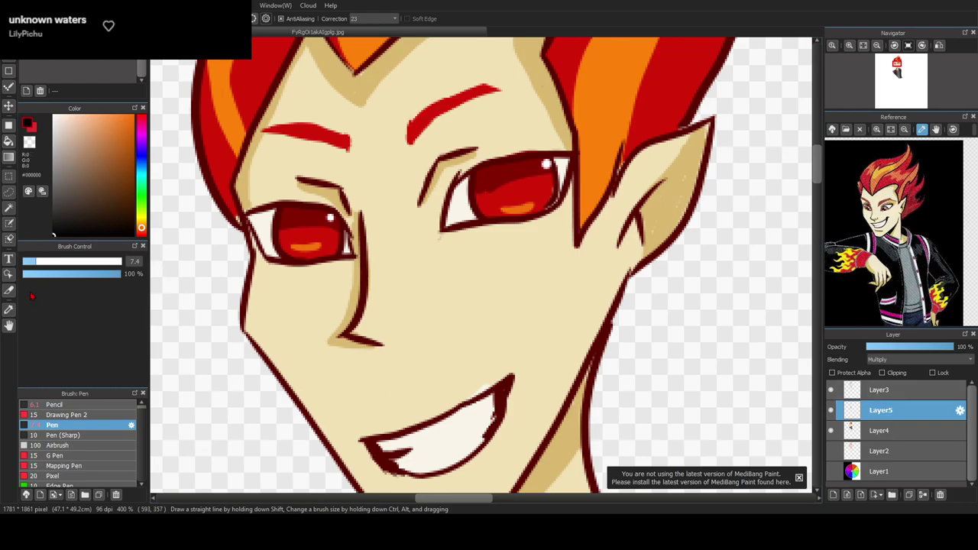
pyautogui.click(307, 231)
pyautogui.scroll(-6, 436, 220)
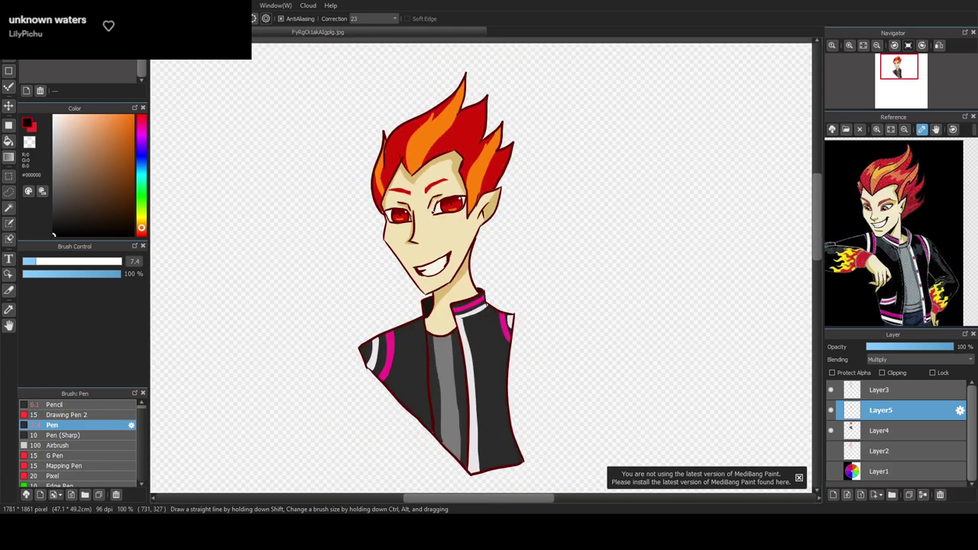
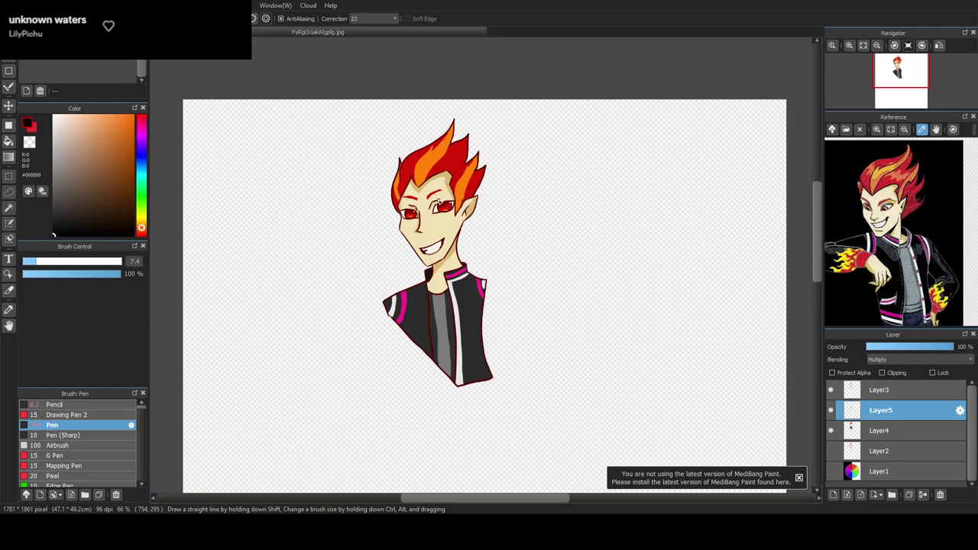
# Select the face skin on Layer4 with the Magic Wand, using a selection expansion of 1 pixel
pyautogui.scroll(3, 440, 206)
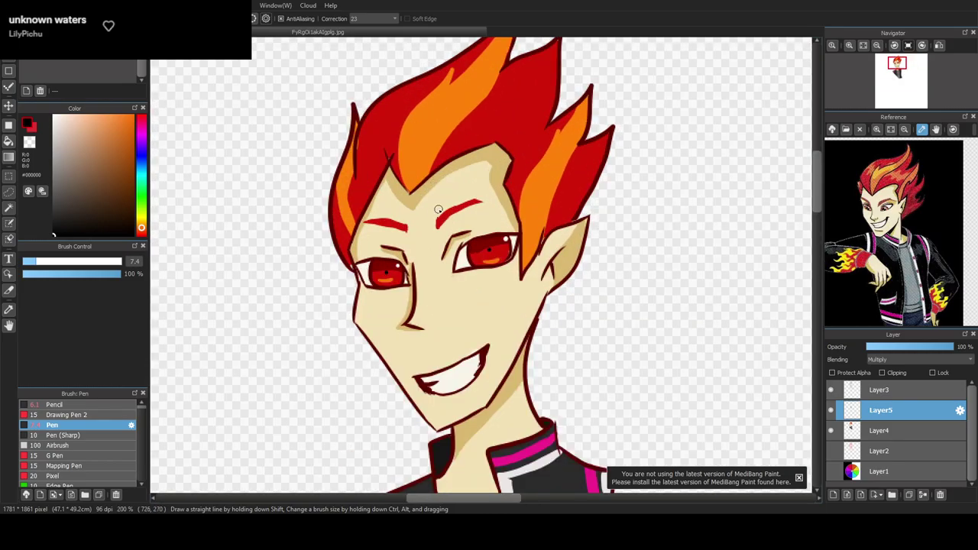
pyautogui.click(902, 431)
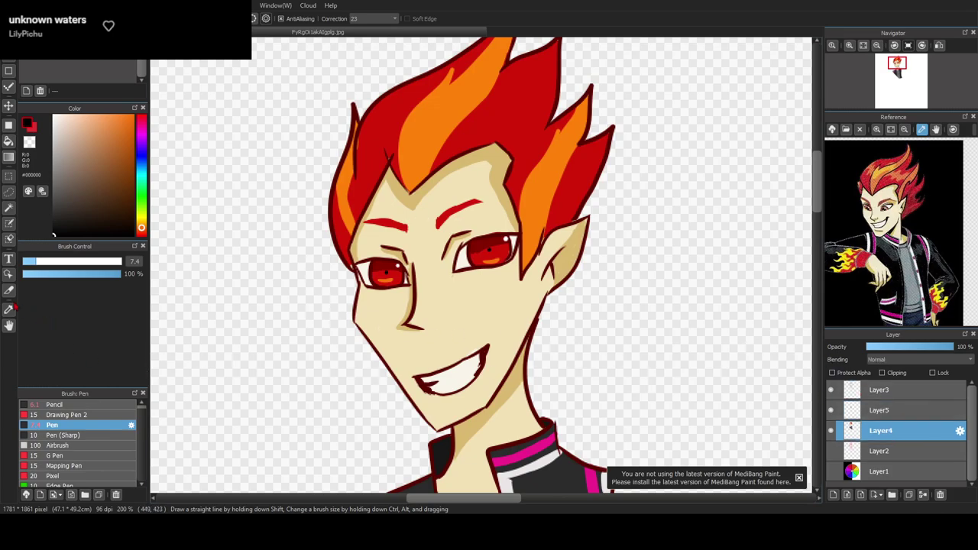
pyautogui.click(9, 207)
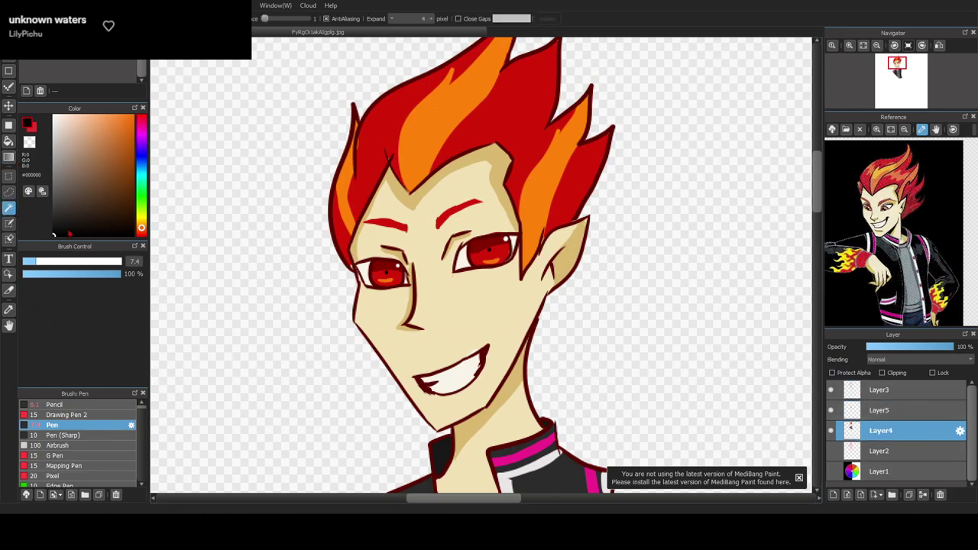
pyautogui.click(482, 307)
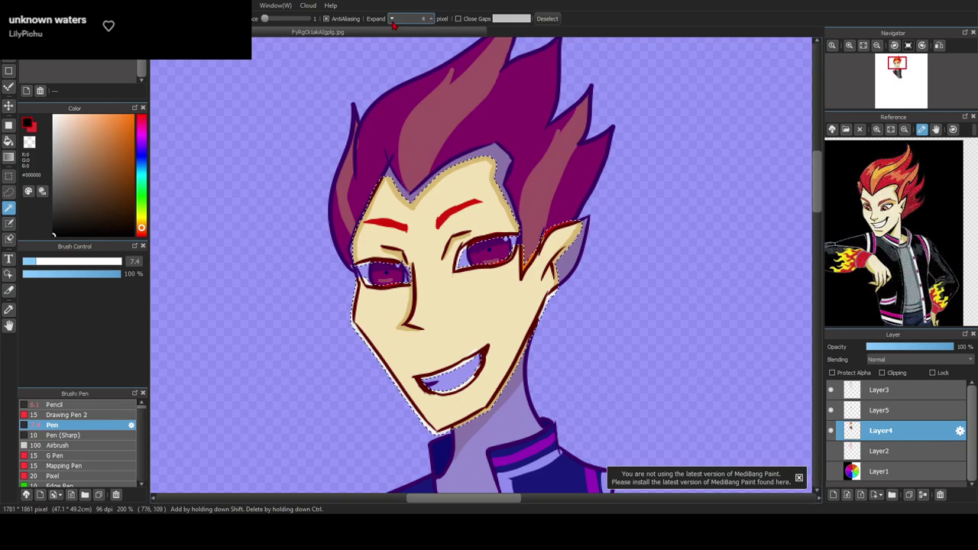
pyautogui.click(559, 19)
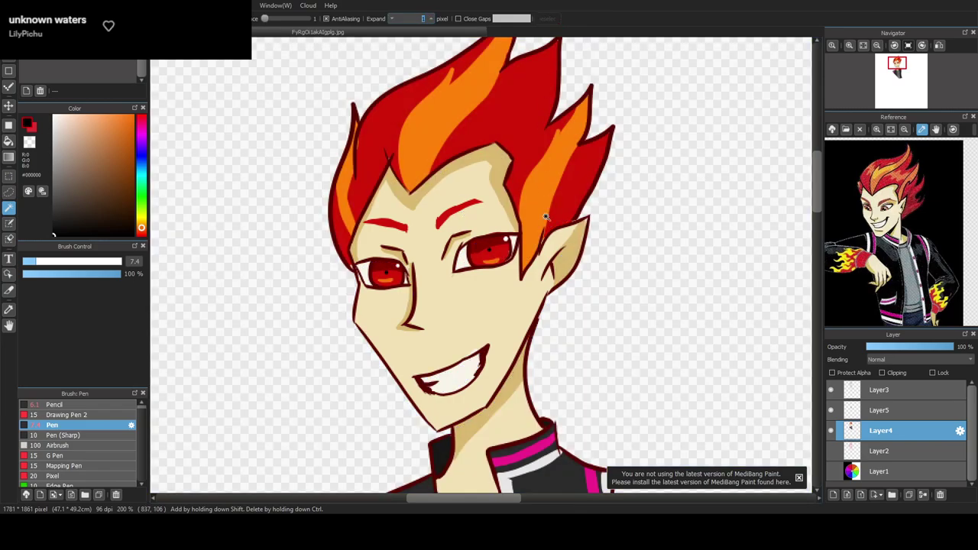
pyautogui.click(510, 315)
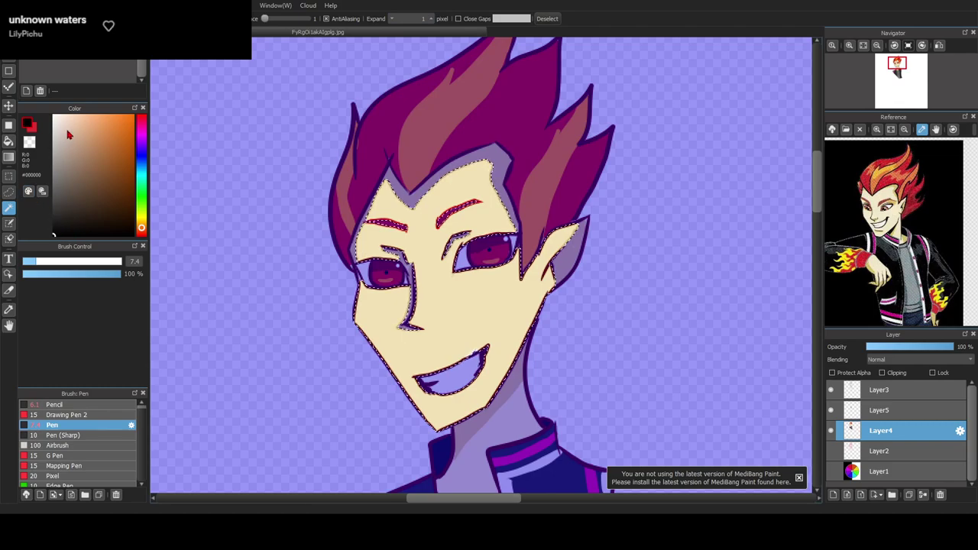
# Protect Layer4's alpha, airbrush a soft #FF0000 blush onto both cheeks within the face selection, and deselect
pyautogui.click(860, 373)
pyautogui.click(141, 117)
pyautogui.click(128, 118)
pyautogui.click(89, 447)
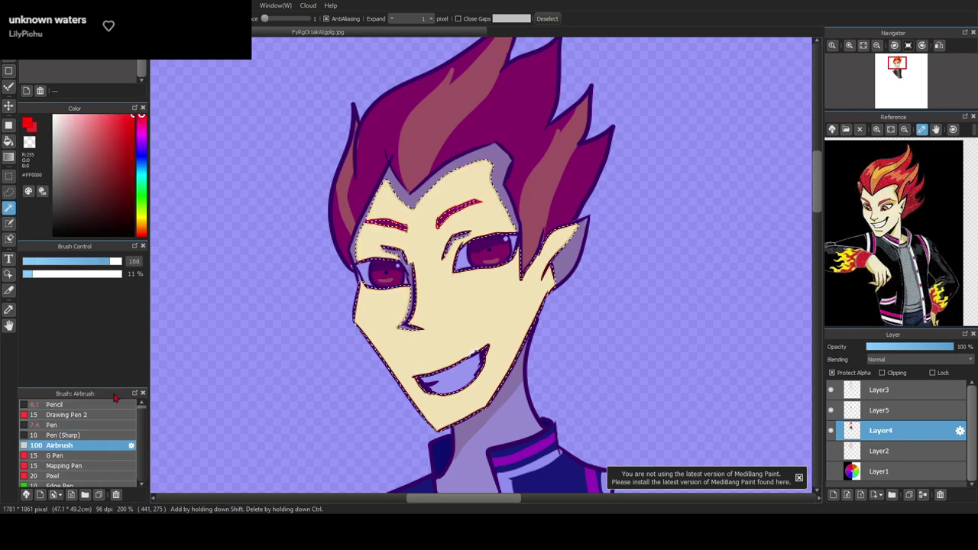
pyautogui.click(9, 36)
pyautogui.moveTo(354, 253)
pyautogui.mouseDown()
pyautogui.moveTo(364, 279)
pyautogui.moveTo(334, 352)
pyautogui.moveTo(355, 253)
pyautogui.mouseUp()
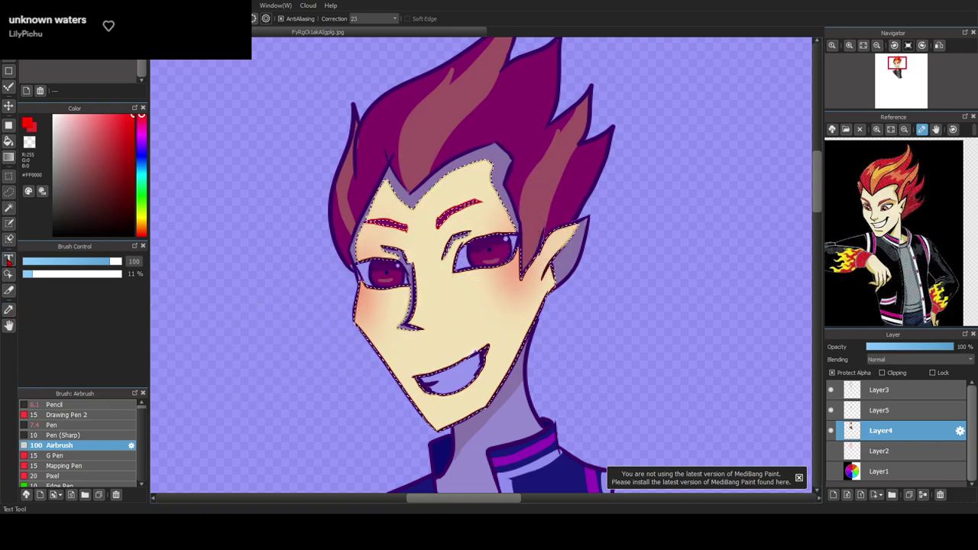
pyautogui.click(8, 207)
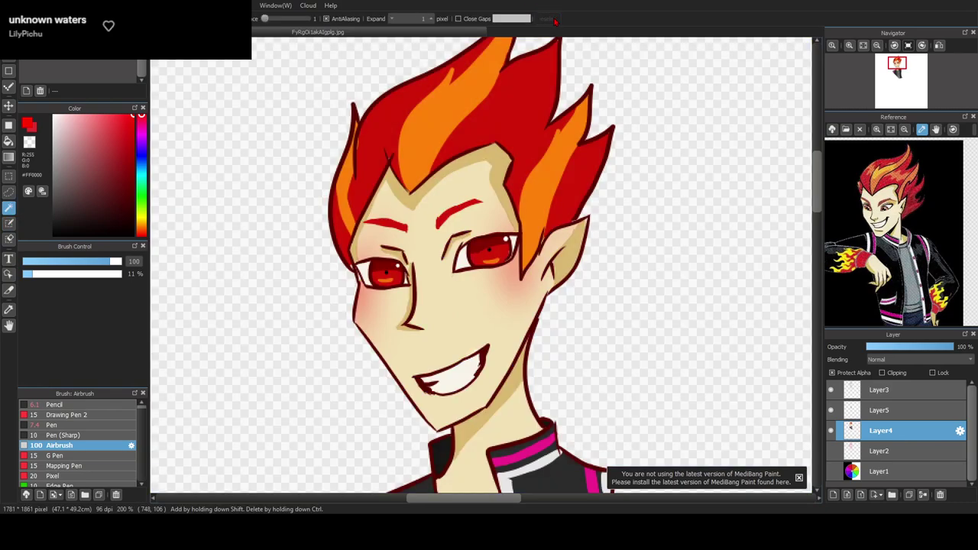
# Add a new layer above Layer5, set its blending mode to Overlay and choose the Pen brush
pyautogui.scroll(-3, 469, 196)
pyautogui.scroll(3, 494, 182)
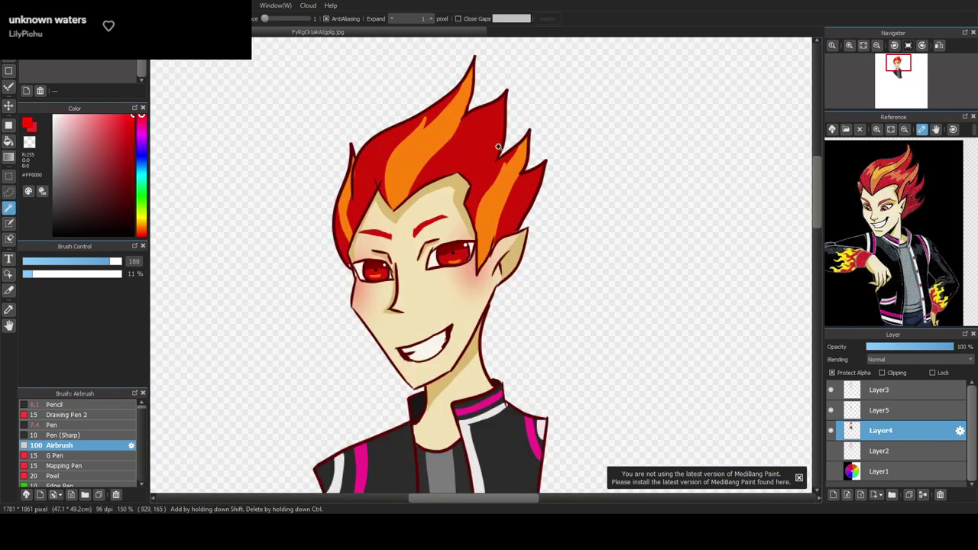
pyautogui.click(9, 38)
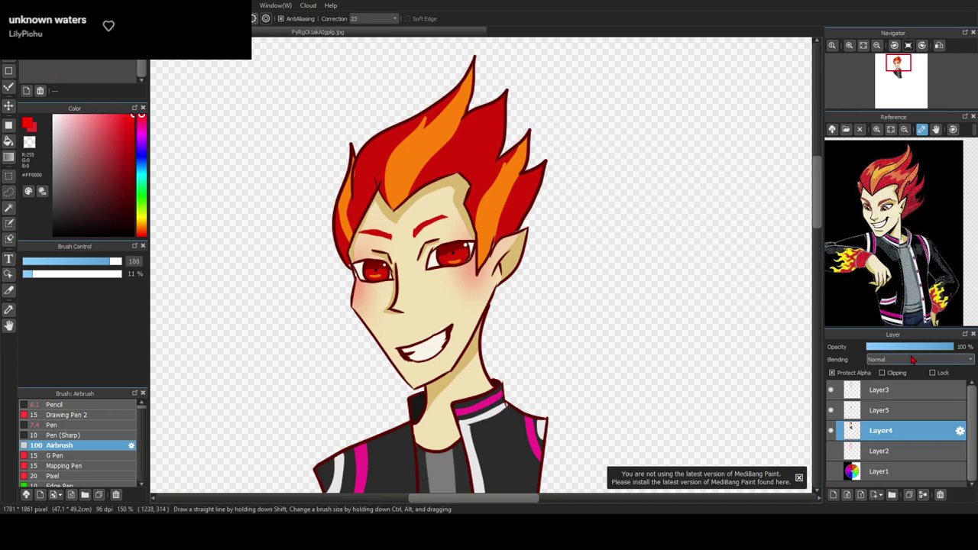
pyautogui.click(904, 412)
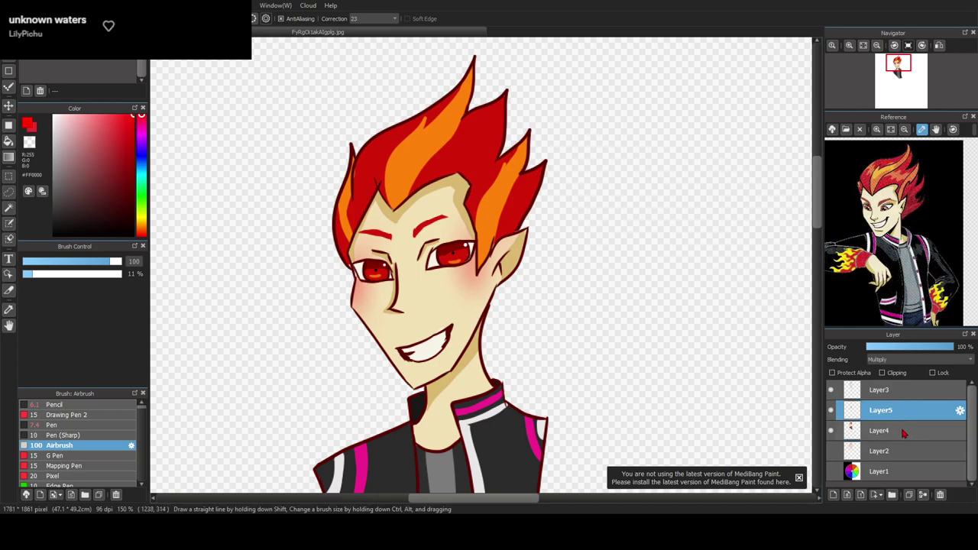
pyautogui.moveTo(818, 214); pyautogui.dragTo(818, 223)
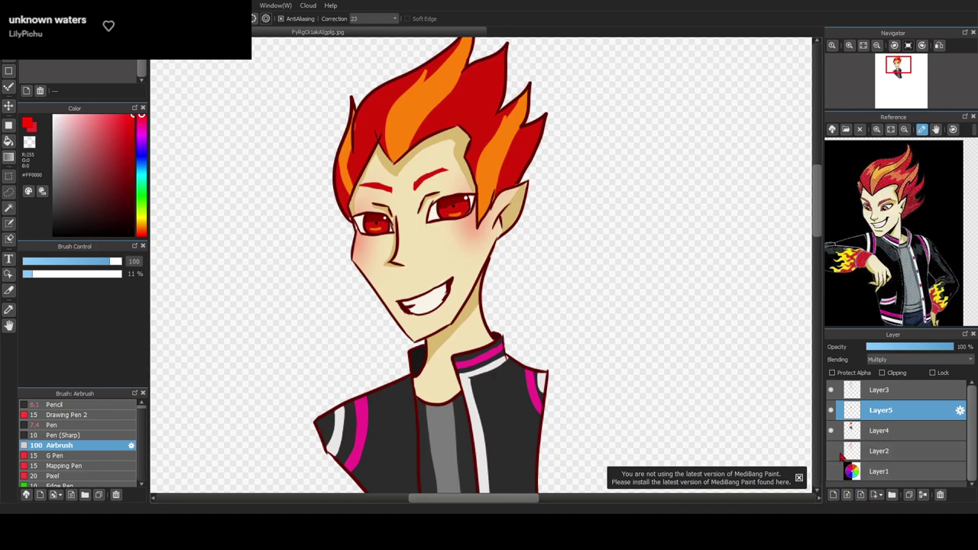
pyautogui.click(835, 496)
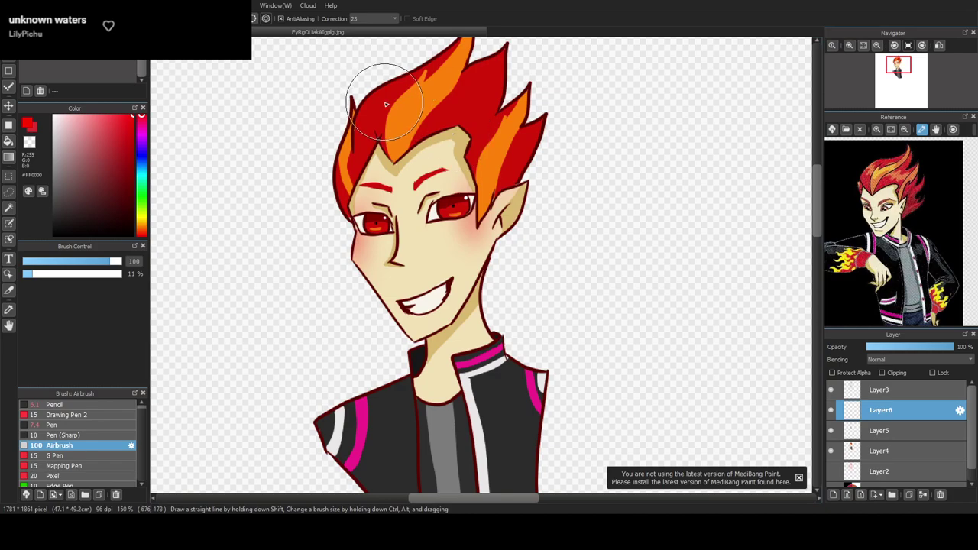
pyautogui.scroll(2, 382, 87)
pyautogui.click(81, 425)
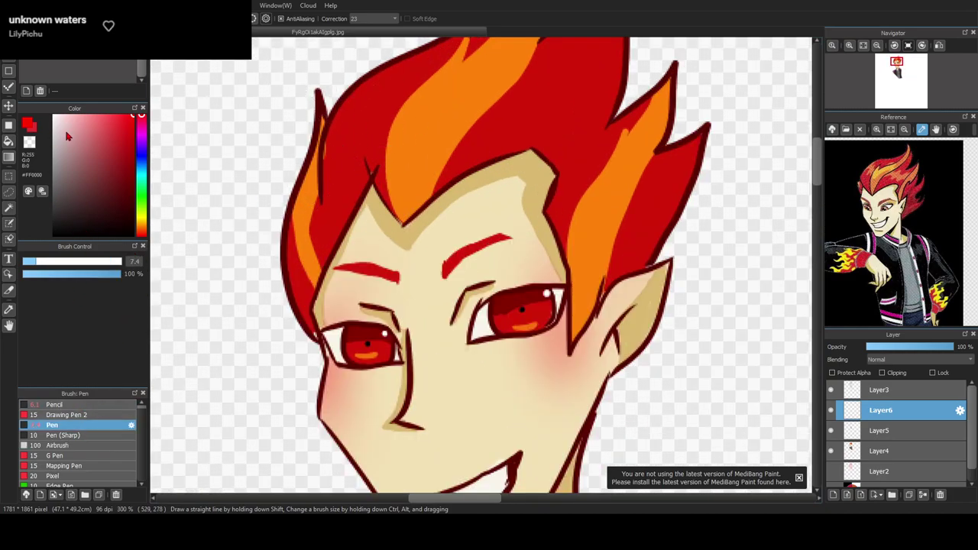
pyautogui.click(905, 400)
# Try thin white #FFFFFF highlight streaks on the orange and red locks beside the temple, and undo them
pyautogui.moveTo(79, 160); pyautogui.dragTo(48, 109)
pyautogui.moveTo(307, 234); pyautogui.dragTo(314, 162)
pyautogui.moveTo(328, 197); pyautogui.dragTo(365, 132)
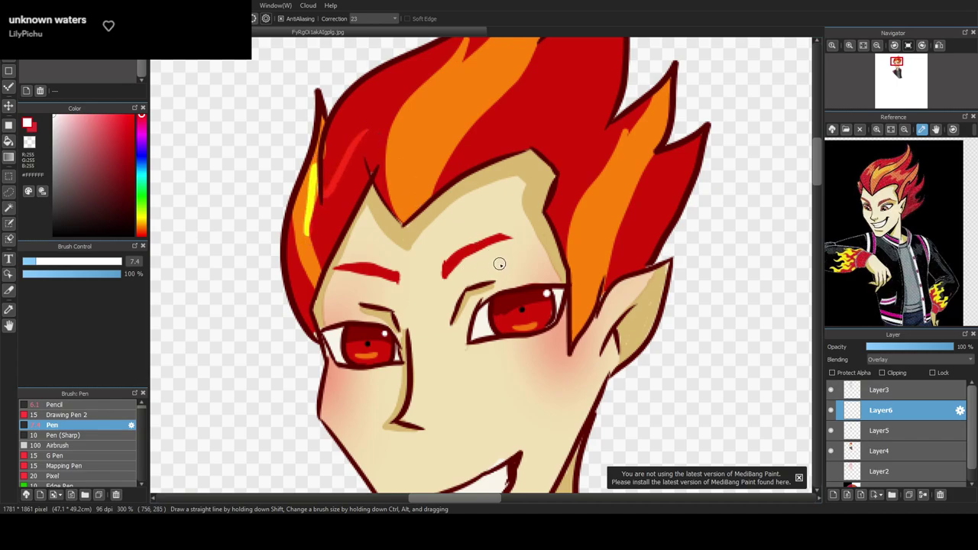
pyautogui.hotkey('ctrl', 'z')
pyautogui.hotkey('ctrl', 'z')
# Scribble #EEE0E0 highlights over the orange and red sections of the hair on the Overlay layer
pyautogui.moveTo(76, 137); pyautogui.dragTo(55, 126)
pyautogui.moveTo(297, 214)
pyautogui.mouseDown()
pyautogui.moveTo(323, 187)
pyautogui.moveTo(332, 204)
pyautogui.moveTo(342, 168)
pyautogui.moveTo(305, 225)
pyautogui.moveTo(308, 184)
pyautogui.moveTo(300, 223)
pyautogui.mouseUp()
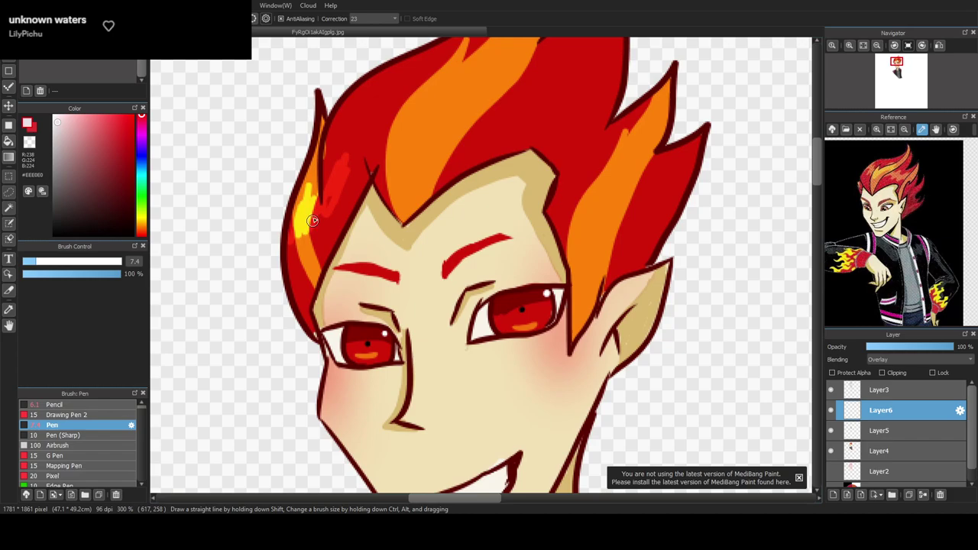
pyautogui.moveTo(340, 172)
pyautogui.mouseDown()
pyautogui.moveTo(354, 149)
pyautogui.moveTo(360, 161)
pyautogui.moveTo(375, 145)
pyautogui.moveTo(408, 155)
pyautogui.moveTo(546, 105)
pyautogui.moveTo(553, 142)
pyautogui.moveTo(579, 124)
pyautogui.mouseUp()
pyautogui.moveTo(619, 175)
pyautogui.mouseDown()
pyautogui.moveTo(587, 232)
pyautogui.moveTo(619, 188)
pyautogui.mouseUp()
pyautogui.moveTo(632, 233)
pyautogui.mouseDown()
pyautogui.moveTo(649, 207)
pyautogui.moveTo(650, 220)
pyautogui.mouseUp()
pyautogui.scroll(-2, 546, 179)
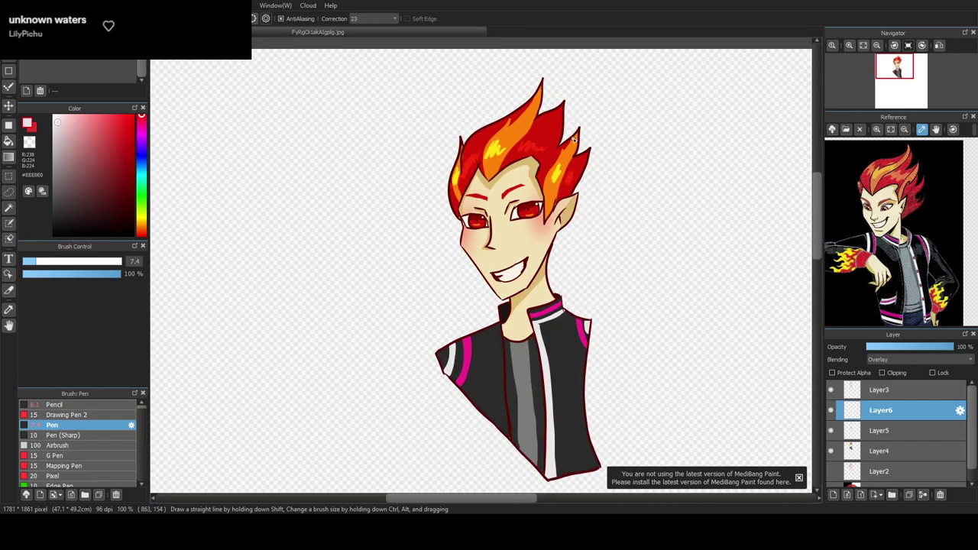
# Paint a #C60000 shadow on Layer5 along the outer edge of the red lock above the ear, down to its lower tip
pyautogui.hotkey('ctrl', '+')
pyautogui.hotkey('ctrl', '+')
pyautogui.hotkey('ctrl', '+')
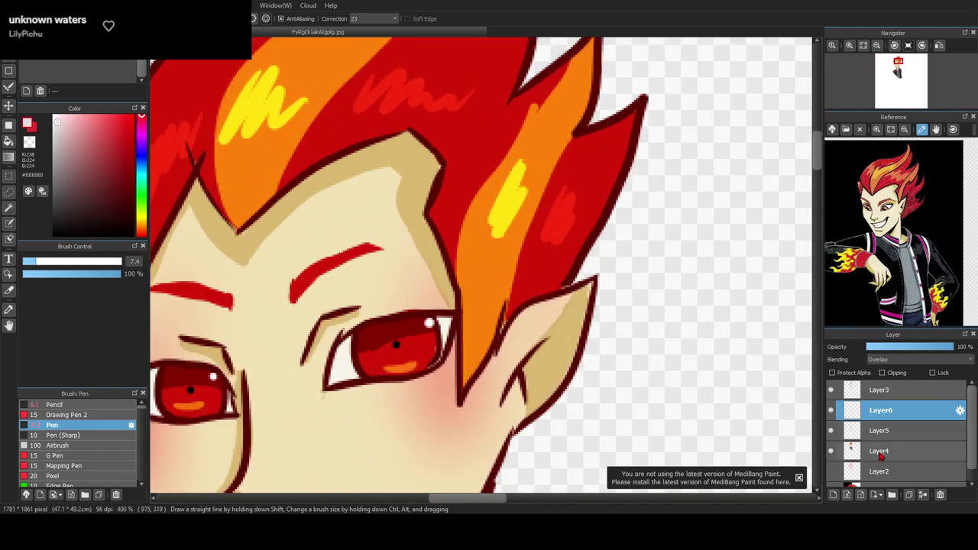
pyautogui.click(890, 433)
pyautogui.click(132, 141)
pyautogui.moveTo(473, 378)
pyautogui.mouseDown()
pyautogui.moveTo(504, 316)
pyautogui.moveTo(576, 244)
pyautogui.moveTo(626, 117)
pyautogui.mouseUp()
pyautogui.moveTo(623, 152); pyautogui.dragTo(635, 115)
pyautogui.moveTo(613, 193)
pyautogui.mouseDown()
pyautogui.moveTo(572, 263)
pyautogui.moveTo(533, 297)
pyautogui.moveTo(563, 277)
pyautogui.moveTo(513, 308)
pyautogui.moveTo(470, 373)
pyautogui.mouseUp()
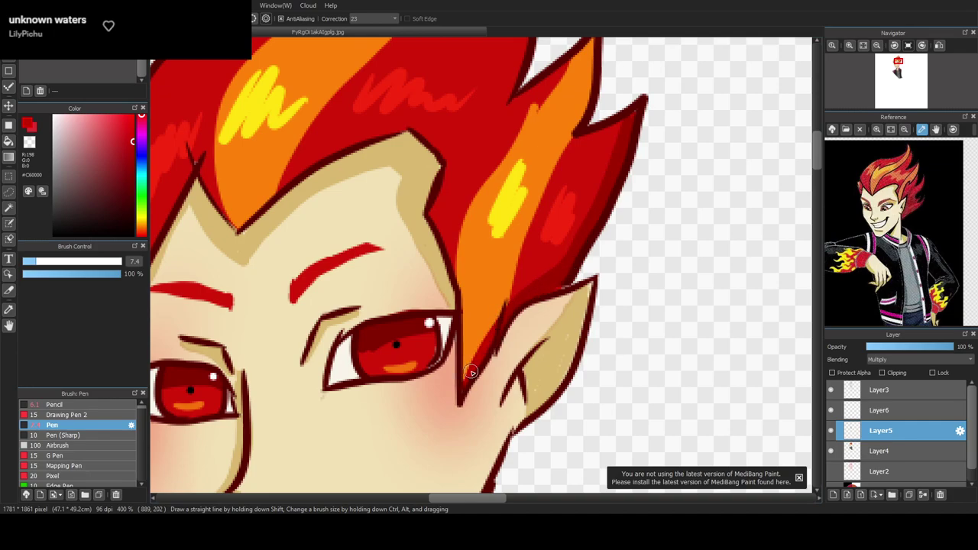
pyautogui.moveTo(567, 258)
pyautogui.mouseDown()
pyautogui.moveTo(579, 196)
pyautogui.moveTo(568, 267)
pyautogui.moveTo(572, 247)
pyautogui.moveTo(532, 276)
pyautogui.mouseUp()
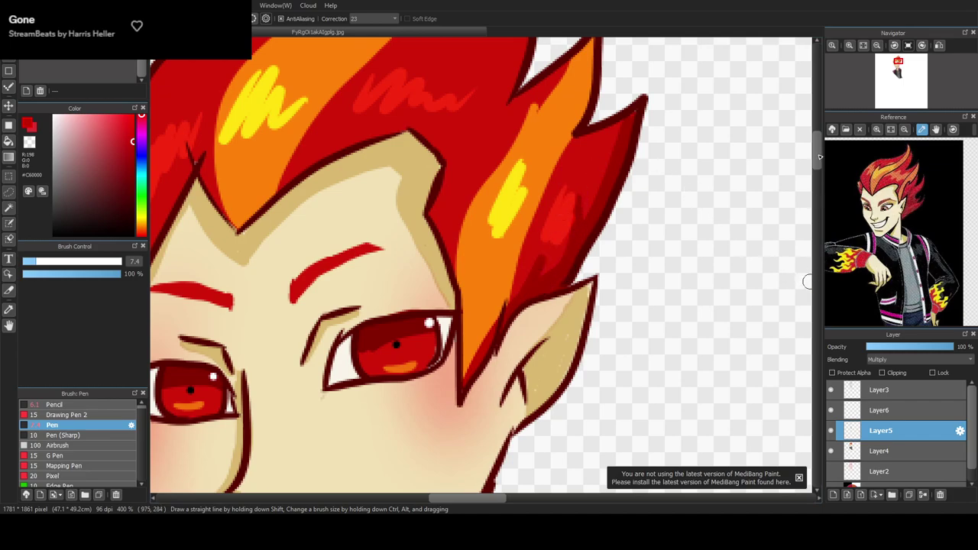
# Paint matching #C60000 shadows along the outer edges of the remaining upper hair spikes
pyautogui.scroll(5, 808, 282)
pyautogui.moveTo(589, 212)
pyautogui.mouseDown()
pyautogui.moveTo(573, 307)
pyautogui.moveTo(584, 222)
pyautogui.mouseUp()
pyautogui.moveTo(541, 107)
pyautogui.mouseDown()
pyautogui.moveTo(520, 131)
pyautogui.moveTo(509, 275)
pyautogui.moveTo(521, 220)
pyautogui.moveTo(517, 133)
pyautogui.moveTo(527, 181)
pyautogui.moveTo(525, 192)
pyautogui.moveTo(525, 109)
pyautogui.mouseUp()
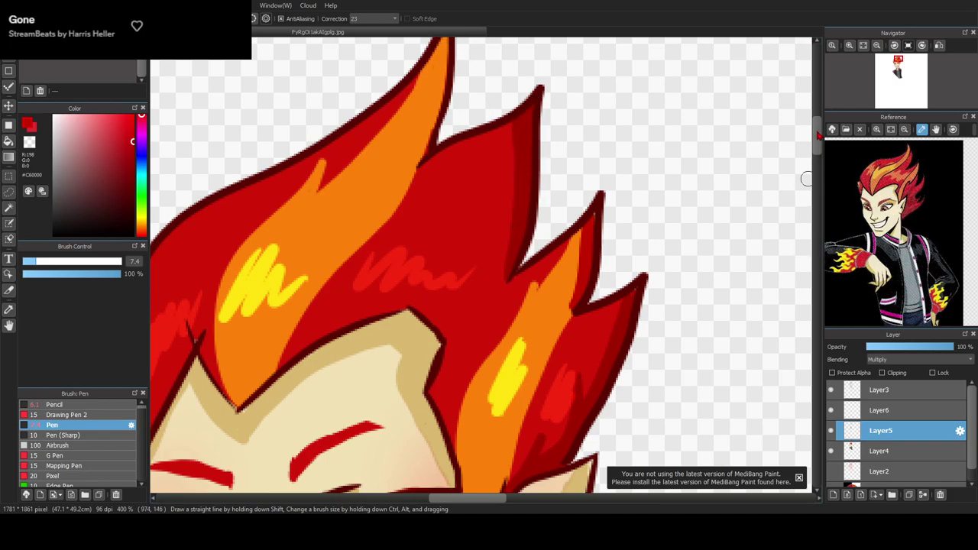
pyautogui.scroll(2, 590, 138)
pyautogui.moveTo(445, 92); pyautogui.dragTo(426, 211)
pyautogui.scroll(-2, 425, 138)
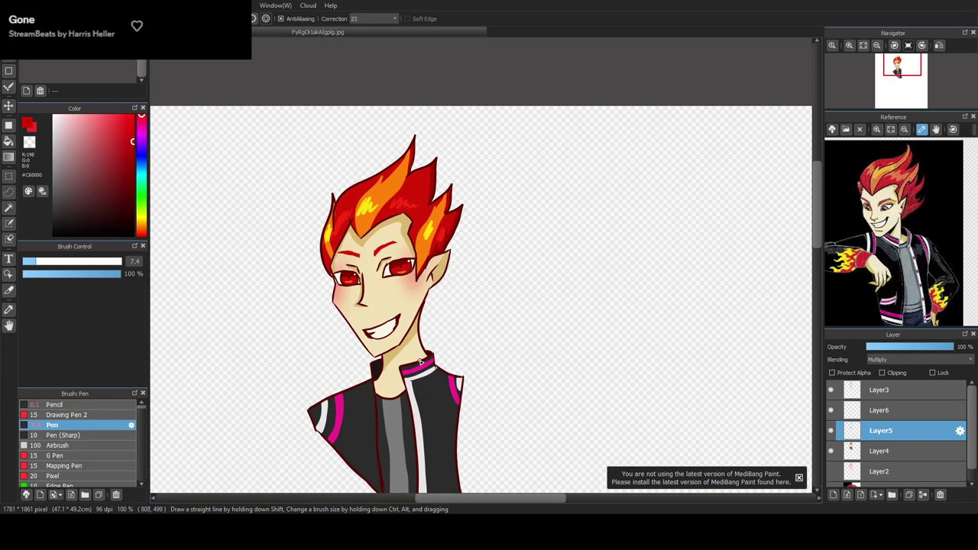
# Select the whole character silhouette from the line art on Layer3 using the Magic Wand with tolerance 254
pyautogui.click(899, 391)
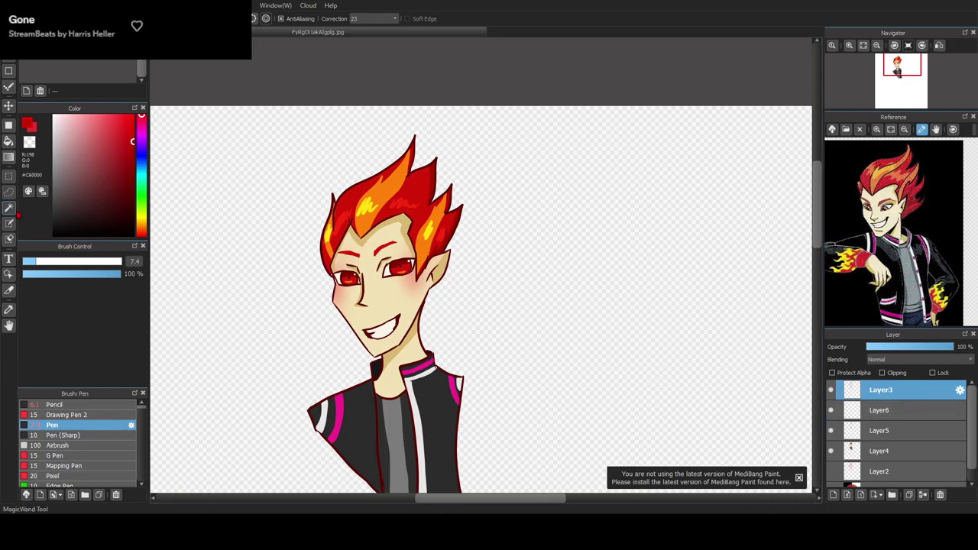
pyautogui.press('w')
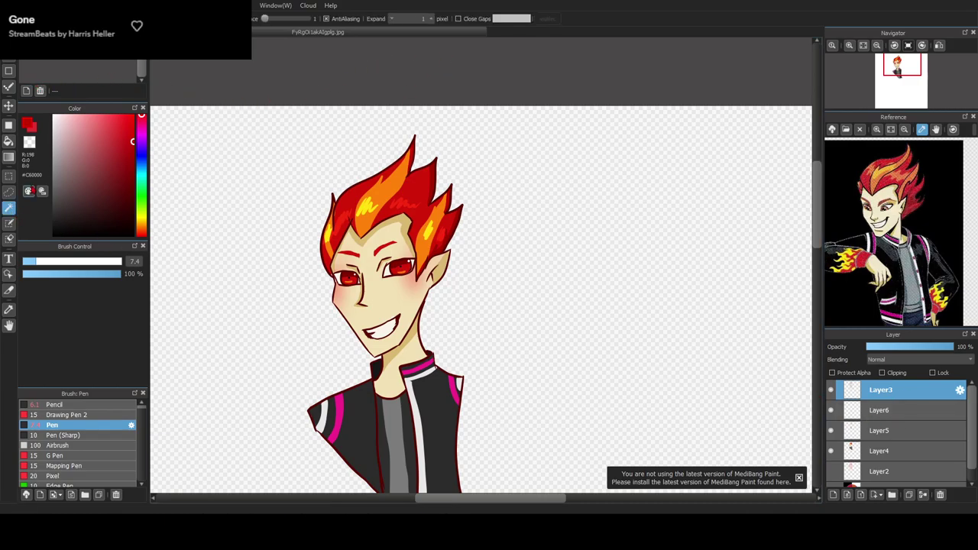
pyautogui.moveTo(277, 28); pyautogui.dragTo(318, 27)
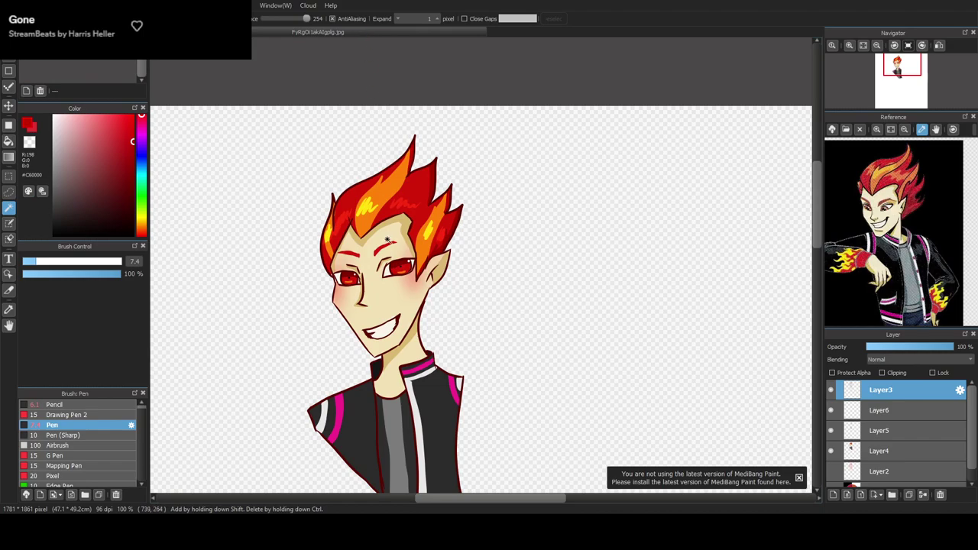
pyautogui.click(642, 267)
pyautogui.scroll(-3, 822, 203)
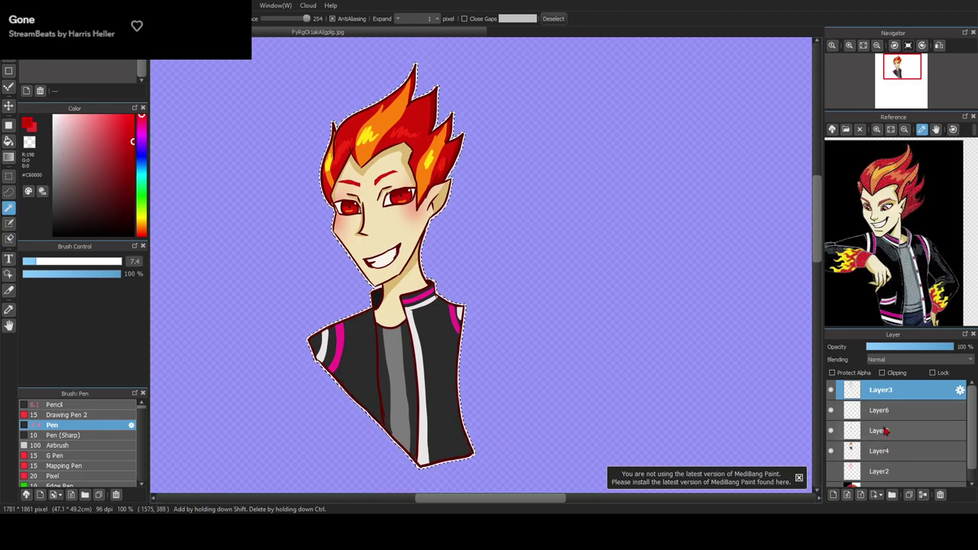
# On a new layer above Layer3, apply a #DF2222 linear gradient at 48% opacity, fading upward from the lower end of the jacket
pyautogui.click(833, 496)
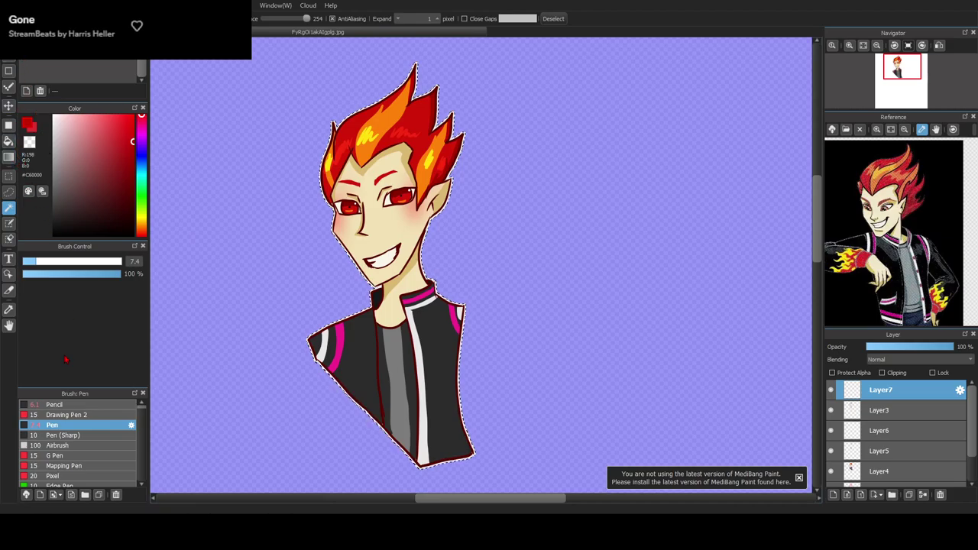
pyautogui.click(9, 157)
pyautogui.click(116, 142)
pyautogui.moveTo(115, 142); pyautogui.dragTo(121, 130)
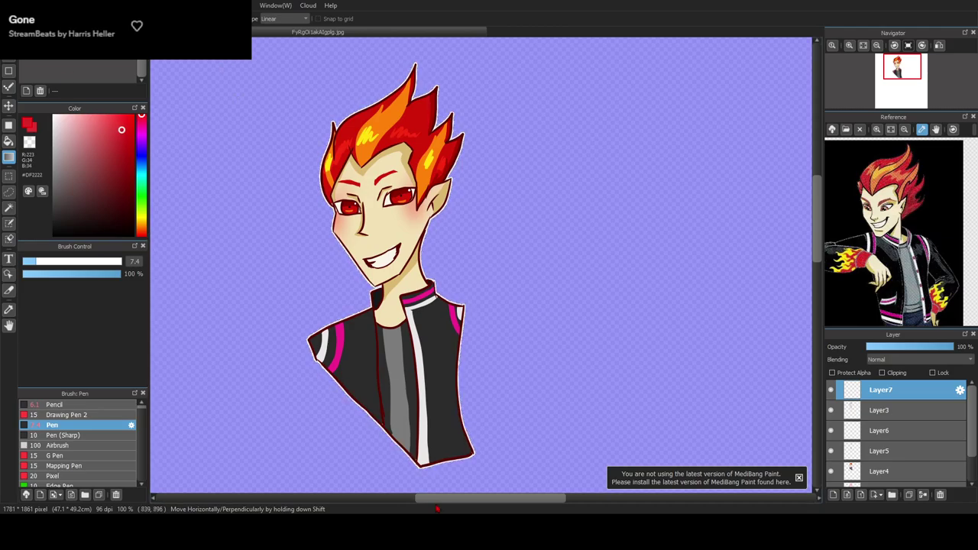
pyautogui.moveTo(421, 483); pyautogui.dragTo(426, 393)
pyautogui.hotkey('ctrl', 'd')
pyautogui.moveTo(99, 277); pyautogui.dragTo(70, 275)
pyautogui.moveTo(437, 472); pyautogui.dragTo(429, 409)
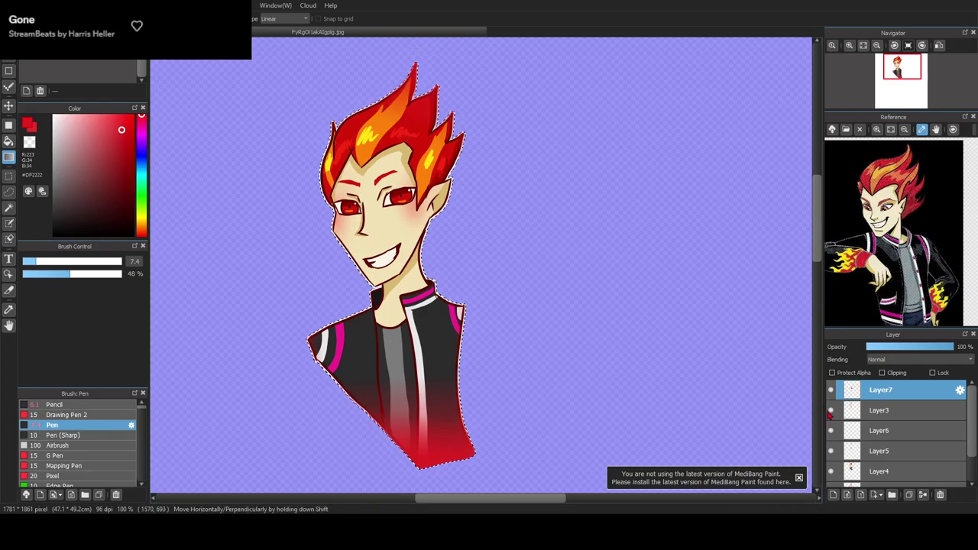
# Add a new layer and place it directly beneath Layer4
pyautogui.click(892, 471)
pyautogui.moveTo(971, 416); pyautogui.dragTo(971, 444)
pyautogui.click(833, 496)
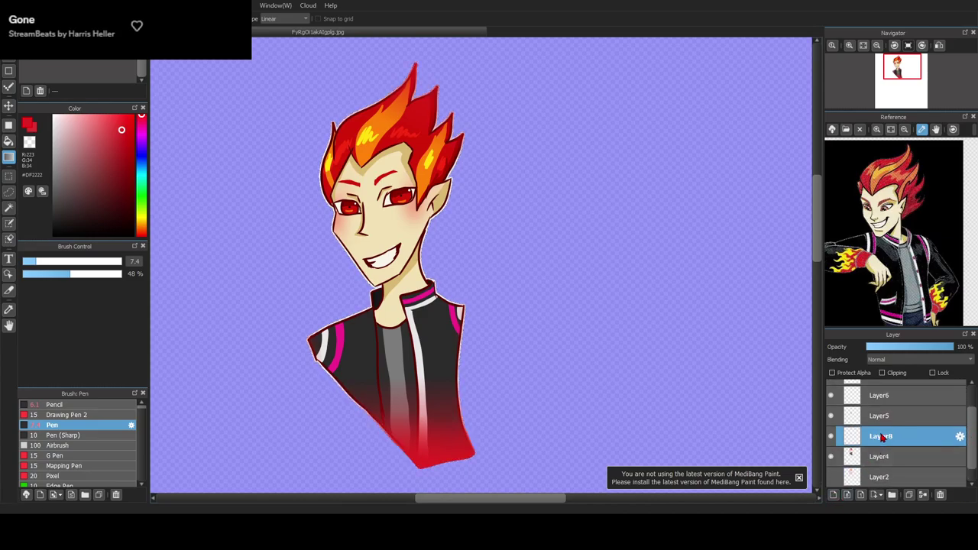
pyautogui.moveTo(882, 437); pyautogui.dragTo(882, 463)
# Paint the selected silhouette #FF0000 on the new layer with a 150 px Pen at 100% opacity, and clear the selection
pyautogui.moveTo(115, 191); pyautogui.dragTo(158, 94)
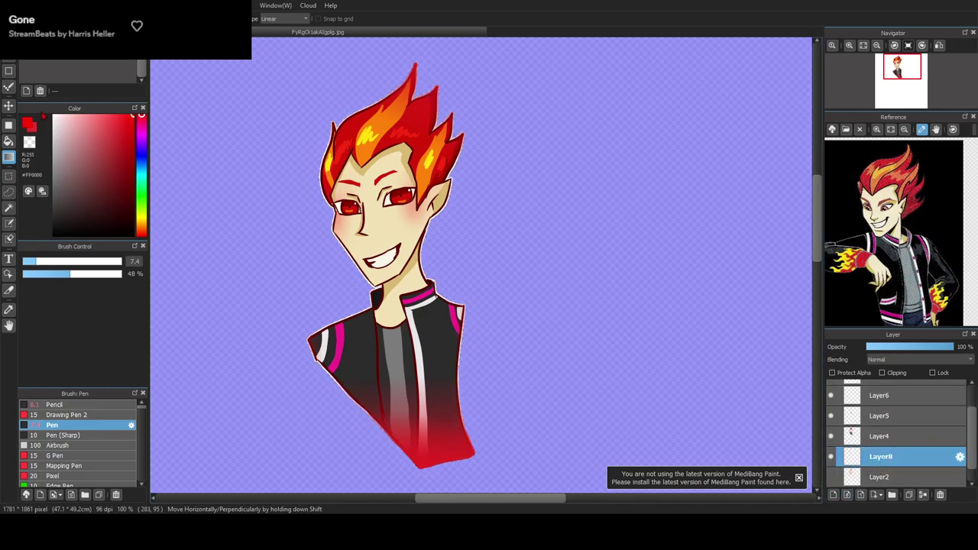
pyautogui.click(8, 39)
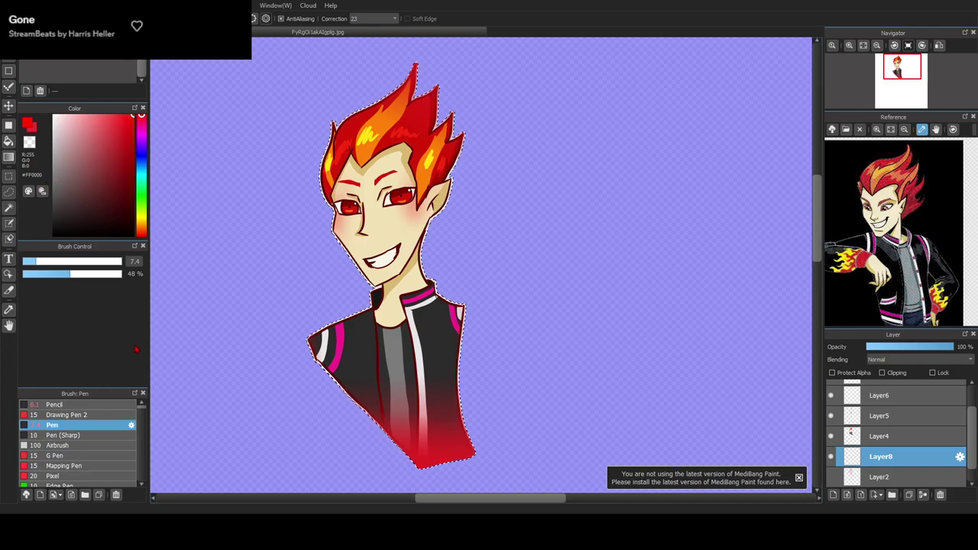
pyautogui.click(96, 273)
pyautogui.moveTo(111, 274)
pyautogui.mouseDown()
pyautogui.moveTo(126, 274)
pyautogui.moveTo(127, 262)
pyautogui.mouseUp()
pyautogui.moveTo(325, 208); pyautogui.dragTo(367, 321)
pyautogui.moveTo(476, 269)
pyautogui.mouseDown()
pyautogui.moveTo(405, 288)
pyautogui.moveTo(470, 172)
pyautogui.moveTo(402, 278)
pyautogui.moveTo(447, 94)
pyautogui.moveTo(326, 177)
pyautogui.moveTo(387, 75)
pyautogui.moveTo(323, 167)
pyautogui.moveTo(390, 180)
pyautogui.moveTo(479, 247)
pyautogui.moveTo(417, 414)
pyautogui.moveTo(601, 302)
pyautogui.moveTo(428, 452)
pyautogui.moveTo(436, 477)
pyautogui.mouseUp()
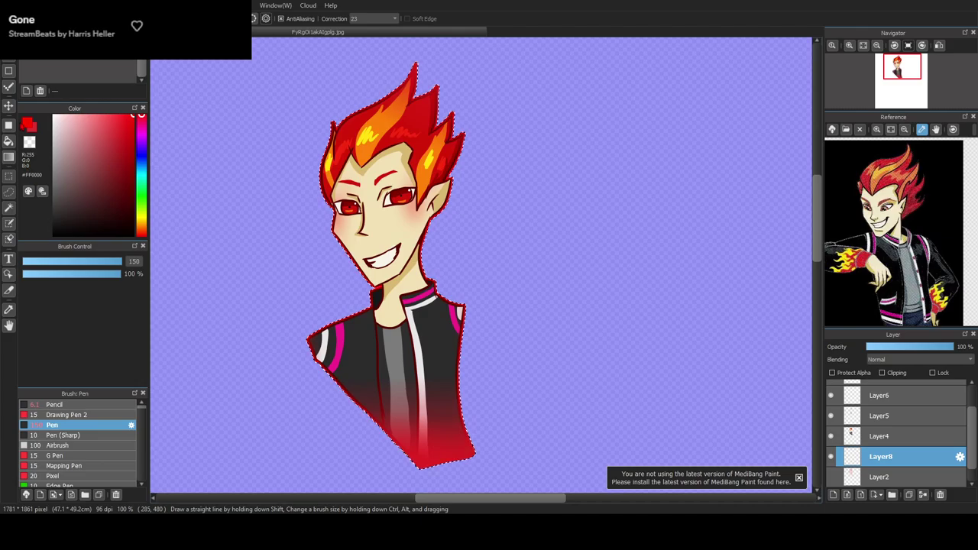
pyautogui.click(9, 208)
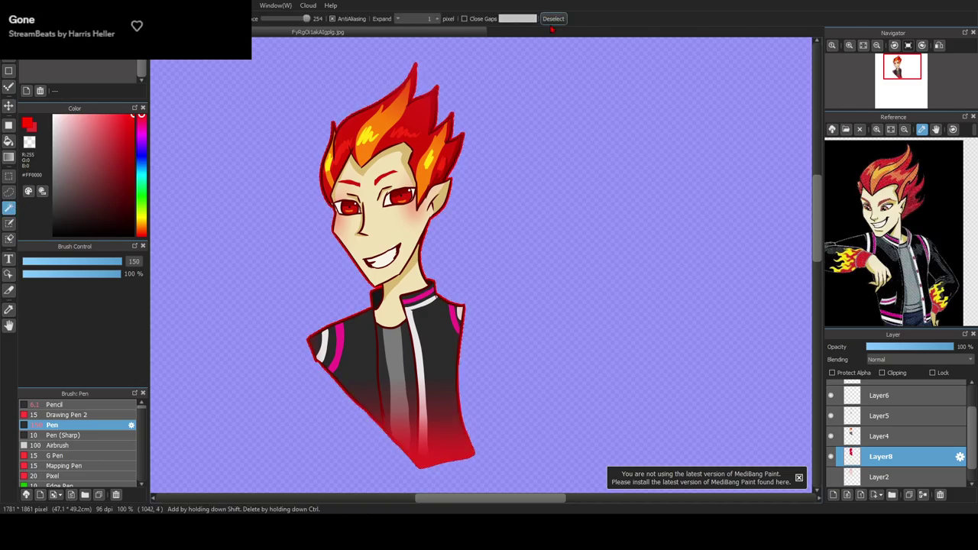
pyautogui.click(552, 22)
# Show the colour wheel on Layer1 and examine how the character looks against its segments, up close and as a whole
pyautogui.moveTo(971, 422); pyautogui.dragTo(972, 407)
pyautogui.scroll(-2, 972, 409)
pyautogui.click(833, 477)
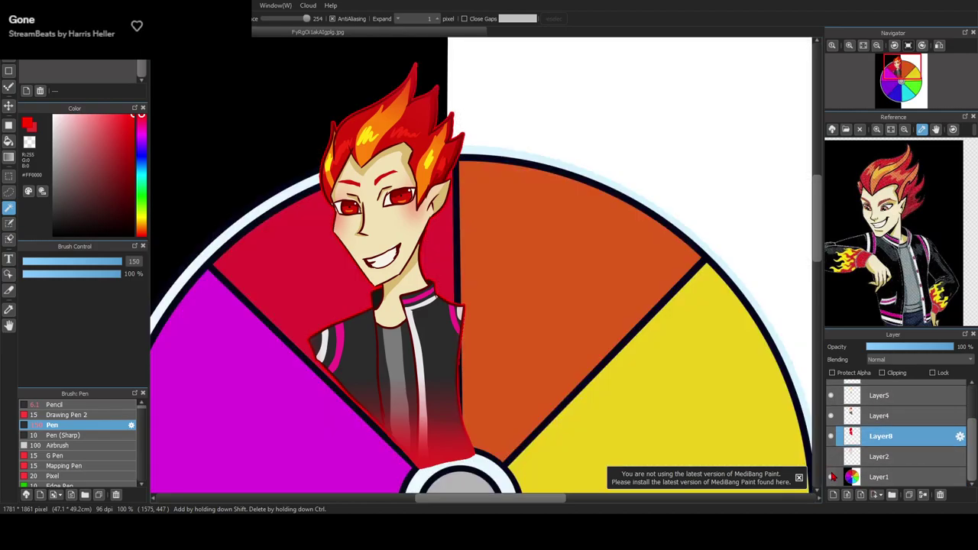
pyautogui.scroll(-5, 738, 349)
pyautogui.moveTo(821, 246); pyautogui.dragTo(820, 266)
pyautogui.scroll(3, 696, 331)
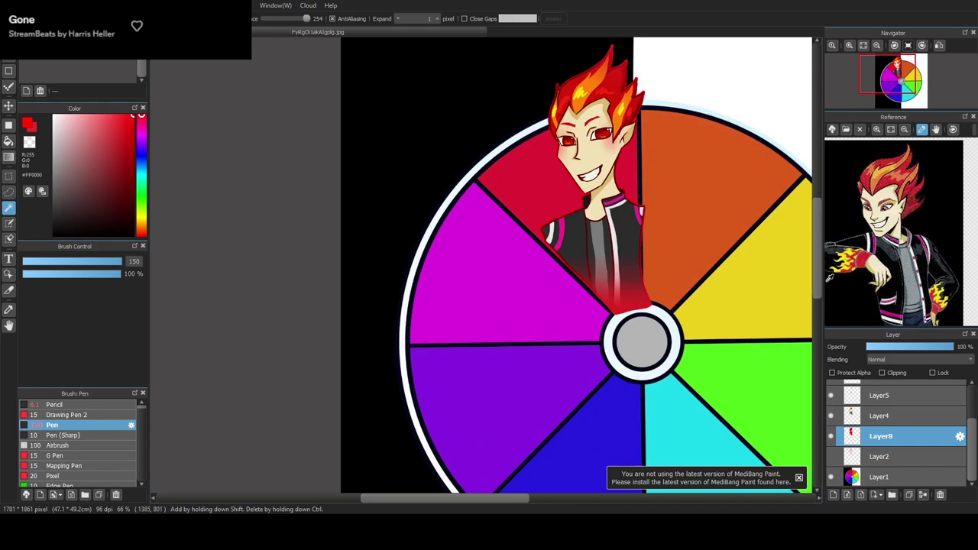
pyautogui.scroll(2, 817, 265)
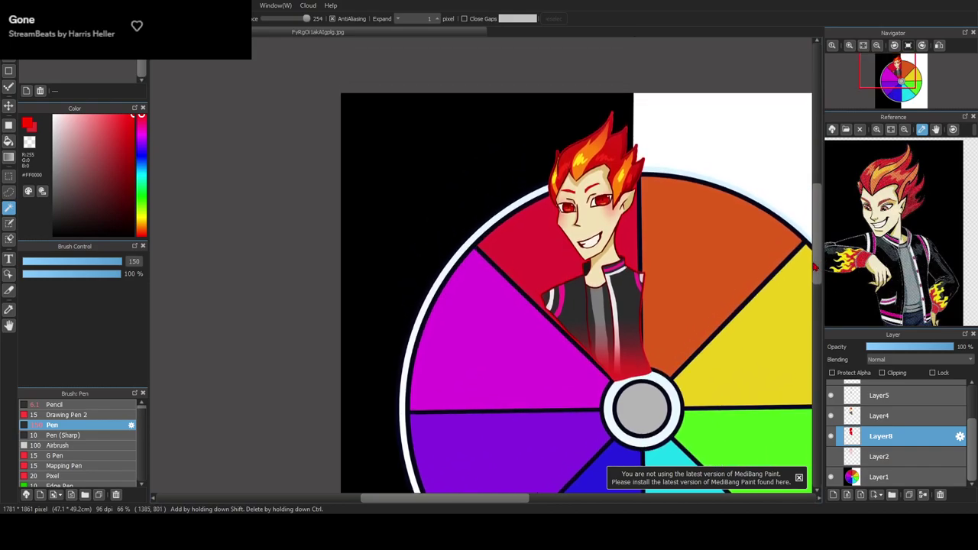
pyautogui.scroll(3, 601, 223)
pyautogui.scroll(-3, 626, 278)
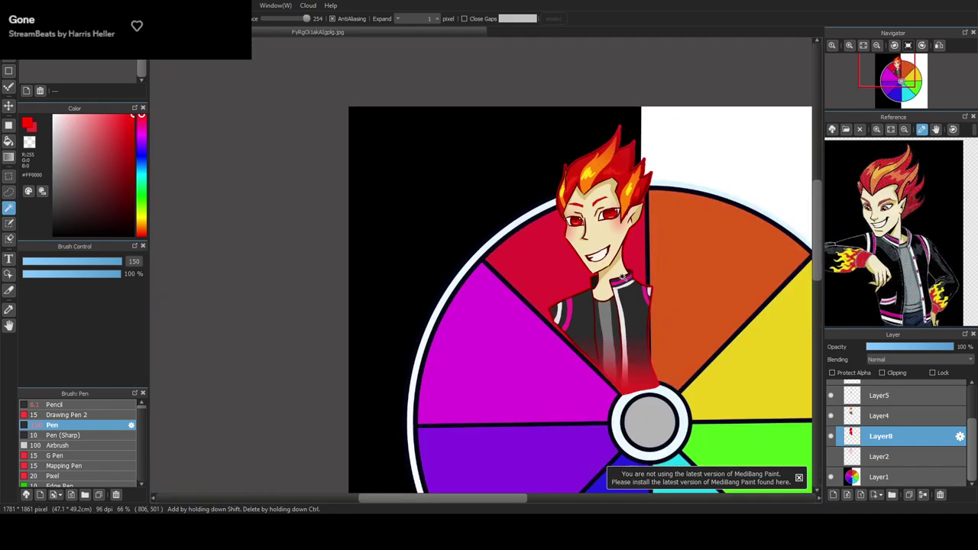
pyautogui.scroll(1, 819, 258)
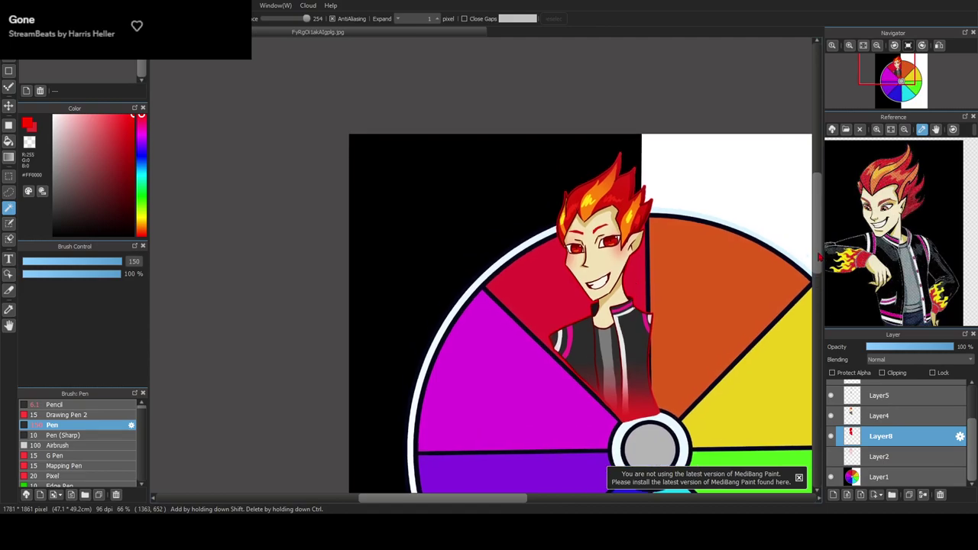
pyautogui.scroll(-2, 819, 258)
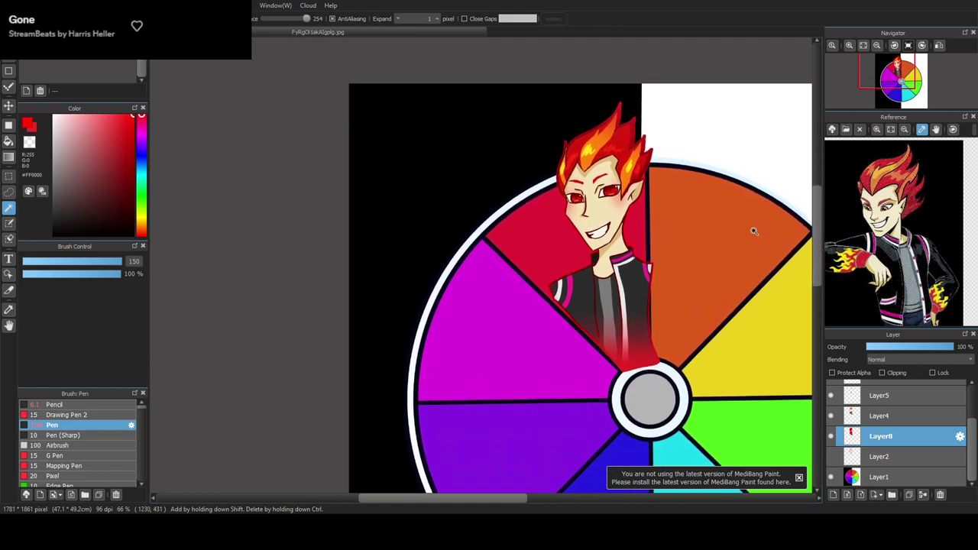
pyautogui.scroll(-4, 756, 228)
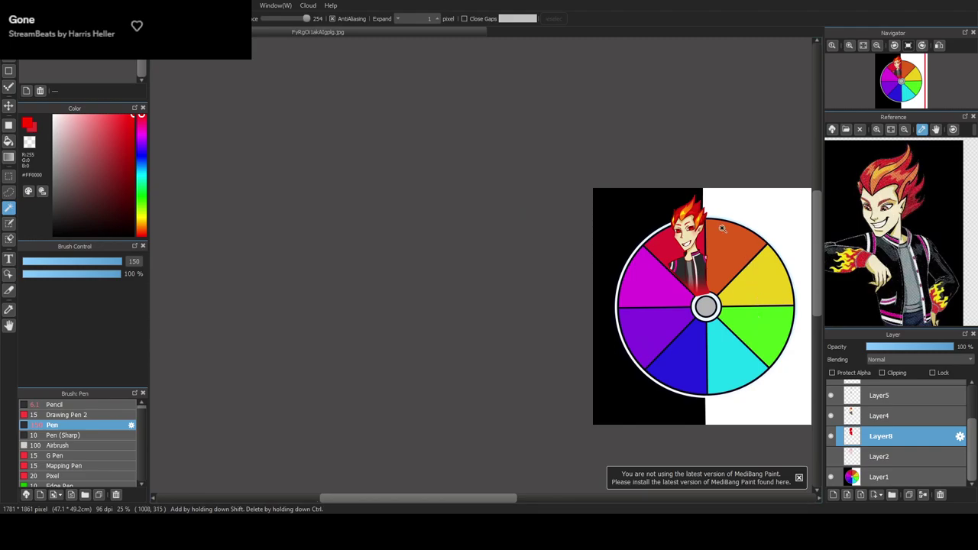
pyautogui.scroll(3, 721, 228)
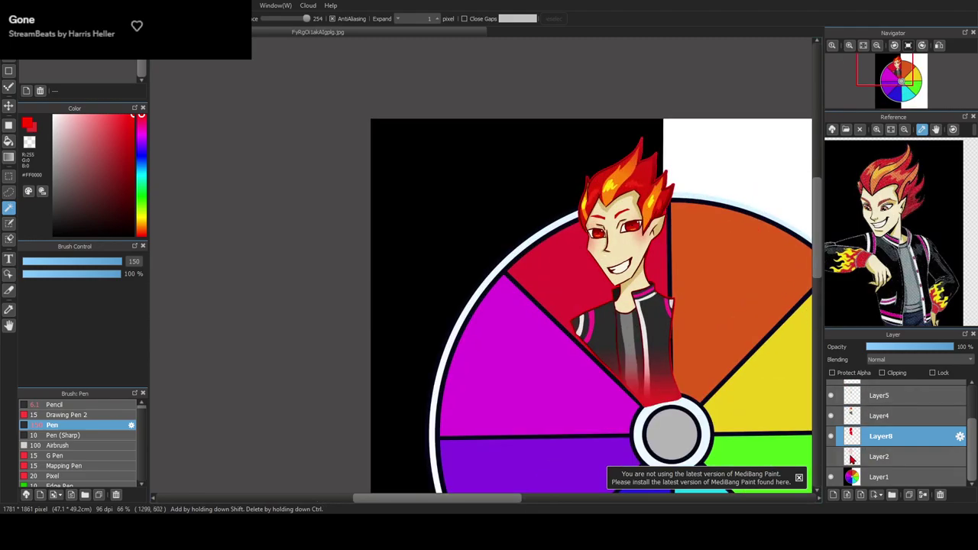
# Hide the colour wheel and all character layers so that only the red silhouette layer is displayed
pyautogui.click(832, 478)
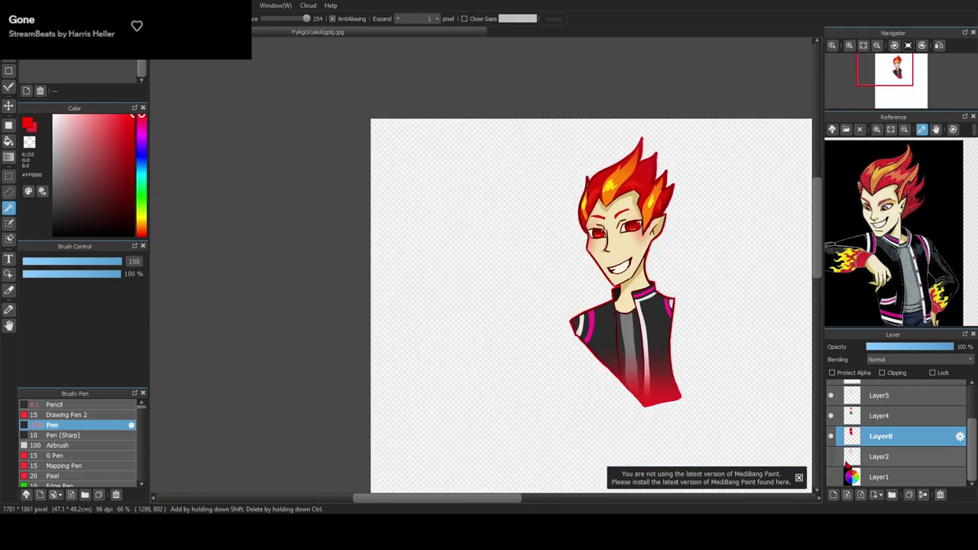
pyautogui.click(832, 416)
pyautogui.click(831, 395)
pyautogui.scroll(1, 852, 428)
pyautogui.click(832, 410)
pyautogui.click(832, 390)
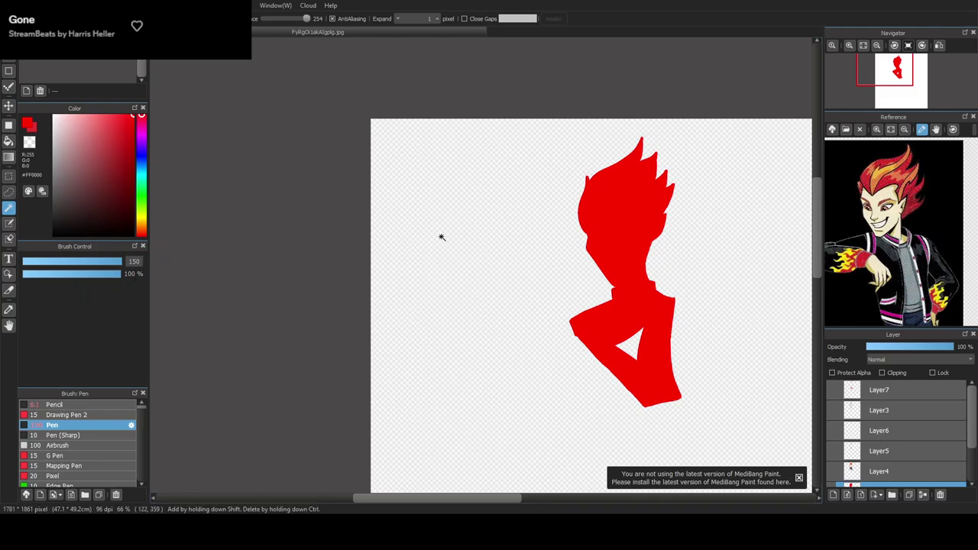
# Lasso the red silhouette, scale it up slightly with the Transform command, and clear the selection
pyautogui.click(8, 191)
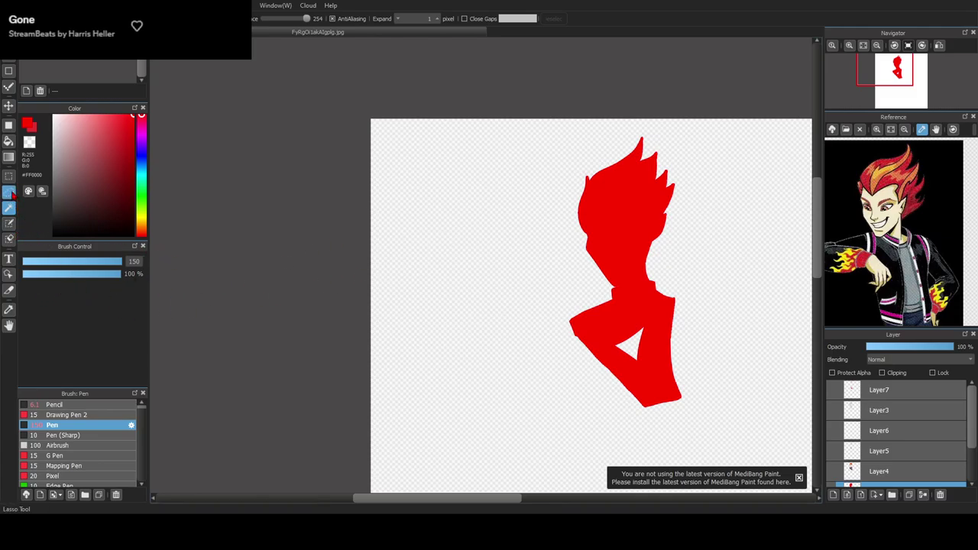
pyautogui.moveTo(596, 116)
pyautogui.mouseDown()
pyautogui.moveTo(497, 264)
pyautogui.moveTo(547, 383)
pyautogui.moveTo(673, 461)
pyautogui.moveTo(762, 345)
pyautogui.moveTo(745, 173)
pyautogui.moveTo(664, 119)
pyautogui.moveTo(575, 123)
pyautogui.mouseUp()
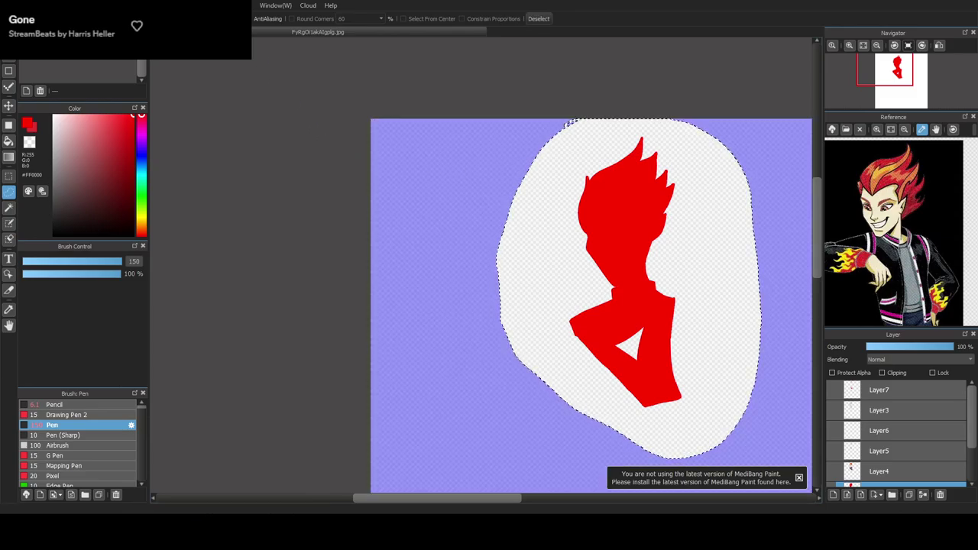
pyautogui.hotkey('ctrl', 't')
pyautogui.moveTo(497, 98); pyautogui.dragTo(488, 86)
pyautogui.moveTo(639, 275); pyautogui.dragTo(641, 279)
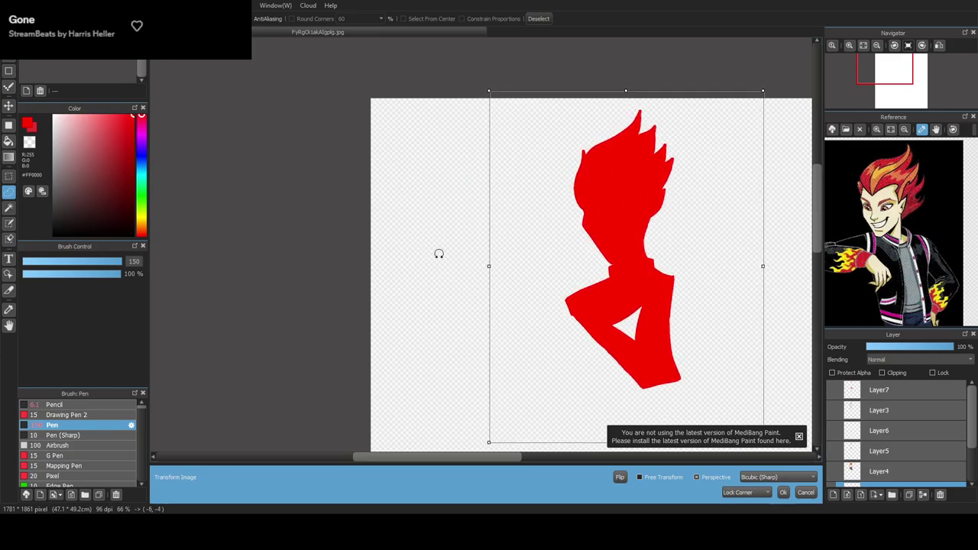
pyautogui.click(783, 493)
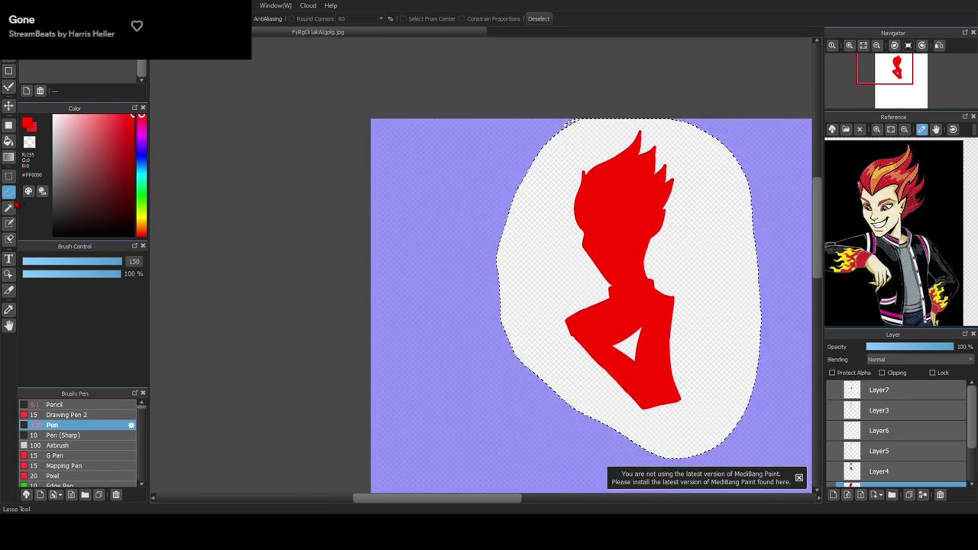
pyautogui.click(9, 208)
pyautogui.click(553, 18)
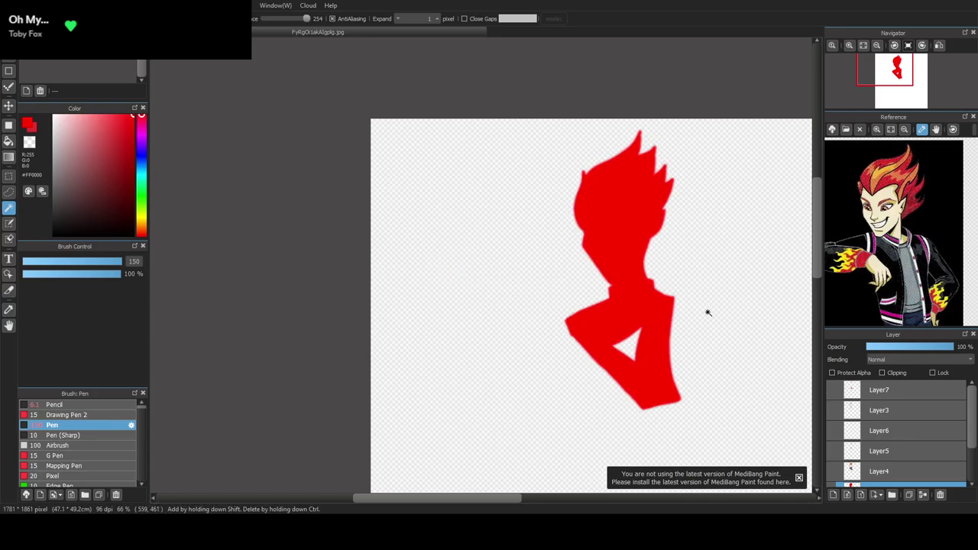
# Show the character layers Layer4, Layer5, Layer6, Layer3 and Layer7 again over the red silhouette
pyautogui.click(832, 472)
pyautogui.click(832, 451)
pyautogui.click(832, 431)
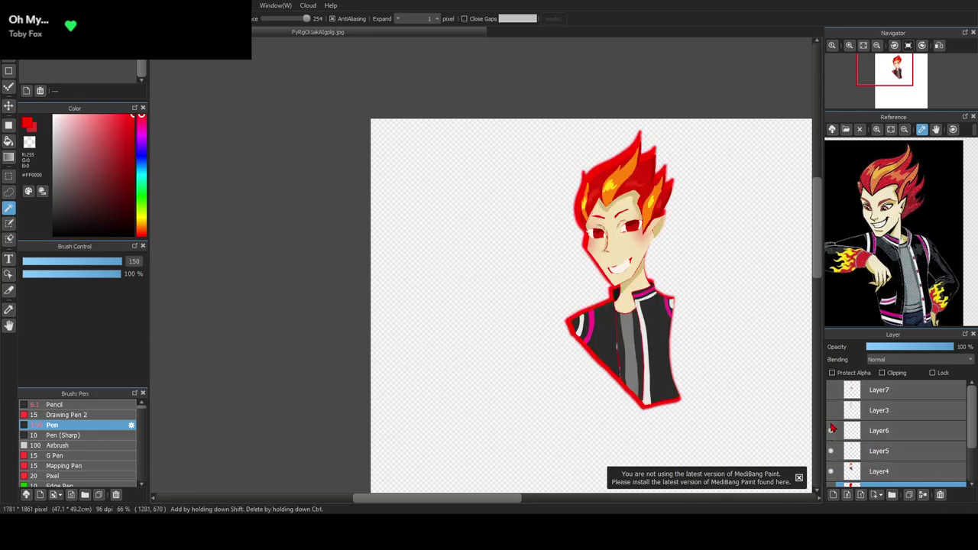
pyautogui.click(831, 410)
pyautogui.click(832, 391)
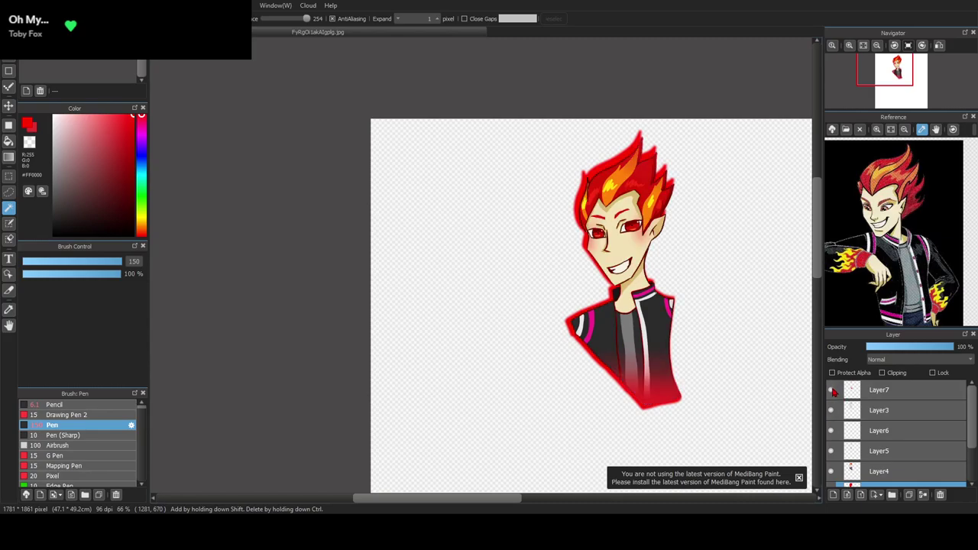
# Shift the red silhouette on Layer8 slightly so it forms a more even glow around the character
pyautogui.scroll(-2, 972, 412)
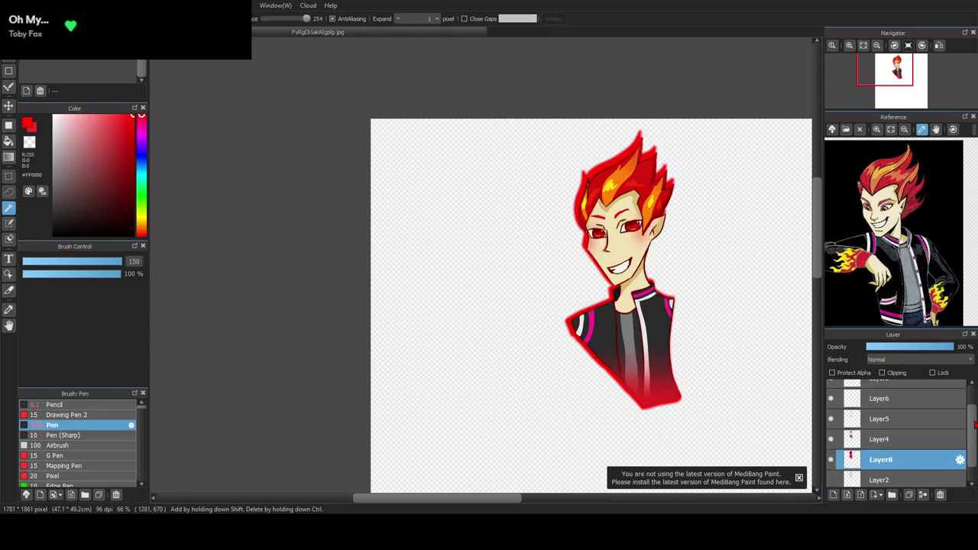
pyautogui.scroll(1, 972, 417)
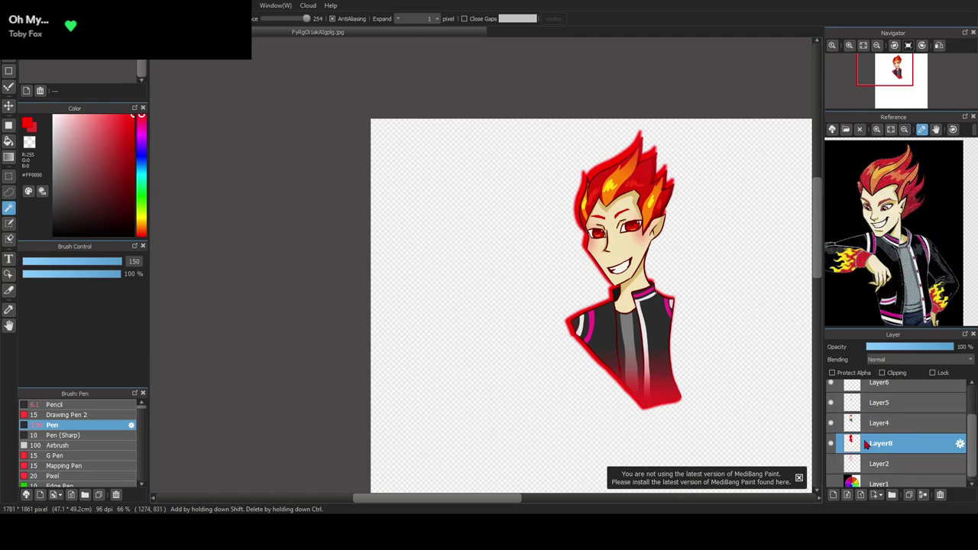
pyautogui.click(9, 104)
pyautogui.moveTo(613, 276); pyautogui.dragTo(619, 287)
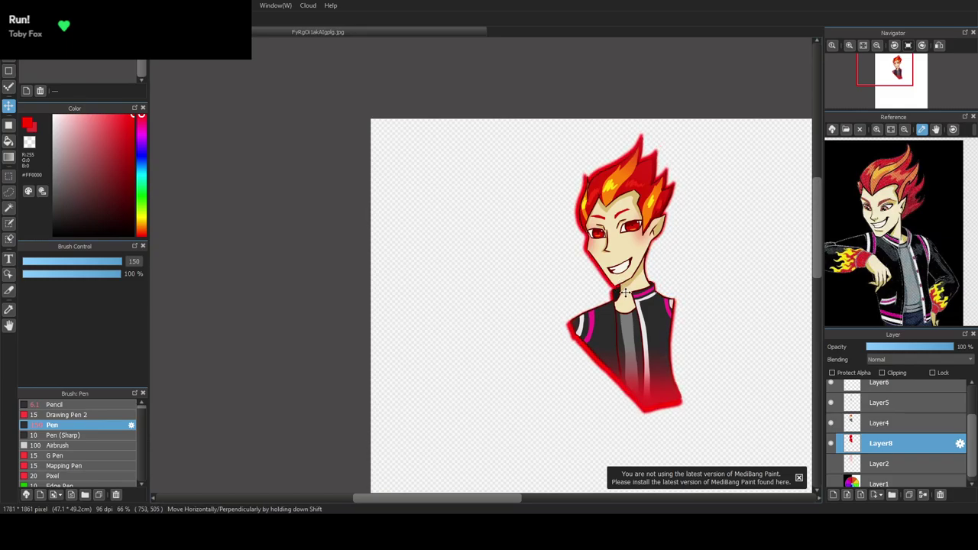
# Show the colour wheel on Layer1 again and review the glowing character against it
pyautogui.click(831, 485)
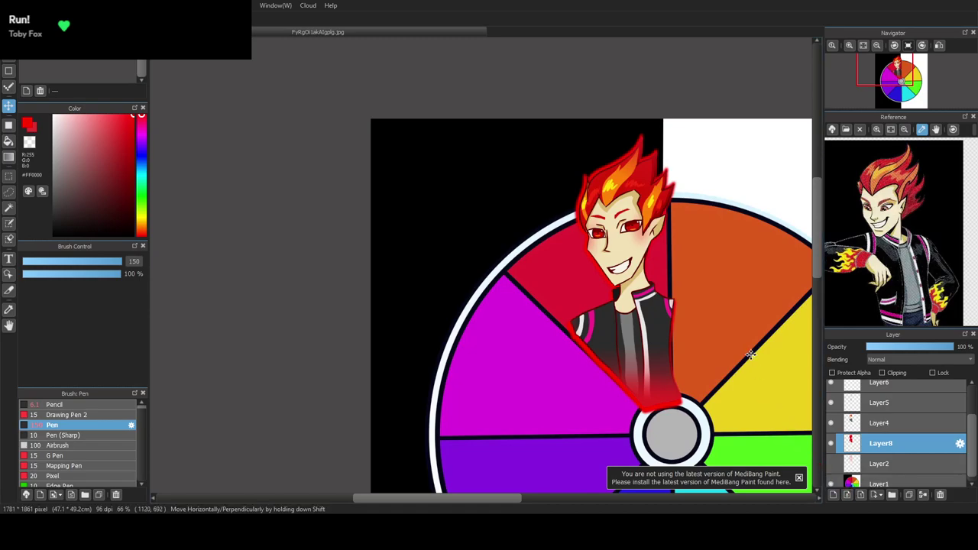
pyautogui.scroll(-3, 752, 355)
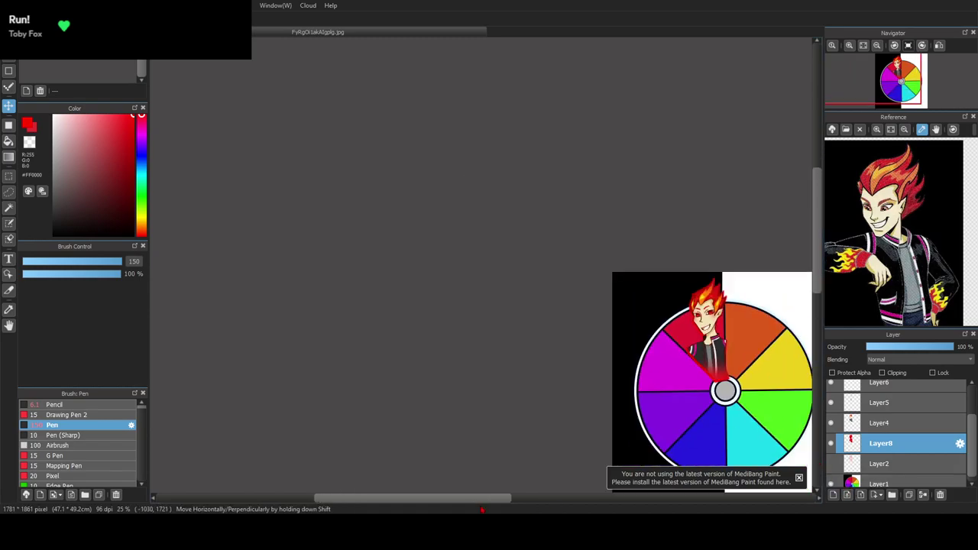
pyautogui.moveTo(469, 499); pyautogui.dragTo(524, 402)
pyautogui.scroll(4, 604, 317)
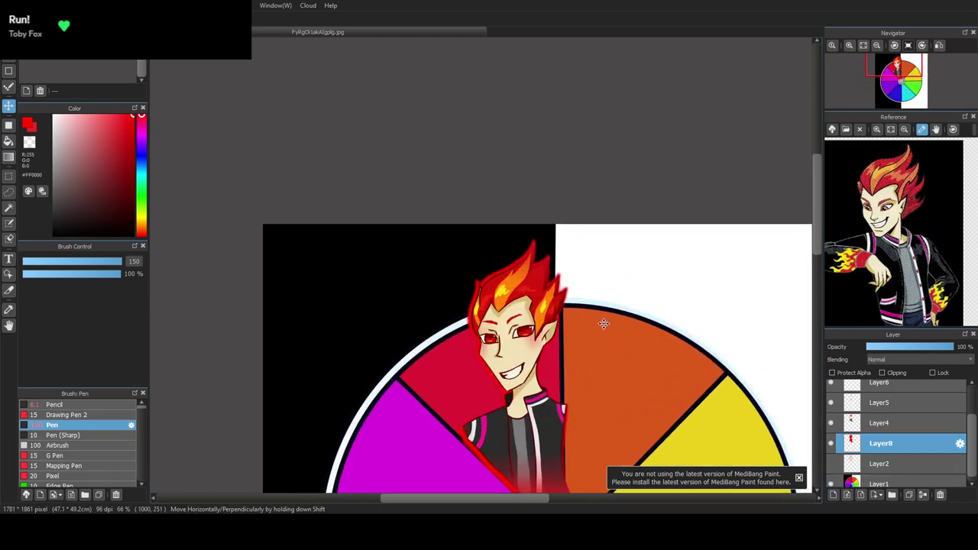
pyautogui.scroll(1, 603, 307)
pyautogui.click(864, 45)
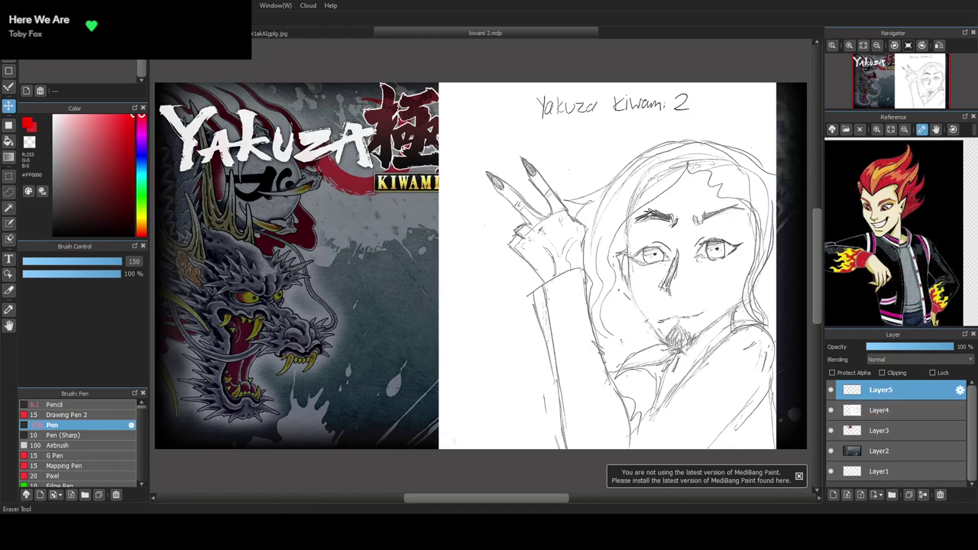
# Set the Pen brush to dark red #5A0600 at size 9.6 for inking the Yakuza Kiwami 2 sketch on Layer5
pyautogui.click(8, 37)
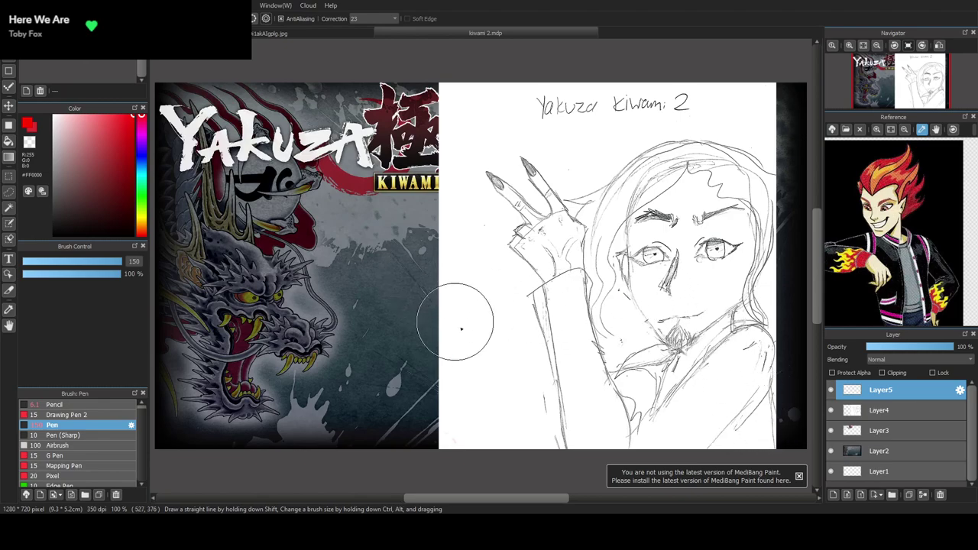
pyautogui.moveTo(518, 498)
pyautogui.mouseDown()
pyautogui.moveTo(529, 498)
pyautogui.moveTo(516, 494)
pyautogui.mouseUp()
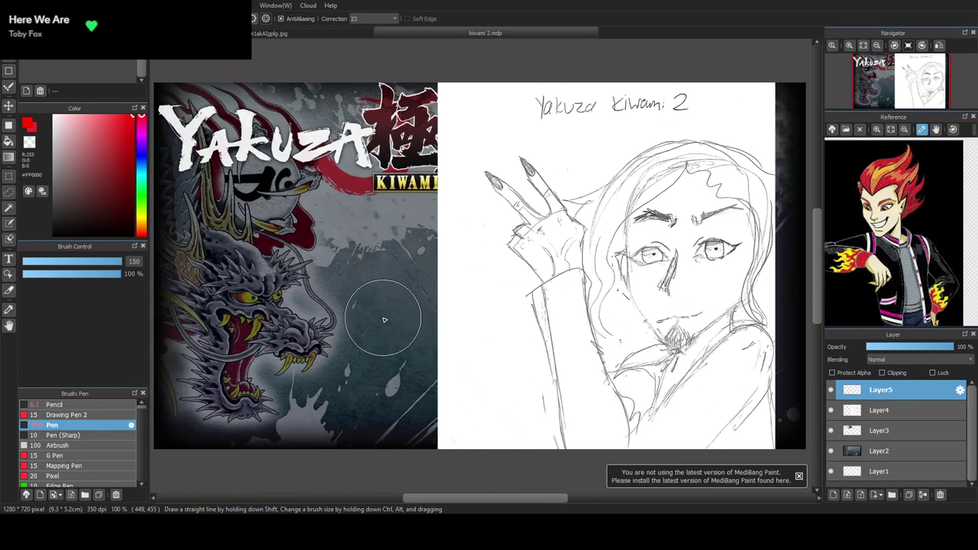
pyautogui.moveTo(439, 498); pyautogui.dragTo(468, 498)
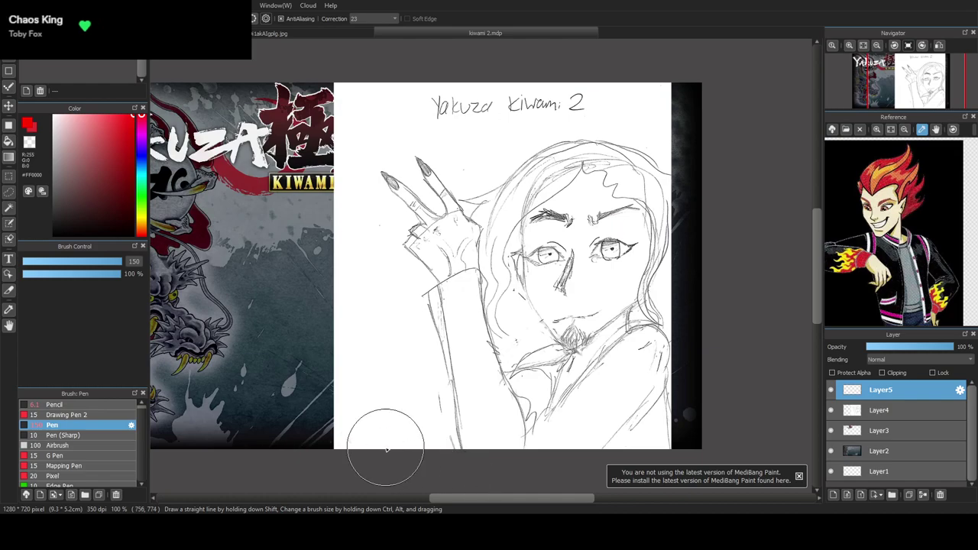
pyautogui.click(131, 193)
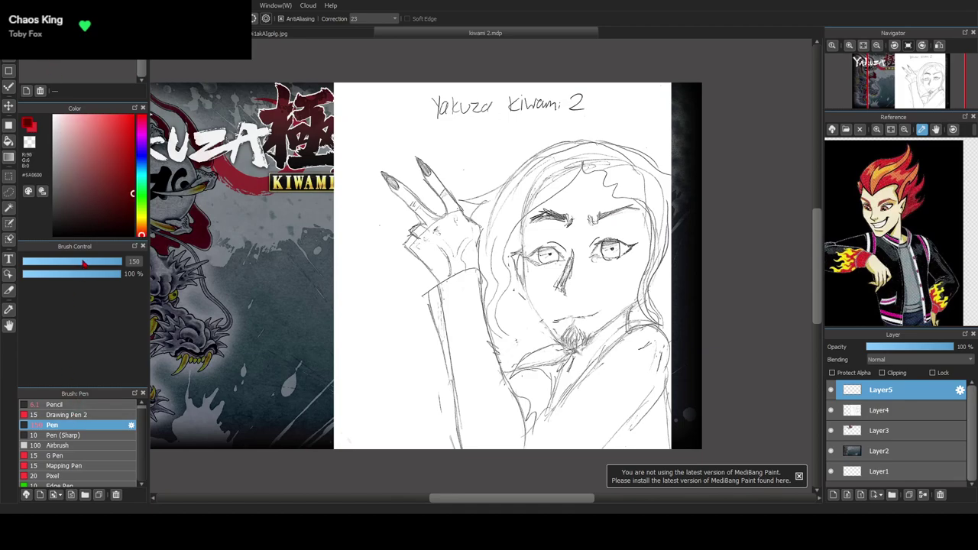
pyautogui.moveTo(75, 269); pyautogui.dragTo(41, 269)
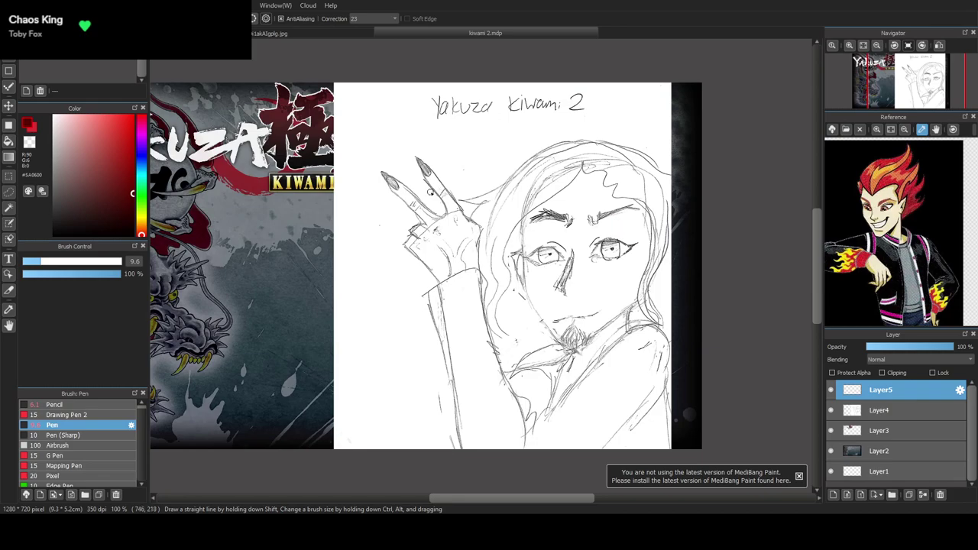
# Trace the sketched hand's right raised finger and its pointed nail in dark red
pyautogui.scroll(2, 432, 191)
pyautogui.scroll(3, 432, 190)
pyautogui.moveTo(563, 300); pyautogui.dragTo(425, 120)
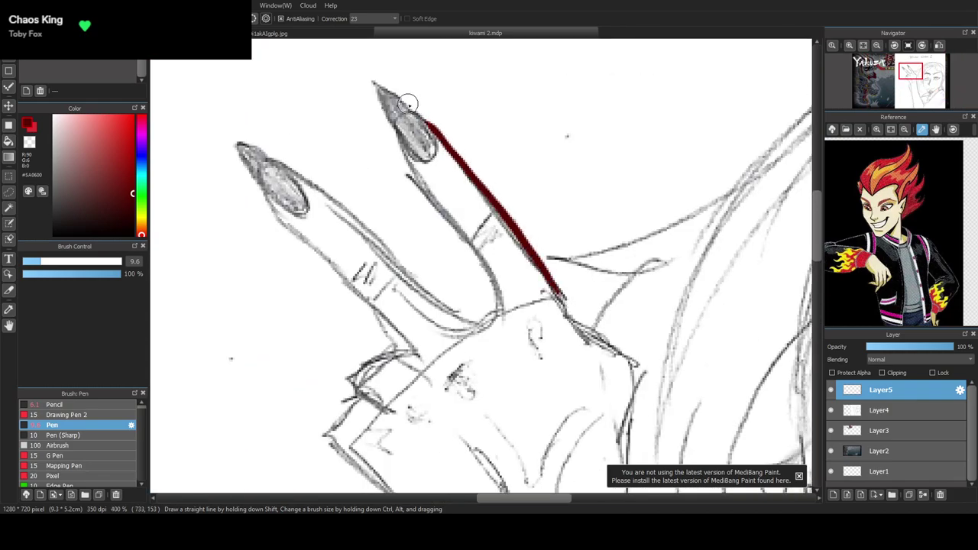
pyautogui.moveTo(419, 159); pyautogui.dragTo(389, 111)
pyautogui.hotkey('ctrl', 'z')
pyautogui.moveTo(420, 158)
pyautogui.mouseDown()
pyautogui.moveTo(378, 82)
pyautogui.moveTo(433, 132)
pyautogui.moveTo(431, 154)
pyautogui.moveTo(418, 161)
pyautogui.moveTo(408, 152)
pyautogui.moveTo(485, 272)
pyautogui.moveTo(495, 317)
pyautogui.moveTo(480, 337)
pyautogui.moveTo(490, 314)
pyautogui.moveTo(468, 317)
pyautogui.moveTo(402, 252)
pyautogui.mouseUp()
pyautogui.hotkey('ctrl', 'z')
# Trace the left raised finger and its pointed nail, redoing strokes until the lines follow the sketch
pyautogui.moveTo(493, 327)
pyautogui.mouseDown()
pyautogui.moveTo(468, 318)
pyautogui.moveTo(429, 296)
pyautogui.moveTo(366, 222)
pyautogui.mouseUp()
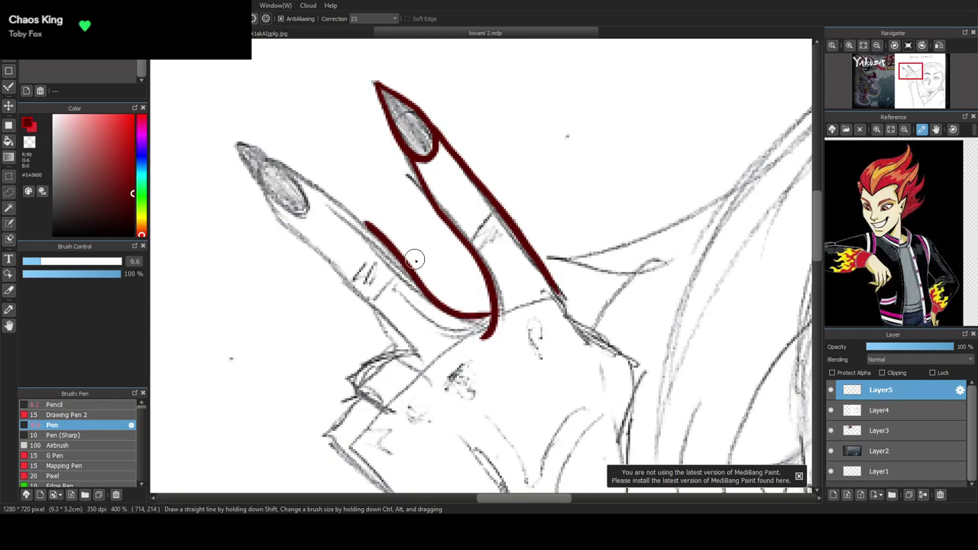
pyautogui.hotkey('ctrl', 'z')
pyautogui.moveTo(495, 321)
pyautogui.mouseDown()
pyautogui.moveTo(423, 291)
pyautogui.moveTo(294, 164)
pyautogui.moveTo(292, 176)
pyautogui.moveTo(230, 138)
pyautogui.moveTo(268, 198)
pyautogui.moveTo(294, 220)
pyautogui.moveTo(310, 217)
pyautogui.moveTo(291, 171)
pyautogui.moveTo(272, 212)
pyautogui.moveTo(372, 314)
pyautogui.mouseUp()
pyautogui.hotkey('ctrl', 'z')
pyautogui.moveTo(289, 221)
pyautogui.mouseDown()
pyautogui.moveTo(305, 256)
pyautogui.moveTo(352, 301)
pyautogui.mouseUp()
pyautogui.hotkey('ctrl', 'z')
pyautogui.moveTo(266, 199); pyautogui.dragTo(372, 313)
pyautogui.hotkey('ctrl', 'z')
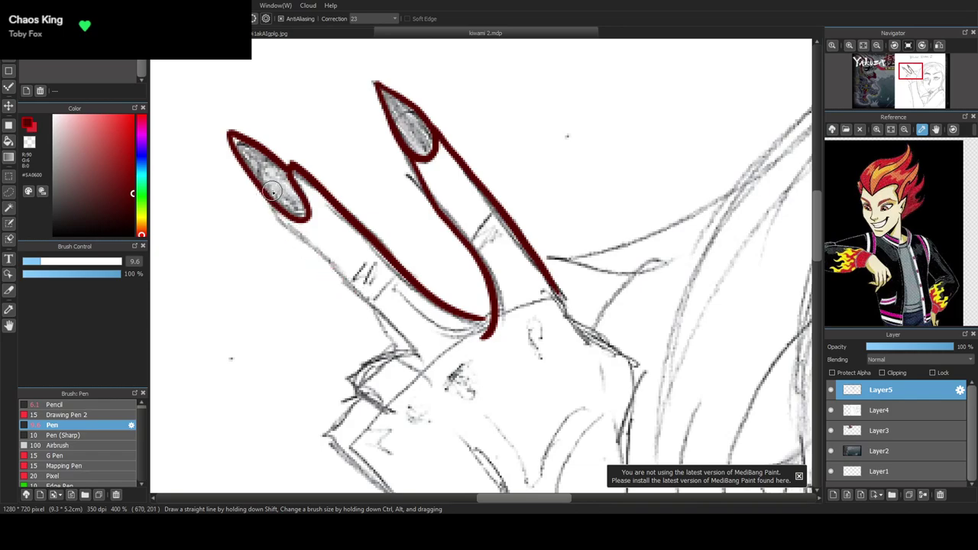
pyautogui.moveTo(264, 197); pyautogui.dragTo(420, 364)
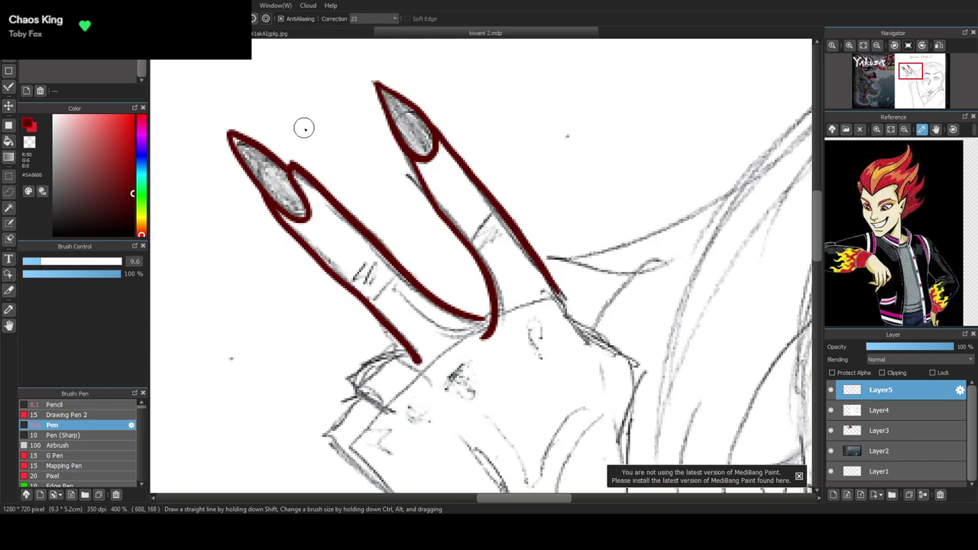
# Erase the excess line where the left finger meets its nail, using the eraser at size 17
pyautogui.keyDown('ctrl'); pyautogui.keyDown('alt'); pyautogui.moveTo(308, 130); pyautogui.dragTo(314, 149); pyautogui.keyUp('alt'); pyautogui.keyUp('ctrl')
pyautogui.moveTo(88, 263); pyautogui.dragTo(58, 263)
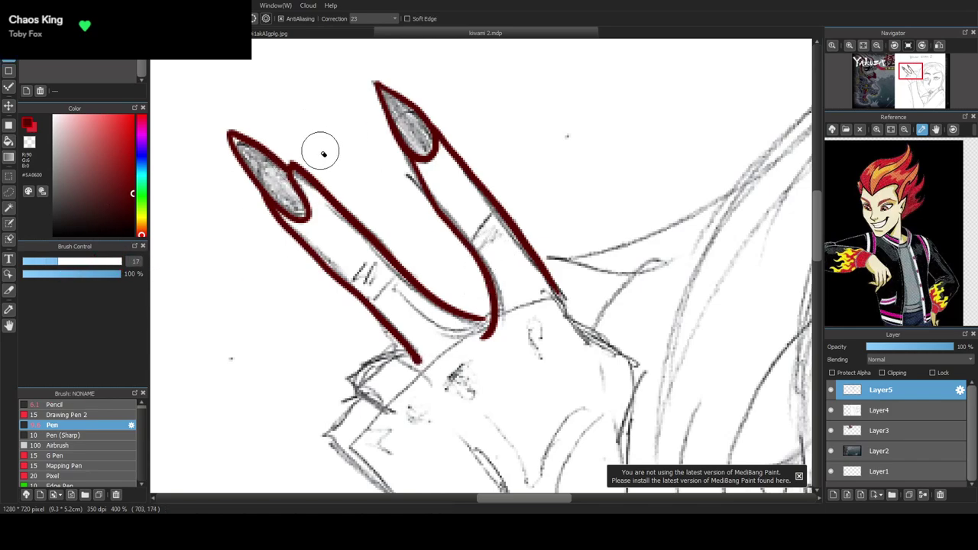
pyautogui.keyDown('ctrl'); pyautogui.keyDown('alt'); pyautogui.moveTo(291, 153); pyautogui.dragTo(268, 120); pyautogui.keyUp('alt'); pyautogui.keyUp('ctrl')
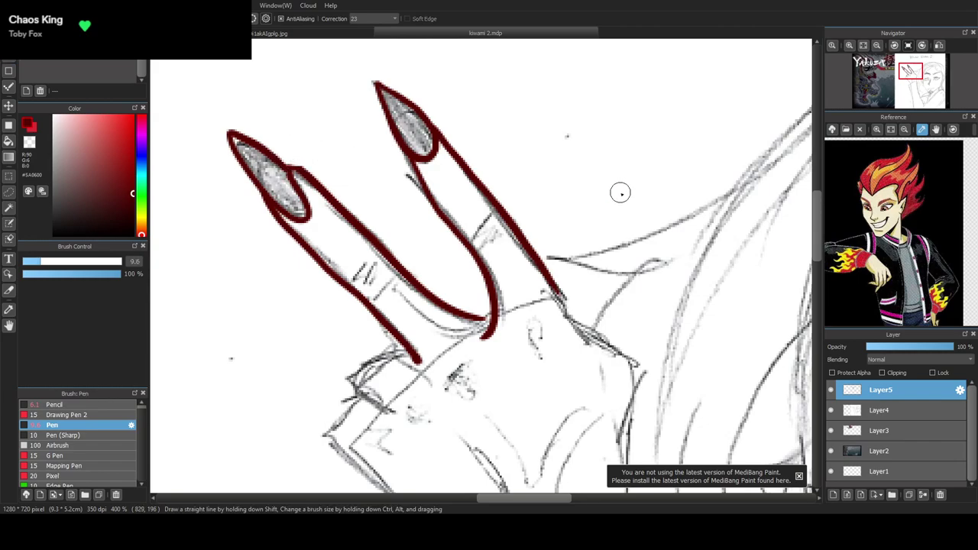
# Trace the folded fingers and both sides of the hand down to the wrist
pyautogui.scroll(-4, 819, 232)
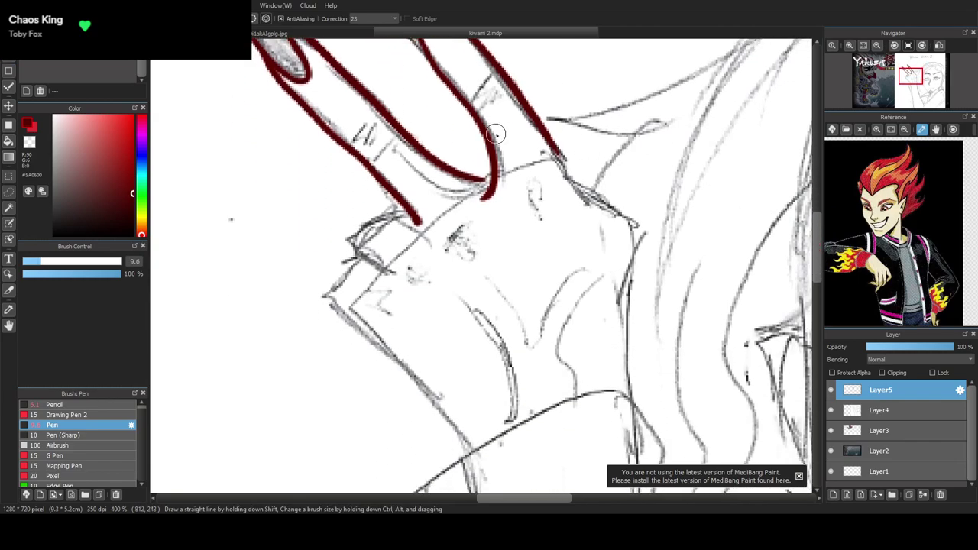
pyautogui.moveTo(416, 218)
pyautogui.mouseDown()
pyautogui.moveTo(379, 219)
pyautogui.moveTo(354, 248)
pyautogui.moveTo(386, 276)
pyautogui.moveTo(365, 258)
pyautogui.moveTo(335, 303)
pyautogui.moveTo(427, 387)
pyautogui.moveTo(468, 455)
pyautogui.mouseUp()
pyautogui.moveTo(561, 151)
pyautogui.mouseDown()
pyautogui.moveTo(576, 185)
pyautogui.moveTo(630, 218)
pyautogui.moveTo(625, 396)
pyautogui.mouseUp()
# Trace the sleeve cuff and the raised arm's outer edge down to the bottom of the canvas, replacing the first attempt
pyautogui.scroll(-5, 459, 237)
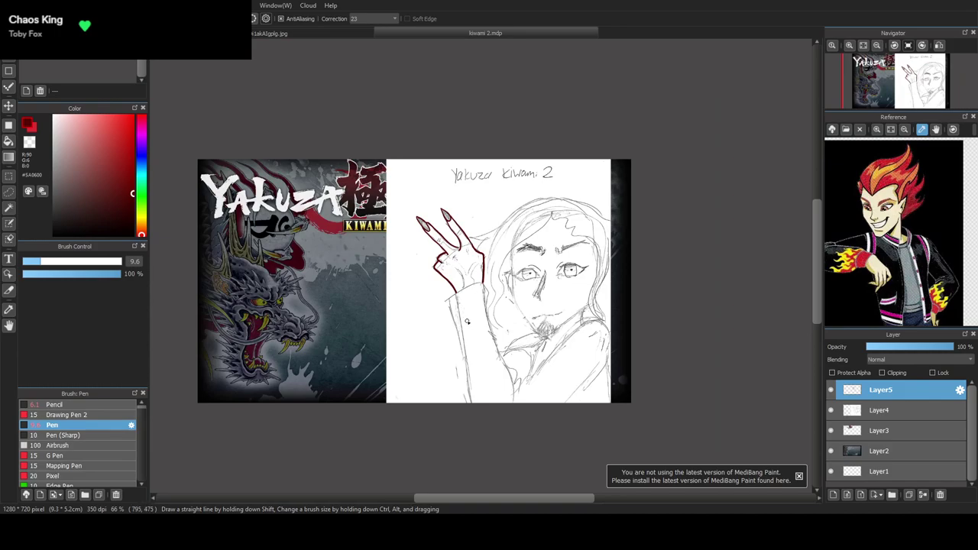
pyautogui.scroll(3, 467, 321)
pyautogui.moveTo(479, 233)
pyautogui.mouseDown()
pyautogui.moveTo(441, 253)
pyautogui.moveTo(420, 284)
pyautogui.moveTo(457, 493)
pyautogui.mouseUp()
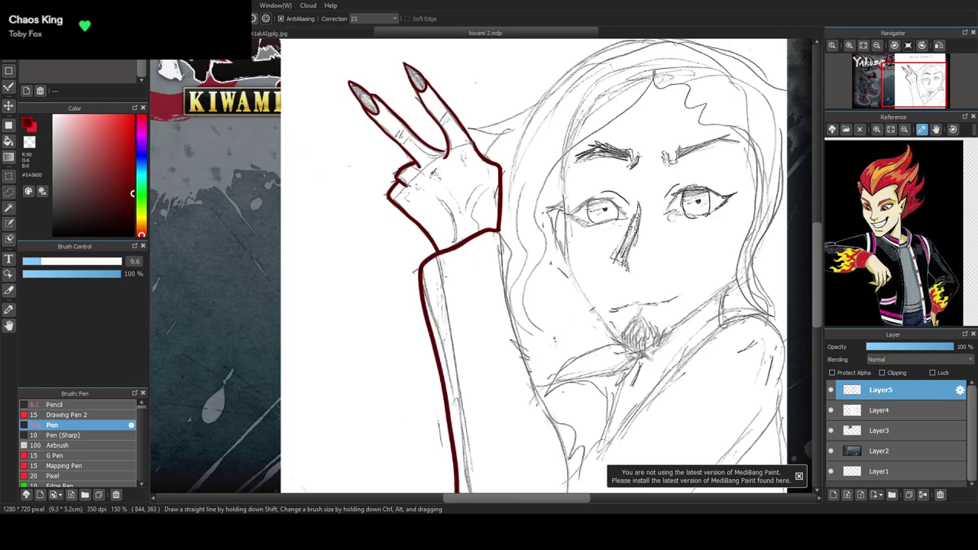
pyautogui.scroll(-4, 489, 437)
pyautogui.scroll(4, 494, 430)
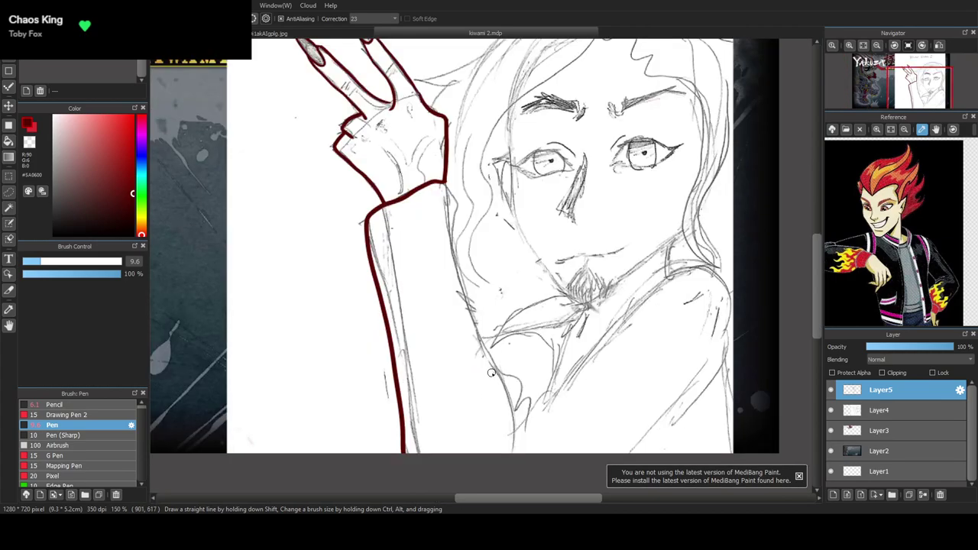
pyautogui.hotkey('ctrl', 'z')
pyautogui.moveTo(457, 205)
pyautogui.mouseDown()
pyautogui.moveTo(397, 197)
pyautogui.moveTo(370, 213)
pyautogui.moveTo(368, 230)
pyautogui.moveTo(401, 382)
pyautogui.moveTo(411, 492)
pyautogui.mouseUp()
# Trace the raised sleeve's inner edge with its jagged fold, and the outline of the other shoulder and arm
pyautogui.moveTo(457, 200)
pyautogui.mouseDown()
pyautogui.moveTo(453, 288)
pyautogui.moveTo(505, 376)
pyautogui.moveTo(519, 376)
pyautogui.moveTo(530, 417)
pyautogui.mouseUp()
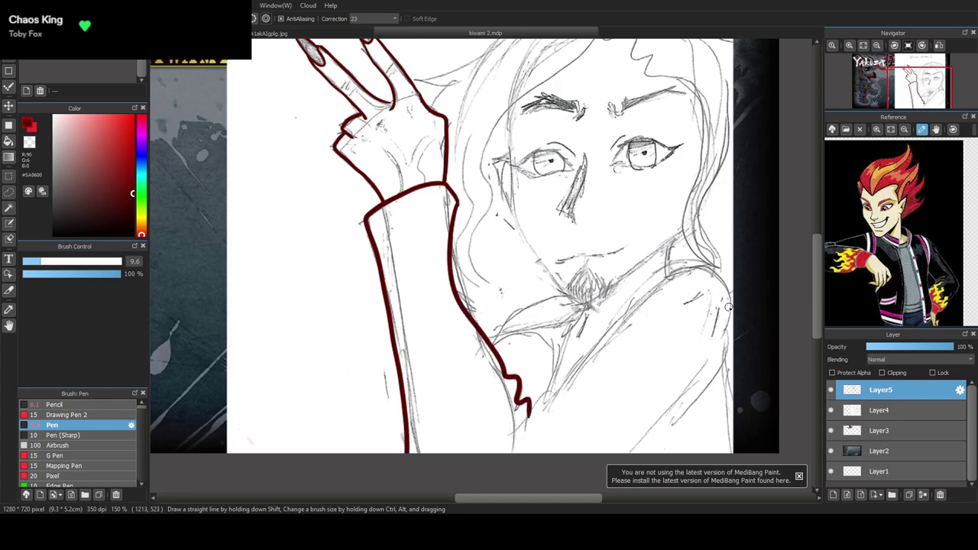
pyautogui.moveTo(730, 325)
pyautogui.mouseDown()
pyautogui.moveTo(733, 290)
pyautogui.moveTo(717, 273)
pyautogui.moveTo(670, 278)
pyautogui.moveTo(529, 415)
pyautogui.mouseUp()
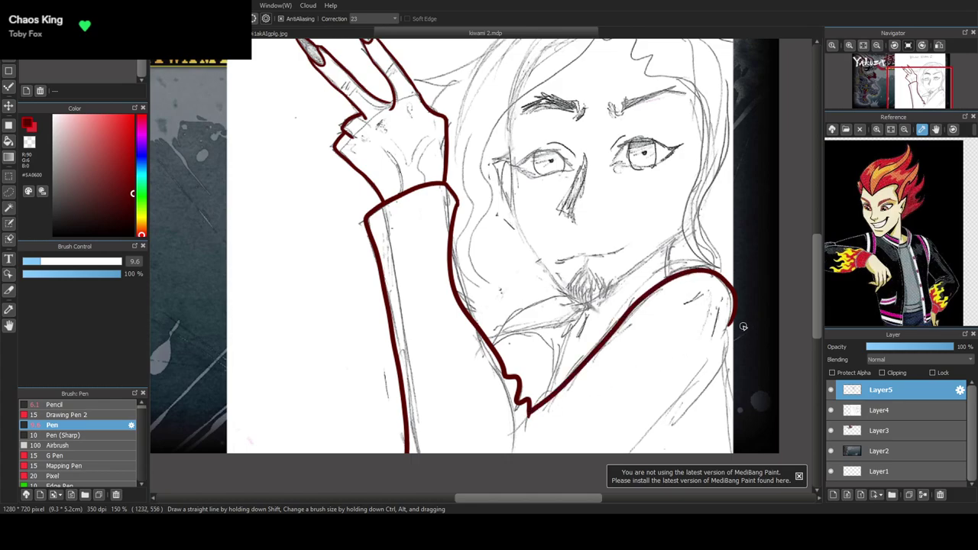
pyautogui.moveTo(733, 315); pyautogui.dragTo(704, 377)
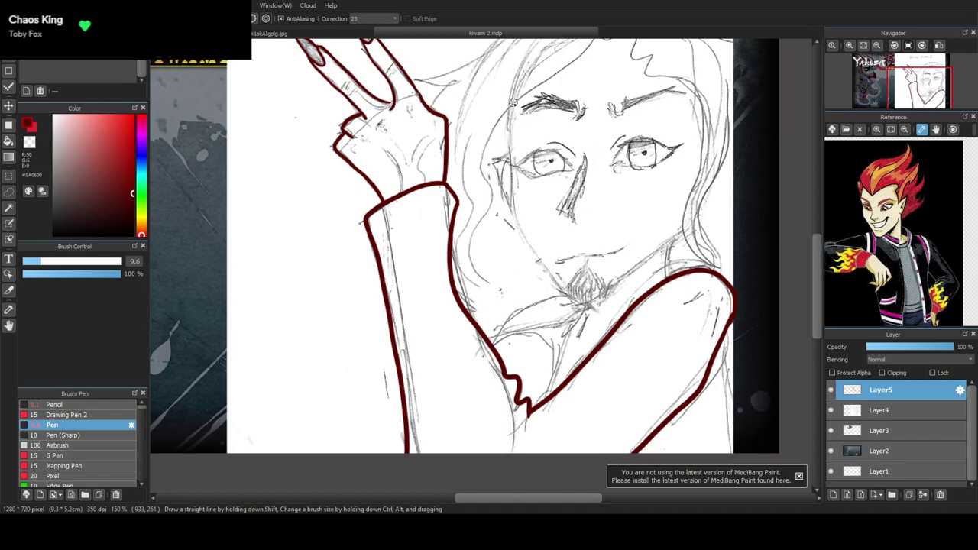
# Trace the face outline from the left temple around the chin and jaw, and ink the nose
pyautogui.moveTo(505, 125)
pyautogui.mouseDown()
pyautogui.moveTo(519, 217)
pyautogui.moveTo(552, 280)
pyautogui.moveTo(580, 303)
pyautogui.mouseUp()
pyautogui.moveTo(681, 234); pyautogui.dragTo(574, 295)
pyautogui.hotkey('ctrl', 'z')
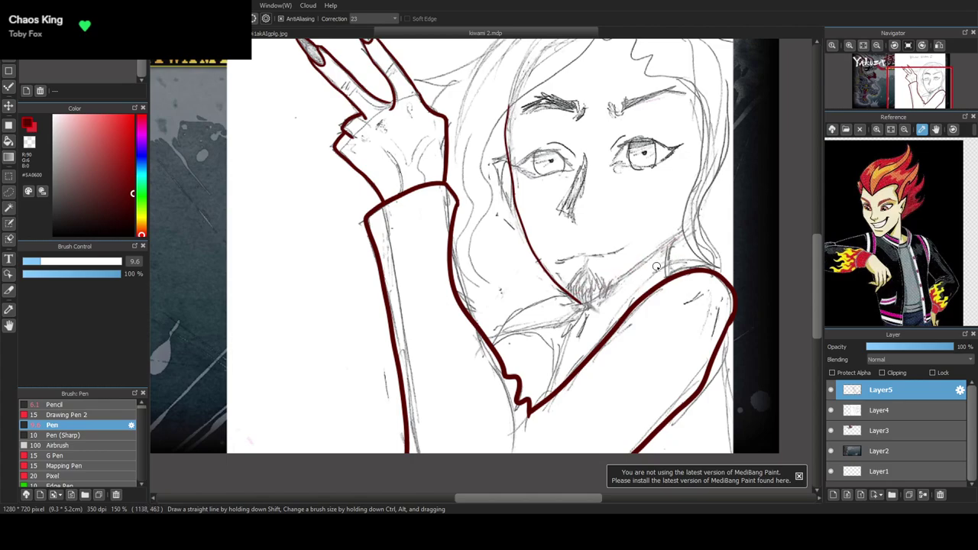
pyautogui.moveTo(591, 298); pyautogui.dragTo(676, 238)
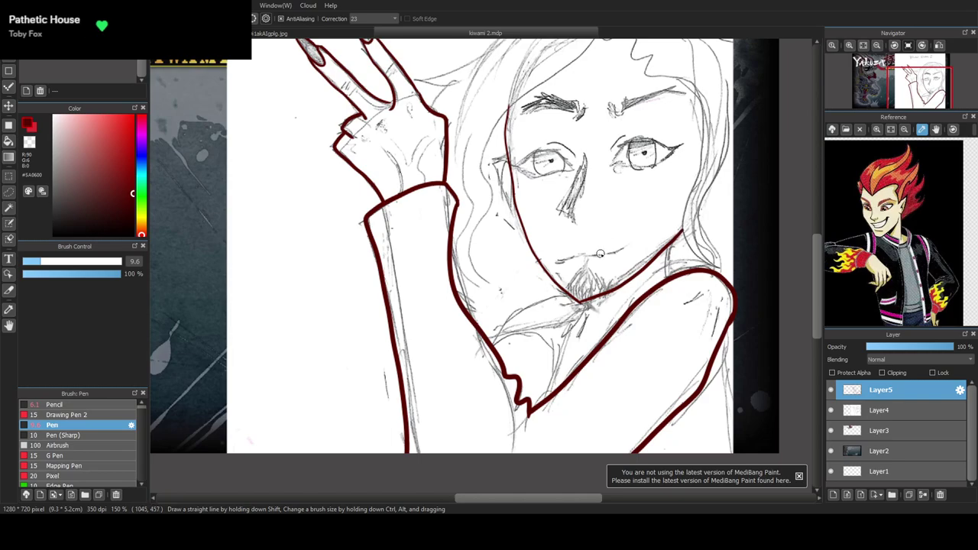
pyautogui.scroll(3, 577, 176)
pyautogui.moveTo(590, 129)
pyautogui.mouseDown()
pyautogui.moveTo(595, 179)
pyautogui.moveTo(558, 248)
pyautogui.moveTo(573, 266)
pyautogui.mouseUp()
# Trace the collar and chest opening beneath the chin, and the short neck line under the right jaw
pyautogui.scroll(-4, 578, 309)
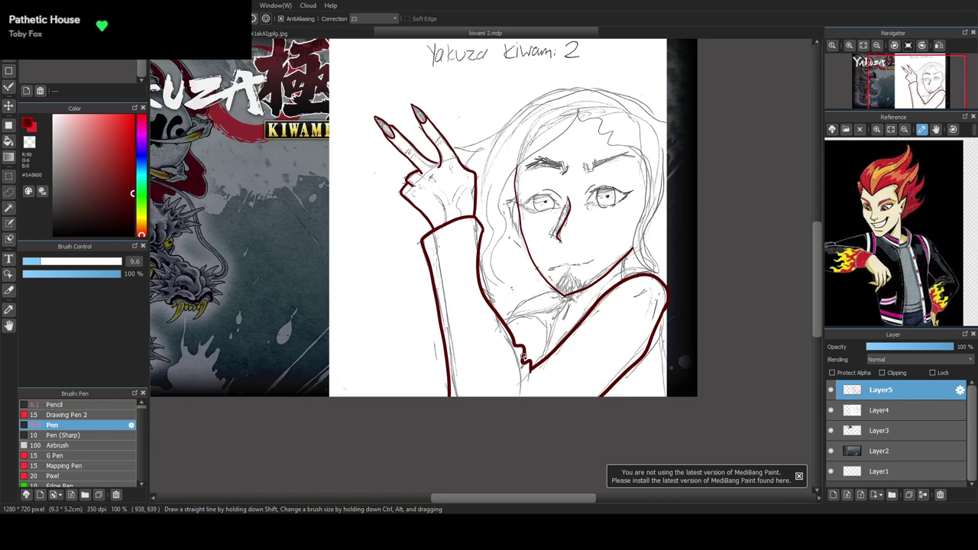
pyautogui.scroll(2, 524, 358)
pyautogui.moveTo(579, 257)
pyautogui.mouseDown()
pyautogui.moveTo(534, 268)
pyautogui.moveTo(495, 315)
pyautogui.moveTo(523, 302)
pyautogui.moveTo(547, 308)
pyautogui.moveTo(545, 370)
pyautogui.mouseUp()
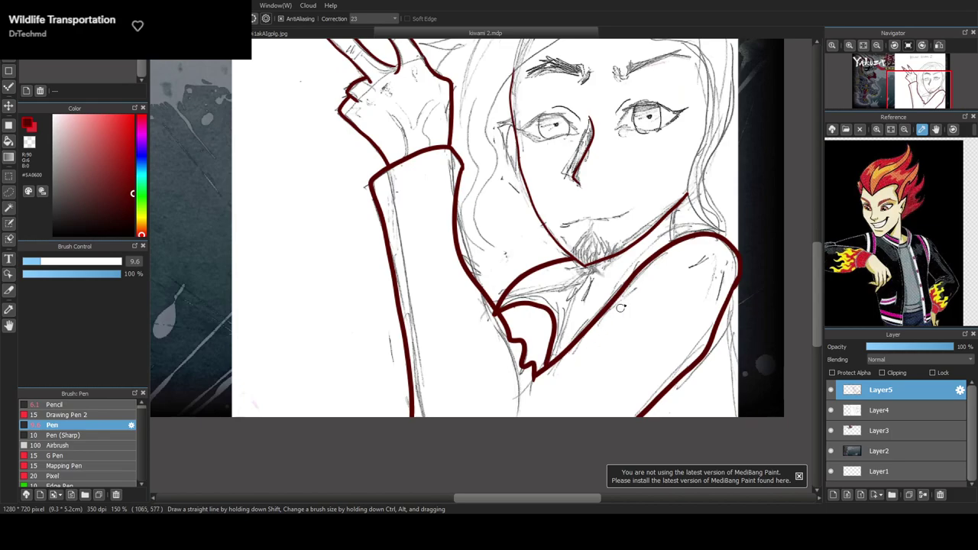
pyautogui.moveTo(587, 266); pyautogui.dragTo(551, 365)
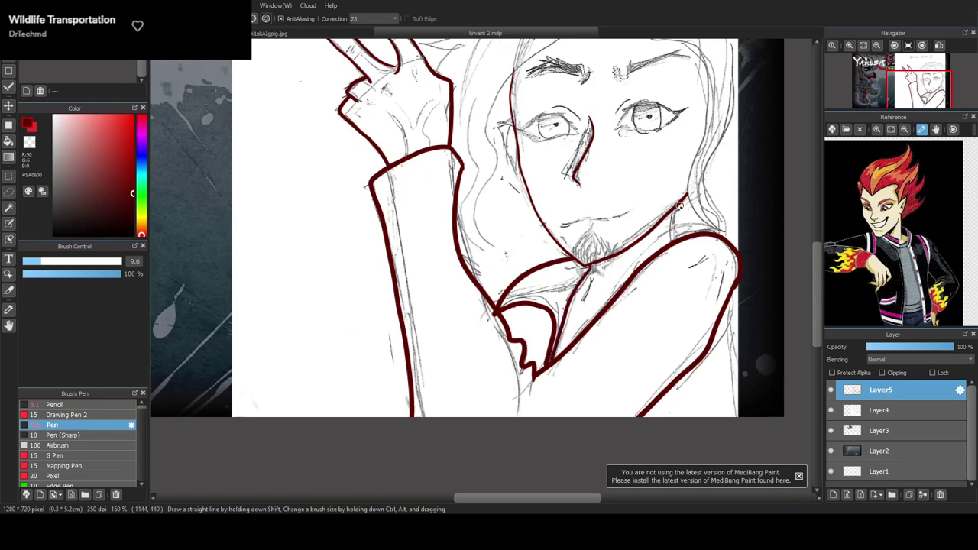
pyautogui.moveTo(677, 206); pyautogui.dragTo(673, 241)
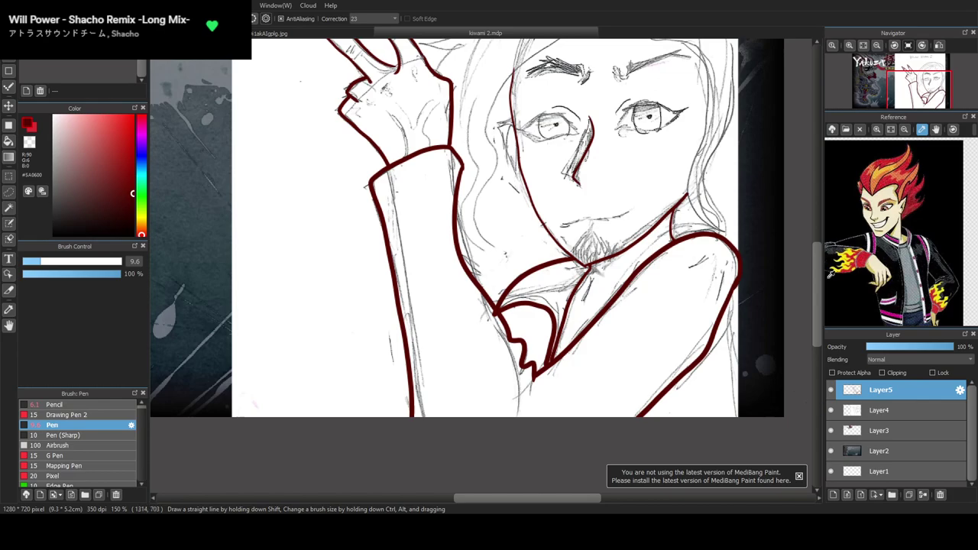
# Trace the right eye's outline, both sides of its iris and the eyelid crease above it
pyautogui.scroll(5, 588, 231)
pyautogui.scroll(-1, 588, 231)
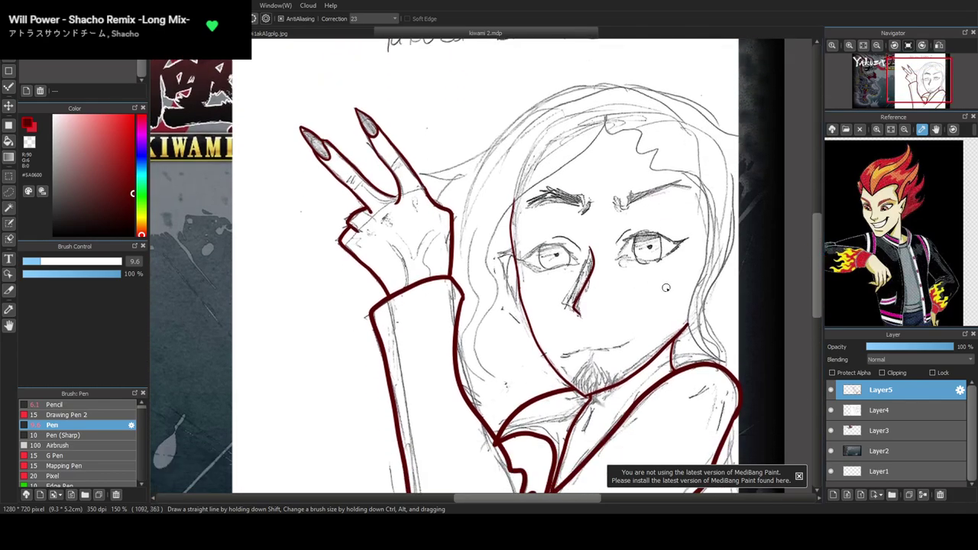
pyautogui.scroll(3, 677, 261)
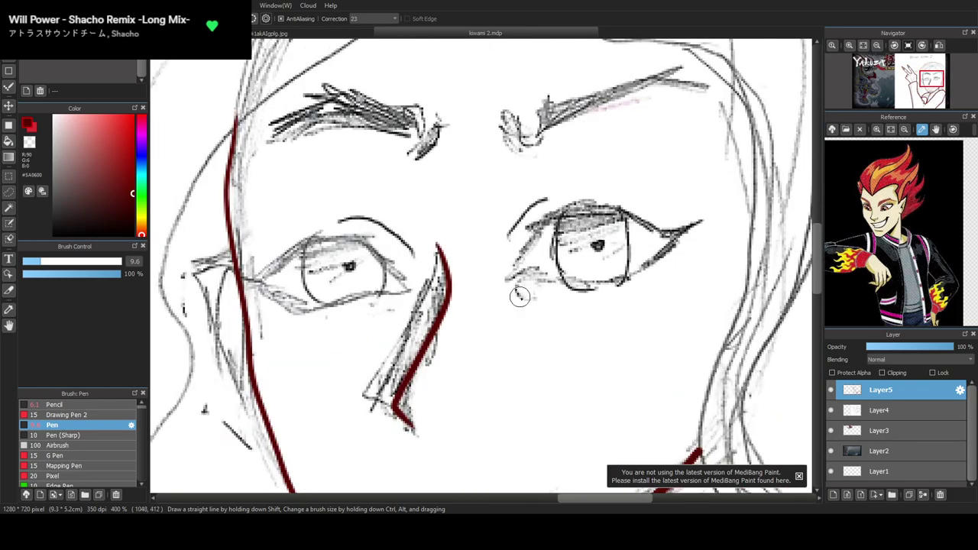
pyautogui.moveTo(567, 501); pyautogui.dragTo(571, 500)
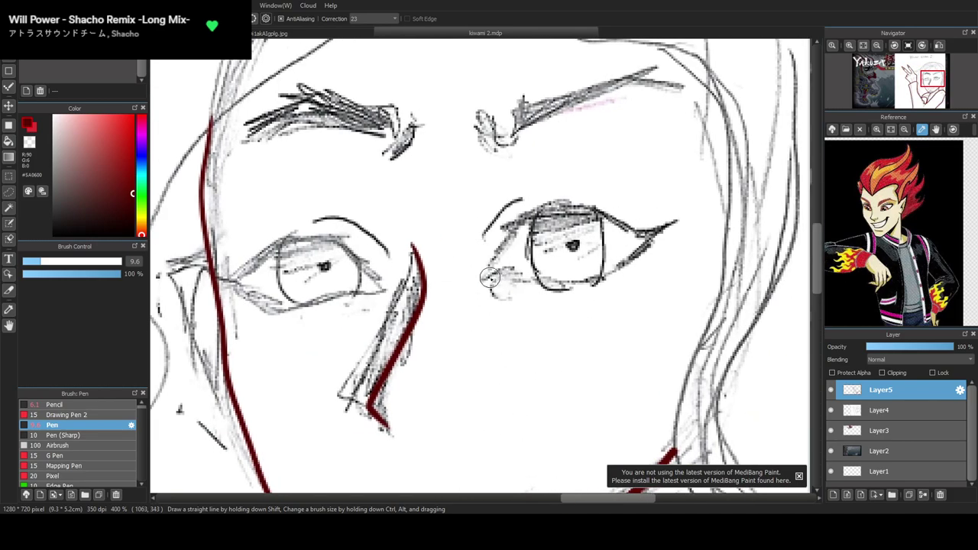
pyautogui.moveTo(486, 277)
pyautogui.mouseDown()
pyautogui.moveTo(539, 212)
pyautogui.moveTo(612, 212)
pyautogui.moveTo(655, 229)
pyautogui.moveTo(620, 274)
pyautogui.moveTo(541, 291)
pyautogui.moveTo(495, 289)
pyautogui.moveTo(487, 277)
pyautogui.mouseUp()
pyautogui.moveTo(538, 214)
pyautogui.mouseDown()
pyautogui.moveTo(525, 246)
pyautogui.moveTo(535, 279)
pyautogui.moveTo(552, 287)
pyautogui.mouseUp()
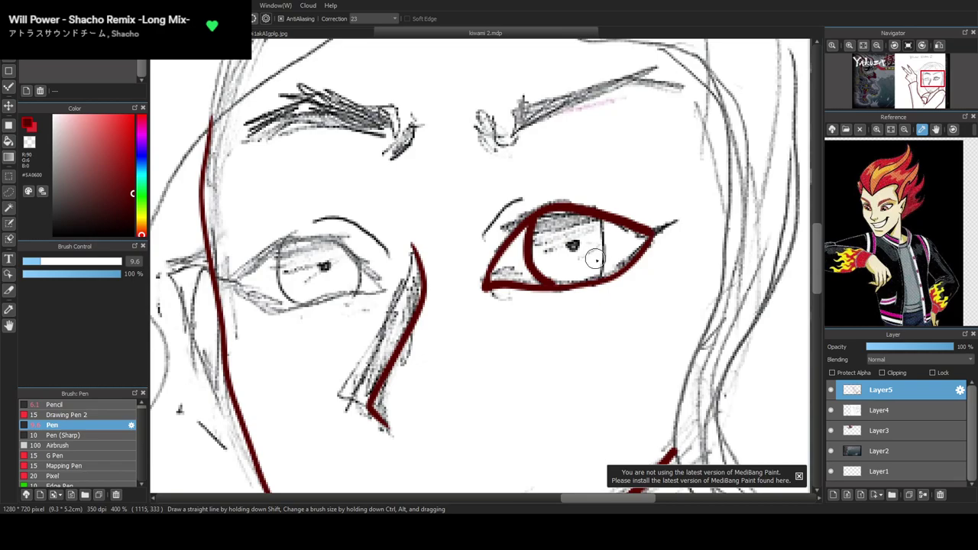
pyautogui.hotkey('ctrl', 'z')
pyautogui.moveTo(535, 214)
pyautogui.mouseDown()
pyautogui.moveTo(525, 253)
pyautogui.moveTo(539, 286)
pyautogui.moveTo(553, 288)
pyautogui.mouseUp()
pyautogui.moveTo(603, 222); pyautogui.dragTo(604, 285)
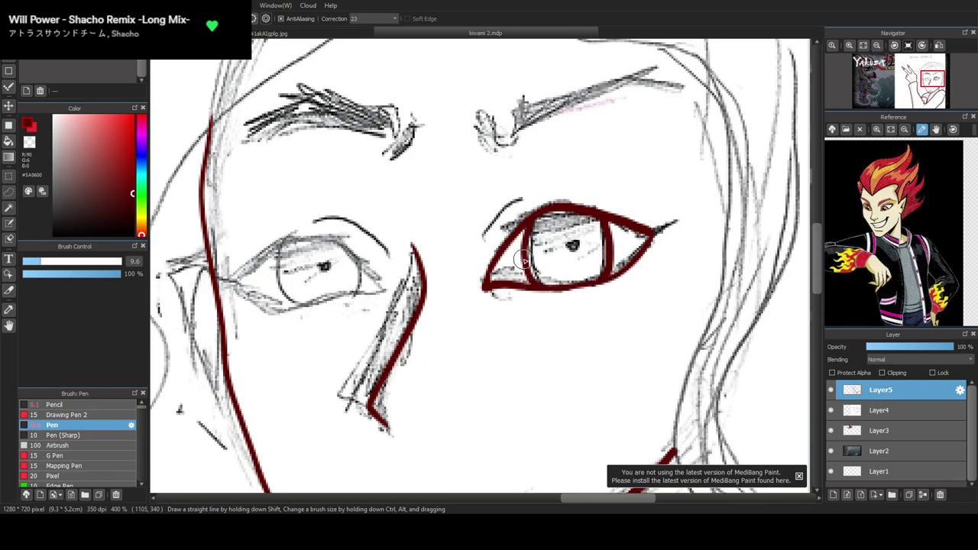
pyautogui.moveTo(483, 242)
pyautogui.mouseDown()
pyautogui.moveTo(505, 207)
pyautogui.moveTo(543, 191)
pyautogui.mouseUp()
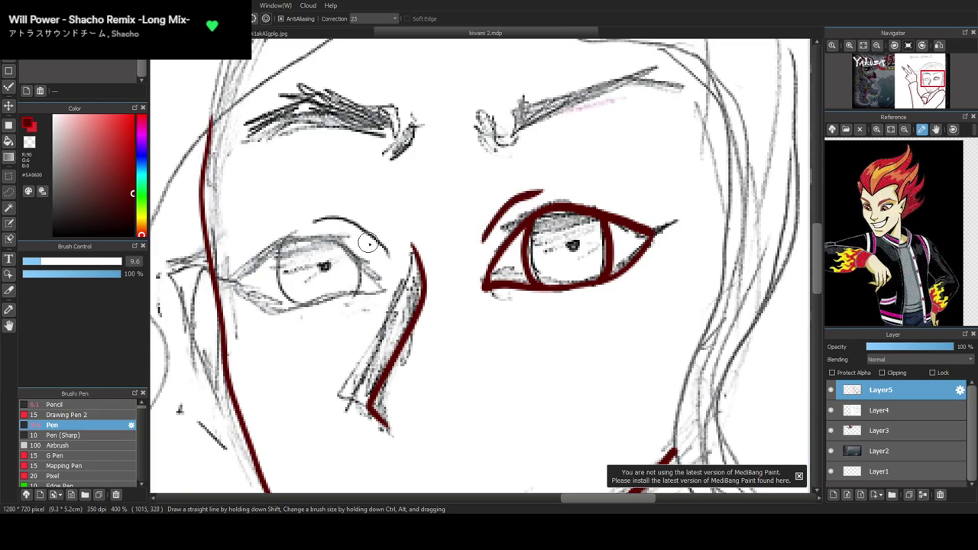
# Trace the left eye's outline and the eyelid crease above it, redoing the first attempts
pyautogui.moveTo(379, 282)
pyautogui.mouseDown()
pyautogui.moveTo(327, 238)
pyautogui.moveTo(297, 240)
pyautogui.moveTo(250, 278)
pyautogui.mouseUp()
pyautogui.hotkey('ctrl', 'z')
pyautogui.moveTo(386, 289)
pyautogui.mouseDown()
pyautogui.moveTo(351, 246)
pyautogui.moveTo(318, 233)
pyautogui.moveTo(250, 273)
pyautogui.mouseUp()
pyautogui.hotkey('ctrl', 'z')
pyautogui.moveTo(386, 289)
pyautogui.mouseDown()
pyautogui.moveTo(342, 244)
pyautogui.moveTo(295, 239)
pyautogui.moveTo(237, 271)
pyautogui.moveTo(248, 296)
pyautogui.moveTo(282, 308)
pyautogui.moveTo(380, 284)
pyautogui.mouseUp()
pyautogui.moveTo(314, 219)
pyautogui.mouseDown()
pyautogui.moveTo(356, 224)
pyautogui.moveTo(386, 252)
pyautogui.mouseUp()
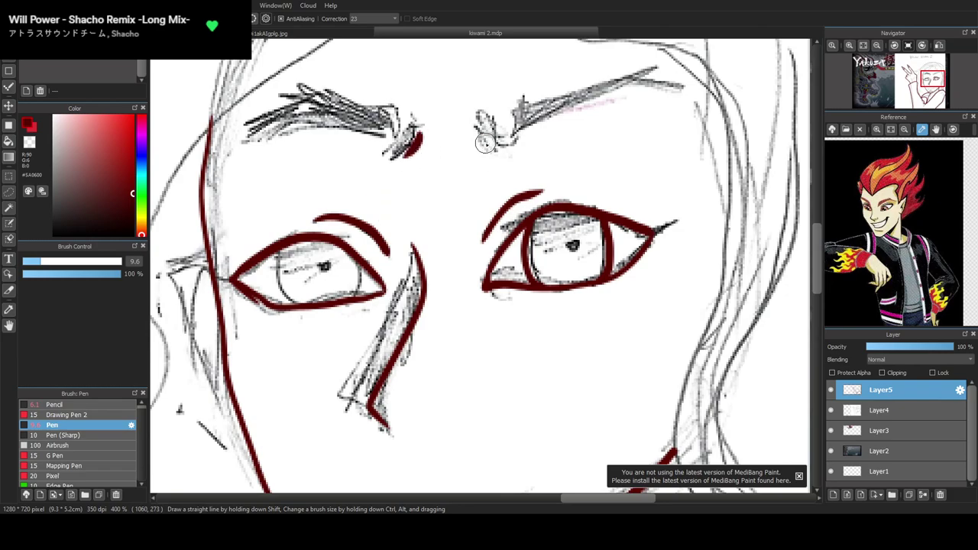
# Trace the smiling mouth line above the goatee, replacing the first stroke
pyautogui.scroll(-4, 341, 157)
pyautogui.scroll(4, 336, 265)
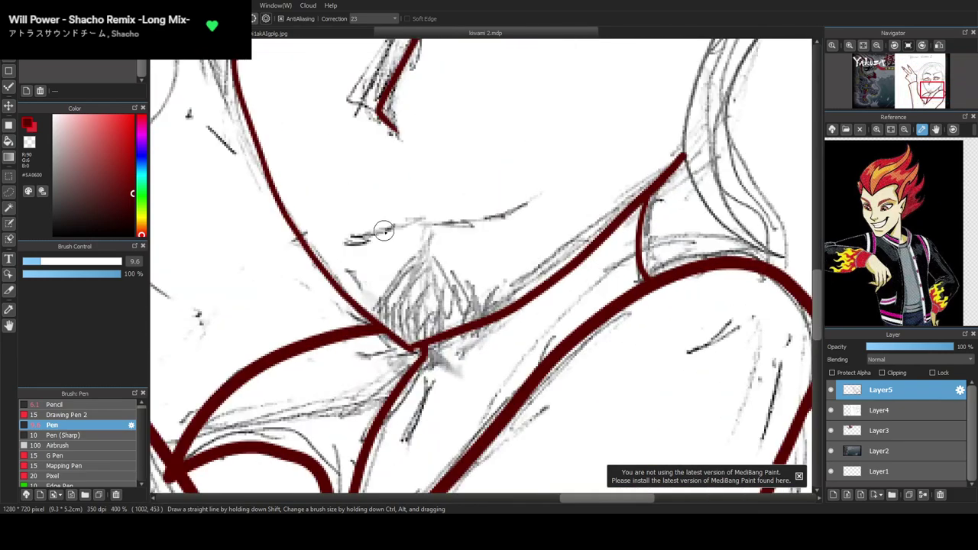
pyautogui.moveTo(325, 227)
pyautogui.mouseDown()
pyautogui.moveTo(361, 244)
pyautogui.moveTo(491, 218)
pyautogui.moveTo(538, 185)
pyautogui.mouseUp()
pyautogui.hotkey('ctrl', 'z')
pyautogui.moveTo(340, 228)
pyautogui.mouseDown()
pyautogui.moveTo(369, 235)
pyautogui.moveTo(464, 223)
pyautogui.moveTo(538, 179)
pyautogui.mouseUp()
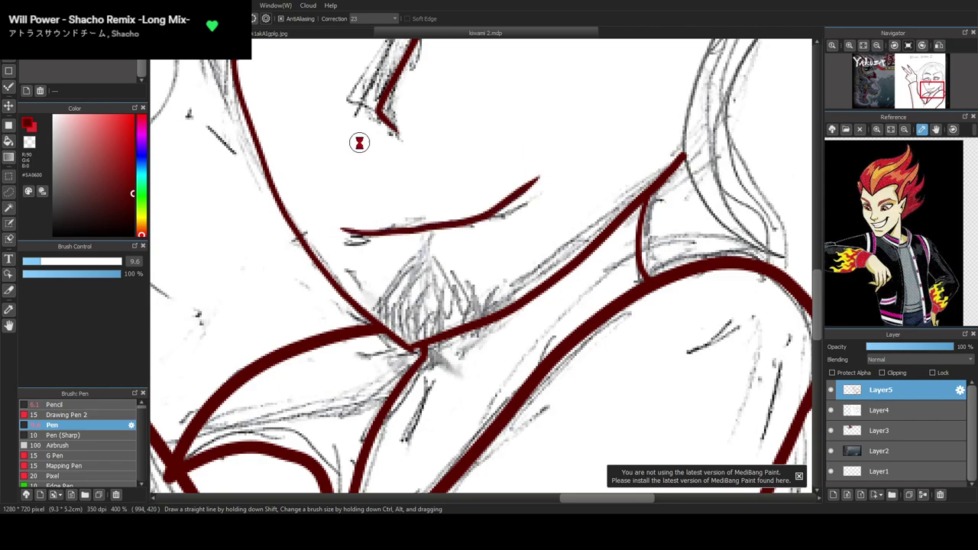
pyautogui.scroll(-3, 359, 142)
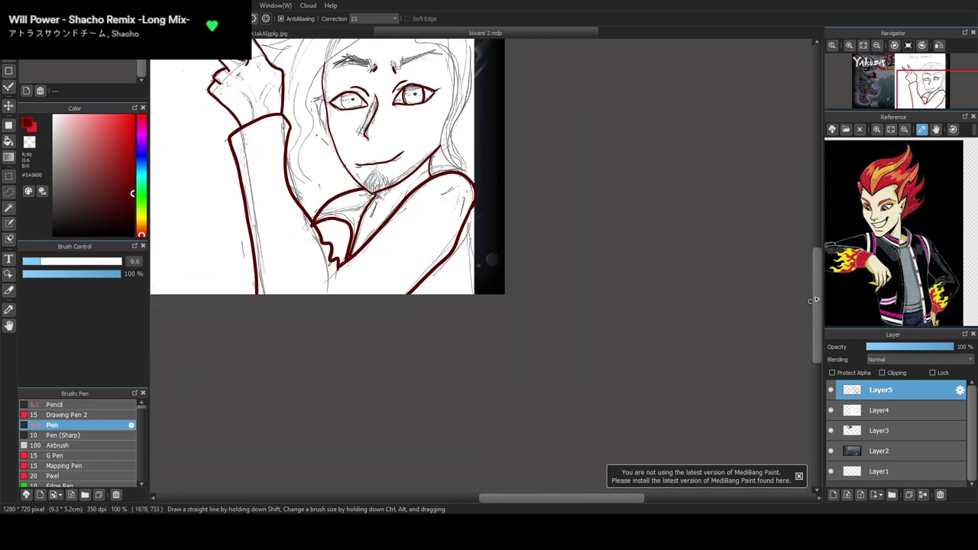
# Redraw the mouth as a gently curved smile line rising at its right end, above the goatee
pyautogui.moveTo(817, 292); pyautogui.dragTo(817, 268)
pyautogui.scroll(2, 394, 227)
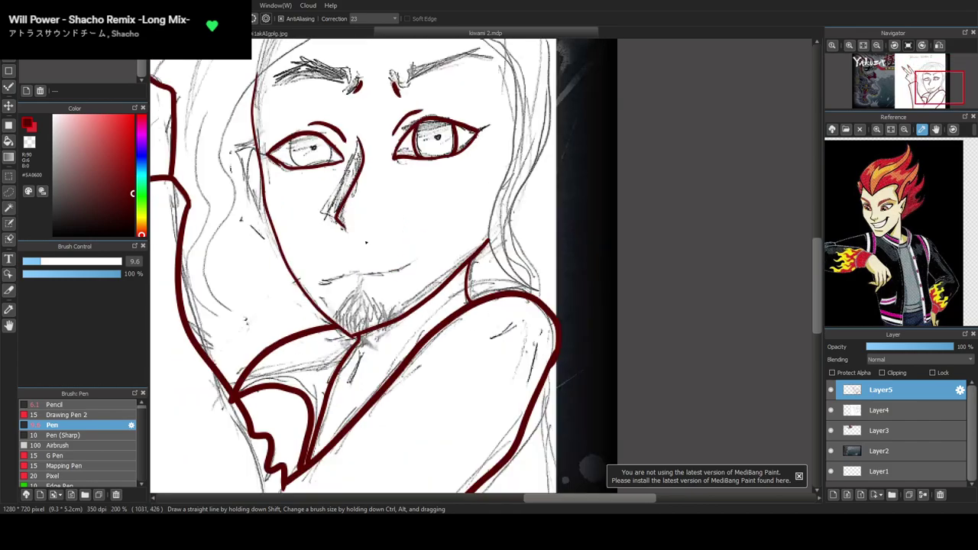
pyautogui.moveTo(321, 283); pyautogui.dragTo(412, 262)
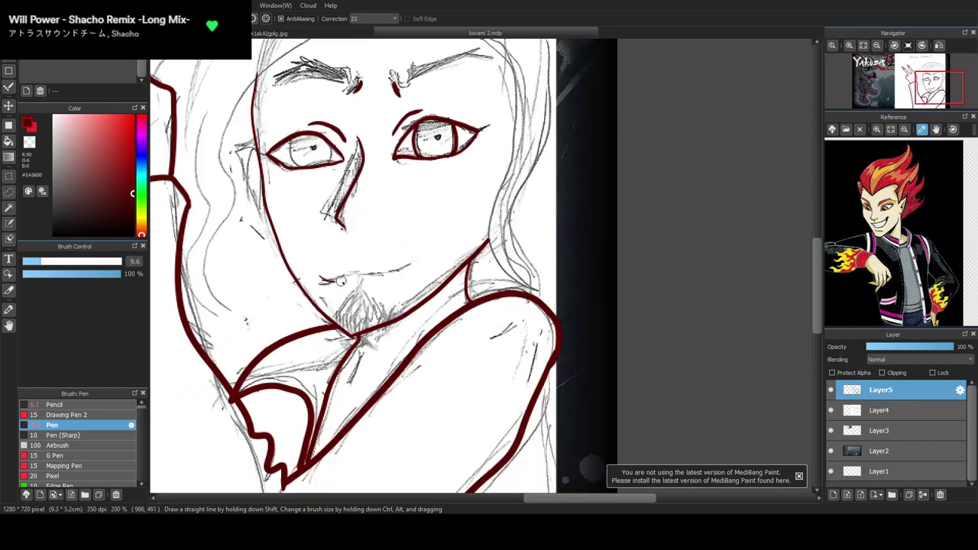
pyautogui.moveTo(320, 282); pyautogui.dragTo(417, 261)
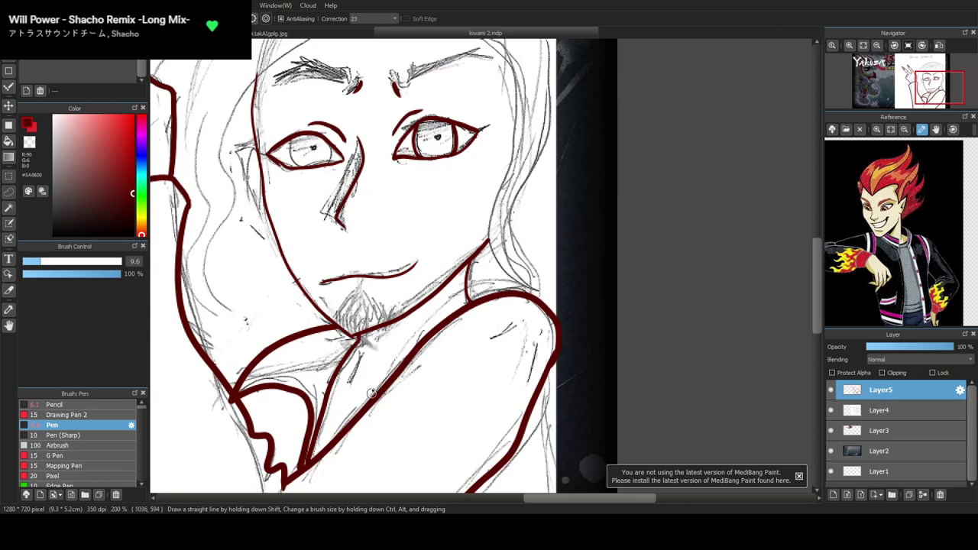
# Draw the outer hair outline from the crown to a flick by the raised hand and down in spikes to the right shoulder
pyautogui.moveTo(539, 500); pyautogui.dragTo(505, 500)
pyautogui.scroll(6, 525, 167)
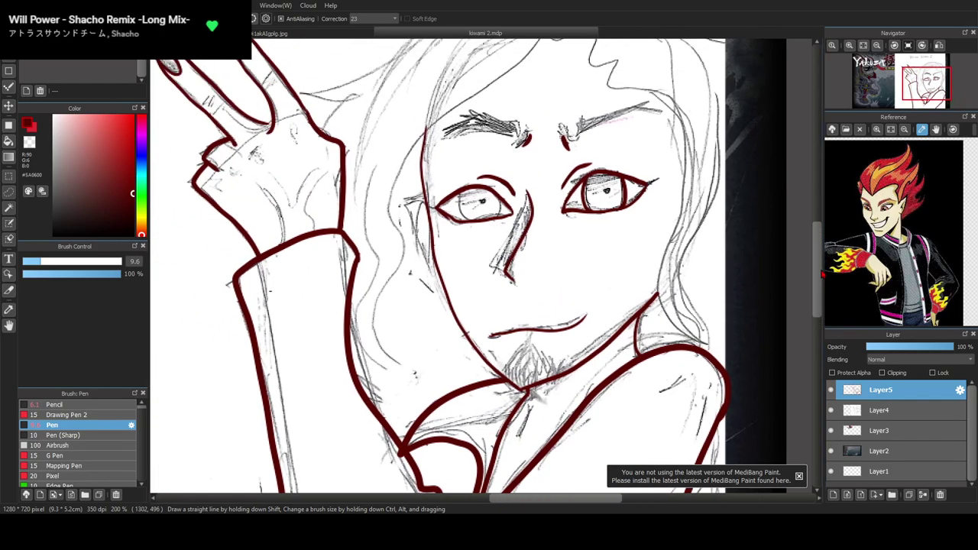
pyautogui.moveTo(571, 132)
pyautogui.mouseDown()
pyautogui.moveTo(502, 124)
pyautogui.moveTo(426, 162)
pyautogui.moveTo(376, 209)
pyautogui.moveTo(320, 226)
pyautogui.moveTo(297, 217)
pyautogui.moveTo(324, 255)
pyautogui.moveTo(338, 257)
pyautogui.moveTo(337, 282)
pyautogui.mouseUp()
pyautogui.moveTo(570, 129)
pyautogui.mouseDown()
pyautogui.moveTo(639, 132)
pyautogui.moveTo(699, 173)
pyautogui.moveTo(774, 207)
pyautogui.moveTo(784, 198)
pyautogui.moveTo(765, 228)
pyautogui.moveTo(726, 246)
pyautogui.mouseUp()
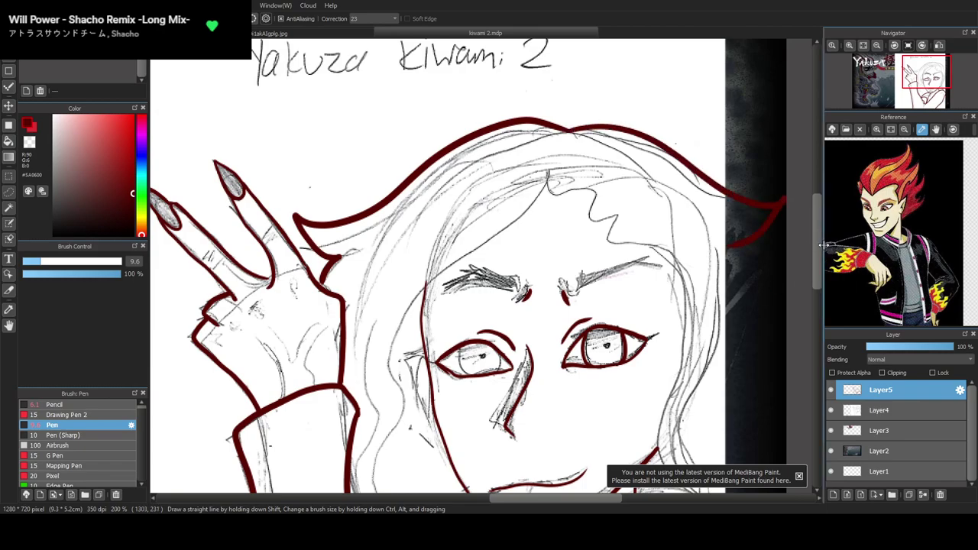
pyautogui.scroll(-3, 818, 266)
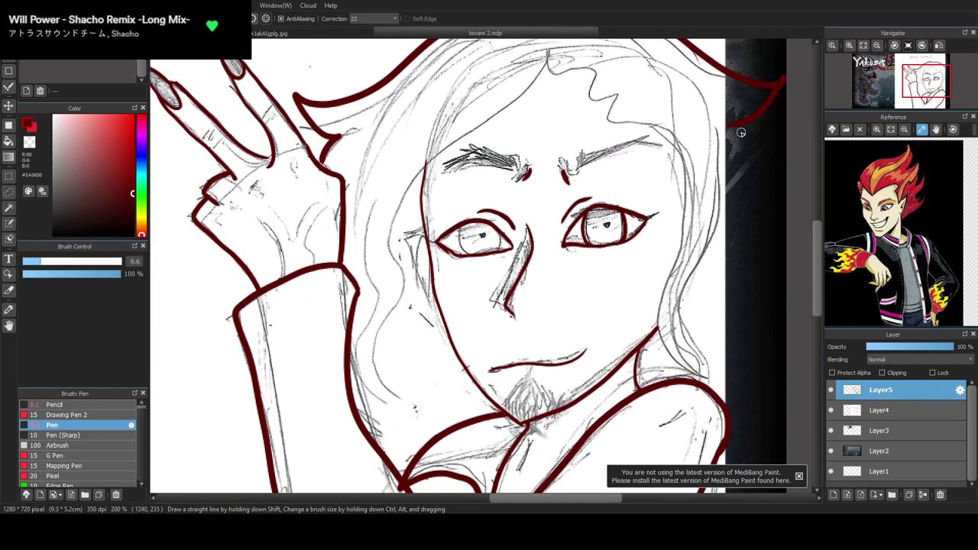
pyautogui.moveTo(751, 144)
pyautogui.mouseDown()
pyautogui.moveTo(806, 291)
pyautogui.moveTo(783, 295)
pyautogui.moveTo(768, 274)
pyautogui.moveTo(748, 370)
pyautogui.moveTo(729, 386)
pyautogui.moveTo(741, 350)
pyautogui.moveTo(707, 391)
pyautogui.mouseUp()
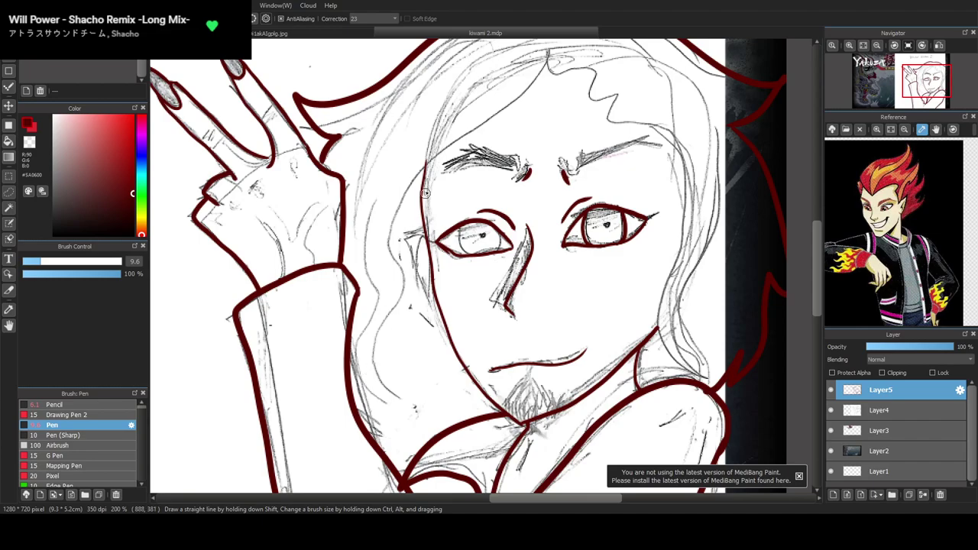
# Trace the long wavy hair lock from the parting down the left side of the face, and outline the ear
pyautogui.moveTo(378, 195)
pyautogui.mouseDown()
pyautogui.moveTo(366, 218)
pyautogui.moveTo(371, 284)
pyautogui.moveTo(356, 365)
pyautogui.moveTo(397, 403)
pyautogui.mouseUp()
pyautogui.moveTo(549, 48)
pyautogui.mouseDown()
pyautogui.moveTo(534, 87)
pyautogui.moveTo(429, 155)
pyautogui.moveTo(404, 183)
pyautogui.moveTo(388, 224)
pyautogui.moveTo(401, 286)
pyautogui.moveTo(378, 342)
pyautogui.moveTo(398, 401)
pyautogui.mouseUp()
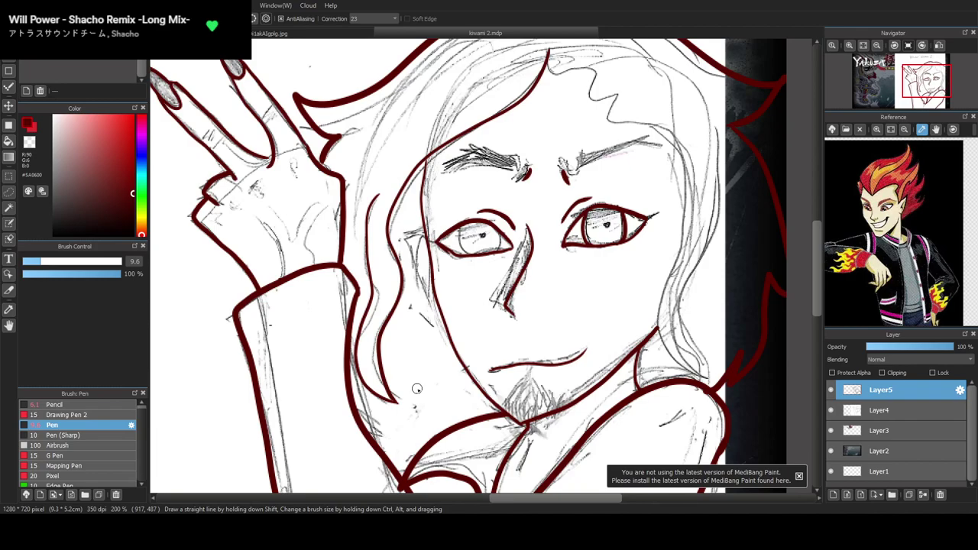
pyautogui.scroll(2, 425, 274)
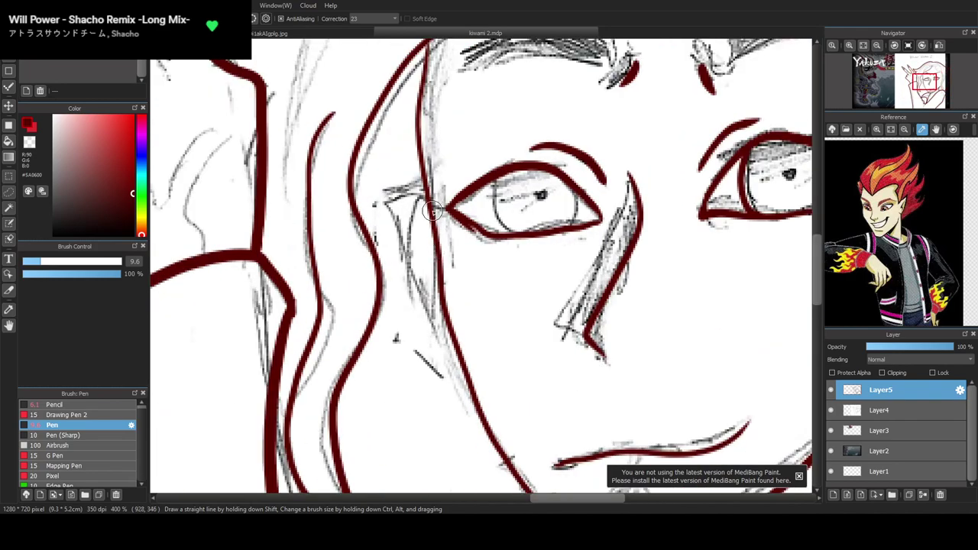
pyautogui.moveTo(435, 201)
pyautogui.mouseDown()
pyautogui.moveTo(393, 224)
pyautogui.moveTo(426, 329)
pyautogui.mouseUp()
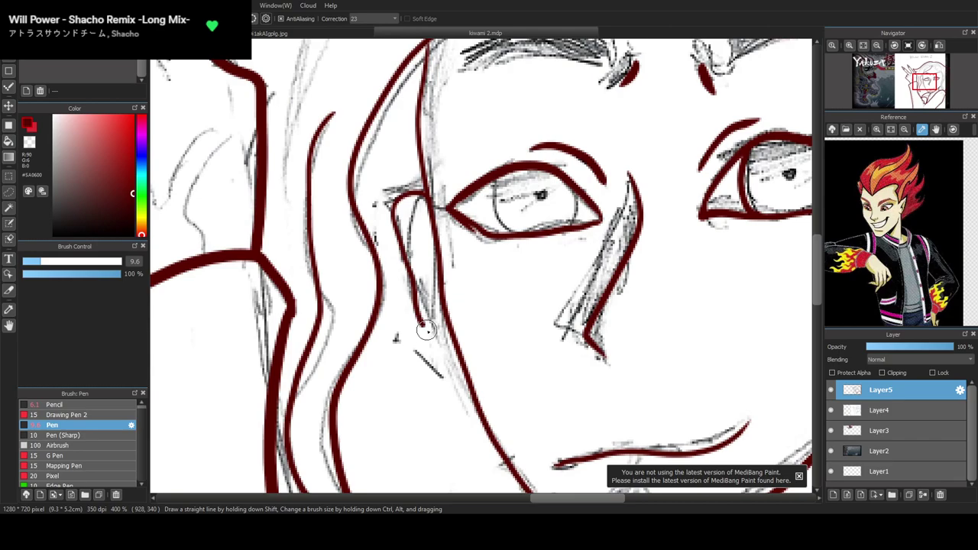
pyautogui.scroll(-2, 441, 310)
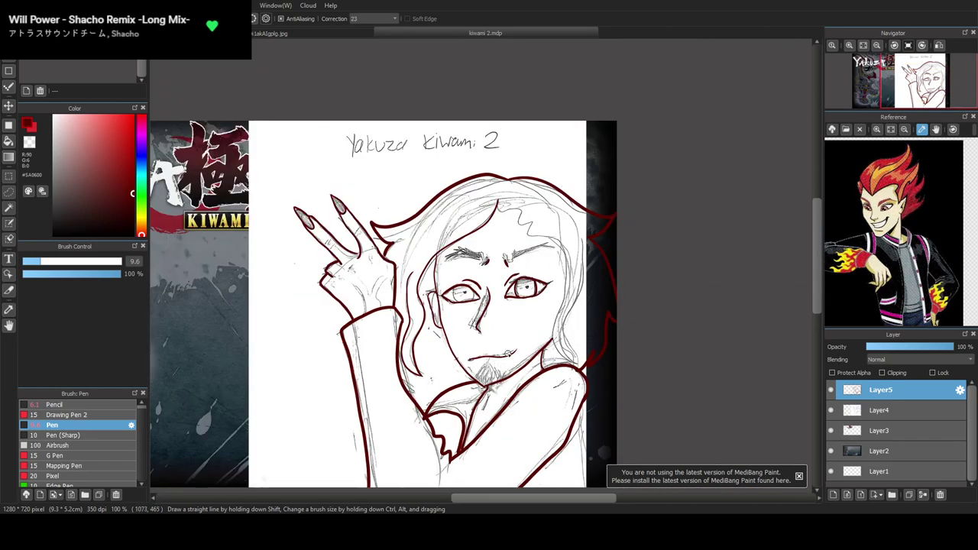
# Draw both sides of the iris in the left eye
pyautogui.scroll(3, 487, 335)
pyautogui.moveTo(372, 98)
pyautogui.mouseDown()
pyautogui.moveTo(349, 152)
pyautogui.moveTo(400, 196)
pyautogui.moveTo(394, 206)
pyautogui.mouseUp()
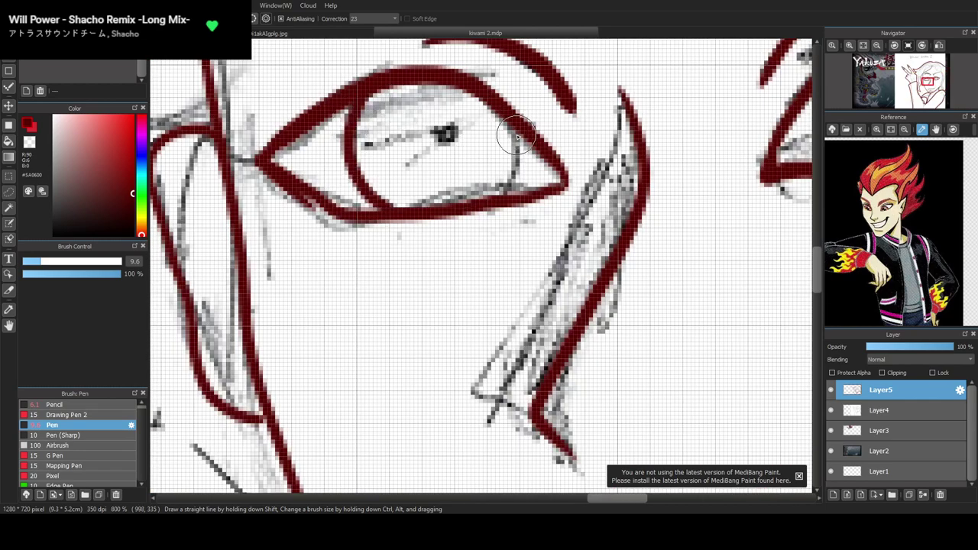
pyautogui.moveTo(516, 134); pyautogui.dragTo(510, 191)
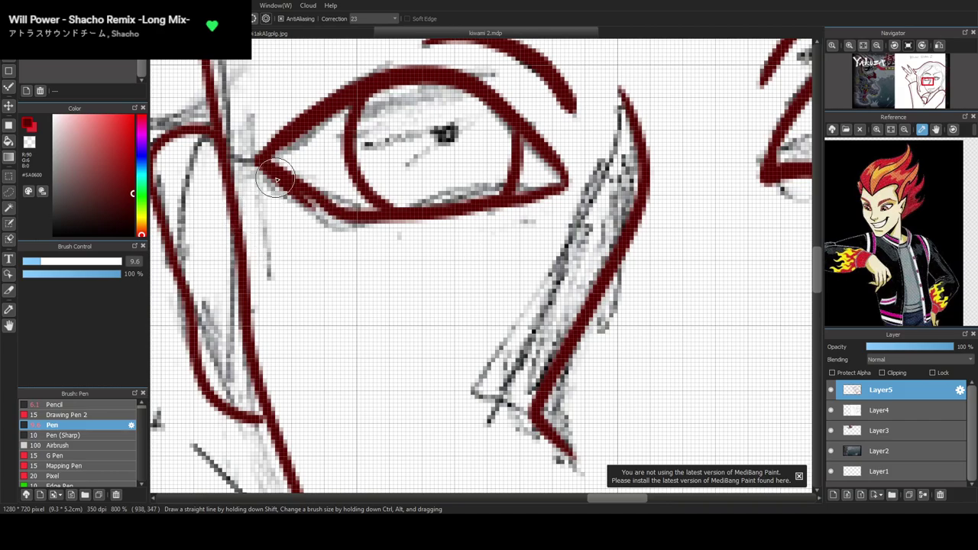
pyautogui.scroll(-3, 276, 183)
pyautogui.scroll(-3, 308, 200)
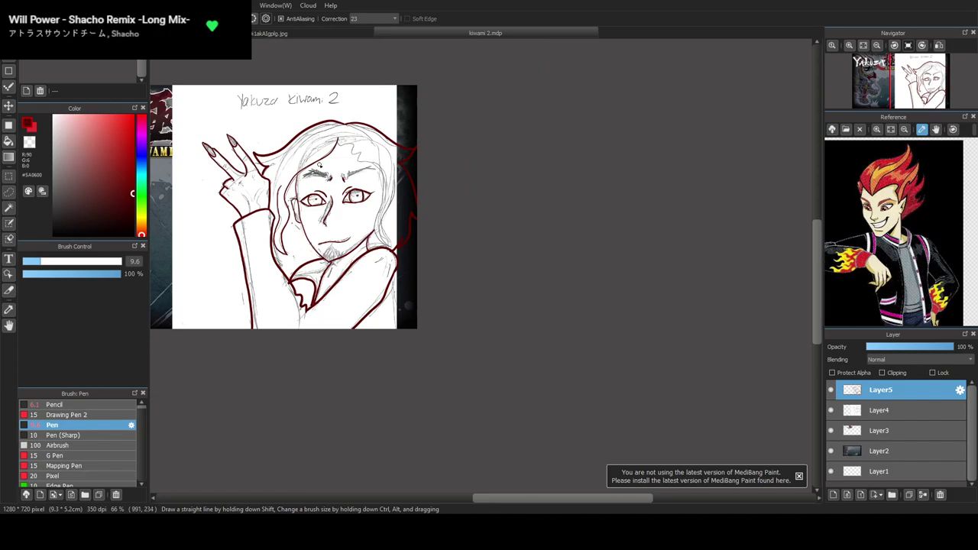
pyautogui.scroll(6, 320, 165)
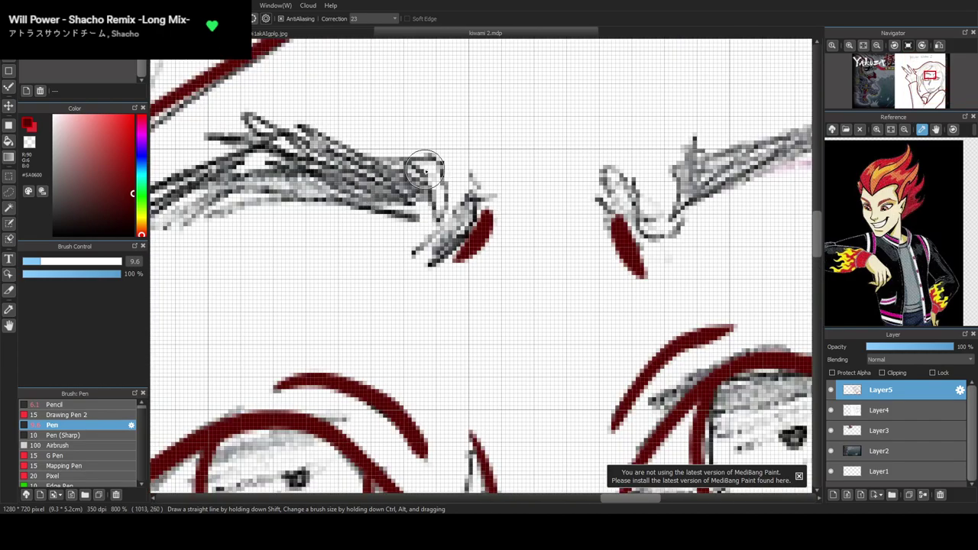
pyautogui.scroll(-5, 313, 195)
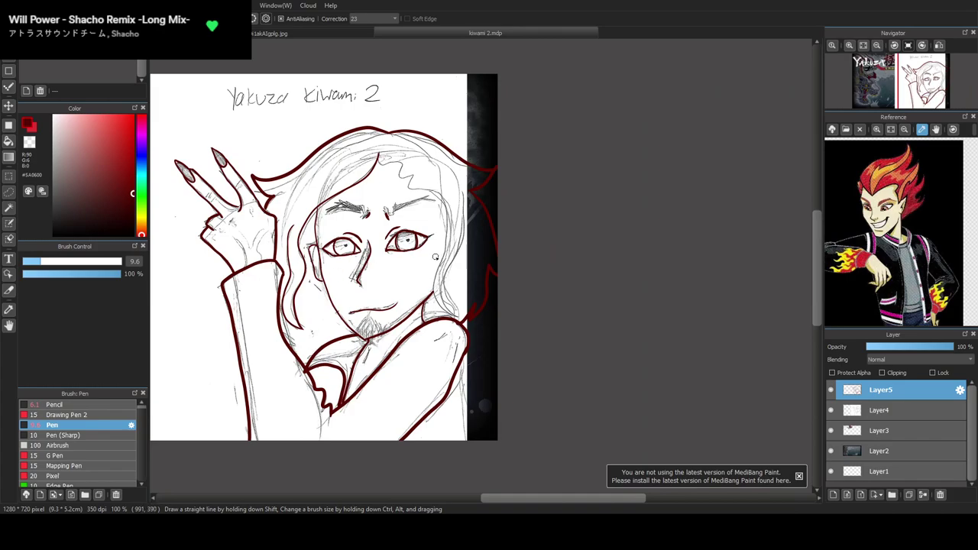
# Hide Layer2, Layer3 and Layer4 so that only the line art on Layer5 is shown
pyautogui.click(833, 452)
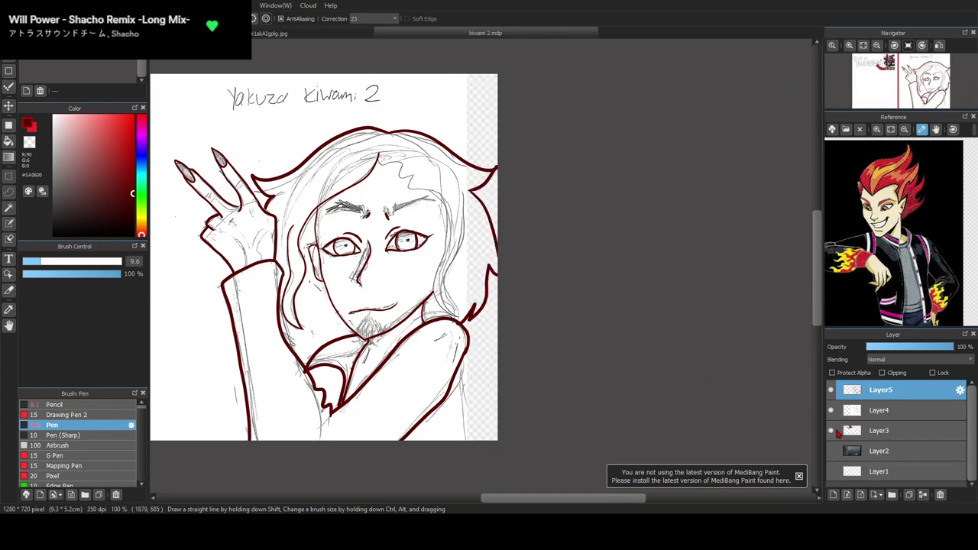
pyautogui.click(833, 432)
pyautogui.click(832, 411)
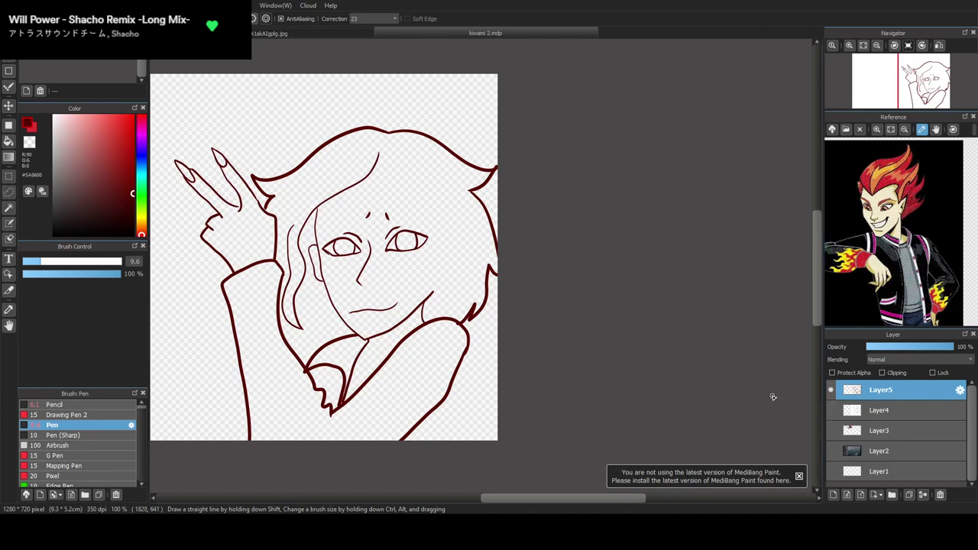
pyautogui.scroll(2, 358, 224)
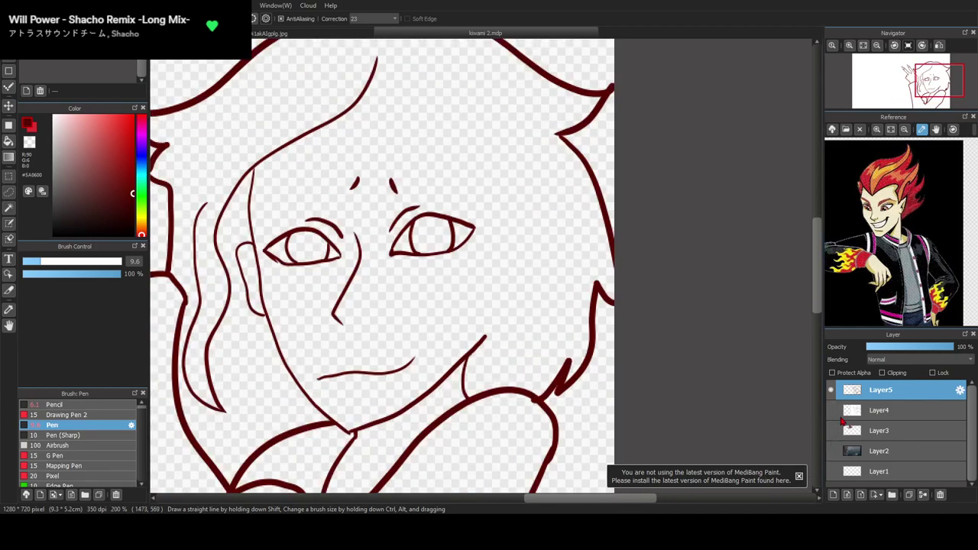
# Show Layer4 again and trace the jagged hairline right of the parting and the wavy lock running down to the right shoulder
pyautogui.click(831, 410)
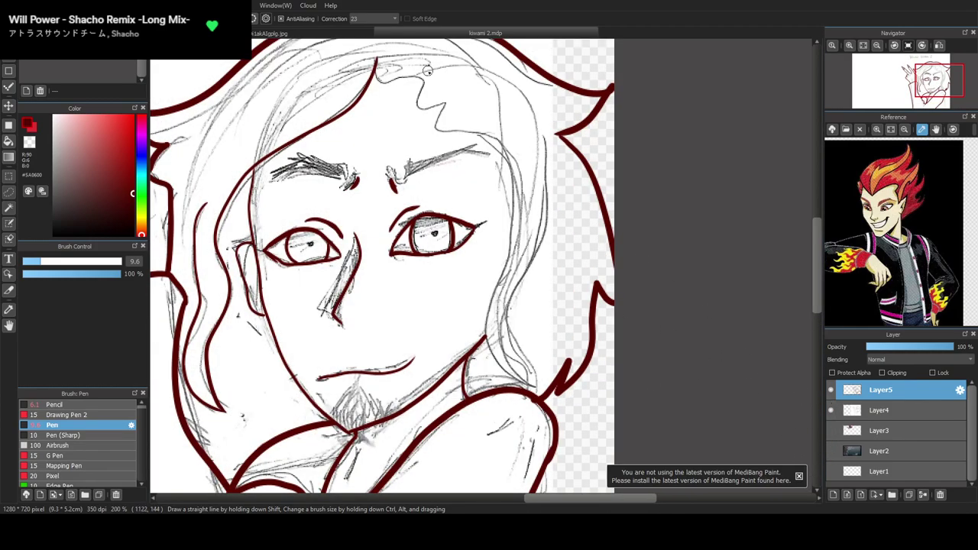
pyautogui.moveTo(405, 82)
pyautogui.mouseDown()
pyautogui.moveTo(422, 108)
pyautogui.moveTo(439, 110)
pyautogui.moveTo(442, 127)
pyautogui.moveTo(513, 157)
pyautogui.moveTo(514, 240)
pyautogui.moveTo(476, 331)
pyautogui.moveTo(491, 363)
pyautogui.moveTo(533, 384)
pyautogui.moveTo(510, 367)
pyautogui.moveTo(500, 327)
pyautogui.moveTo(543, 254)
pyautogui.moveTo(560, 176)
pyautogui.mouseUp()
pyautogui.scroll(3, 489, 344)
pyautogui.moveTo(505, 321); pyautogui.dragTo(501, 341)
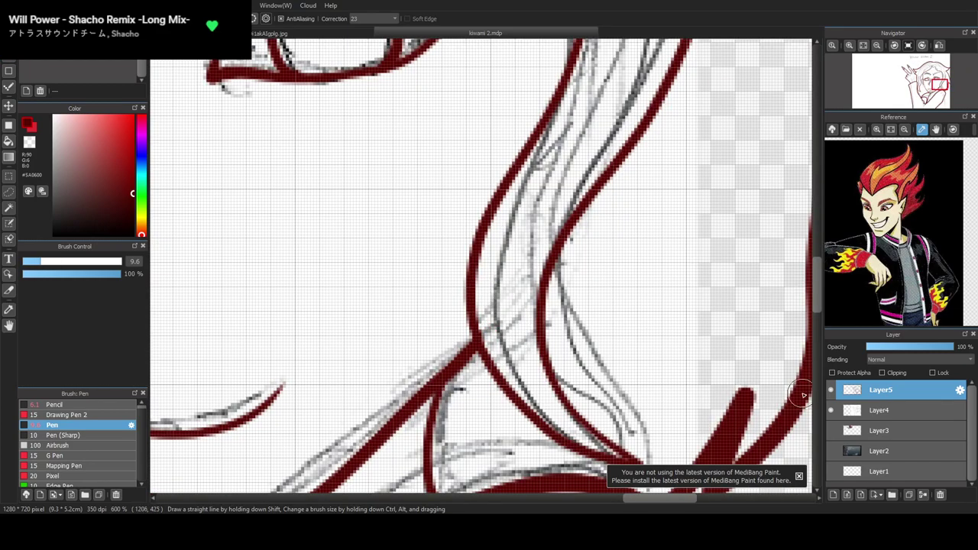
# Hide Layer4 and draw jagged hair tips between the raised arm's sleeve and the collar
pyautogui.click(832, 410)
pyautogui.scroll(-4, 754, 422)
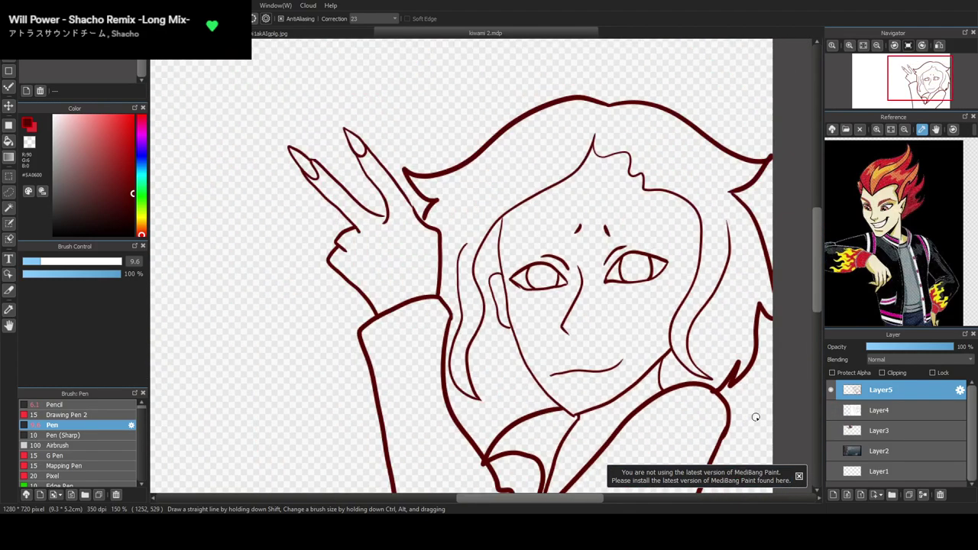
pyautogui.scroll(-3, 773, 360)
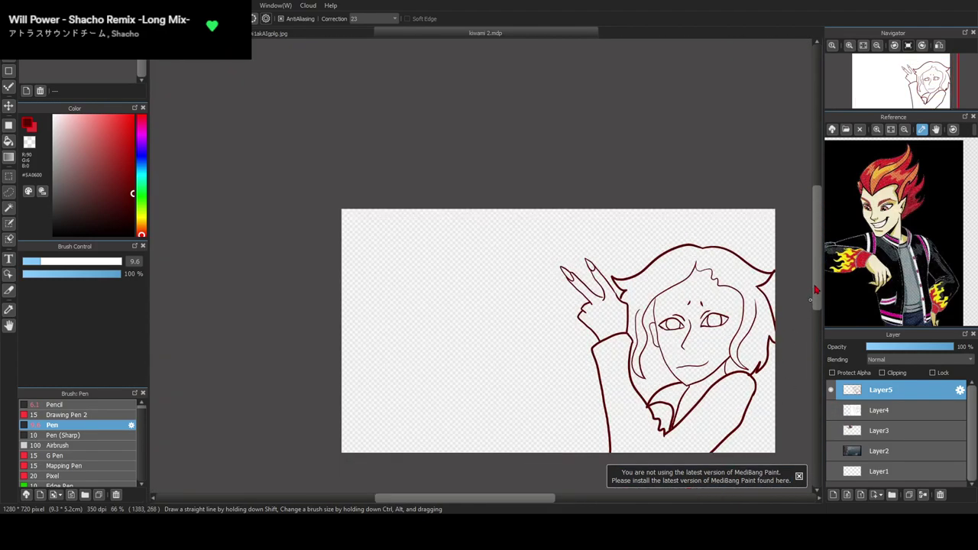
pyautogui.moveTo(816, 290); pyautogui.dragTo(784, 325)
pyautogui.scroll(3, 777, 349)
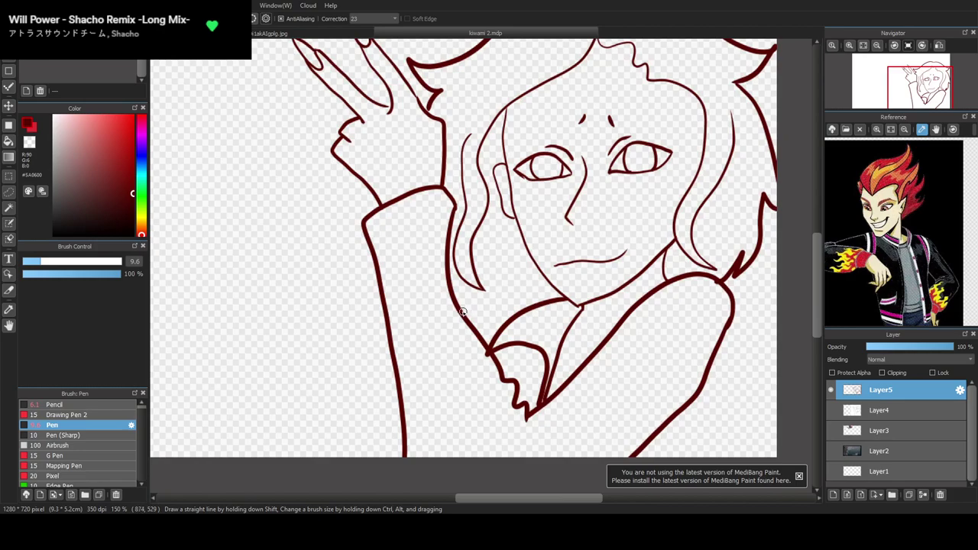
pyautogui.moveTo(466, 315); pyautogui.dragTo(506, 323)
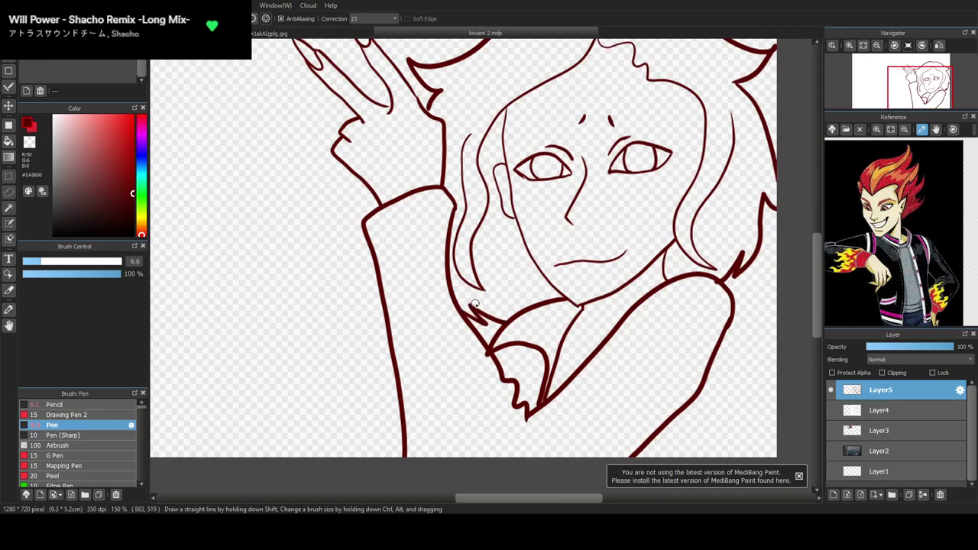
# Show Layer4 to trace the body line from the right shoulder to the canvas's lower edge, and hide that layer again
pyautogui.scroll(-3, 474, 304)
pyautogui.click(831, 411)
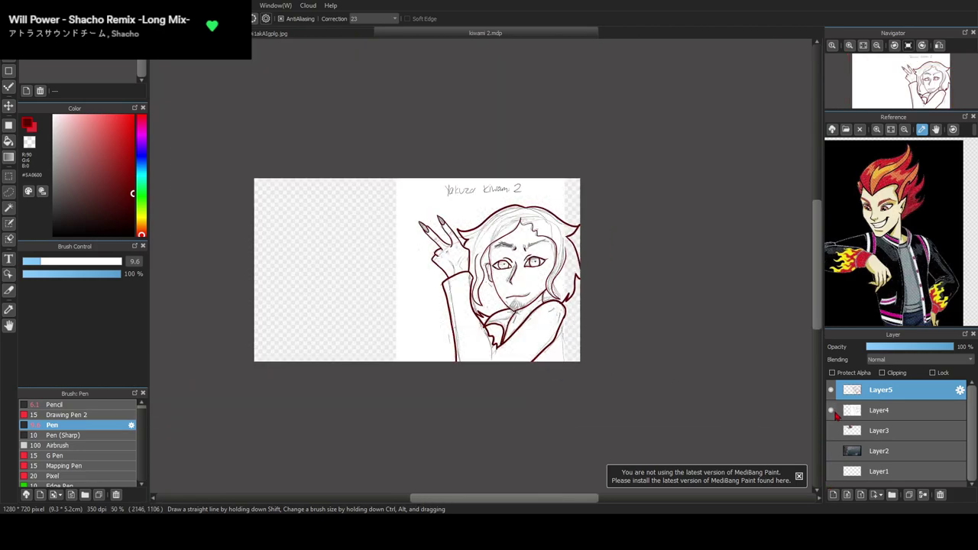
pyautogui.scroll(1, 589, 324)
pyautogui.moveTo(576, 310); pyautogui.dragTo(581, 375)
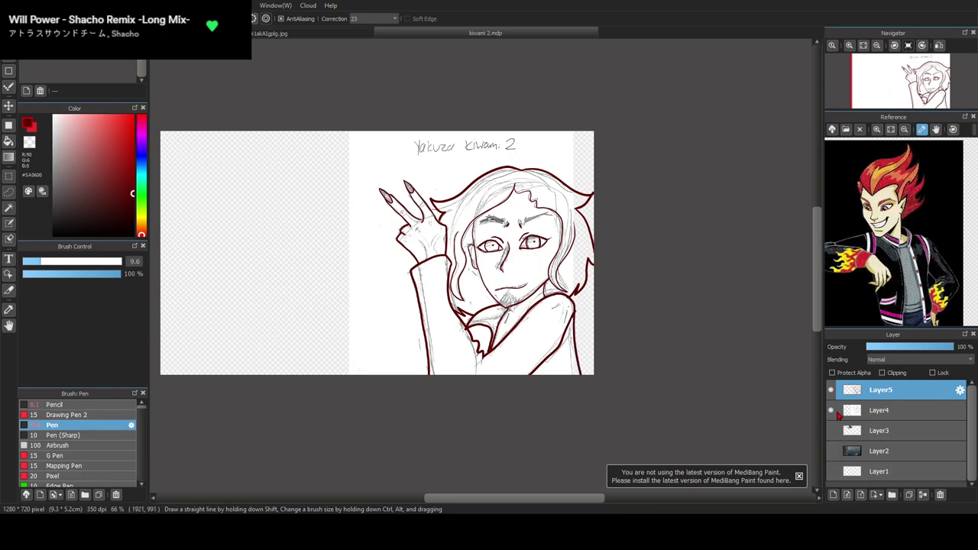
pyautogui.click(833, 411)
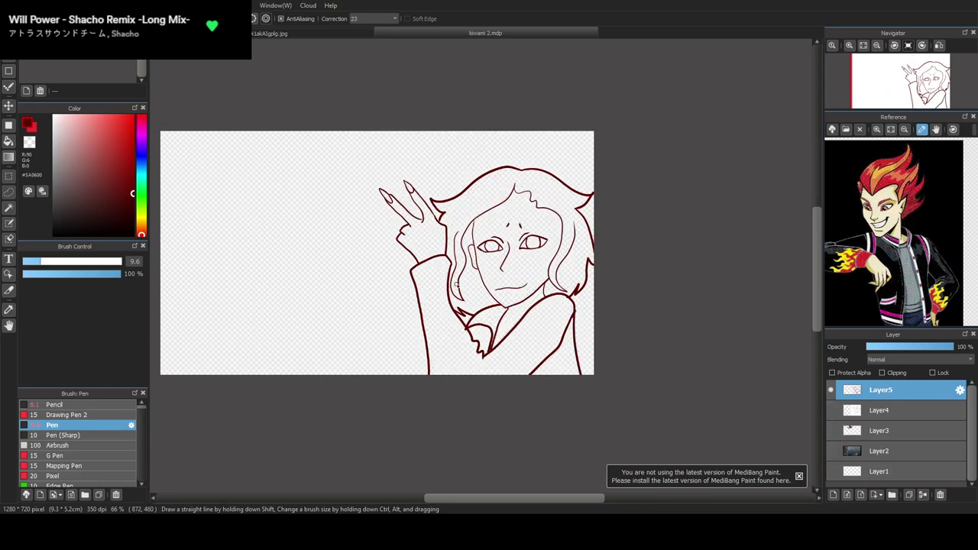
# Erase and redraw the left raised finger's pointed nail, and reconnect the finger's edges to it
pyautogui.scroll(5, 388, 170)
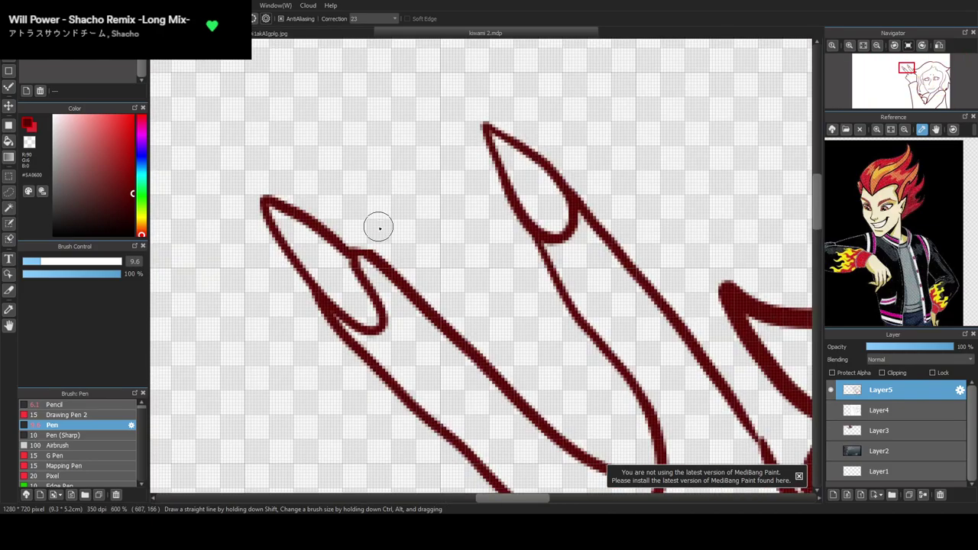
pyautogui.moveTo(287, 168)
pyautogui.mouseDown()
pyautogui.moveTo(309, 254)
pyautogui.moveTo(373, 341)
pyautogui.moveTo(360, 293)
pyautogui.moveTo(304, 209)
pyautogui.moveTo(309, 246)
pyautogui.moveTo(279, 208)
pyautogui.moveTo(287, 245)
pyautogui.mouseUp()
pyautogui.press('b')
pyautogui.moveTo(346, 314)
pyautogui.mouseDown()
pyautogui.moveTo(261, 212)
pyautogui.moveTo(317, 224)
pyautogui.moveTo(365, 278)
pyautogui.moveTo(374, 314)
pyautogui.moveTo(334, 309)
pyautogui.moveTo(363, 315)
pyautogui.moveTo(370, 278)
pyautogui.moveTo(329, 238)
pyautogui.mouseUp()
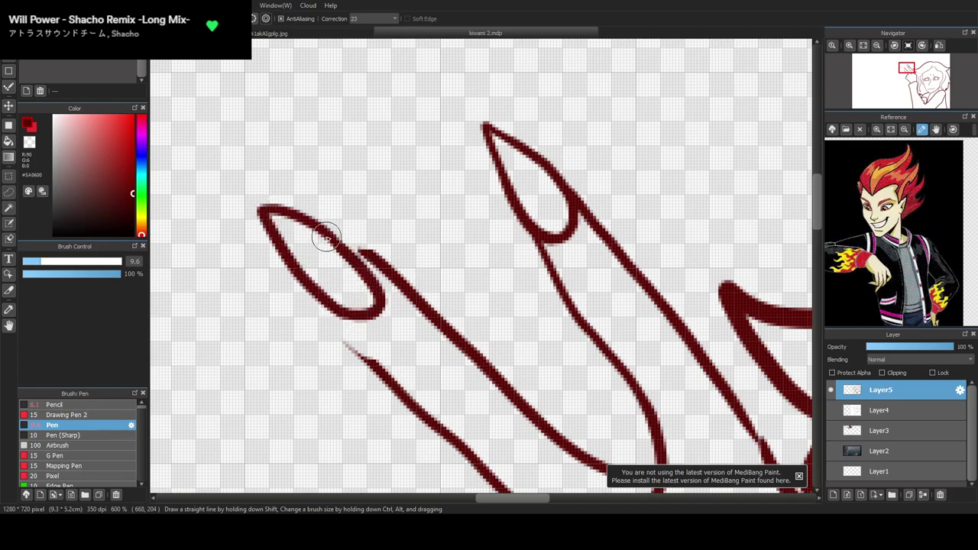
pyautogui.moveTo(376, 261)
pyautogui.mouseDown()
pyautogui.moveTo(322, 229)
pyautogui.moveTo(334, 248)
pyautogui.moveTo(307, 280)
pyautogui.moveTo(298, 275)
pyautogui.moveTo(333, 325)
pyautogui.moveTo(386, 370)
pyautogui.mouseUp()
# Erase and redraw the right raised finger's pointed nail, and join both edges of the finger to it, redoing failed strokes
pyautogui.press('e')
pyautogui.moveTo(528, 186)
pyautogui.mouseDown()
pyautogui.moveTo(564, 245)
pyautogui.moveTo(540, 153)
pyautogui.moveTo(489, 135)
pyautogui.mouseUp()
pyautogui.press('b')
pyautogui.moveTo(561, 245)
pyautogui.mouseDown()
pyautogui.moveTo(477, 127)
pyautogui.moveTo(531, 168)
pyautogui.moveTo(568, 217)
pyautogui.moveTo(569, 237)
pyautogui.moveTo(532, 233)
pyautogui.moveTo(501, 183)
pyautogui.moveTo(511, 223)
pyautogui.moveTo(565, 291)
pyautogui.moveTo(571, 201)
pyautogui.moveTo(557, 262)
pyautogui.moveTo(573, 287)
pyautogui.moveTo(553, 260)
pyautogui.moveTo(576, 273)
pyautogui.moveTo(538, 261)
pyautogui.moveTo(566, 306)
pyautogui.mouseUp()
pyautogui.press('e')
pyautogui.press('b')
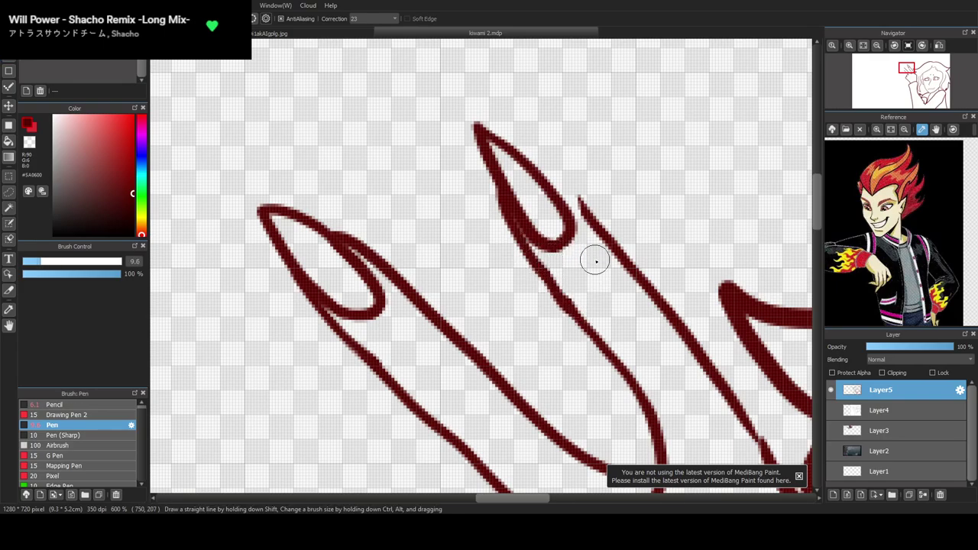
pyautogui.moveTo(602, 226)
pyautogui.mouseDown()
pyautogui.moveTo(572, 175)
pyautogui.moveTo(544, 156)
pyautogui.mouseUp()
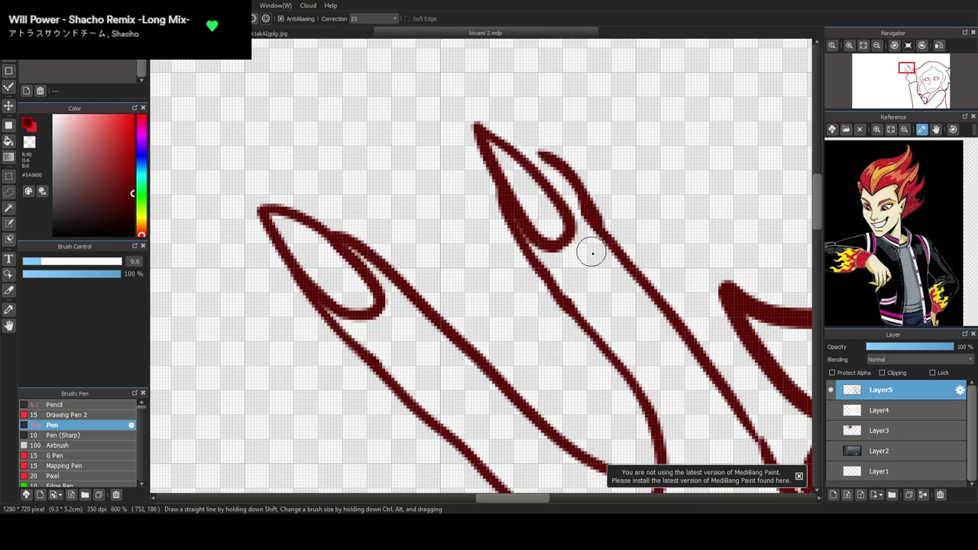
pyautogui.hotkey('ctrl', 'z')
pyautogui.moveTo(589, 203); pyautogui.dragTo(516, 145)
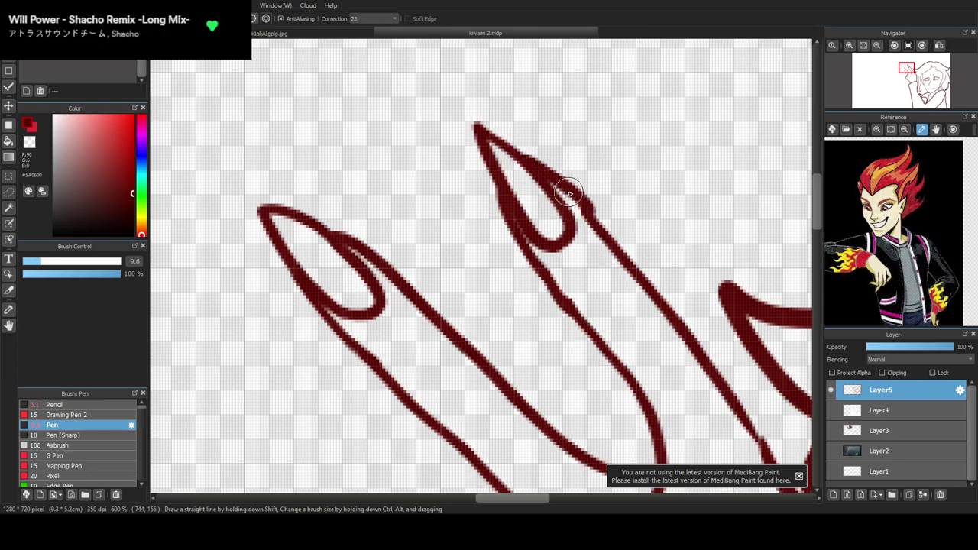
pyautogui.hotkey('ctrl', 'z')
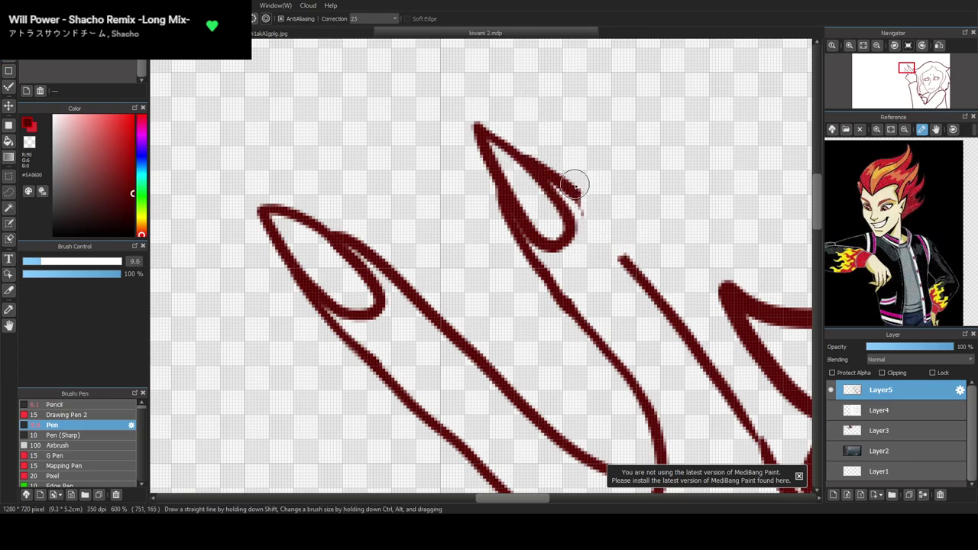
pyautogui.moveTo(593, 214)
pyautogui.mouseDown()
pyautogui.moveTo(626, 265)
pyautogui.moveTo(604, 224)
pyautogui.mouseUp()
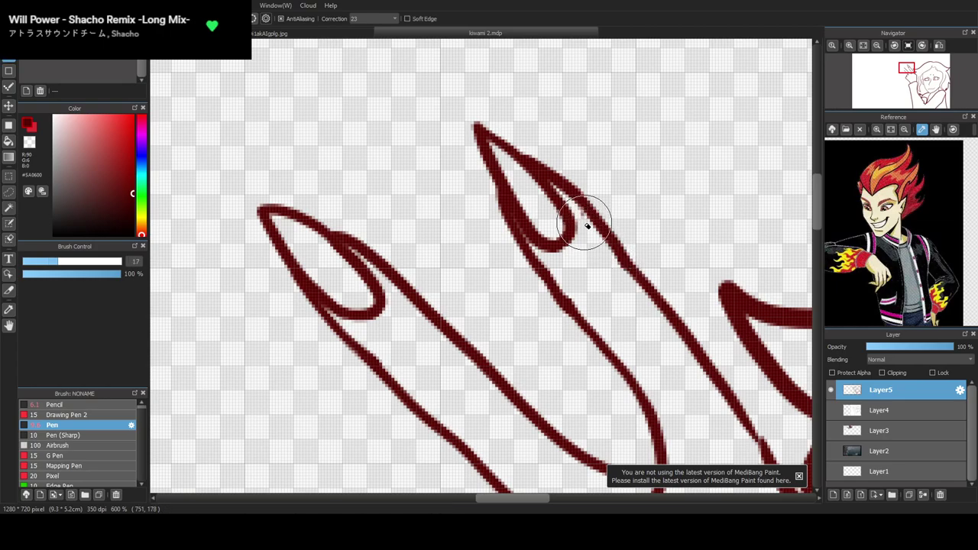
# Inspect the line art around the raised fingers, sleeve, collar and right shoulder for gaps and untidy joins
pyautogui.press('b')
pyautogui.moveTo(505, 191)
pyautogui.keyDown('ctrl'); pyautogui.mouseDown()
pyautogui.moveTo(551, 286)
pyautogui.moveTo(579, 292)
pyautogui.mouseUp(); pyautogui.keyUp('ctrl')
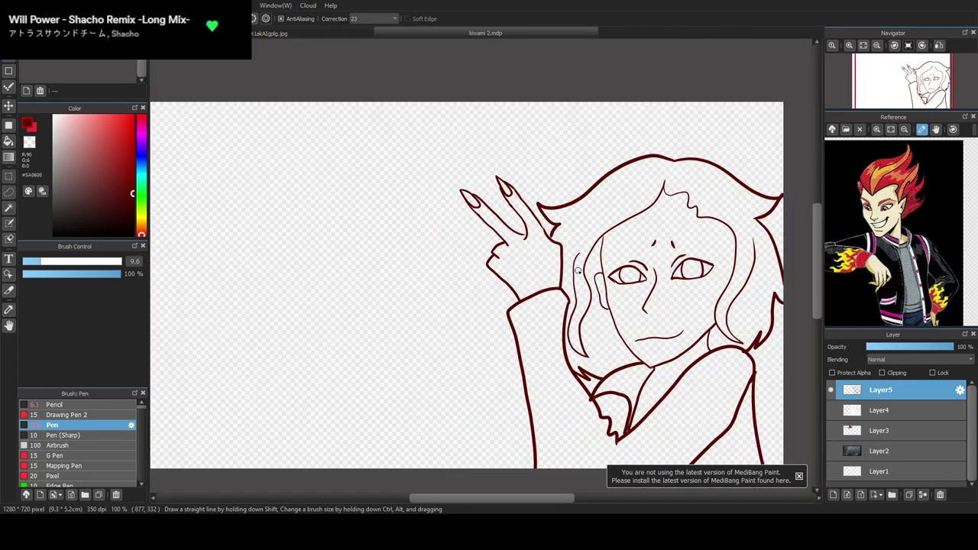
pyautogui.scroll(-1, 533, 204)
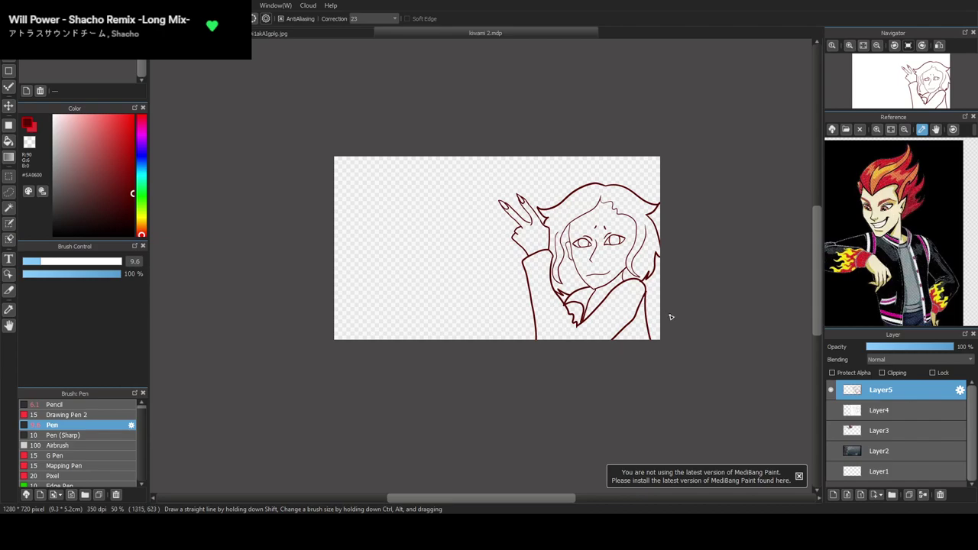
pyautogui.scroll(5, 624, 311)
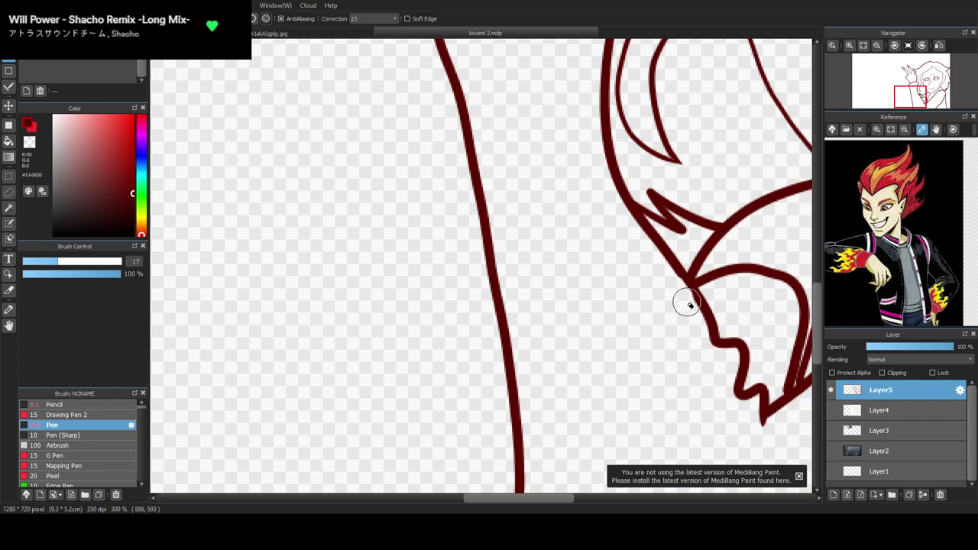
pyautogui.scroll(-1, 589, 306)
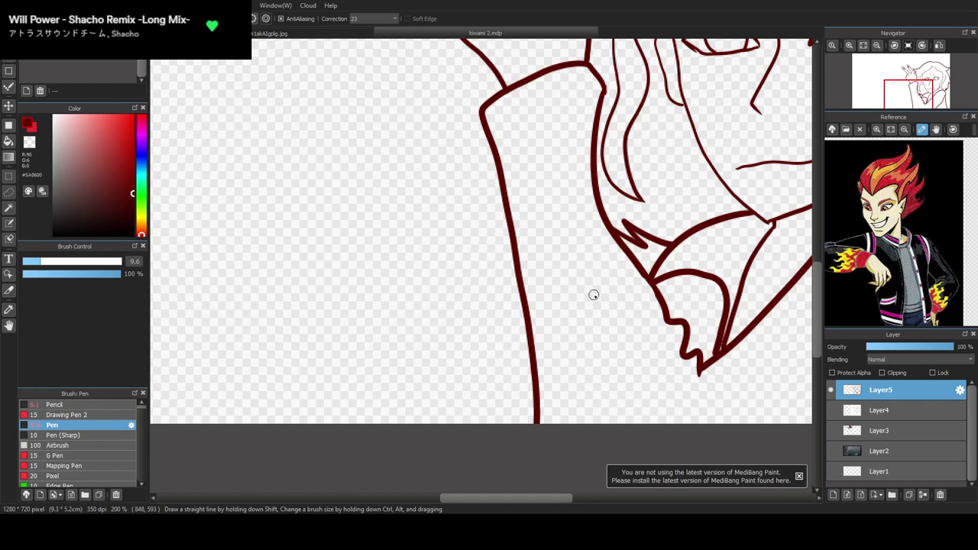
pyautogui.scroll(-4, 552, 196)
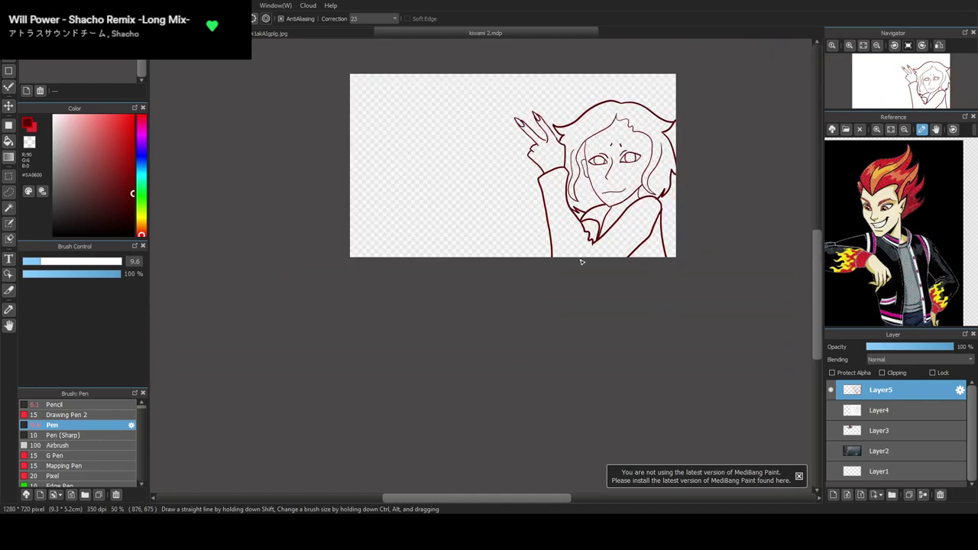
pyautogui.moveTo(561, 498); pyautogui.dragTo(588, 499)
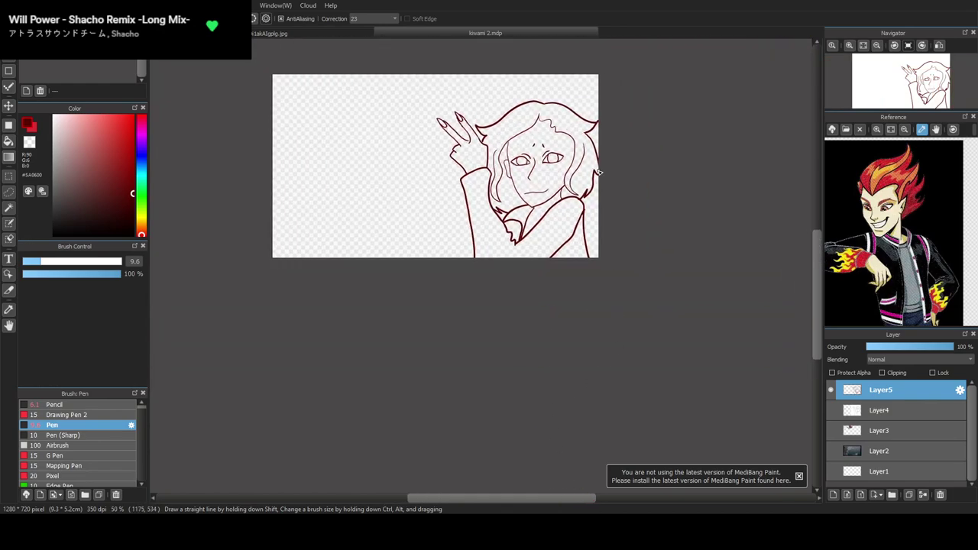
pyautogui.scroll(3, 567, 140)
pyautogui.scroll(2, 608, 335)
pyautogui.press('e')
pyautogui.press('b')
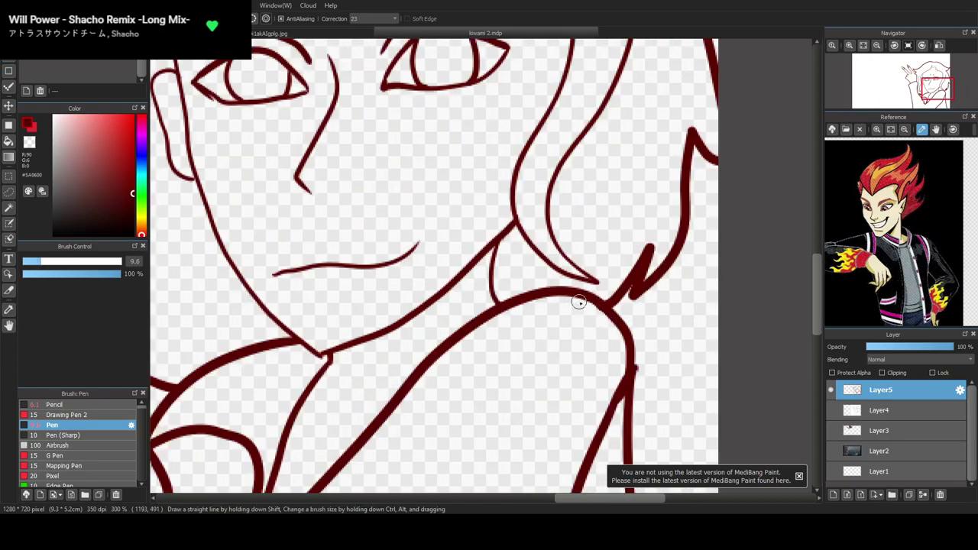
pyautogui.scroll(-3, 544, 268)
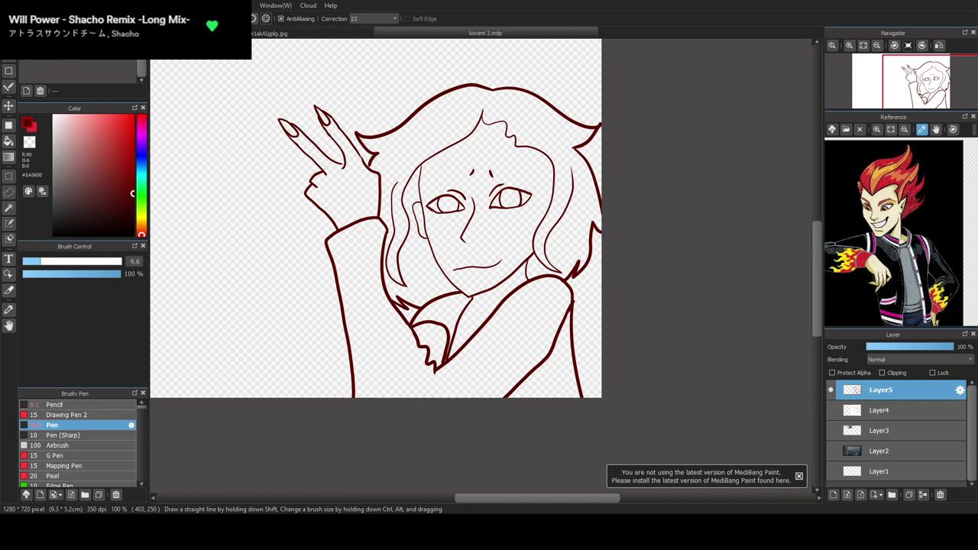
# Set the pen colour to dark brown (R 56, G 28, B 6), show Layer4 and trace the right eyebrow with jagged hair strokes
pyautogui.click(142, 228)
pyautogui.moveTo(101, 144); pyautogui.dragTo(125, 210)
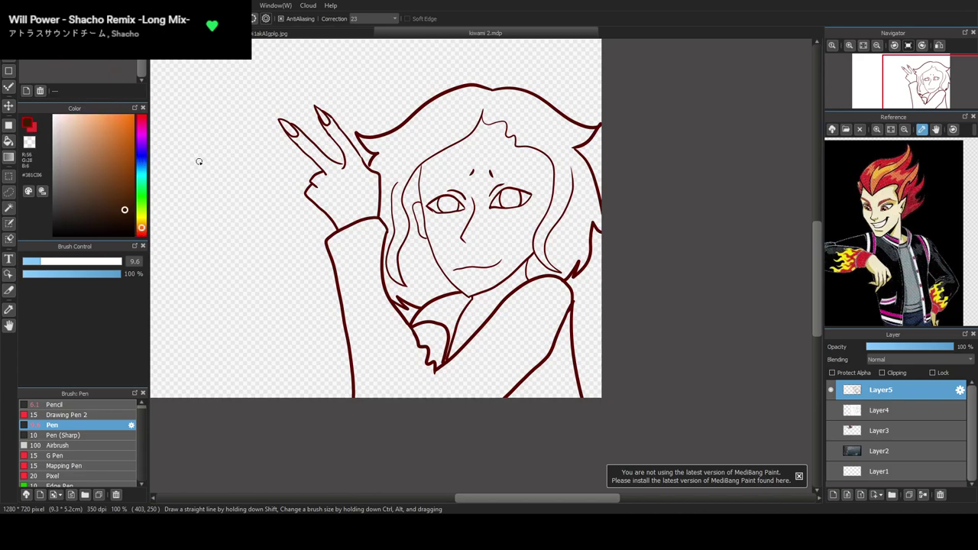
pyautogui.click(832, 411)
pyautogui.scroll(3, 469, 205)
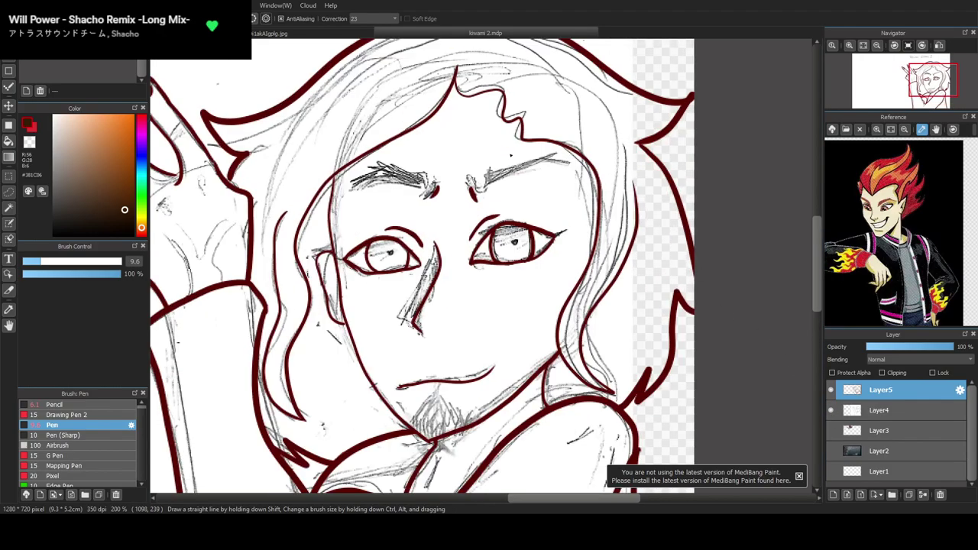
pyautogui.moveTo(468, 206)
pyautogui.mouseDown()
pyautogui.moveTo(475, 173)
pyautogui.moveTo(476, 202)
pyautogui.moveTo(482, 181)
pyautogui.moveTo(480, 197)
pyautogui.moveTo(501, 178)
pyautogui.moveTo(479, 198)
pyautogui.moveTo(541, 155)
pyautogui.mouseUp()
pyautogui.moveTo(497, 190)
pyautogui.mouseDown()
pyautogui.moveTo(572, 160)
pyautogui.moveTo(527, 177)
pyautogui.moveTo(544, 166)
pyautogui.moveTo(588, 161)
pyautogui.mouseUp()
pyautogui.moveTo(527, 180); pyautogui.dragTo(598, 153)
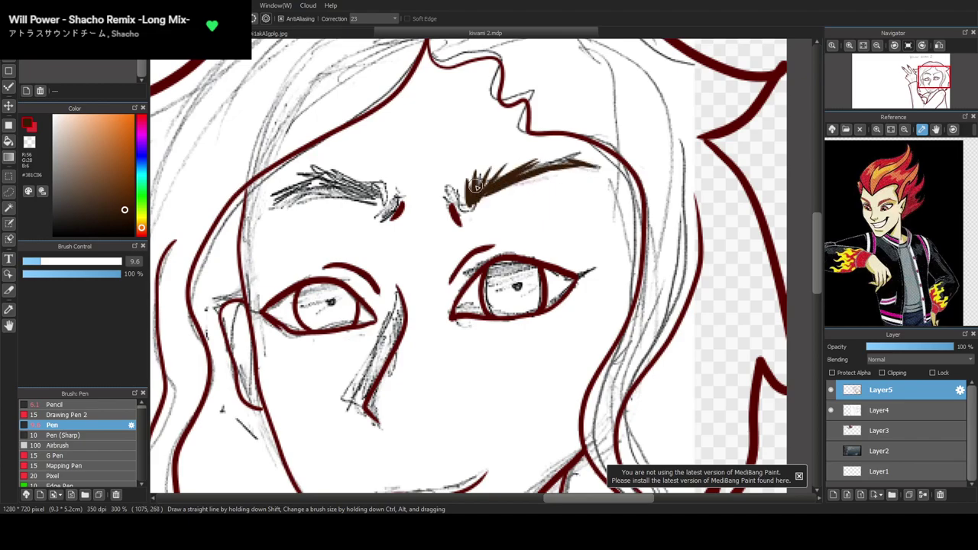
pyautogui.moveTo(473, 195)
pyautogui.mouseDown()
pyautogui.moveTo(513, 175)
pyautogui.moveTo(576, 164)
pyautogui.mouseUp()
# Trace the left eyebrow in dark brown over the sketch, hide Layer4 and fill the eyebrow out to an even thickness
pyautogui.moveTo(389, 208)
pyautogui.mouseDown()
pyautogui.moveTo(375, 190)
pyautogui.moveTo(283, 174)
pyautogui.mouseUp()
pyautogui.moveTo(329, 196)
pyautogui.mouseDown()
pyautogui.moveTo(291, 184)
pyautogui.moveTo(295, 191)
pyautogui.moveTo(254, 205)
pyautogui.mouseUp()
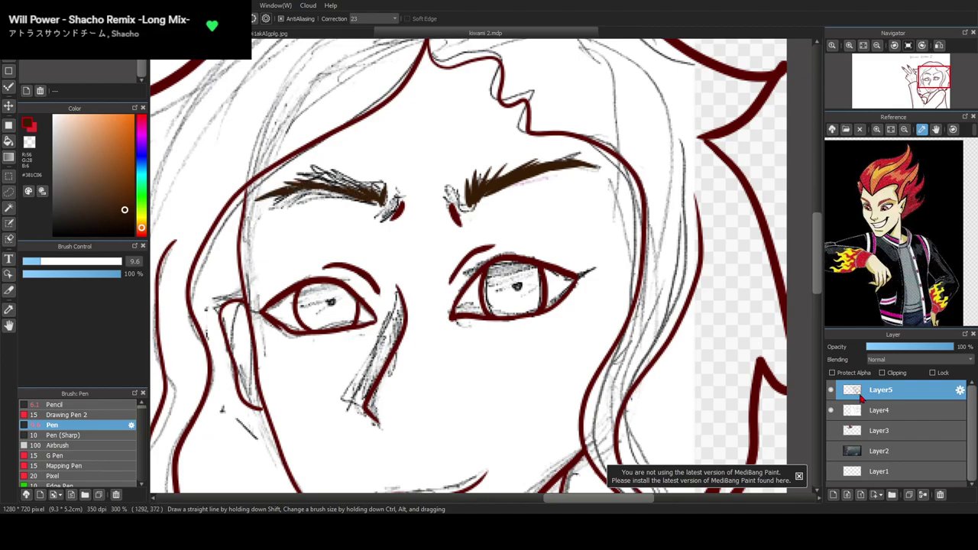
pyautogui.click(831, 410)
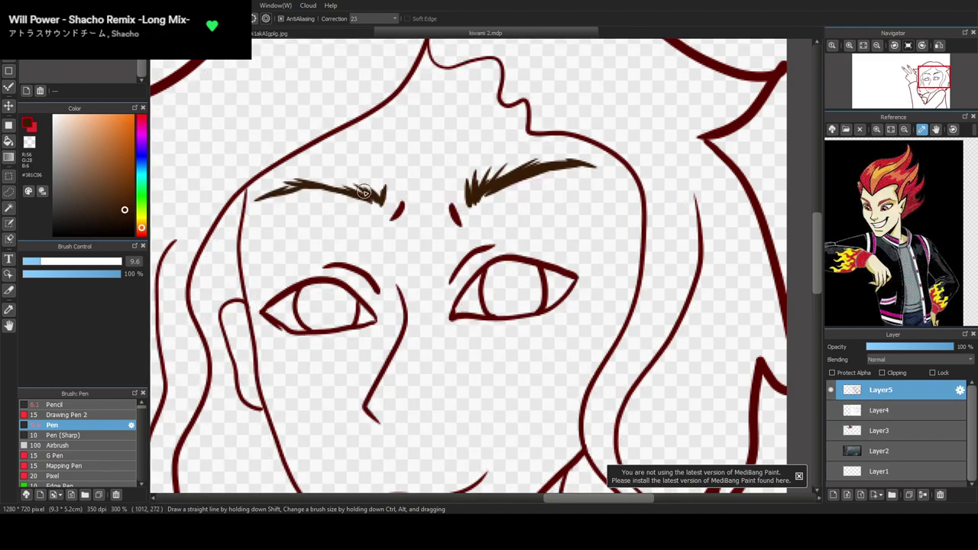
pyautogui.moveTo(387, 204)
pyautogui.mouseDown()
pyautogui.moveTo(352, 185)
pyautogui.moveTo(368, 193)
pyautogui.moveTo(285, 188)
pyautogui.moveTo(296, 182)
pyautogui.moveTo(260, 199)
pyautogui.mouseUp()
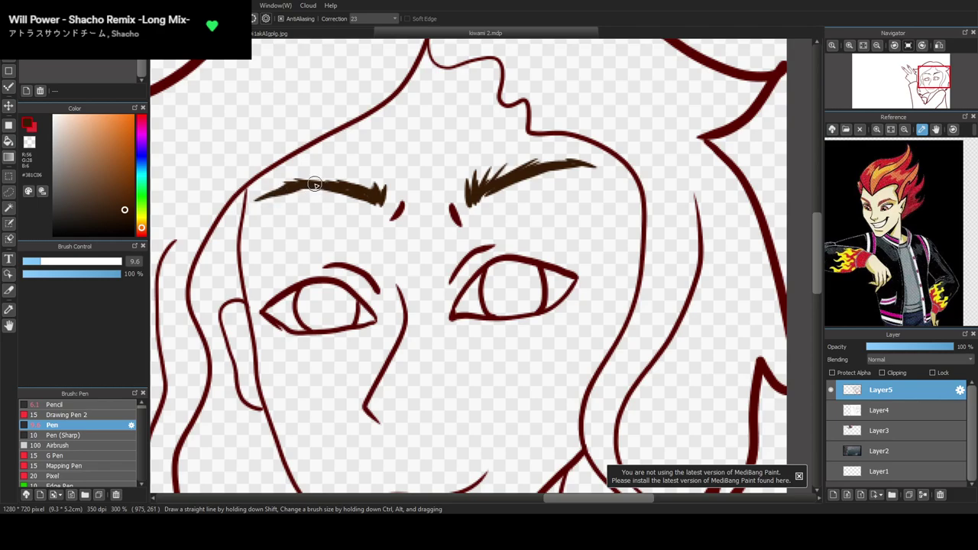
pyautogui.moveTo(380, 201)
pyautogui.mouseDown()
pyautogui.moveTo(306, 178)
pyautogui.moveTo(318, 182)
pyautogui.moveTo(253, 200)
pyautogui.mouseUp()
pyautogui.scroll(-3, 287, 194)
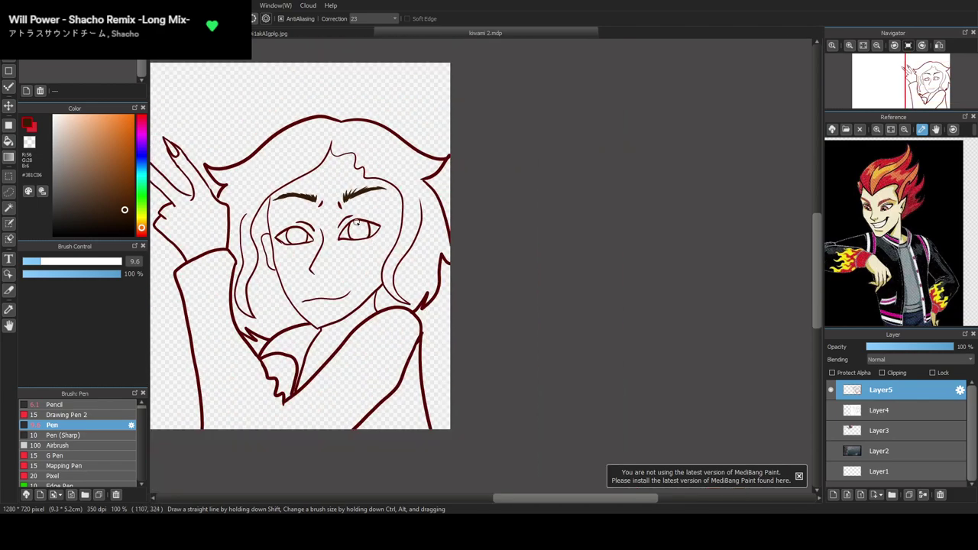
# Add short spiky hair strokes along the left eyebrow's upper edge and refine its outer tip
pyautogui.scroll(4, 355, 214)
pyautogui.moveTo(323, 154)
pyautogui.mouseDown()
pyautogui.moveTo(375, 135)
pyautogui.moveTo(367, 131)
pyautogui.moveTo(318, 149)
pyautogui.moveTo(451, 114)
pyautogui.mouseUp()
pyautogui.moveTo(353, 150); pyautogui.dragTo(318, 170)
pyautogui.scroll(-2, 311, 149)
pyautogui.scroll(-3, 312, 151)
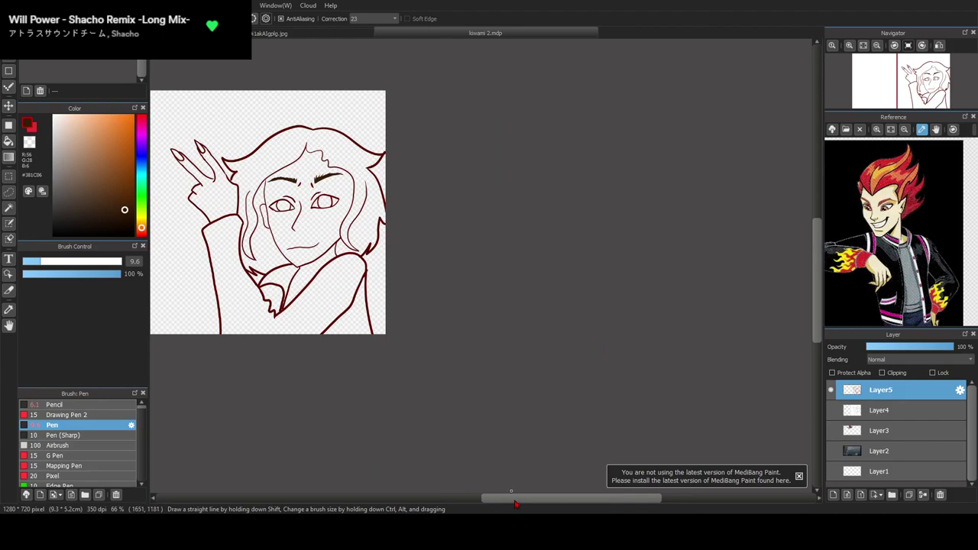
pyautogui.scroll(1, 400, 377)
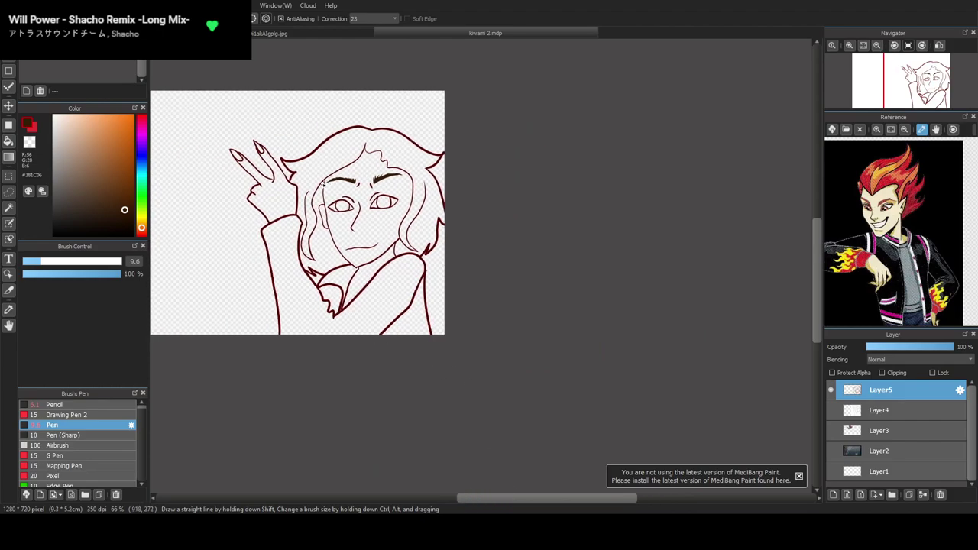
# Lasso the left eyebrow, rotate it slightly clockwise so its inner end sits lower, apply the transform and clear the selection
pyautogui.scroll(2, 318, 220)
pyautogui.click(9, 193)
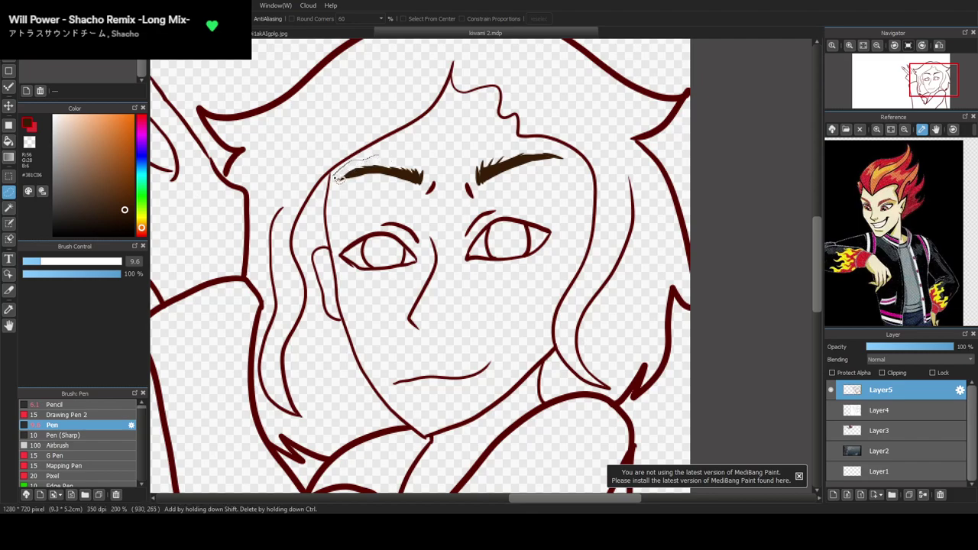
pyautogui.moveTo(394, 190); pyautogui.dragTo(419, 193)
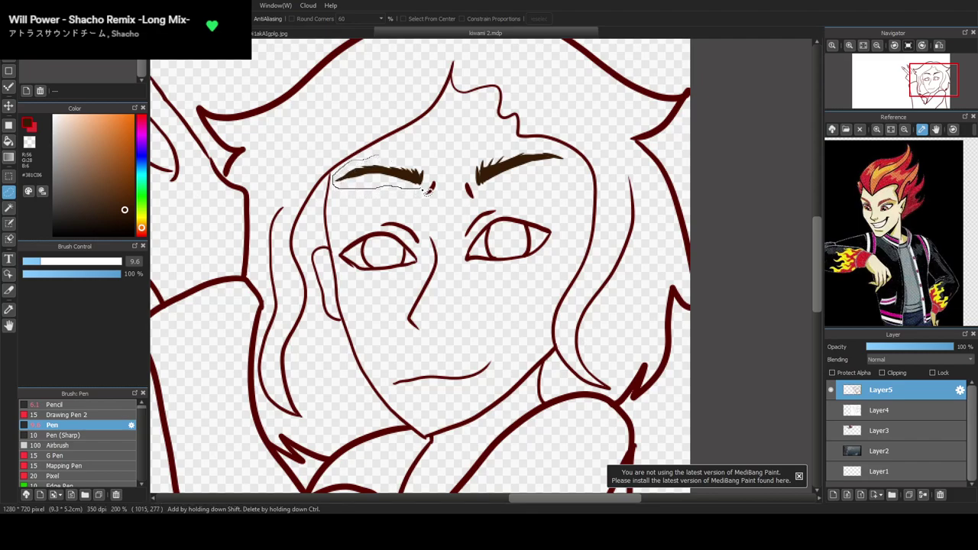
pyautogui.moveTo(410, 156); pyautogui.dragTo(375, 160)
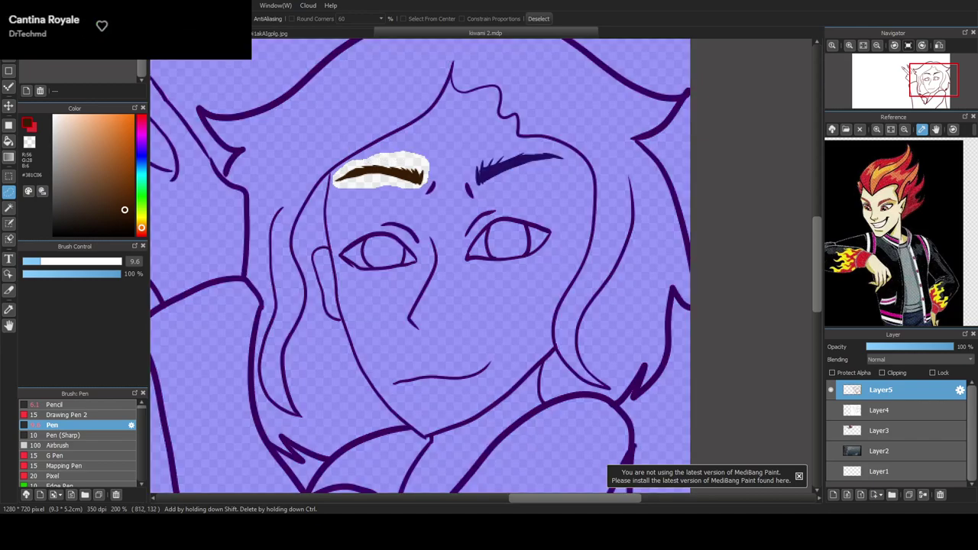
pyautogui.hotkey('ctrl', 't')
pyautogui.moveTo(430, 112); pyautogui.dragTo(439, 118)
pyautogui.moveTo(403, 159); pyautogui.dragTo(406, 157)
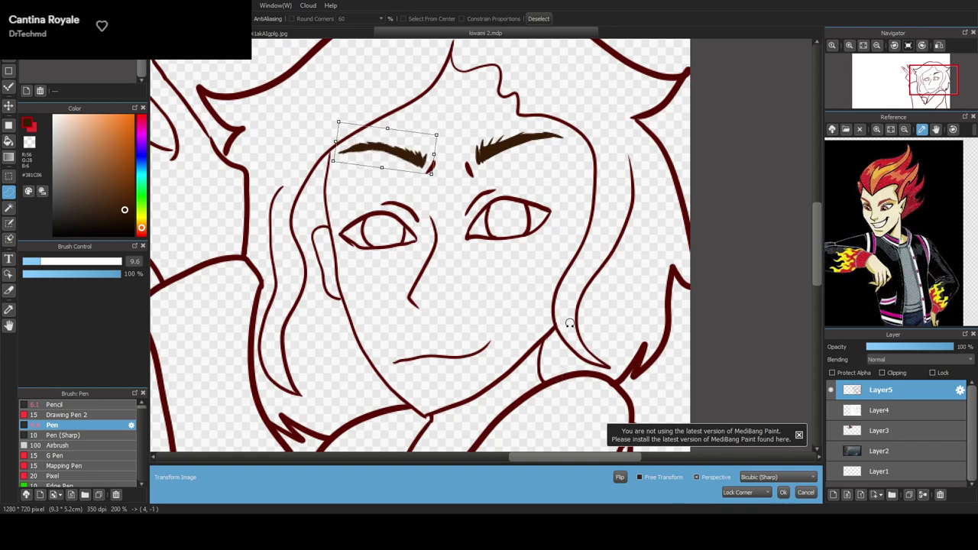
pyautogui.click(784, 492)
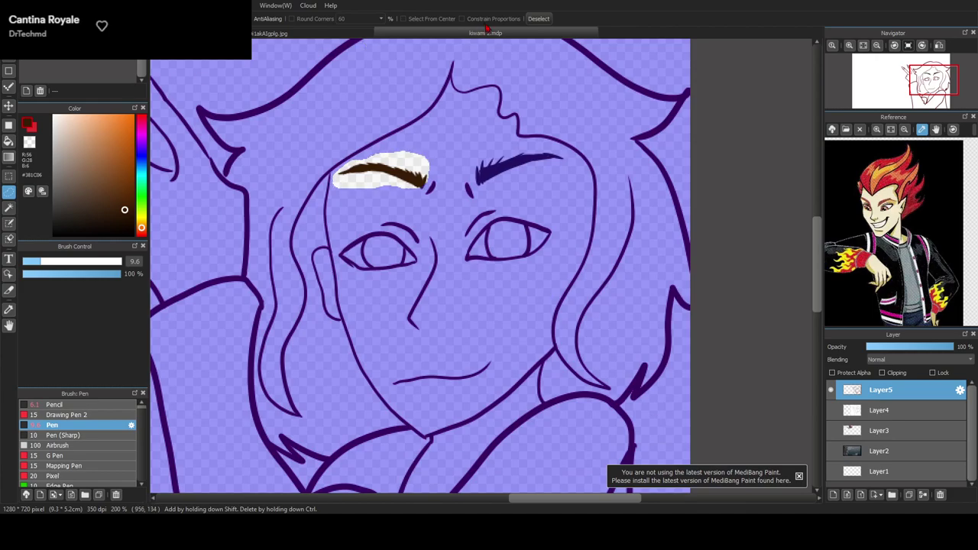
pyautogui.click(538, 18)
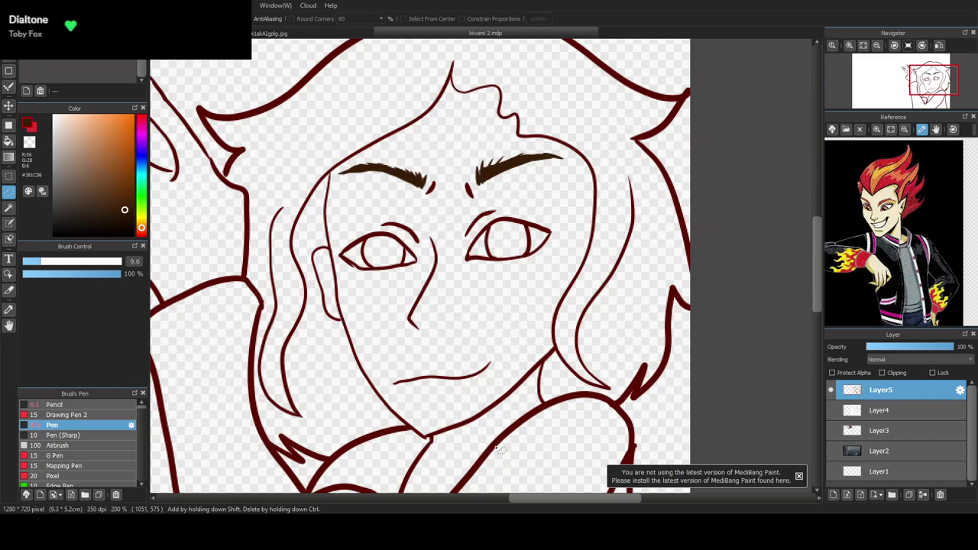
# Inspect the line joins around the raised hand and compare the line art with the sketch by briefly showing Layer4
pyautogui.scroll(-2, 431, 276)
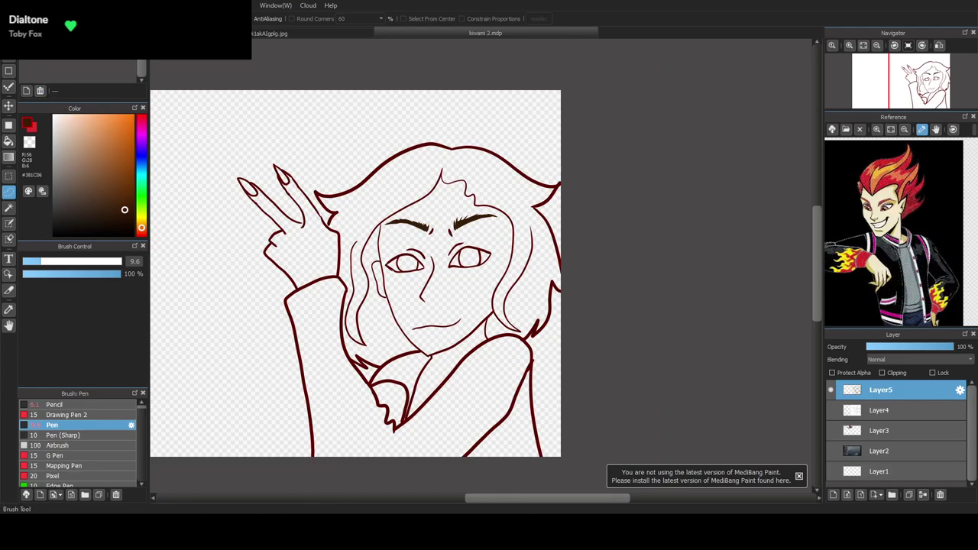
pyautogui.click(8, 39)
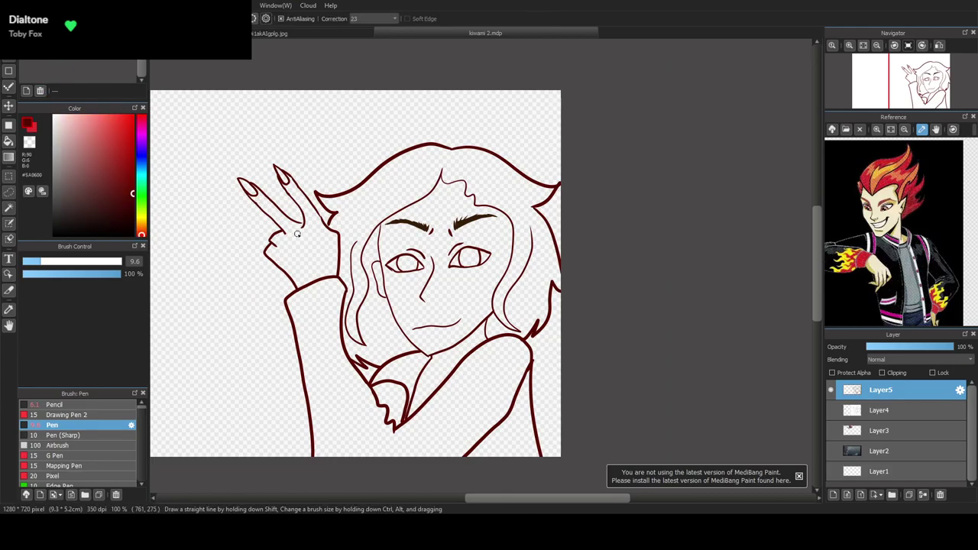
pyautogui.scroll(2, 299, 222)
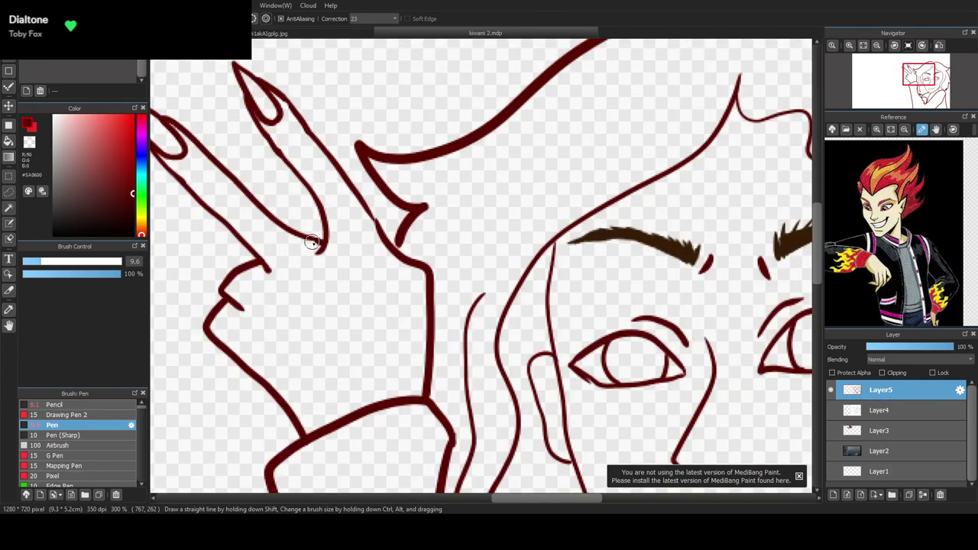
pyautogui.scroll(-2, 325, 243)
pyautogui.scroll(3, 340, 271)
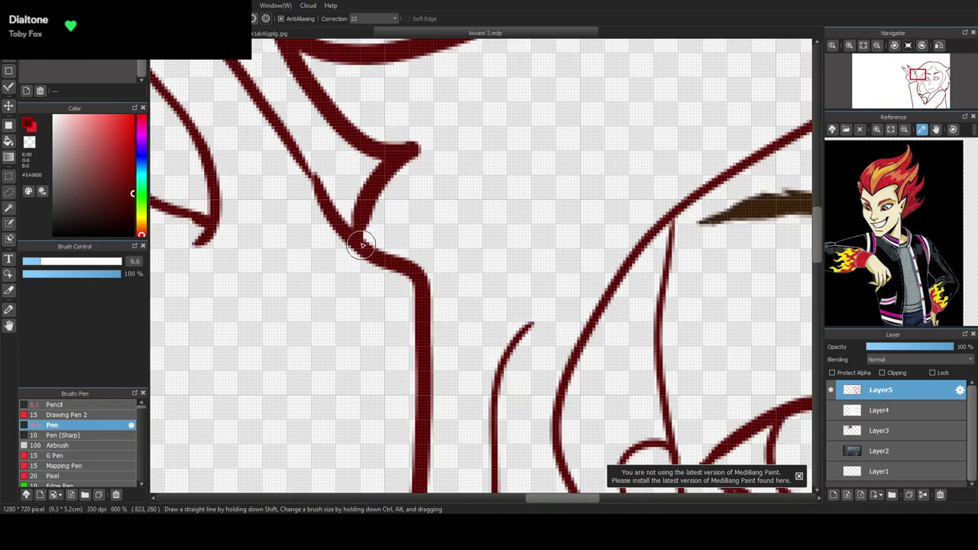
pyautogui.scroll(-4, 360, 245)
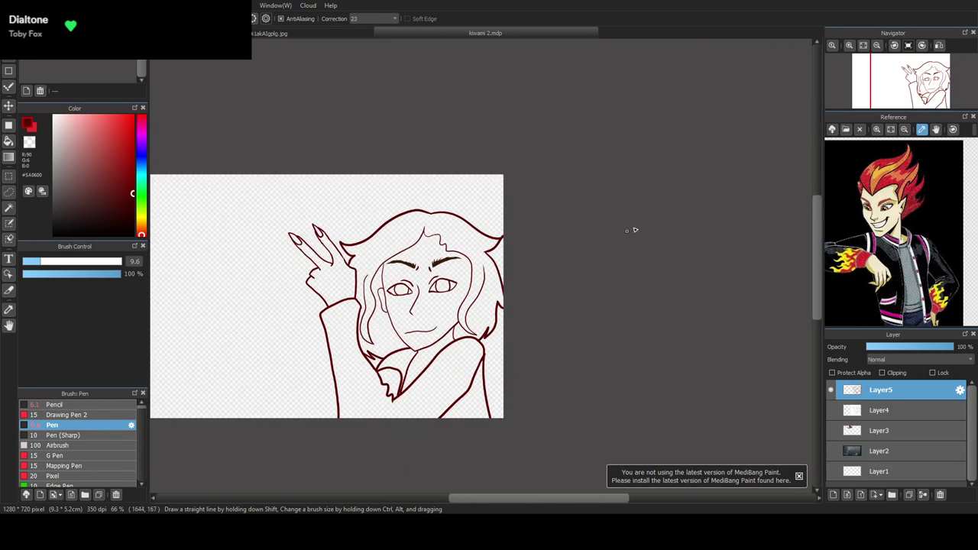
pyautogui.moveTo(819, 211); pyautogui.dragTo(821, 246)
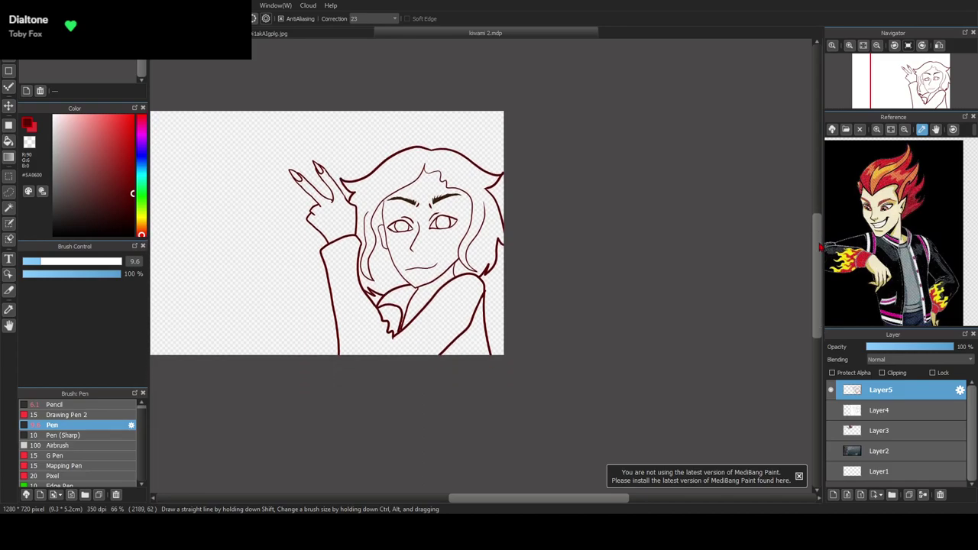
pyautogui.click(833, 411)
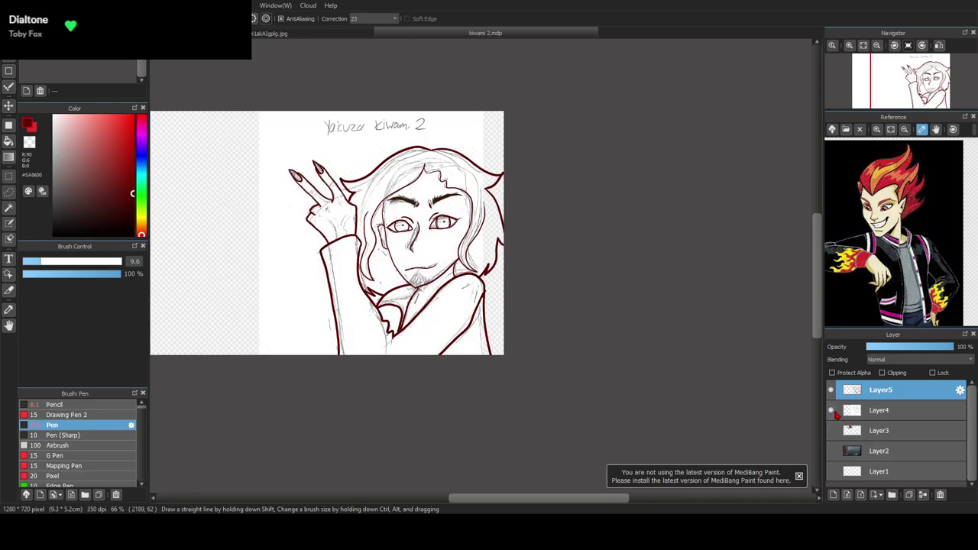
pyautogui.click(833, 412)
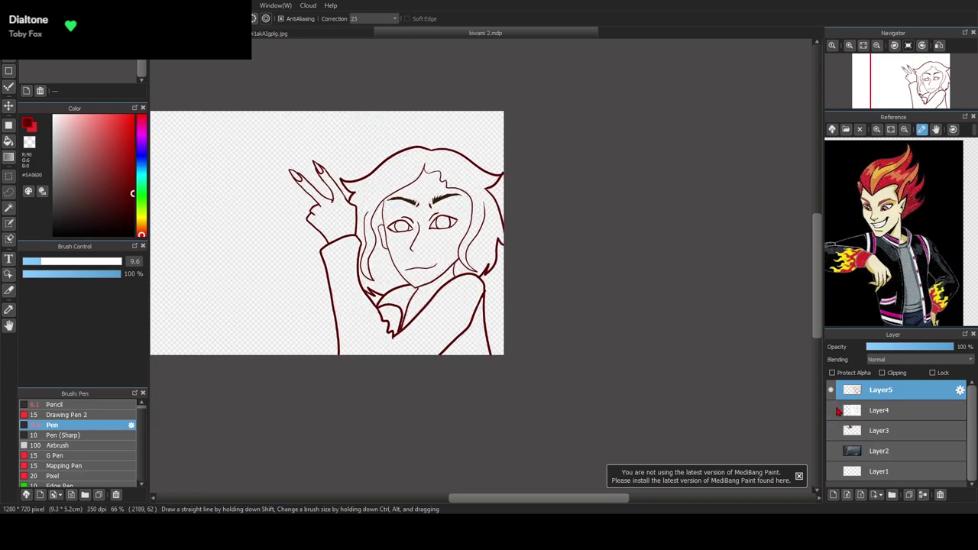
# Return to the dark brown colour and add longer spiky hairs to the inner half of the left eyebrow
pyautogui.scroll(2, 409, 208)
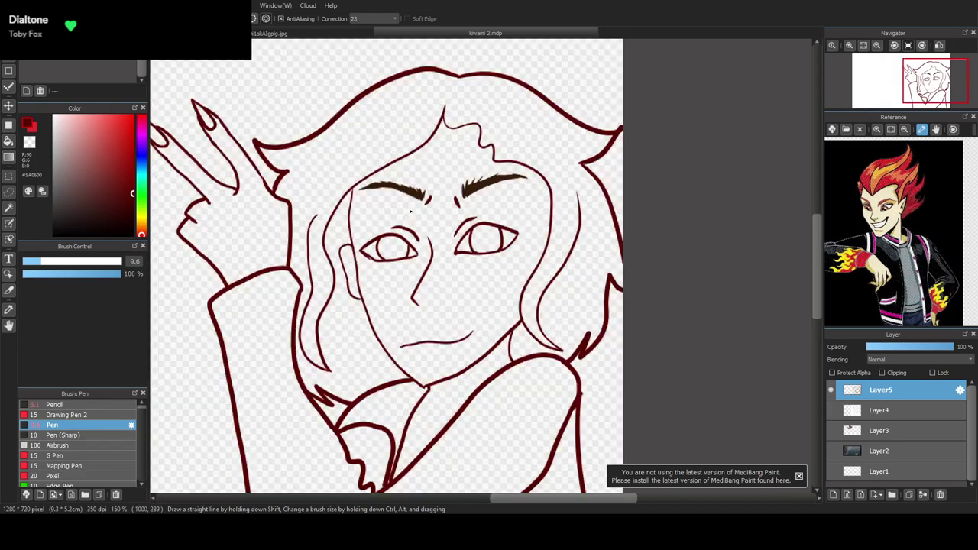
pyautogui.scroll(2, 344, 128)
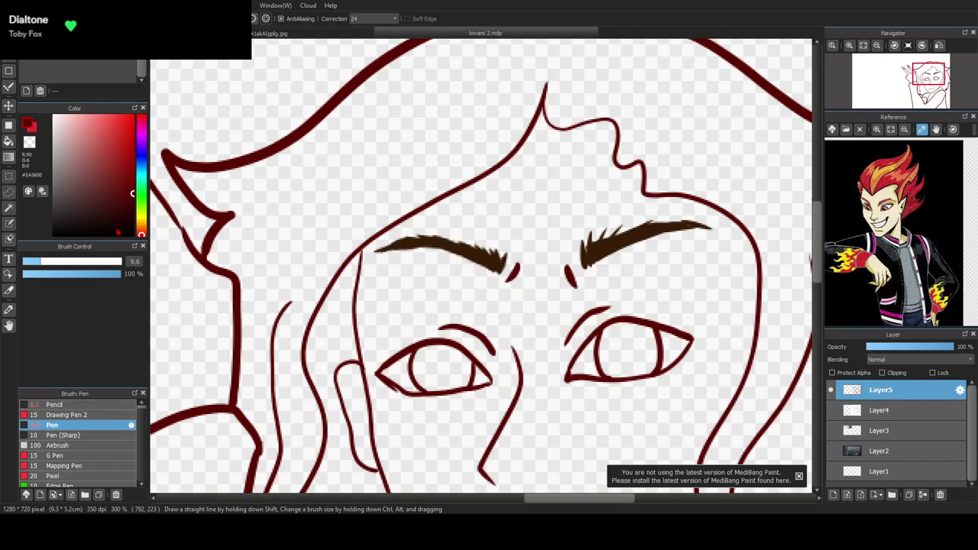
pyautogui.click(115, 52)
pyautogui.moveTo(501, 267)
pyautogui.mouseDown()
pyautogui.moveTo(497, 243)
pyautogui.moveTo(503, 269)
pyautogui.moveTo(470, 226)
pyautogui.moveTo(451, 231)
pyautogui.mouseUp()
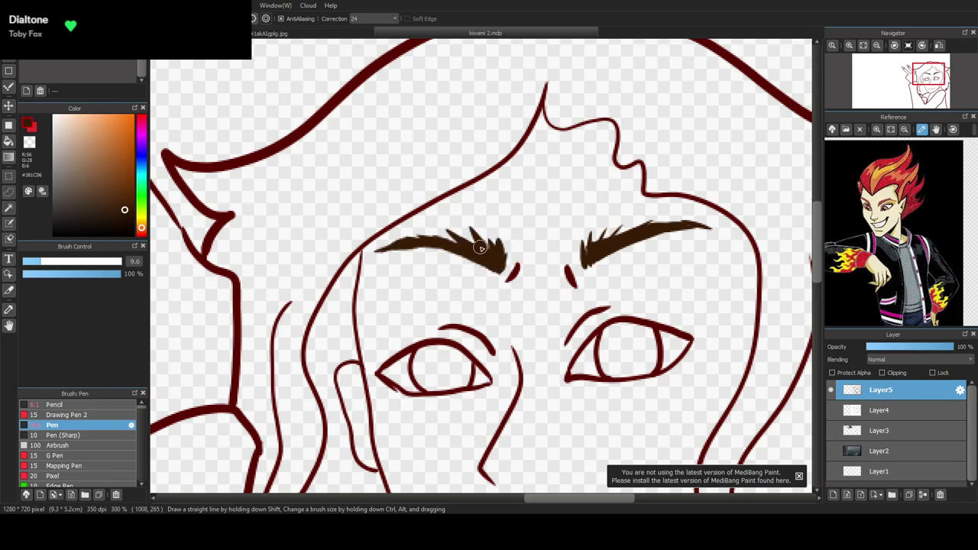
pyautogui.scroll(-3, 527, 339)
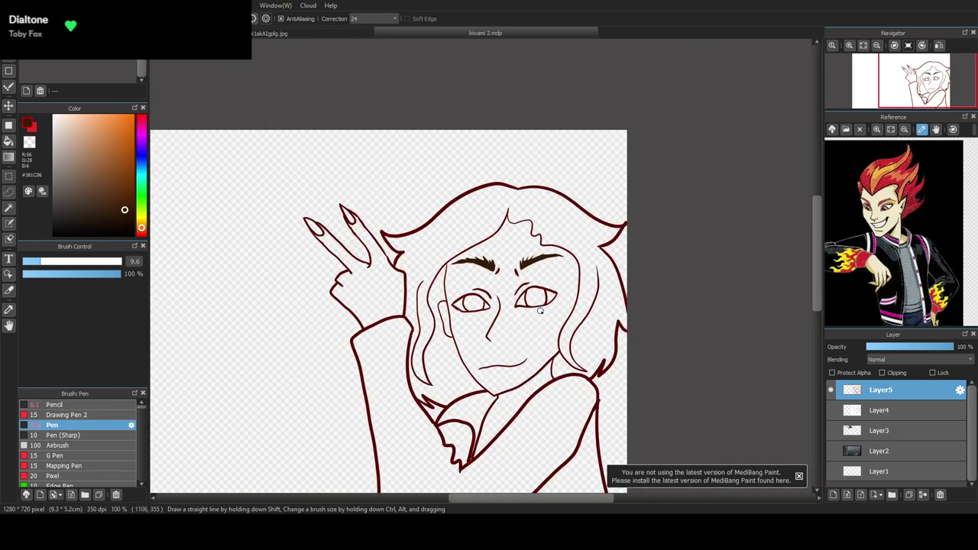
# Fill out the left eyebrow's upper edge and thicken the right eyebrow's inner end in dark brown, undoing the excess stroke
pyautogui.scroll(2, 540, 311)
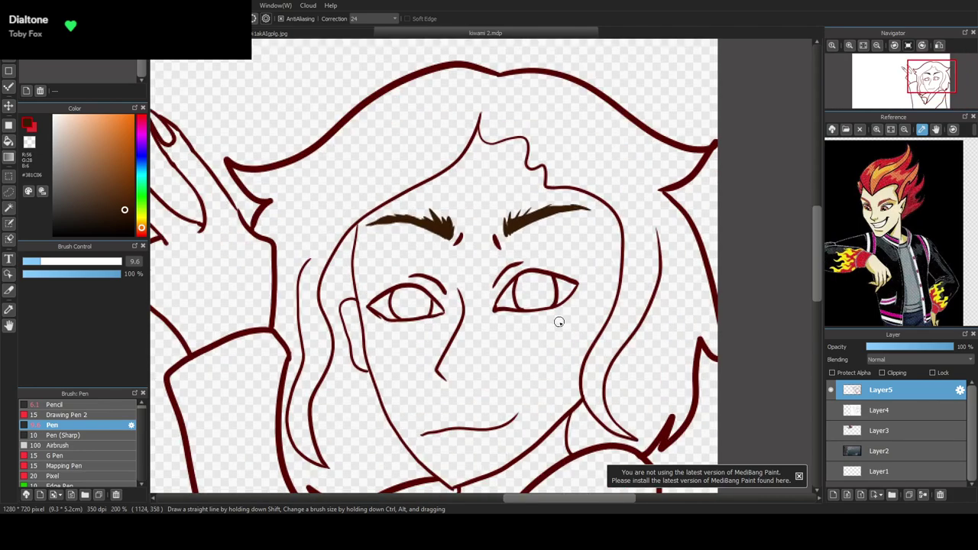
pyautogui.scroll(3, 442, 239)
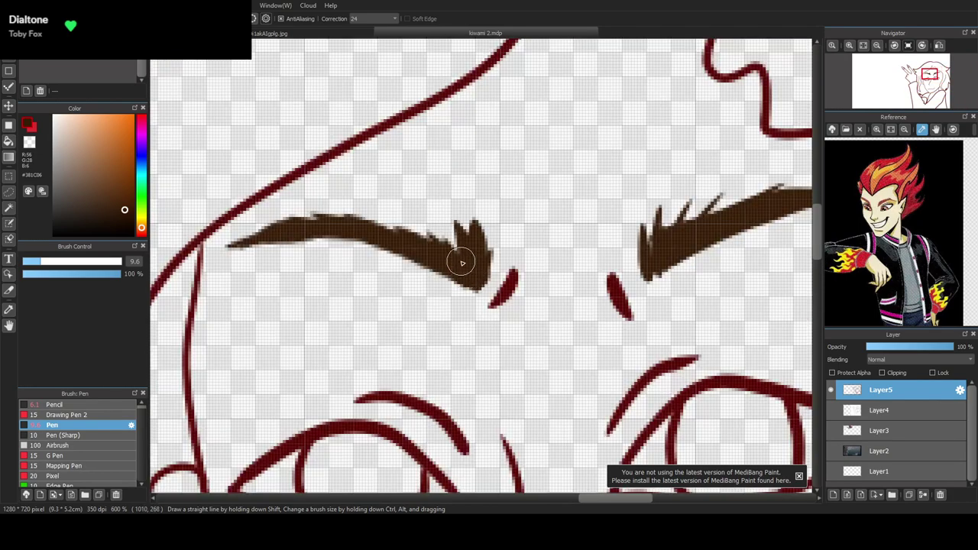
pyautogui.moveTo(434, 238)
pyautogui.mouseDown()
pyautogui.moveTo(383, 217)
pyautogui.moveTo(399, 235)
pyautogui.moveTo(382, 219)
pyautogui.mouseUp()
pyautogui.moveTo(690, 274)
pyautogui.mouseDown()
pyautogui.moveTo(657, 234)
pyautogui.moveTo(640, 283)
pyautogui.moveTo(651, 245)
pyautogui.moveTo(651, 273)
pyautogui.moveTo(650, 258)
pyautogui.mouseUp()
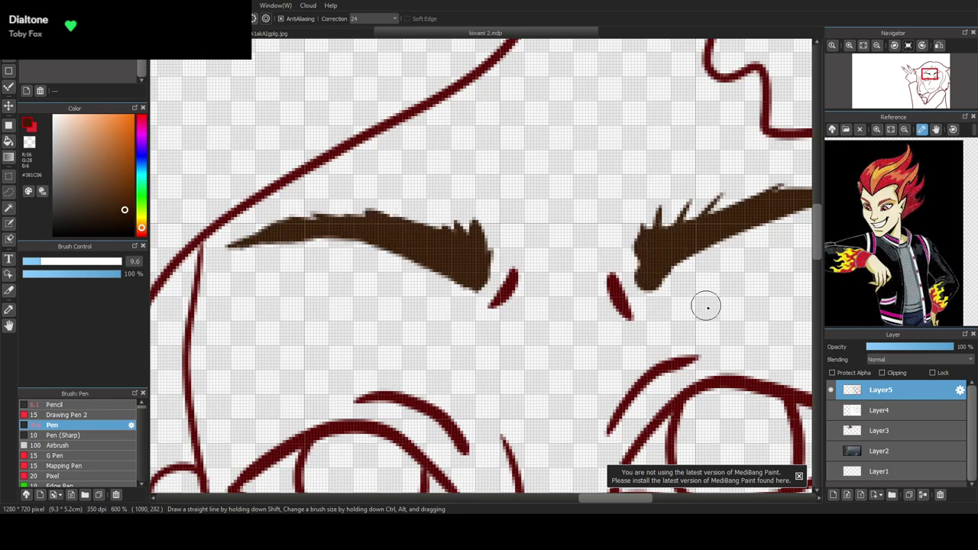
pyautogui.moveTo(549, 167); pyautogui.dragTo(586, 243)
pyautogui.hotkey('ctrl', 'z')
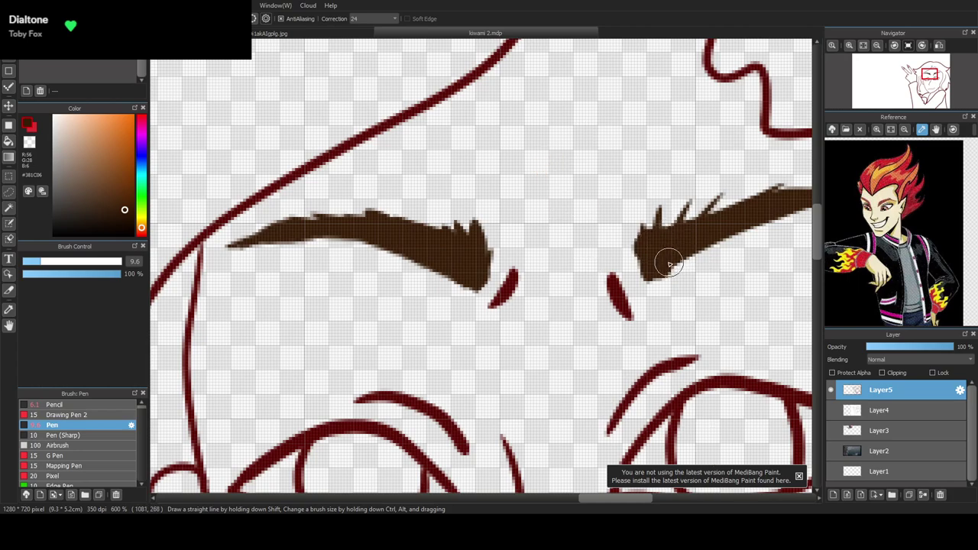
# Add short spiky hairs along the right eyebrow's inner upper edge and erase the excess beneath its inner end
pyautogui.moveTo(656, 239); pyautogui.dragTo(684, 202)
pyautogui.moveTo(663, 258); pyautogui.dragTo(708, 204)
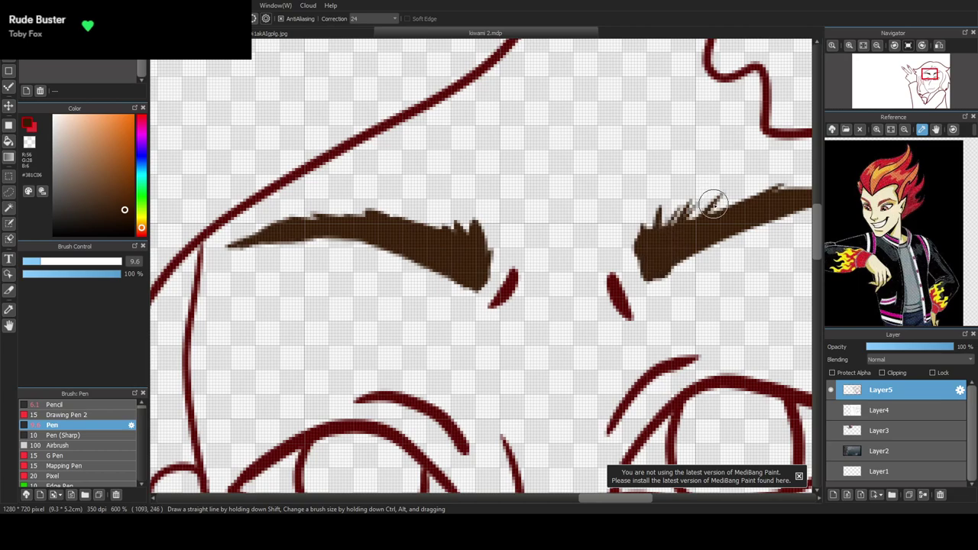
pyautogui.moveTo(681, 240); pyautogui.dragTo(669, 210)
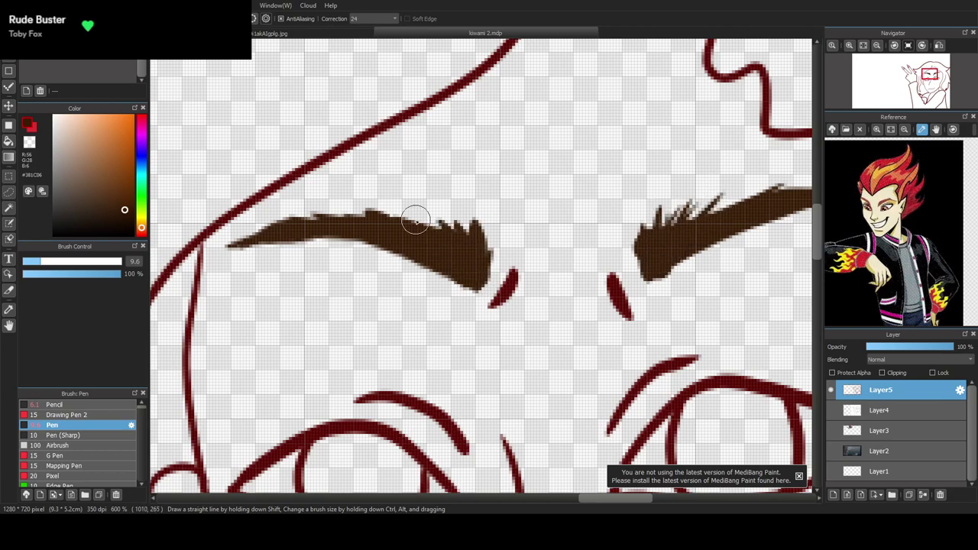
pyautogui.press('e')
pyautogui.moveTo(683, 288); pyautogui.dragTo(662, 306)
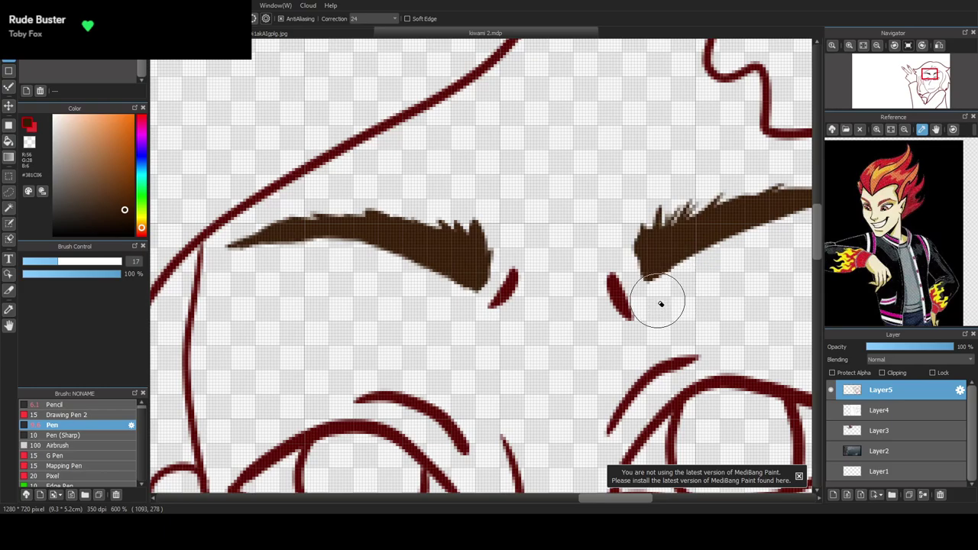
# Return to the Pen brush, add a new layer and place it directly beneath the Layer5 line art
pyautogui.press('b')
pyautogui.scroll(-6, 553, 273)
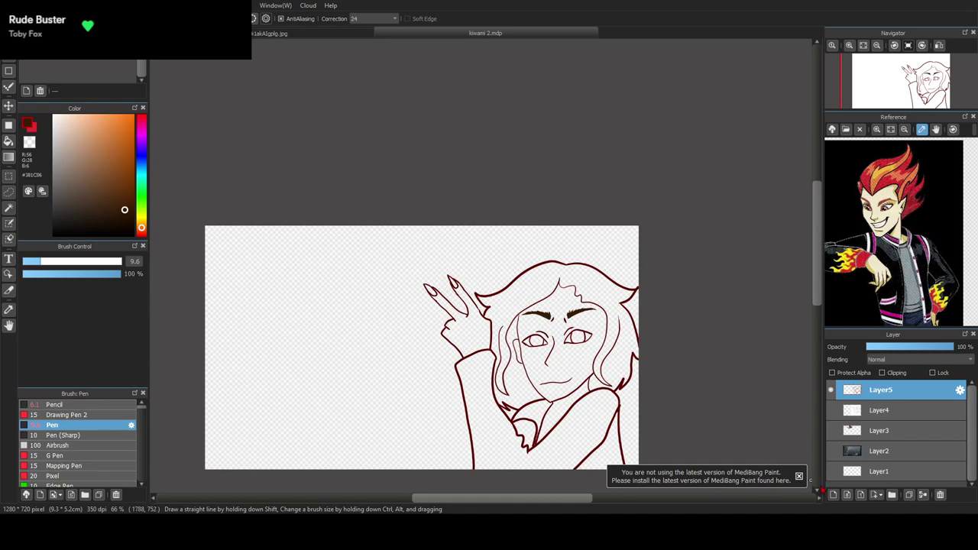
pyautogui.click(834, 495)
pyautogui.moveTo(887, 392); pyautogui.dragTo(887, 421)
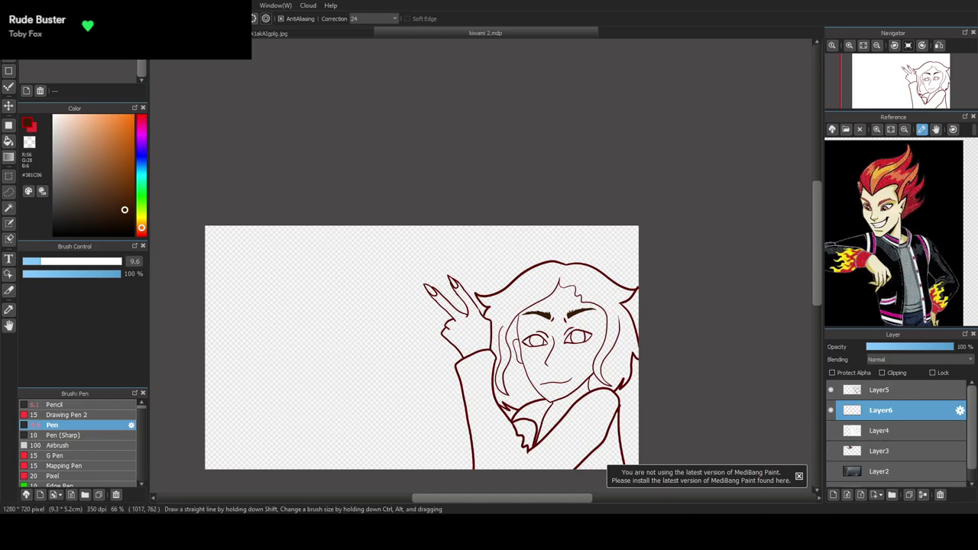